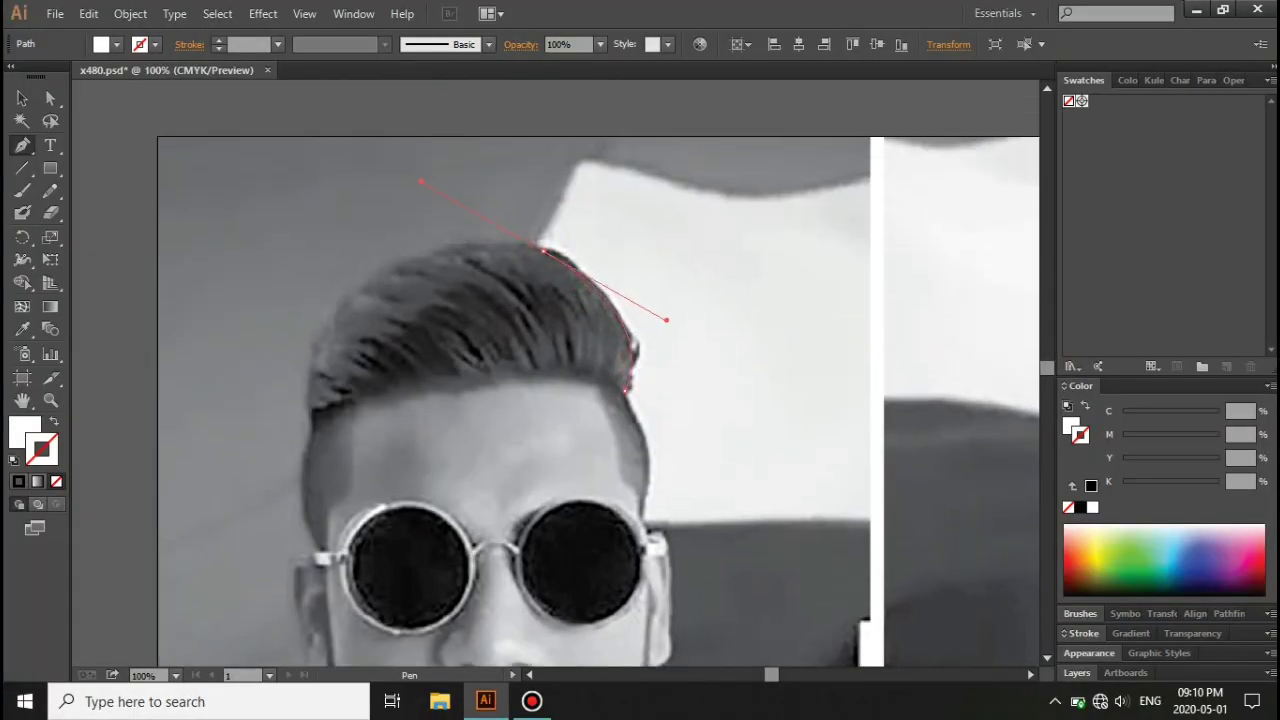
Step: Finish the outer hair outline as a yellow stroke with no fill
click(542, 250)
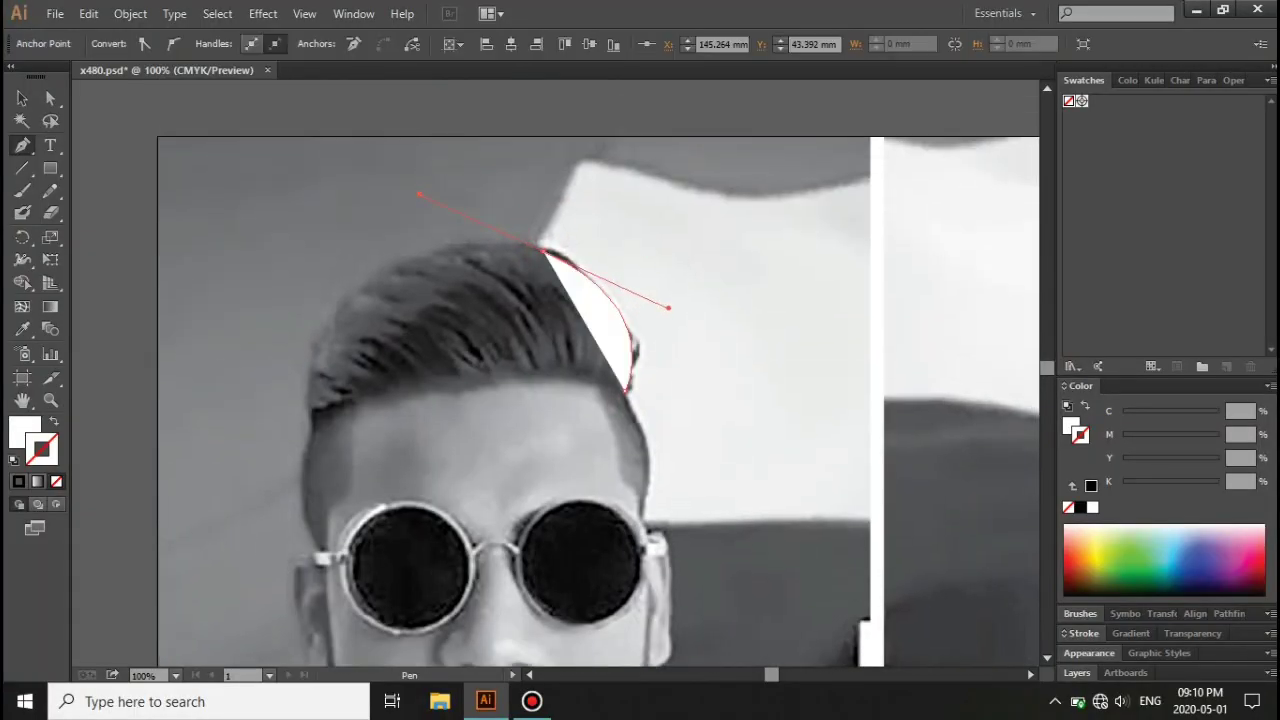
click(1098, 550)
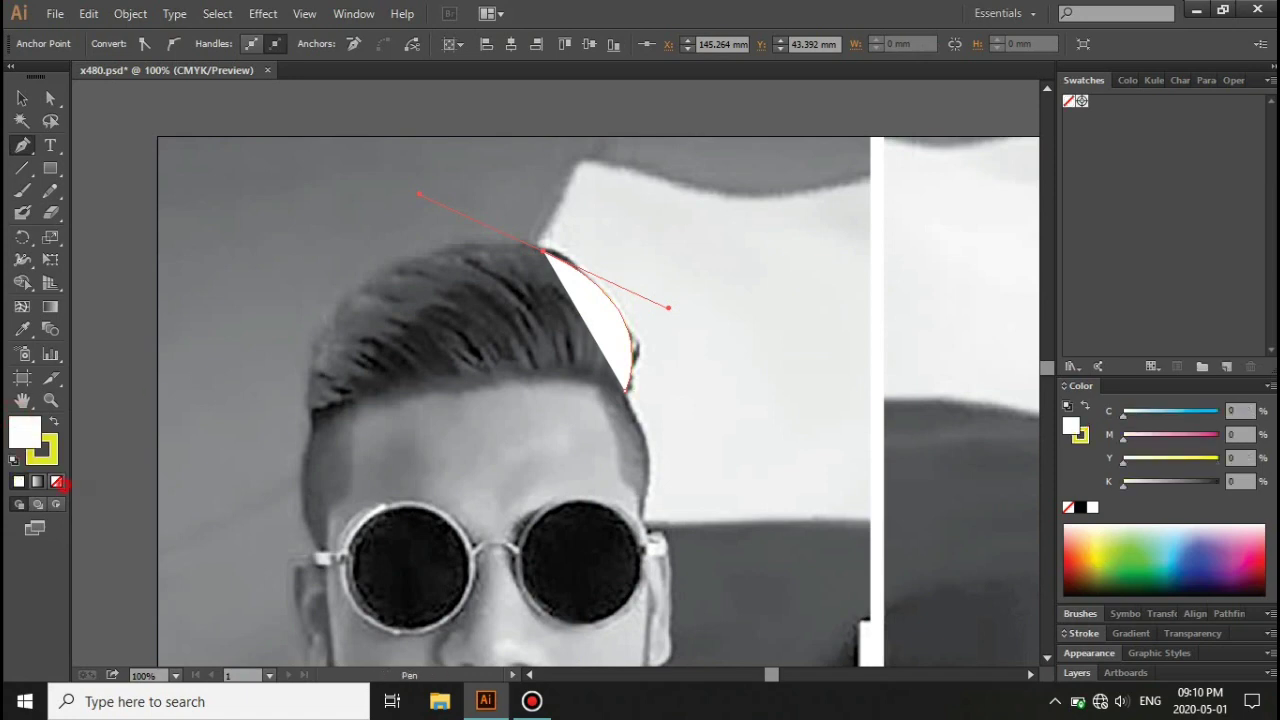
click(57, 482)
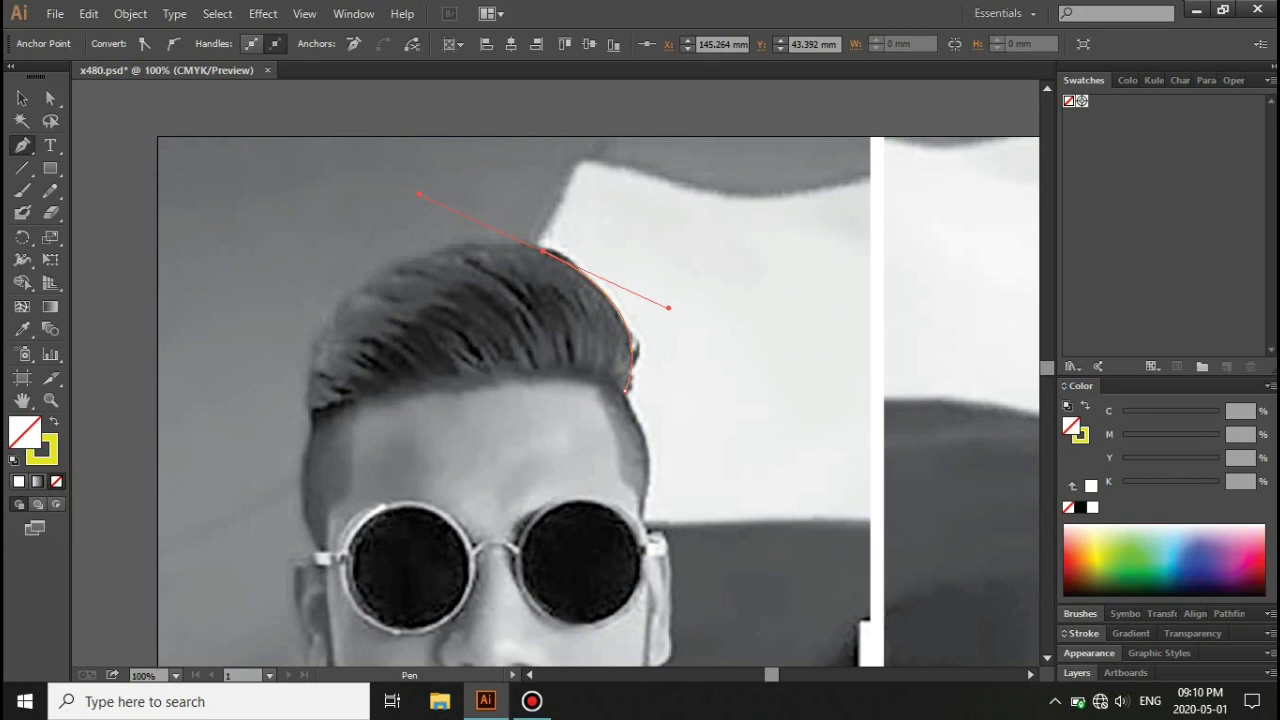
click(582, 378)
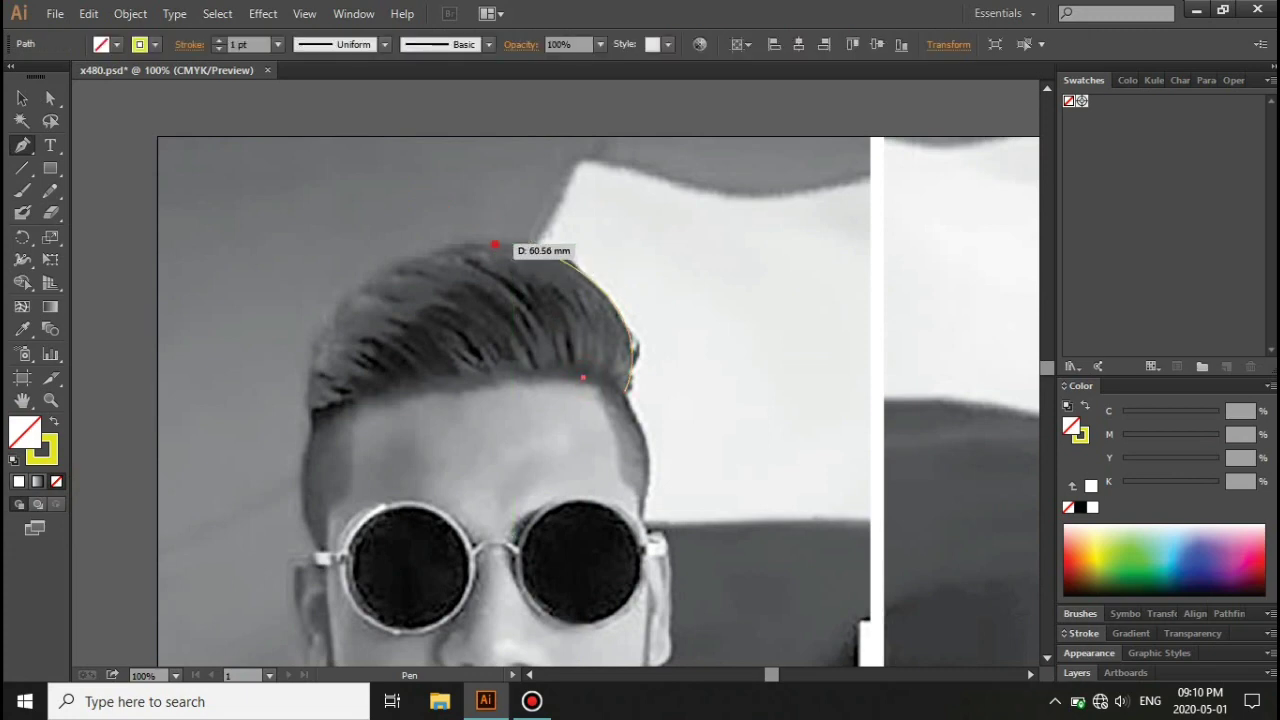
Step: Draw several curved yellow strands across the crown and left side of the hair
drag(393, 197, 389, 199)
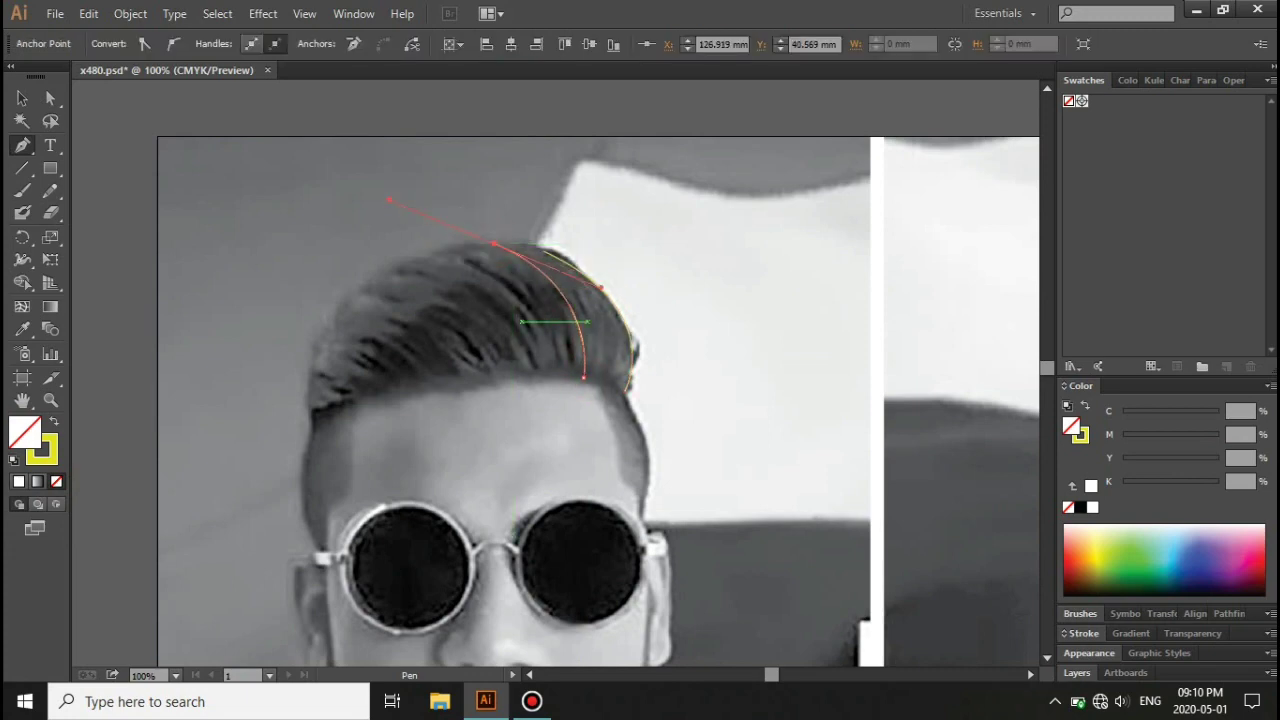
click(583, 377)
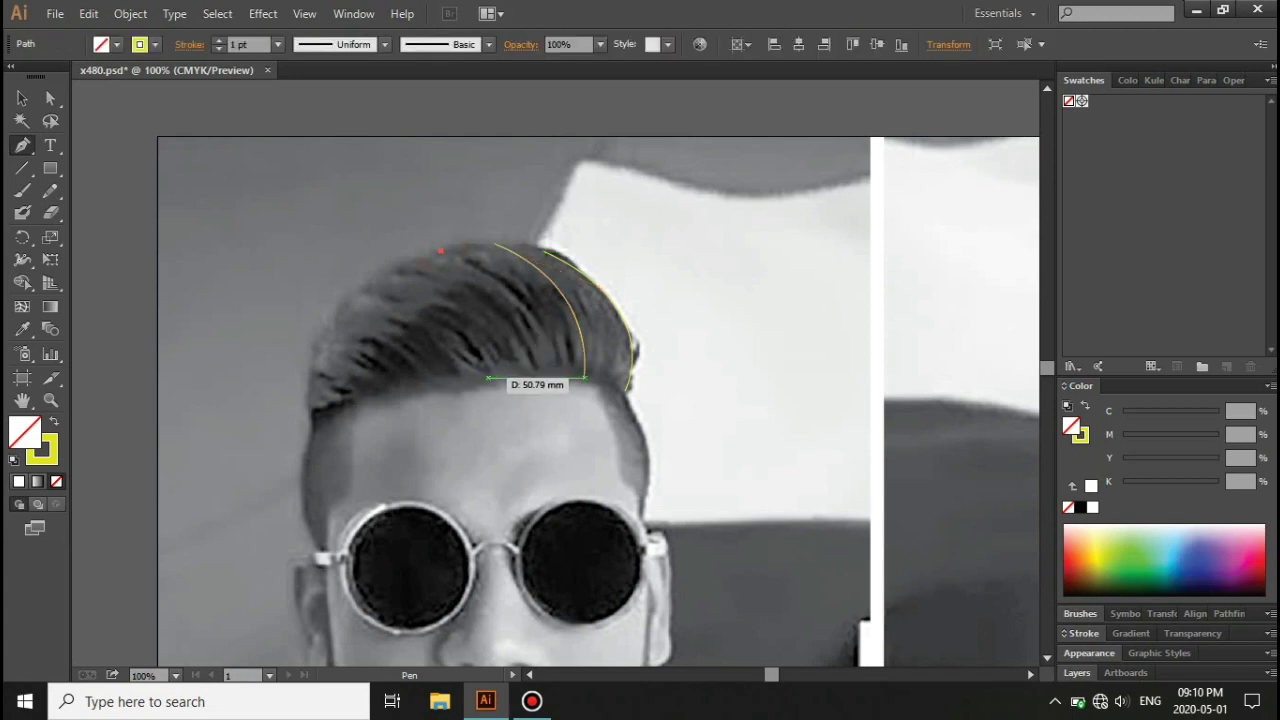
click(499, 377)
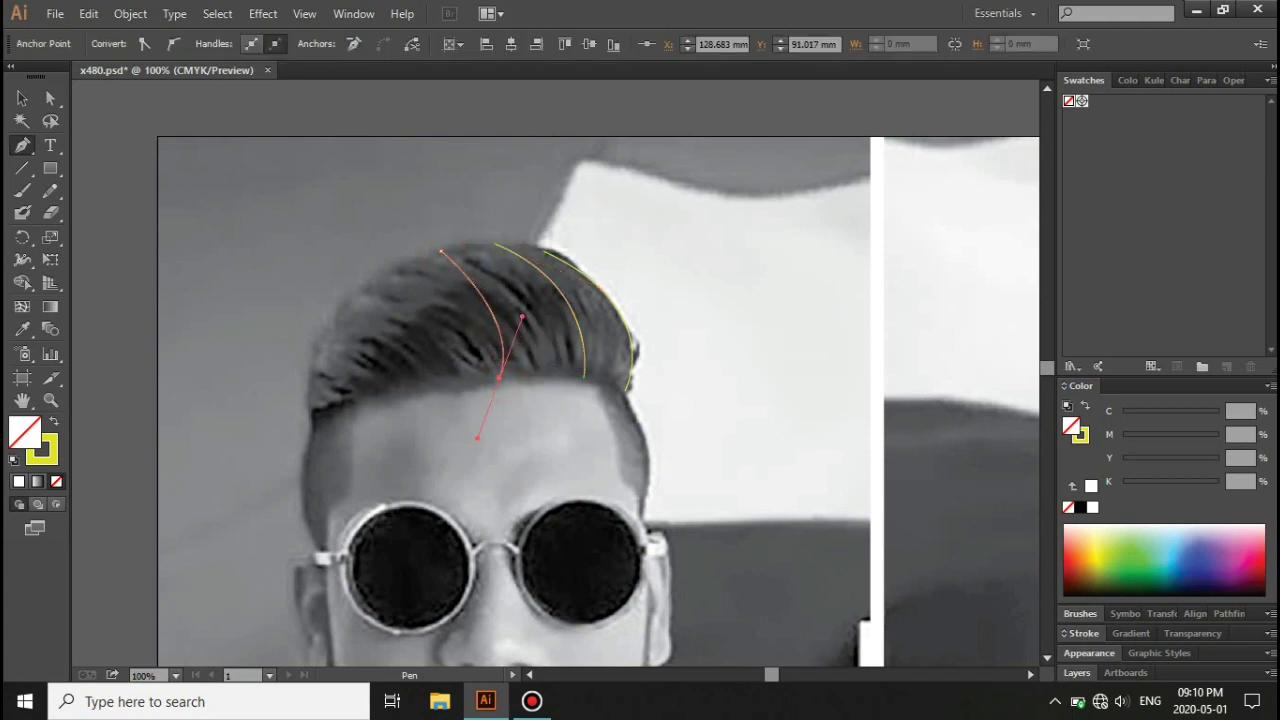
click(329, 322)
drag(377, 390, 362, 433)
click(345, 395)
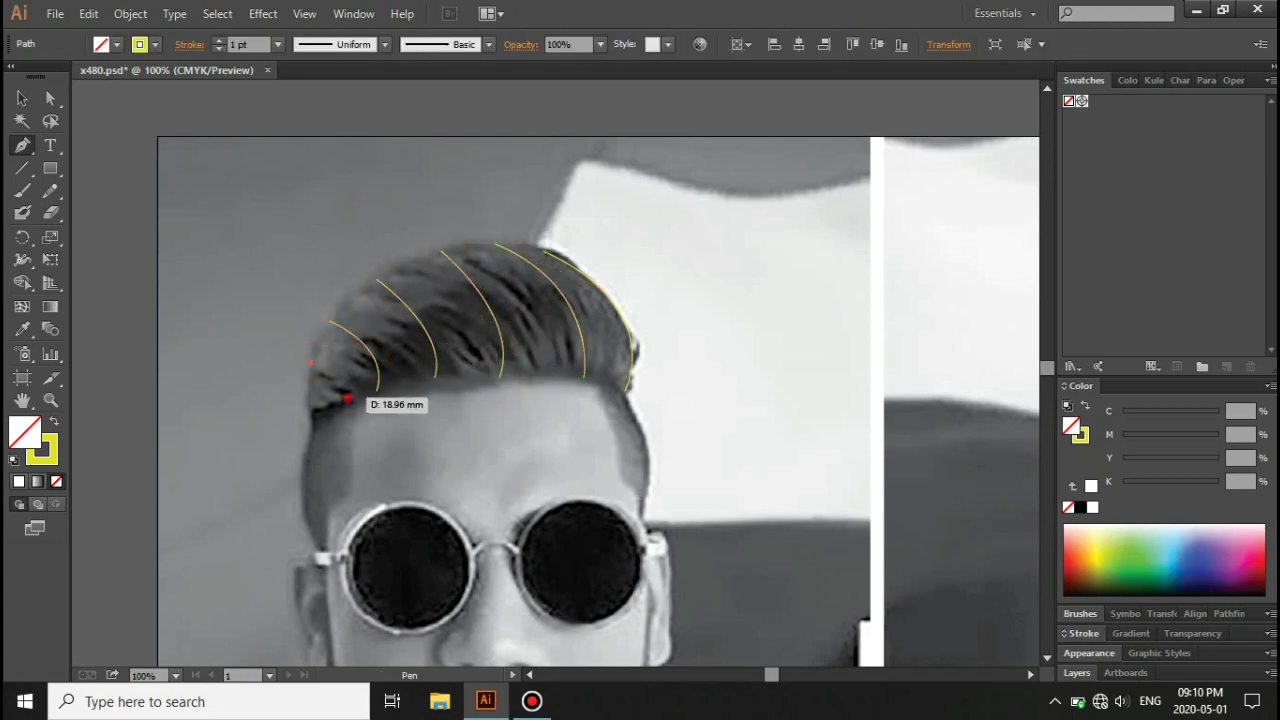
Step: Reshape the hair outline's curve with Direct Selection so it hugs the hair edge
key(v)
key(a)
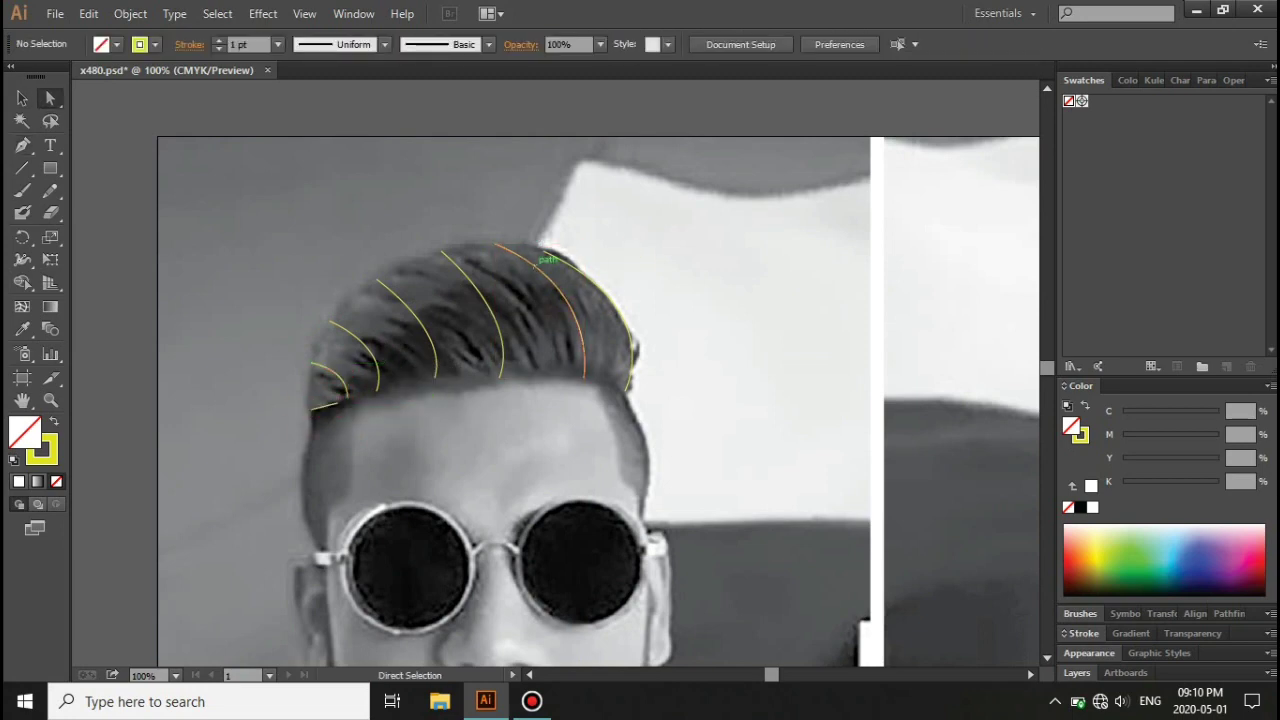
click(567, 296)
drag(567, 296, 615, 300)
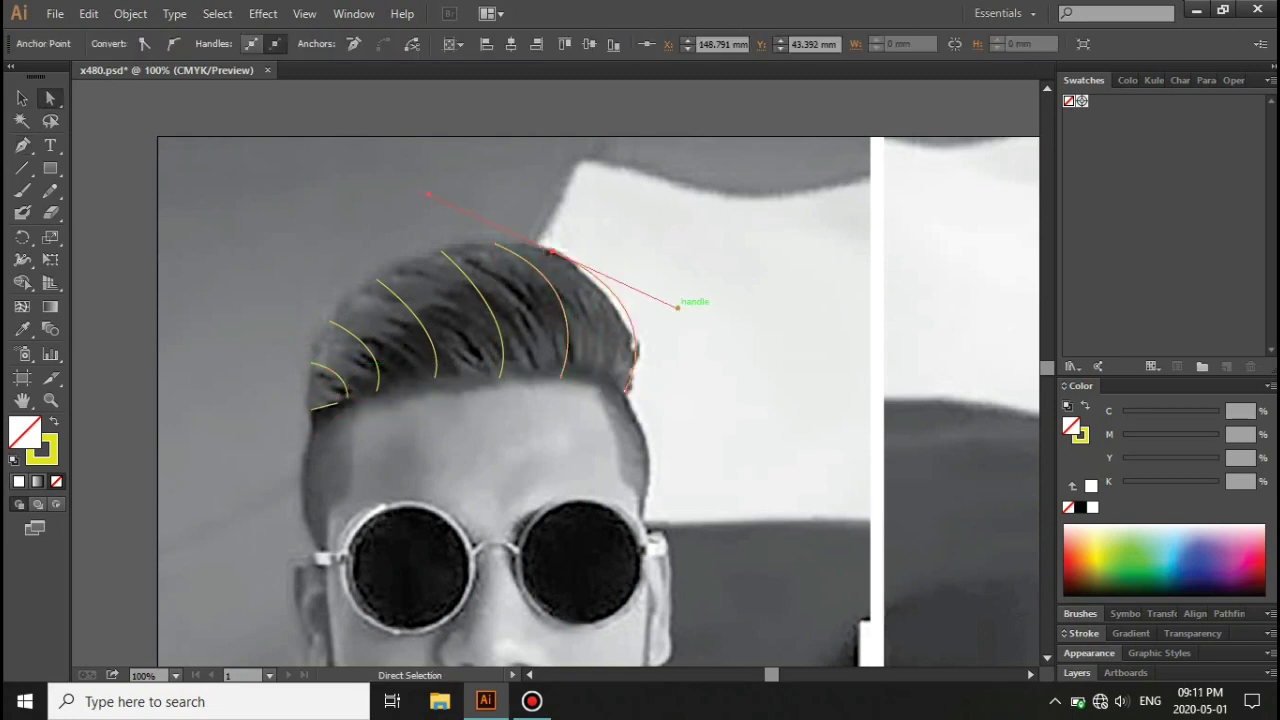
click(676, 357)
Step: Select all the hair strands and apply a tapered variable width profile
key(v)
key(ctrl+a)
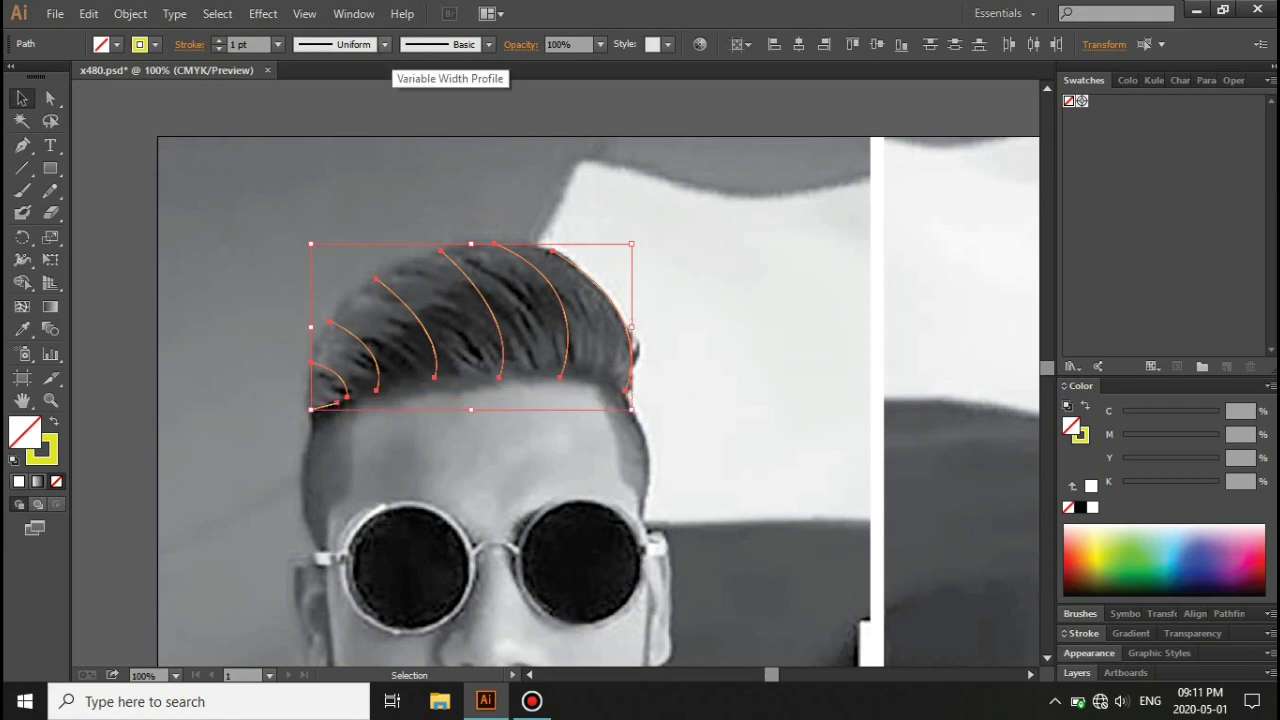
click(384, 44)
click(335, 95)
Step: Draw short curved yellow strands above the brow and down the left temple to the ear
key(ctrl+shift+a)
key(ctrl+plus)
scroll(467, 246, down, 3)
scroll(467, 246, down, 2)
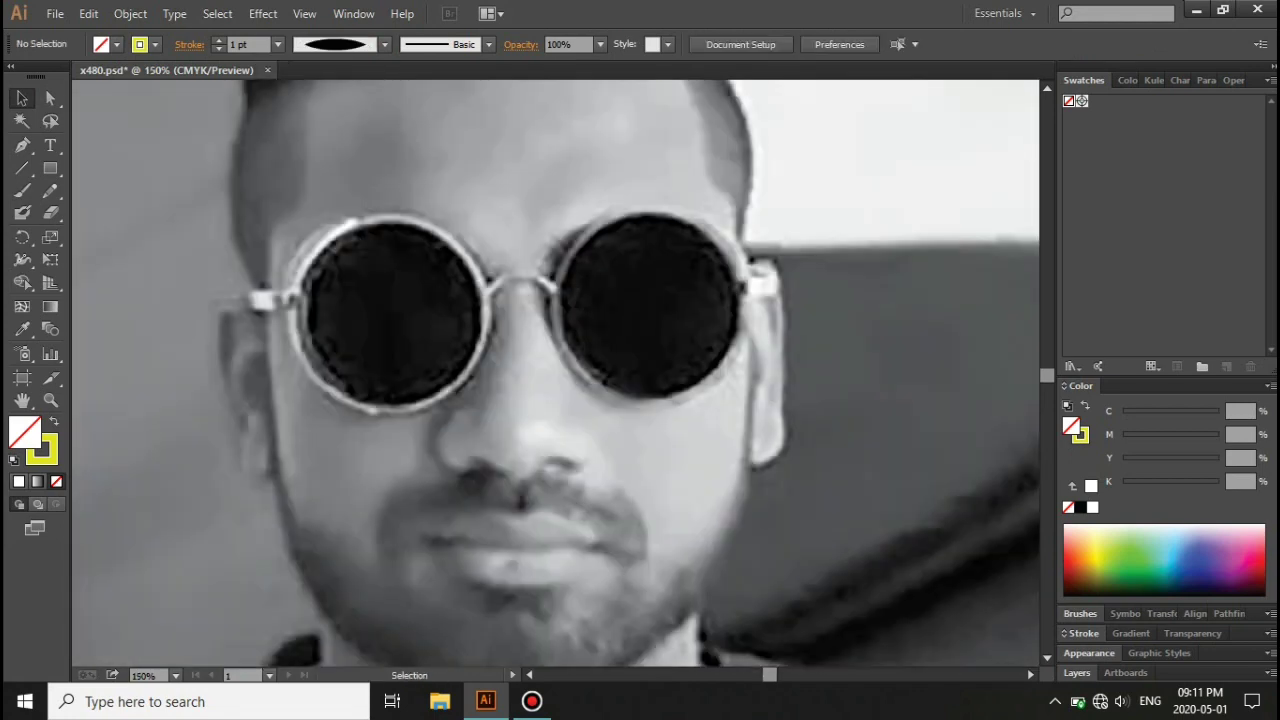
scroll(556, 373, up, 5)
key(p)
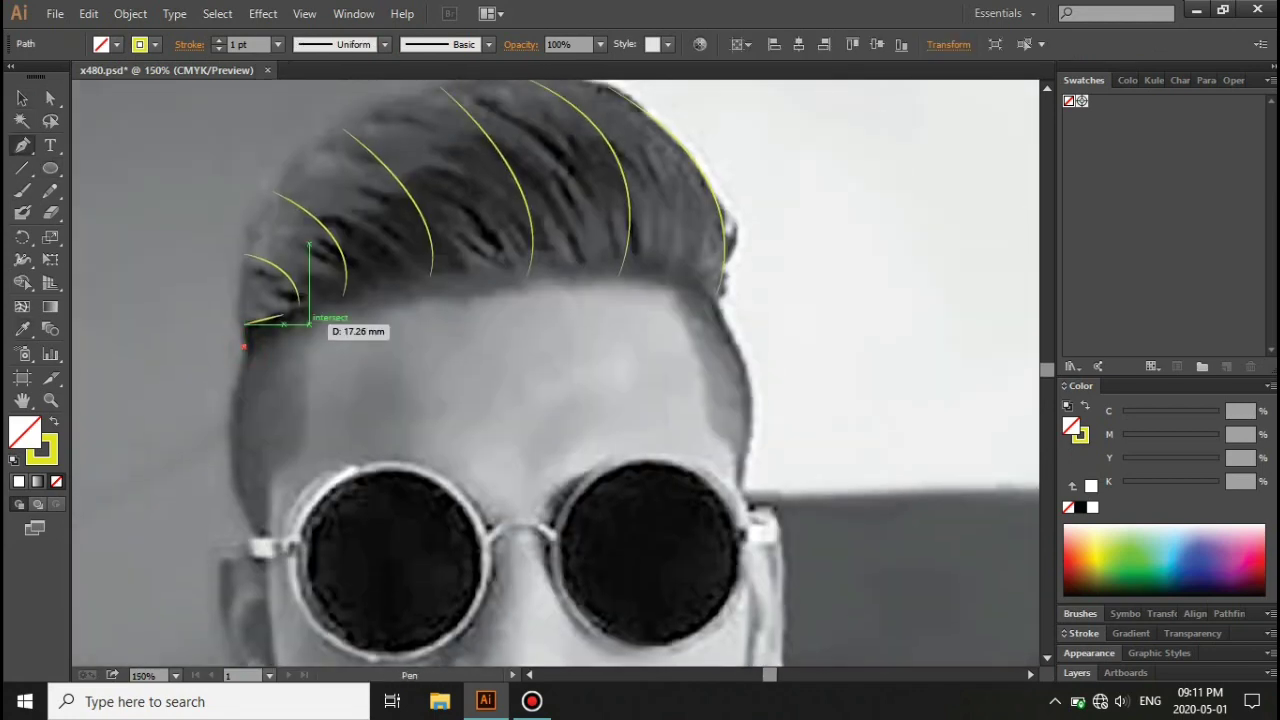
drag(277, 331, 277, 392)
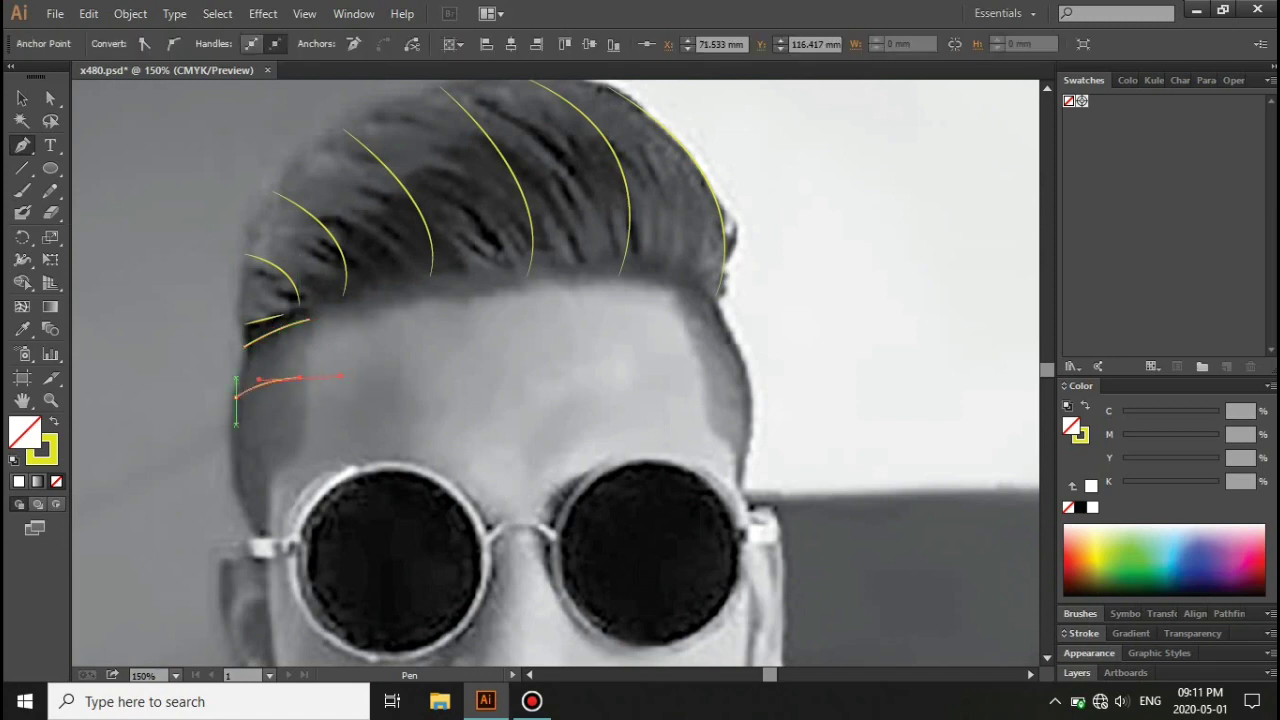
click(236, 458)
drag(299, 434, 340, 428)
click(236, 490)
drag(268, 476, 290, 470)
click(252, 522)
drag(268, 519, 284, 516)
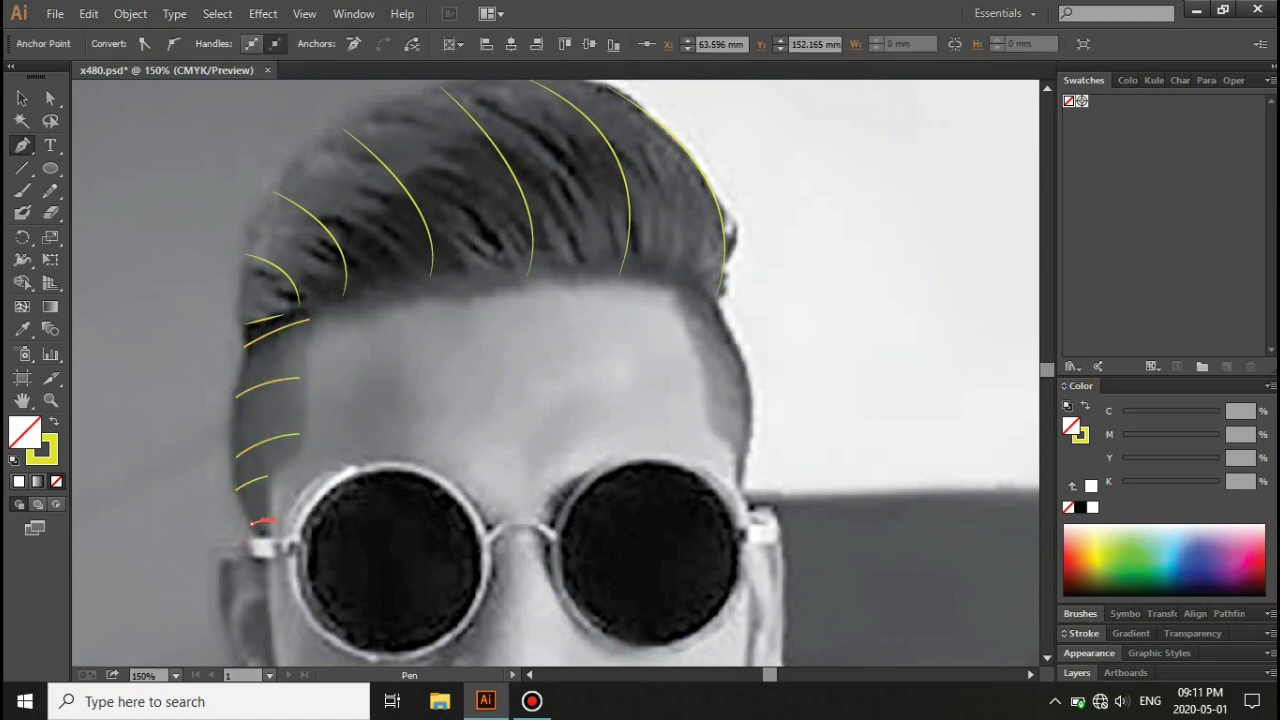
Step: Draw three short curved strokes along the right temple
click(680, 292)
drag(716, 305, 738, 352)
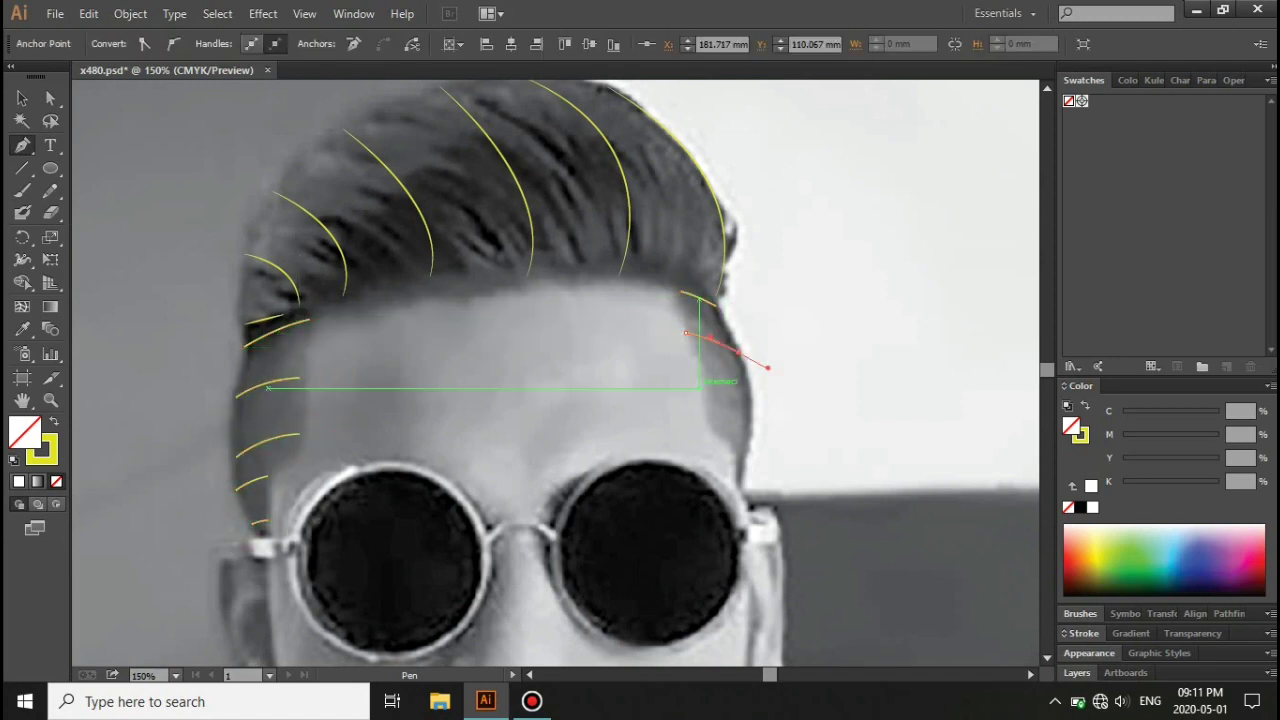
click(700, 385)
mouse_move(750, 402)
mouse_down()
mouse_move(766, 428)
mouse_move(760, 455)
mouse_up()
click(711, 433)
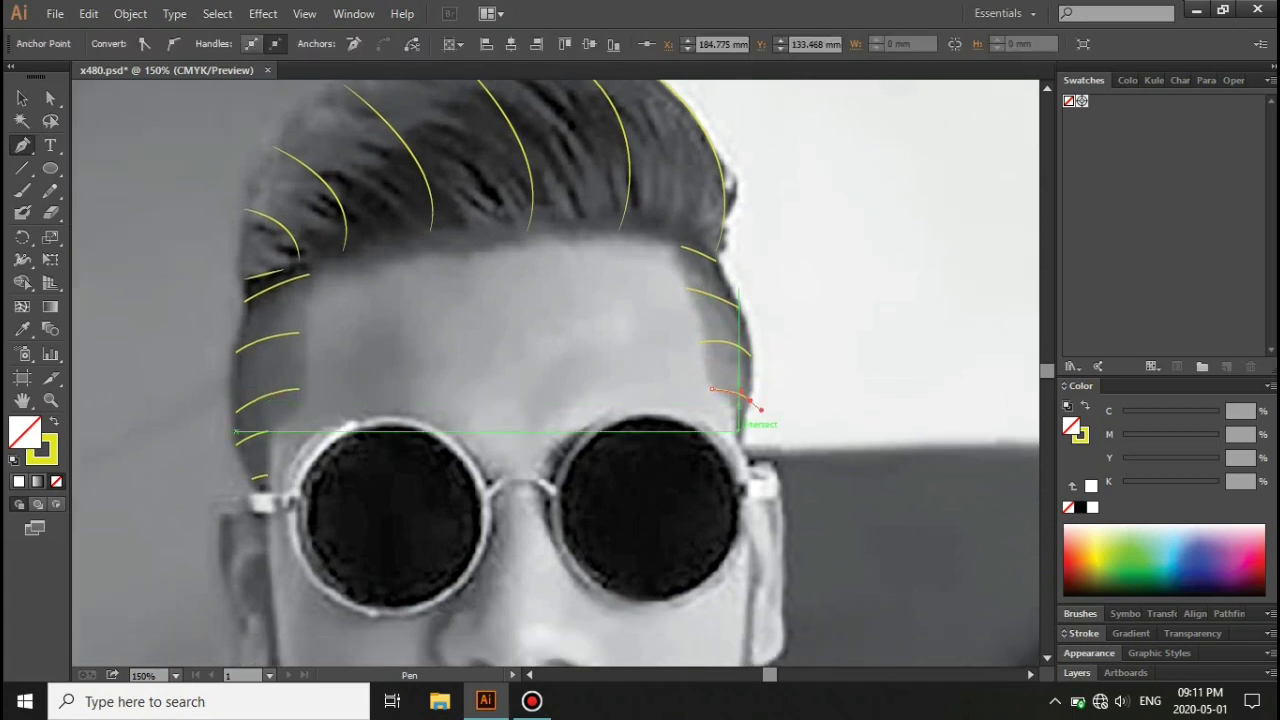
scroll(750, 440, down, 1)
click(731, 417)
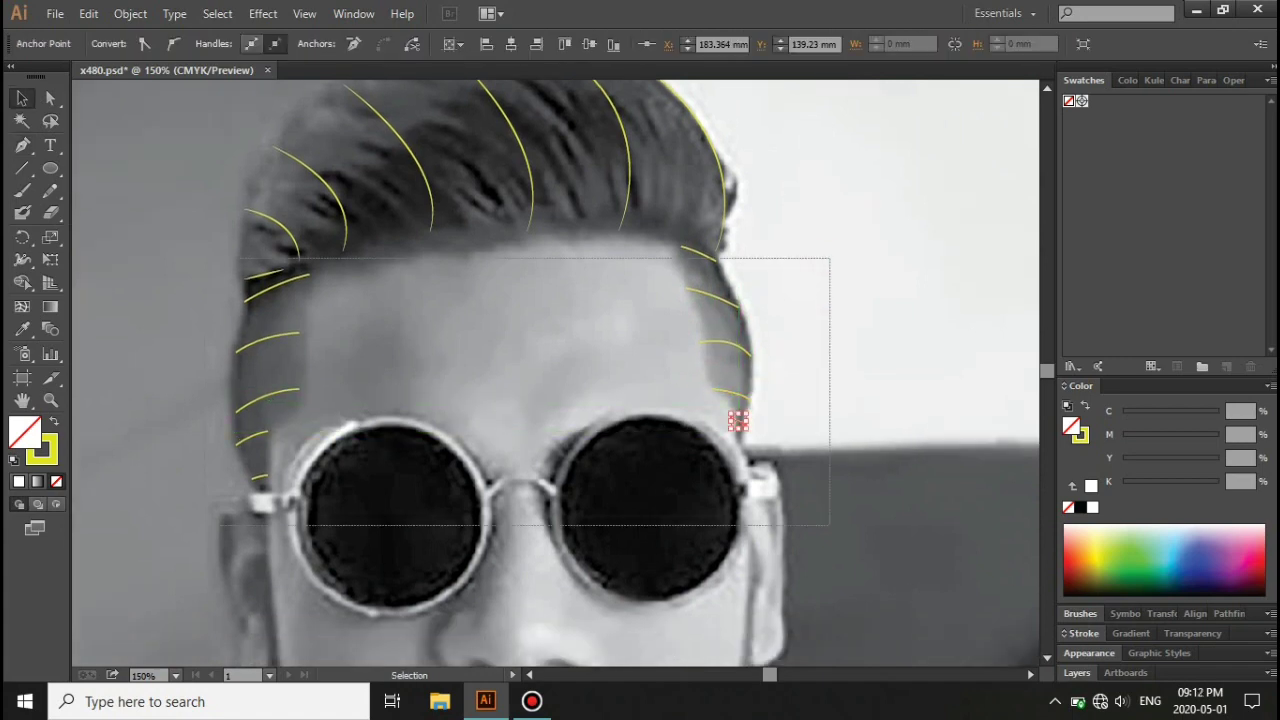
Step: Marquee-select the temple strokes and delete the stray anchor at the right temple
drag(829, 258, 220, 525)
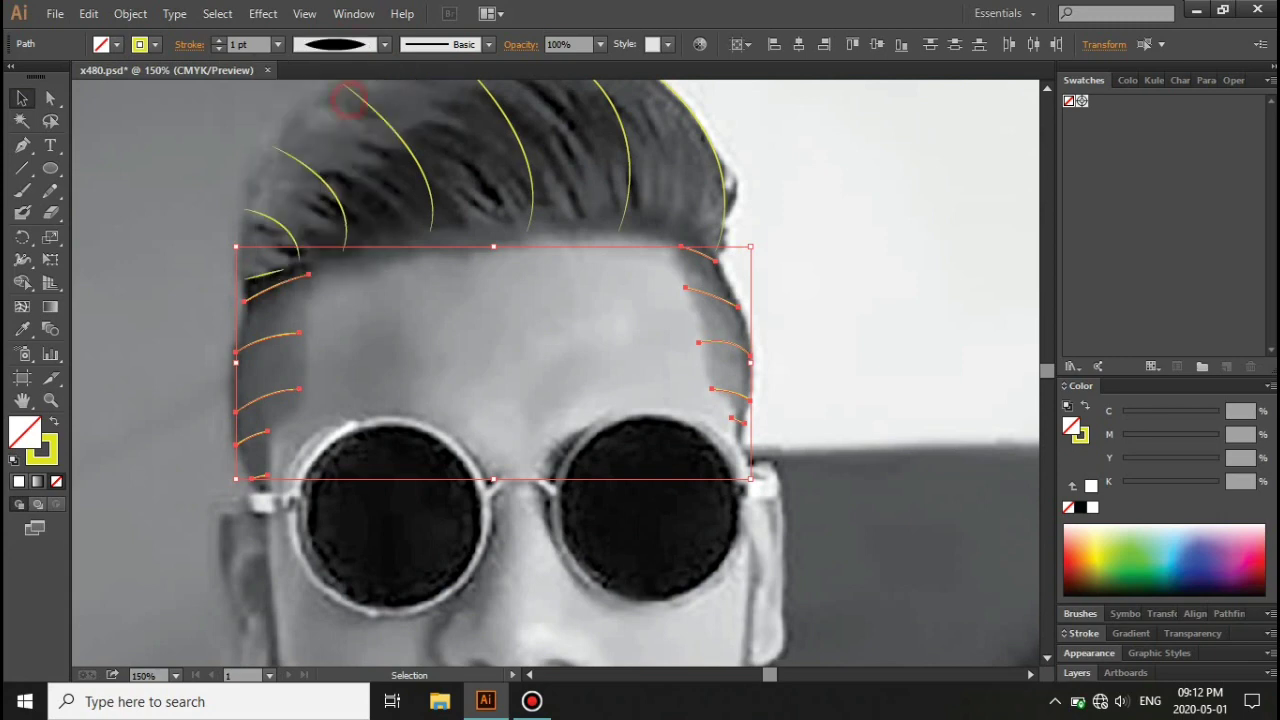
key(ctrl+shift+a)
key(a)
click(749, 355)
key(ctrl+shift+a)
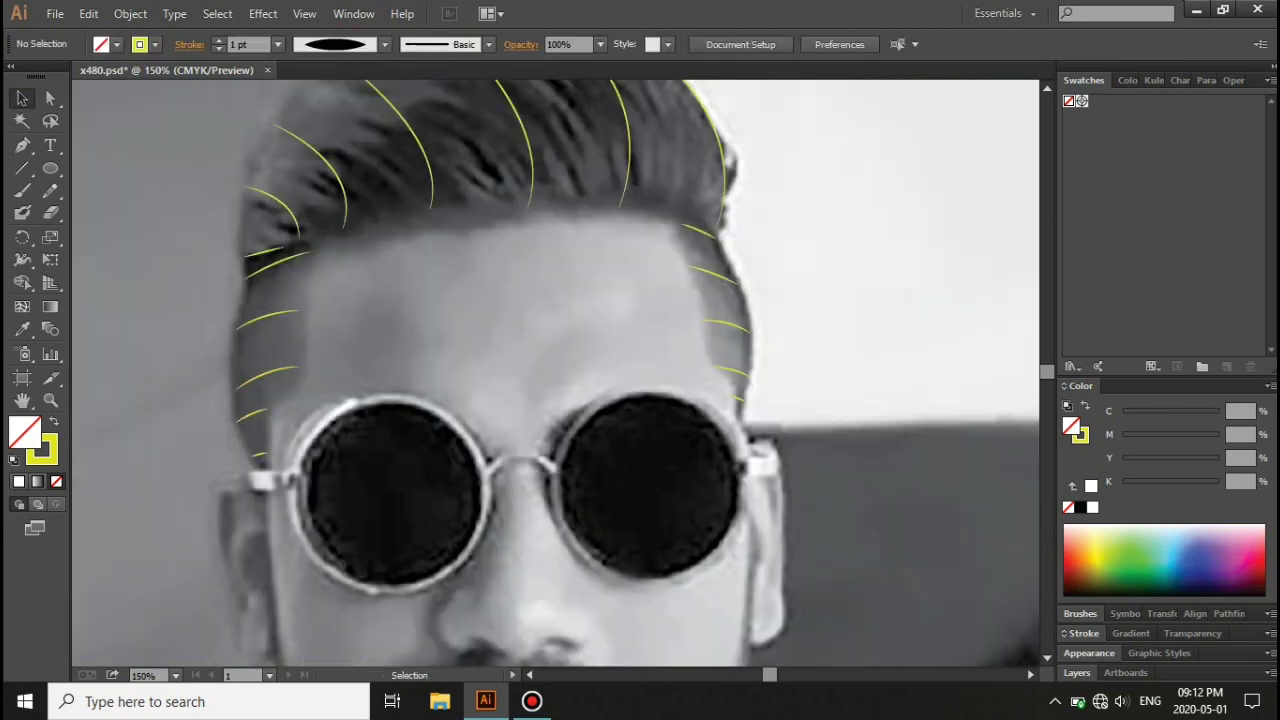
click(285, 268)
Step: Draw a yellow circle over the right lens and scale it evenly to fit the rim
mouse_move(406, 297)
mouse_down()
mouse_move(383, 400)
mouse_move(308, 170)
mouse_up()
key(ctrl+shift+a)
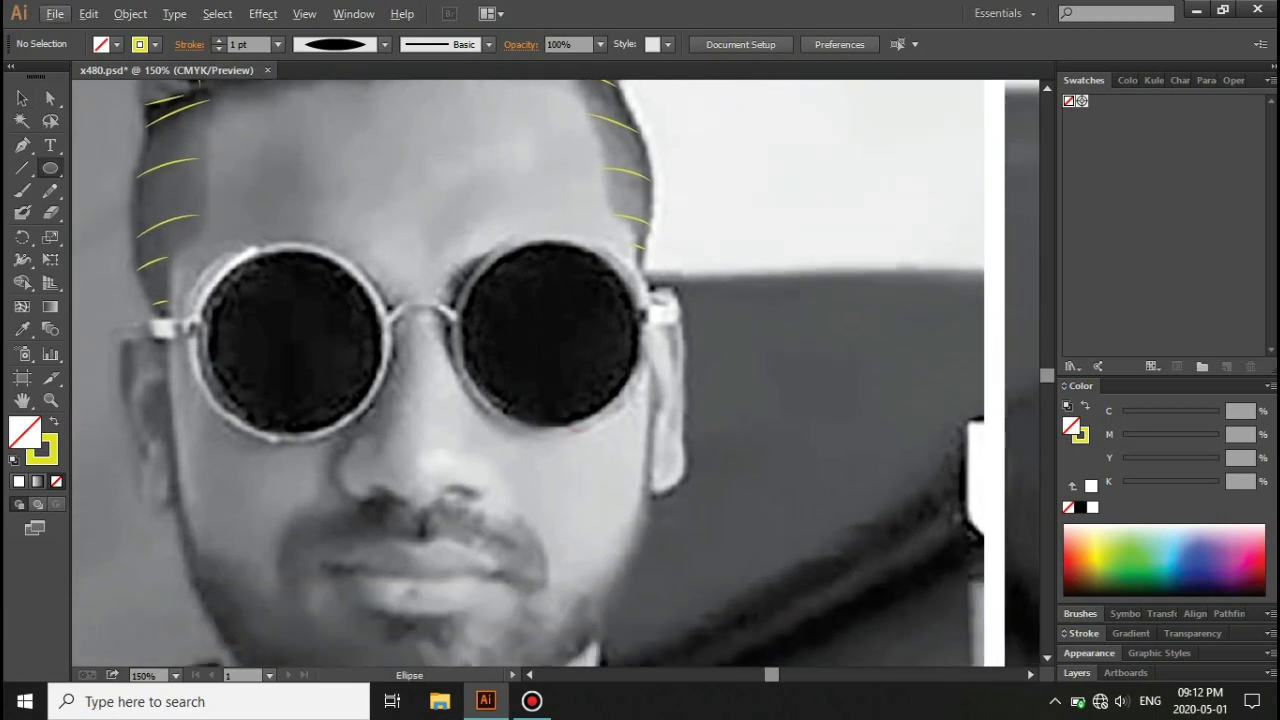
drag(549, 332, 640, 423)
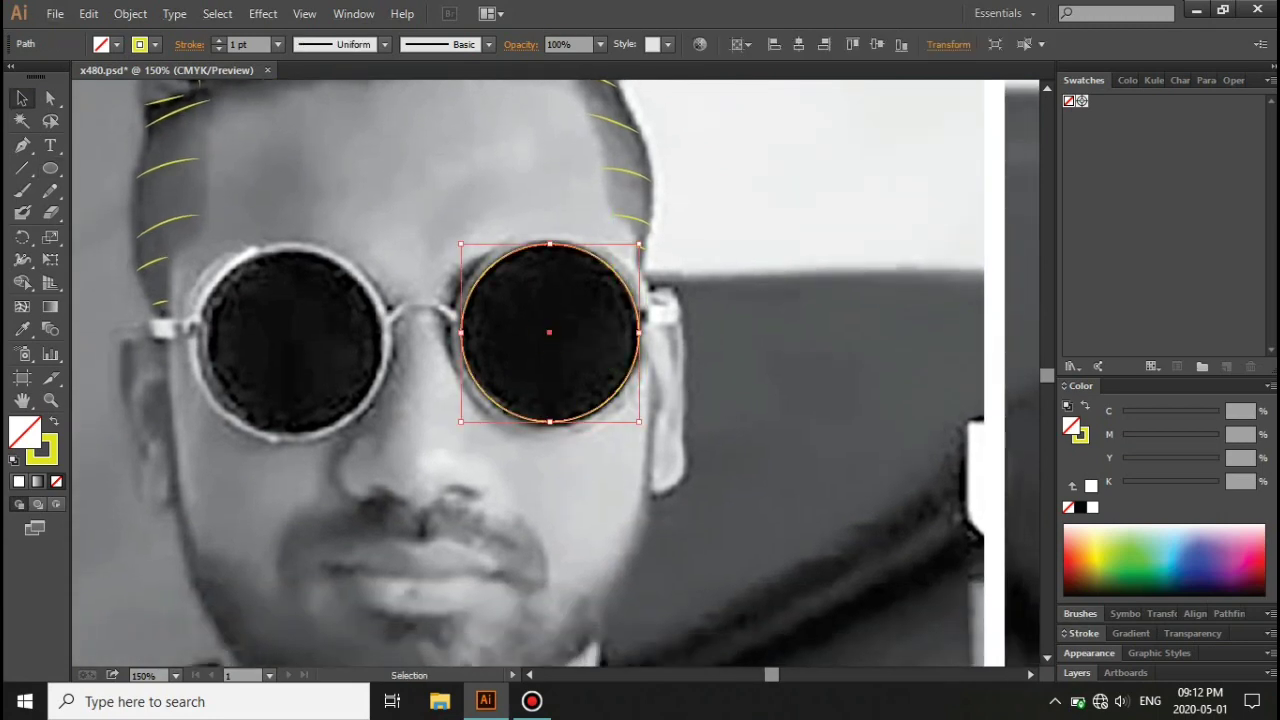
drag(640, 332, 392, 334)
key(ctrl+shift+a)
Step: Nudge a copy of the lens circle down and left onto the left lens rim
key(Down)
key(Down)
key(Left)
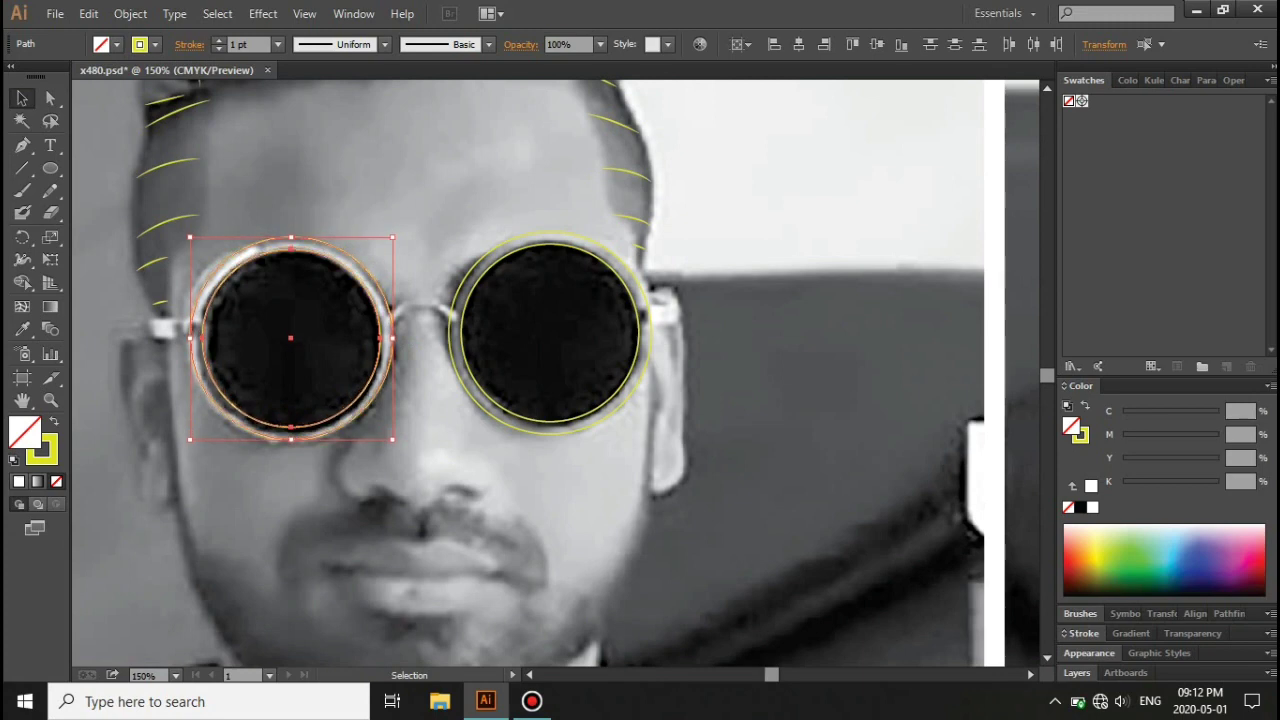
key(Down)
key(Down)
key(Down)
key(Left)
key(ctrl+shift+a)
scroll(529, 373, down, 2)
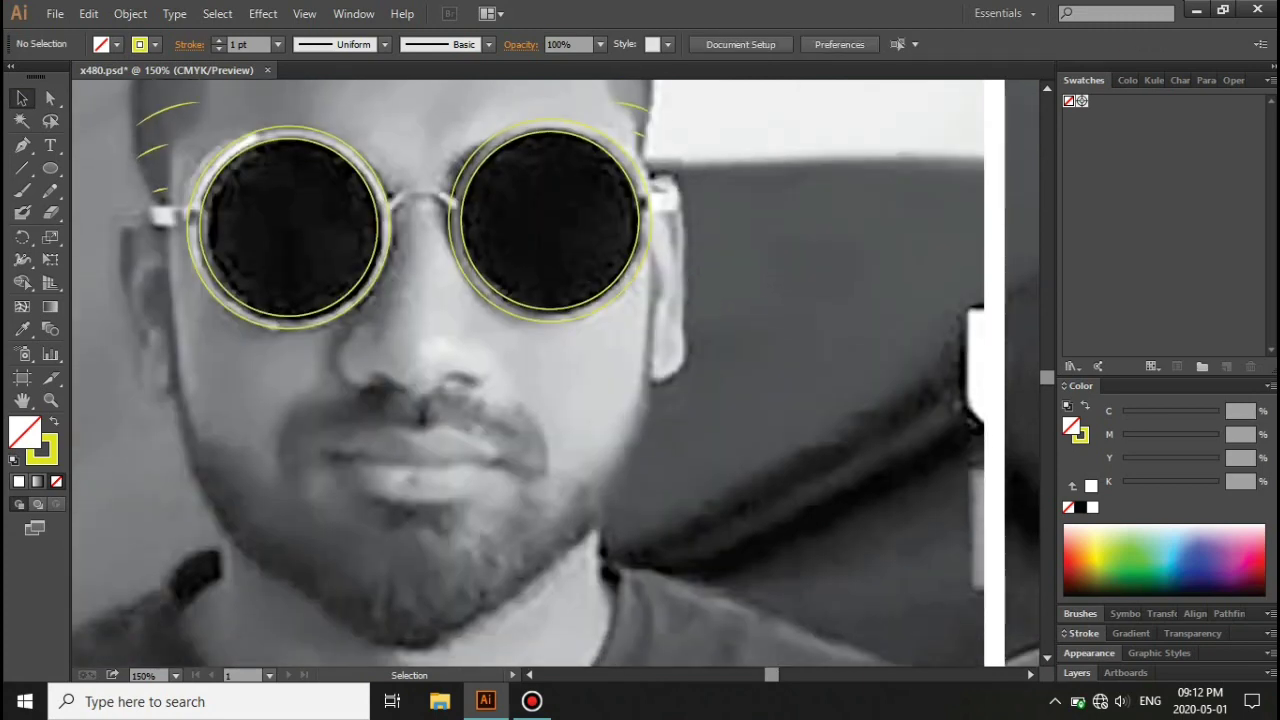
key(p)
scroll(601, 430, up, 2)
Step: Trace the jawline from the left cheek down to the chin
drag(611, 616, 626, 486)
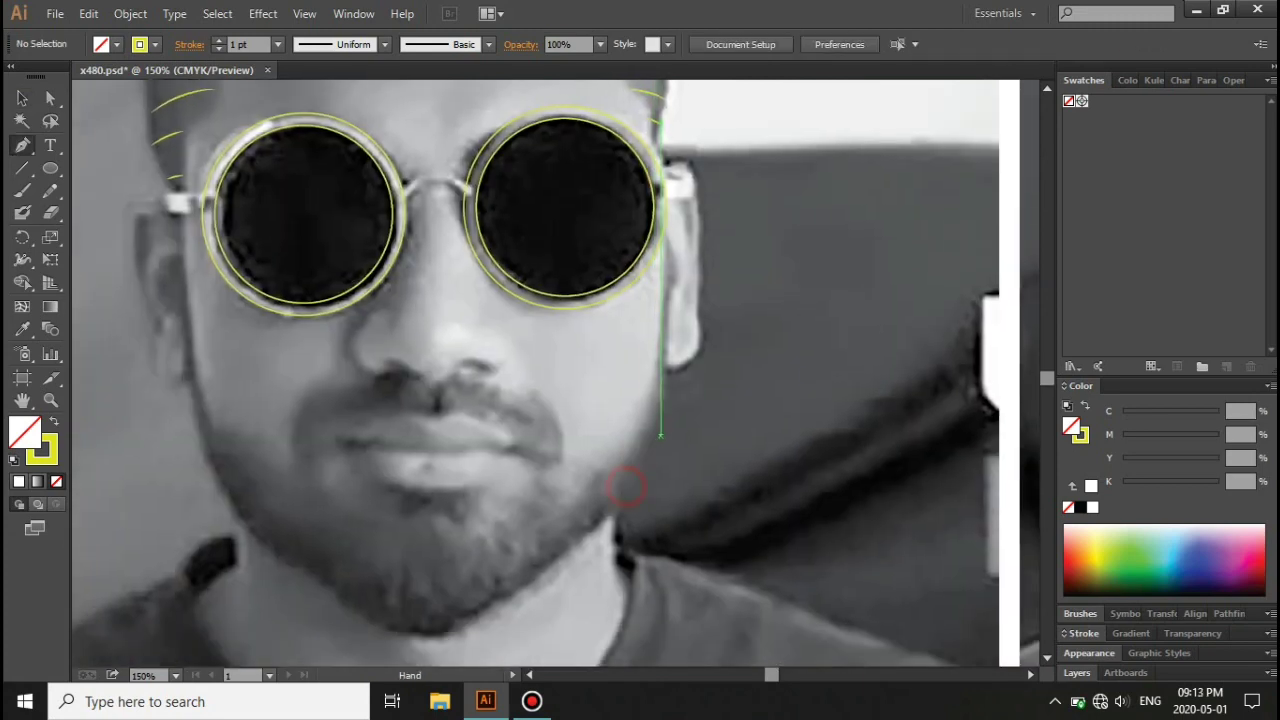
drag(232, 452, 232, 380)
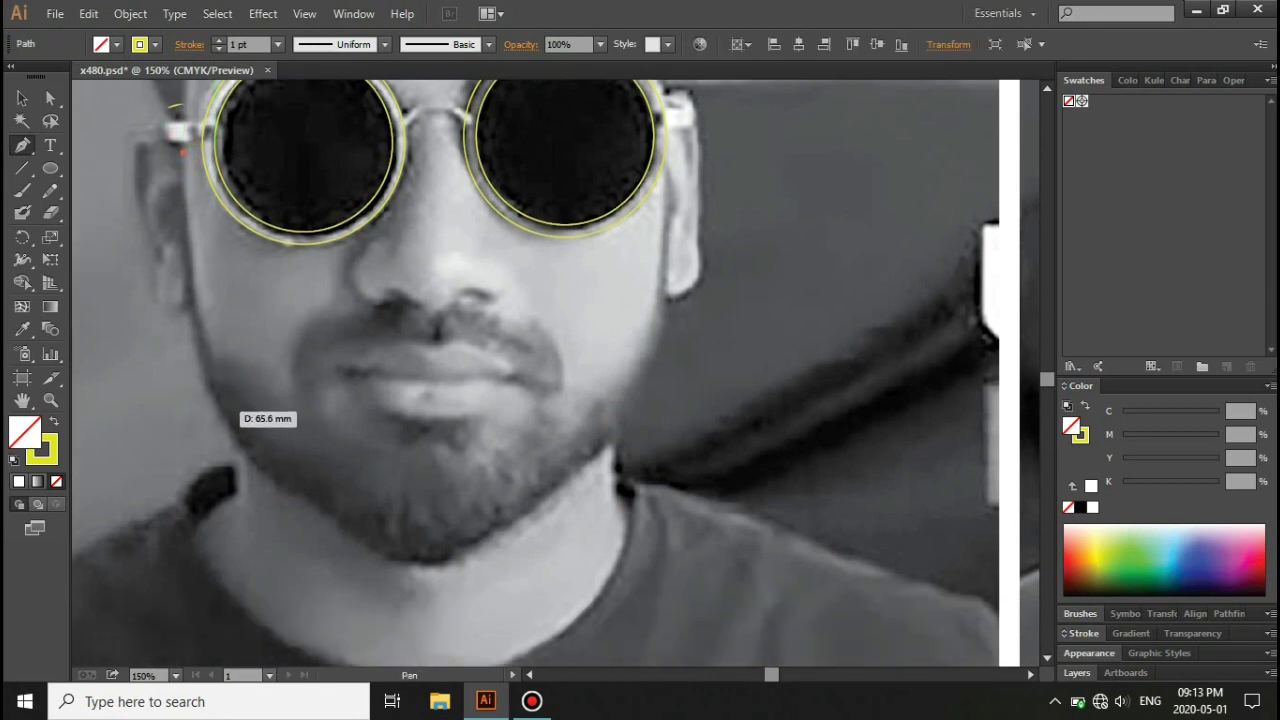
drag(266, 490, 265, 492)
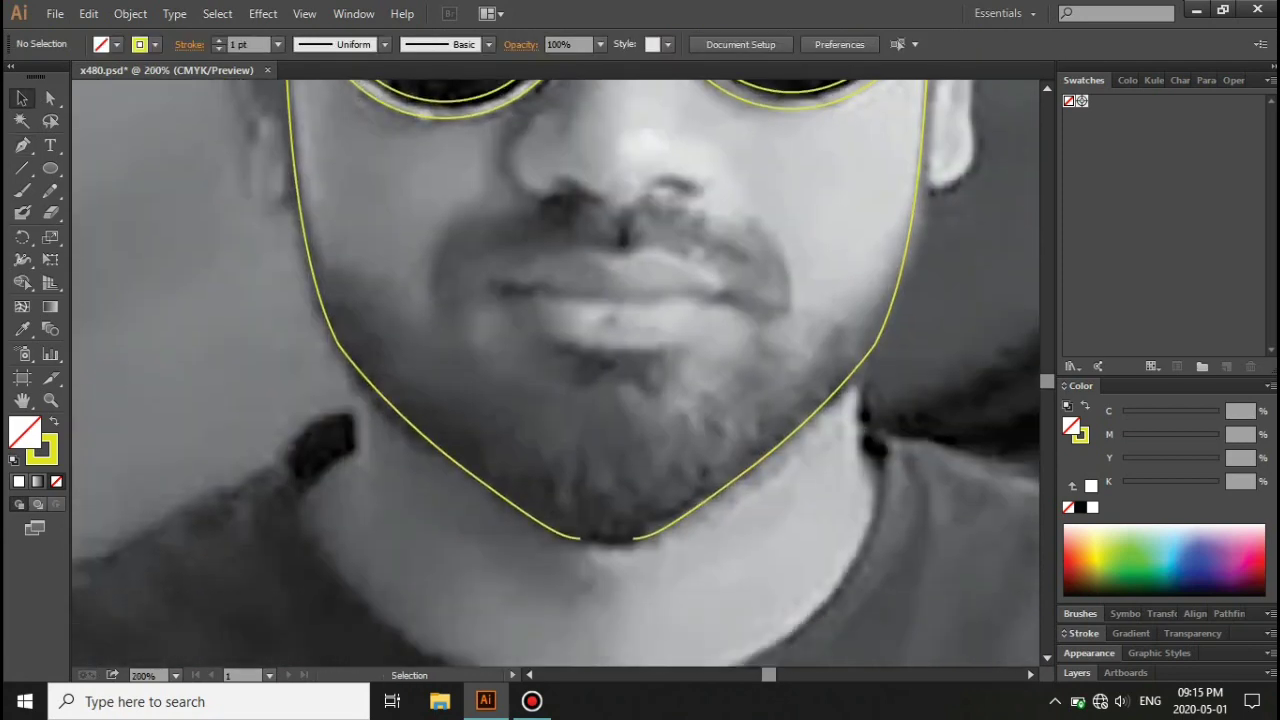
click(632, 539)
key(p)
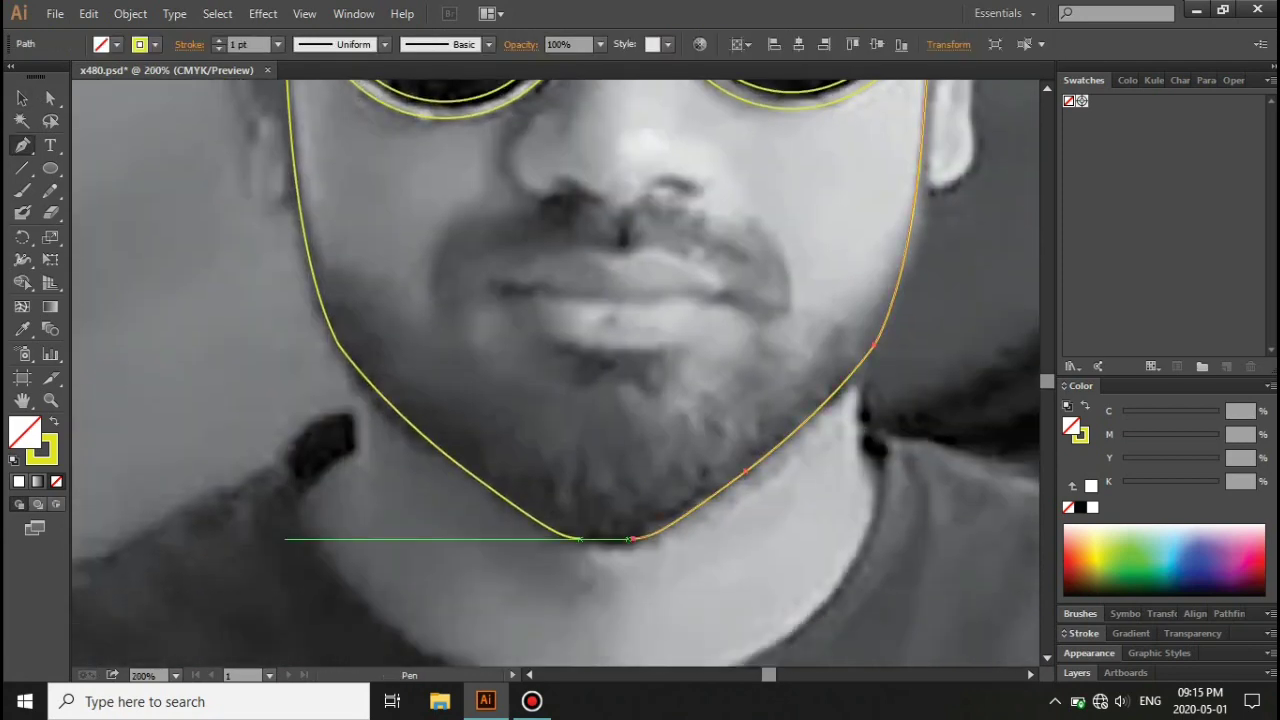
drag(632, 539, 638, 538)
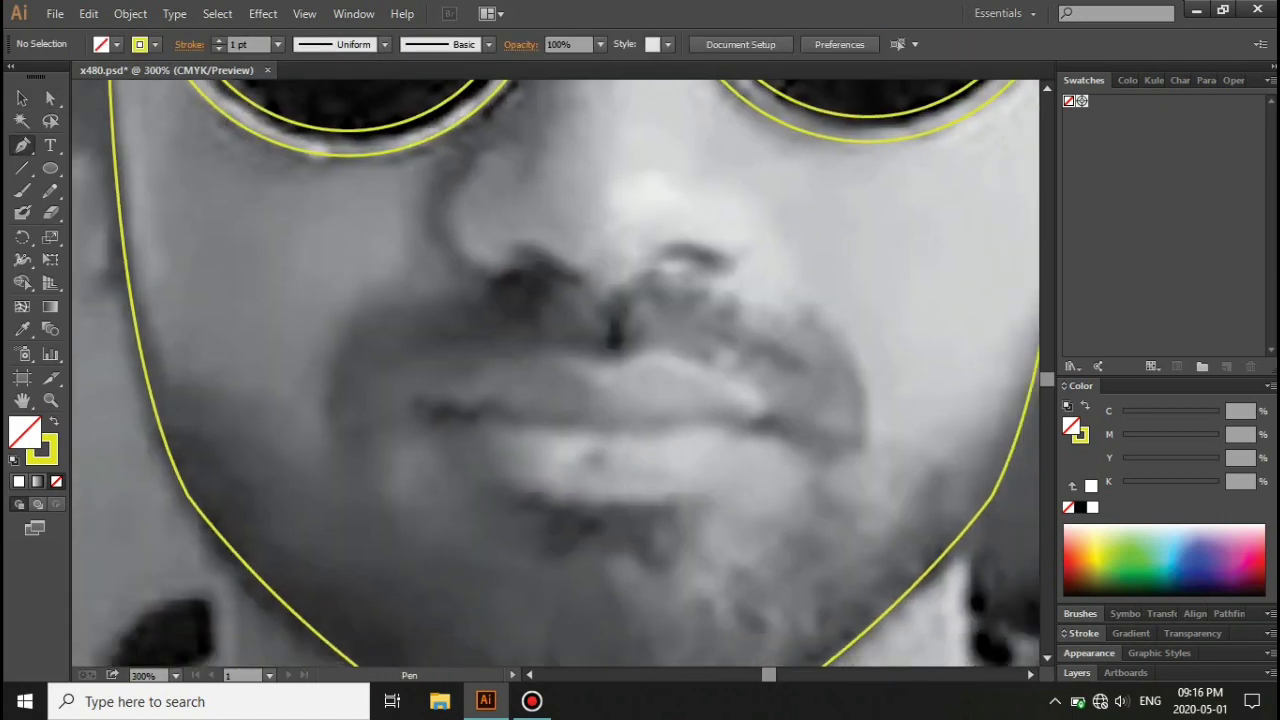
Step: Outline the upper and lower lips with yellow curves
drag(426, 411, 605, 368)
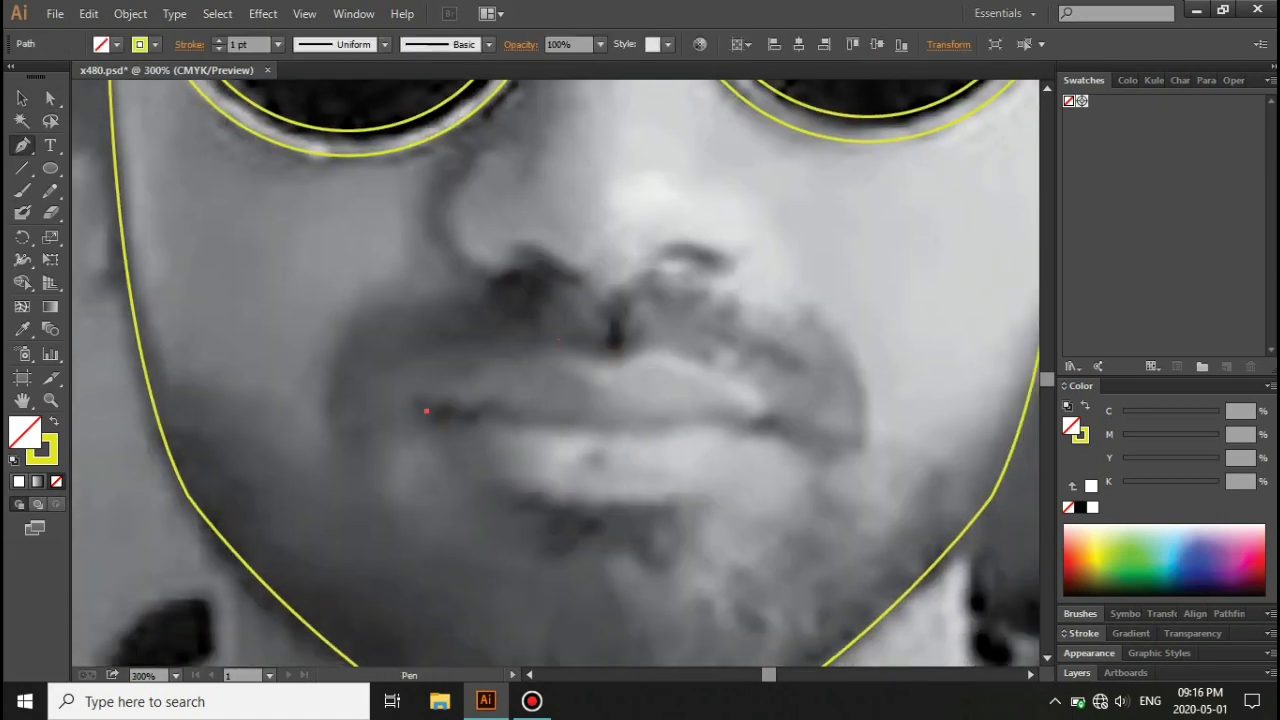
drag(426, 411, 620, 370)
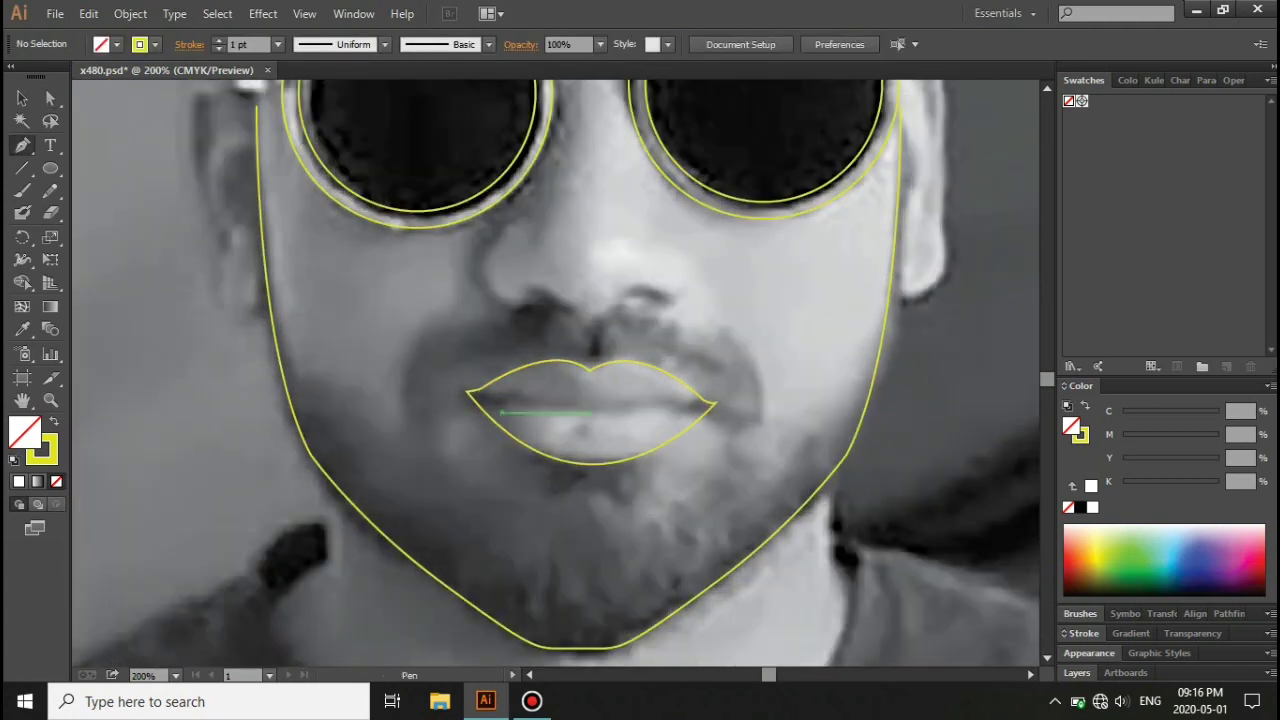
drag(470, 397, 686, 414)
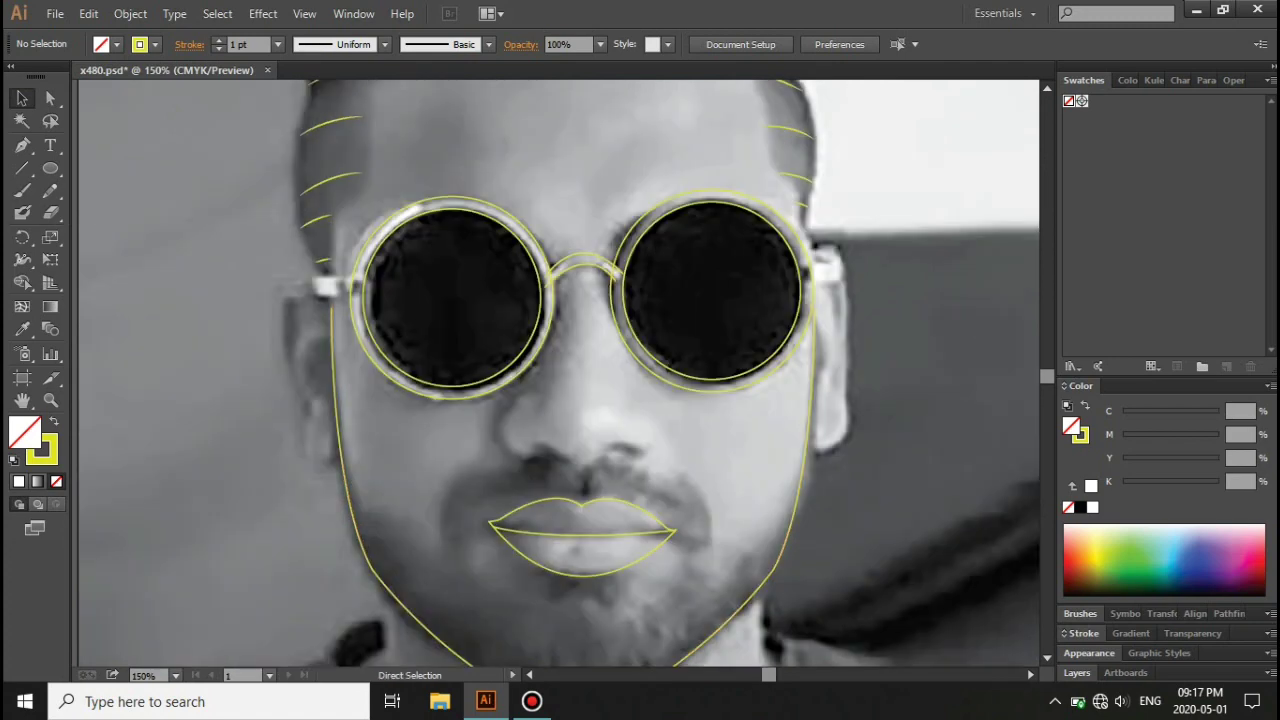
key(ctrl+plus)
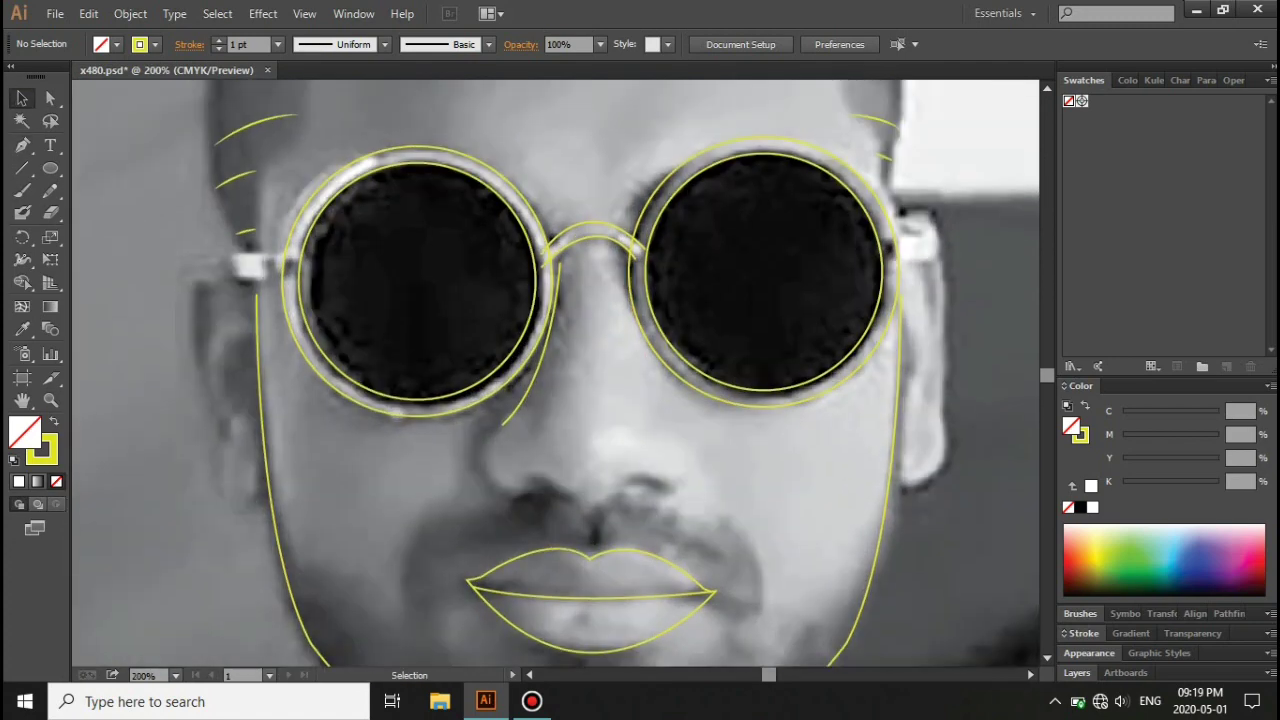
Step: Draw the side of the nose and a first curved arc across its bridge
click(583, 505)
ctrl+click(562, 486)
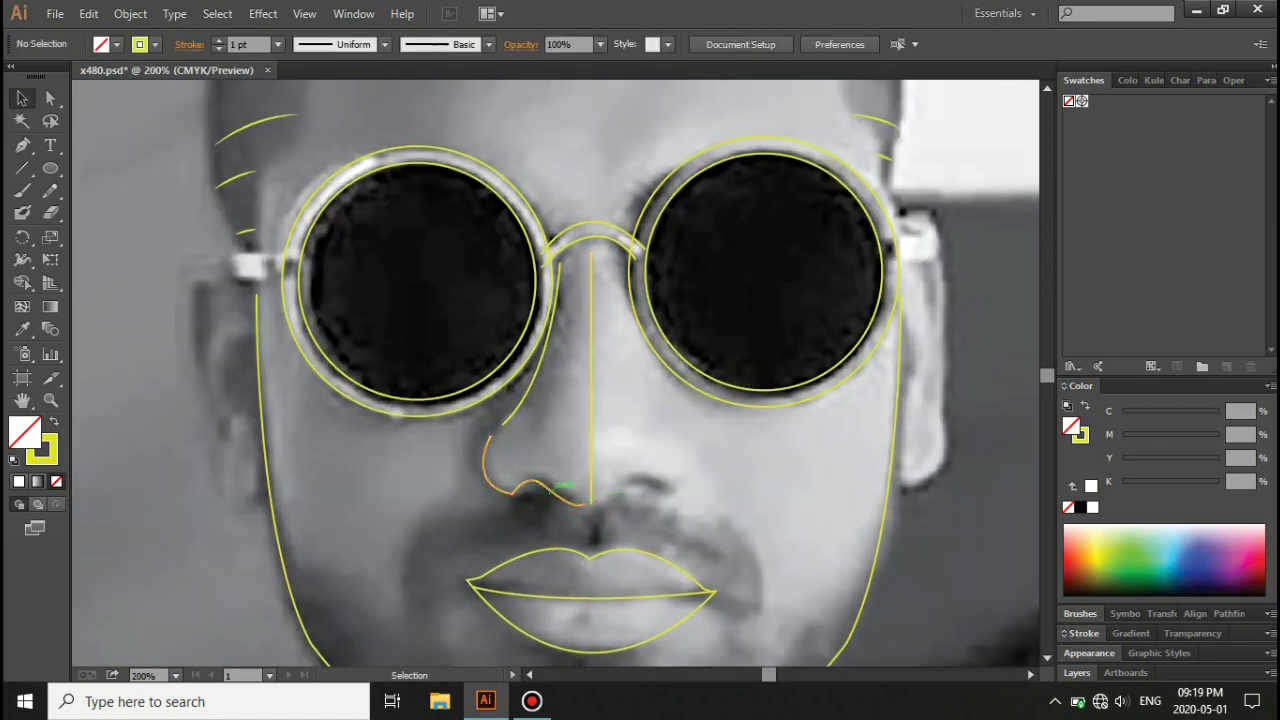
click(585, 258)
key(ctrl+plus)
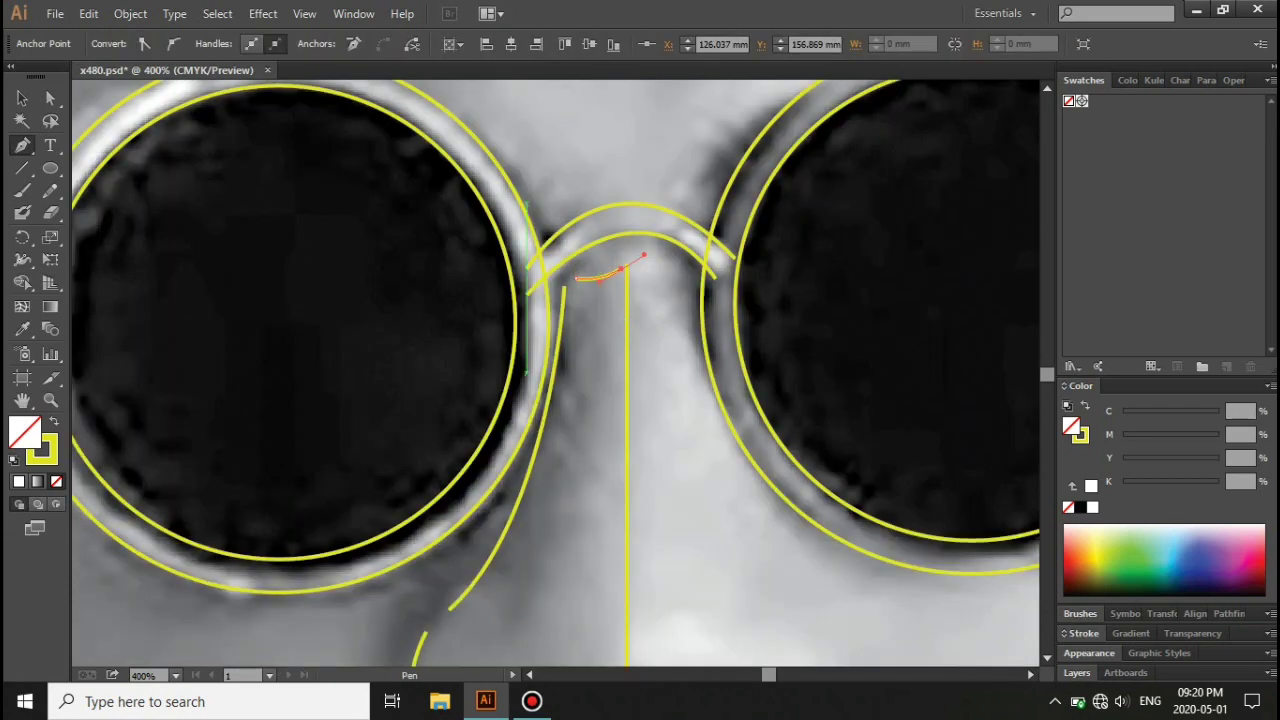
drag(620, 327, 652, 313)
Step: Add more curved hatching arcs down the length of the nose
click(553, 397)
drag(622, 408, 660, 390)
click(540, 475)
drag(622, 482, 665, 445)
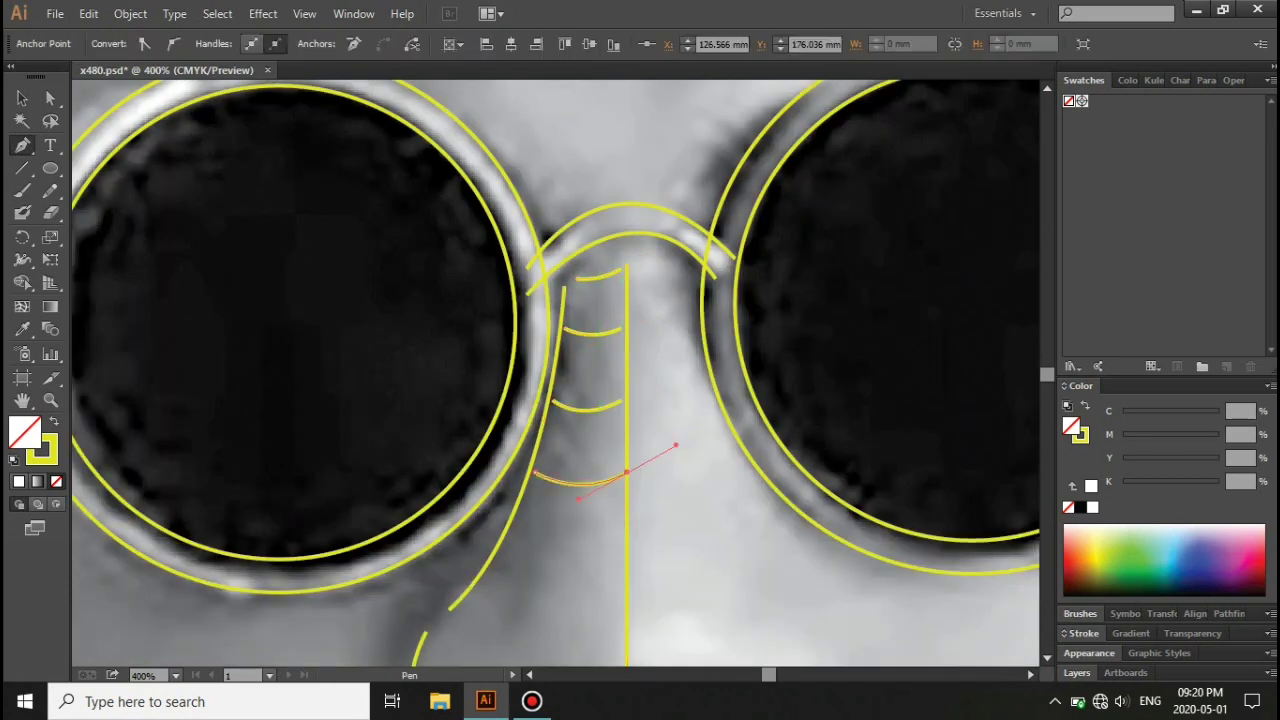
scroll(665, 445, down, 3)
drag(620, 395, 665, 368)
key(ctrl+shift+a)
key(ctrl+minus)
key(ctrl+minus)
key(ctrl+minus)
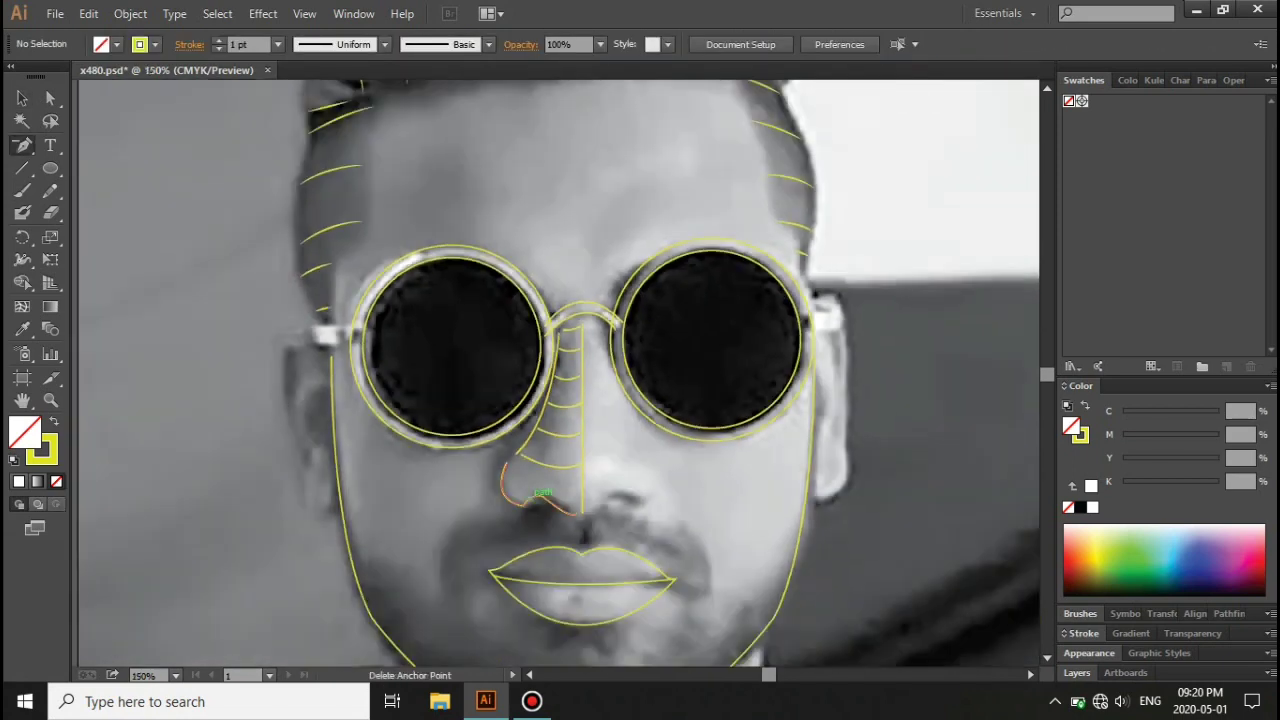
key(ctrl+minus)
key(ctrl+plus)
key(Return)
Step: Draw curved beard strokes along the left jaw toward the chin
click(346, 383)
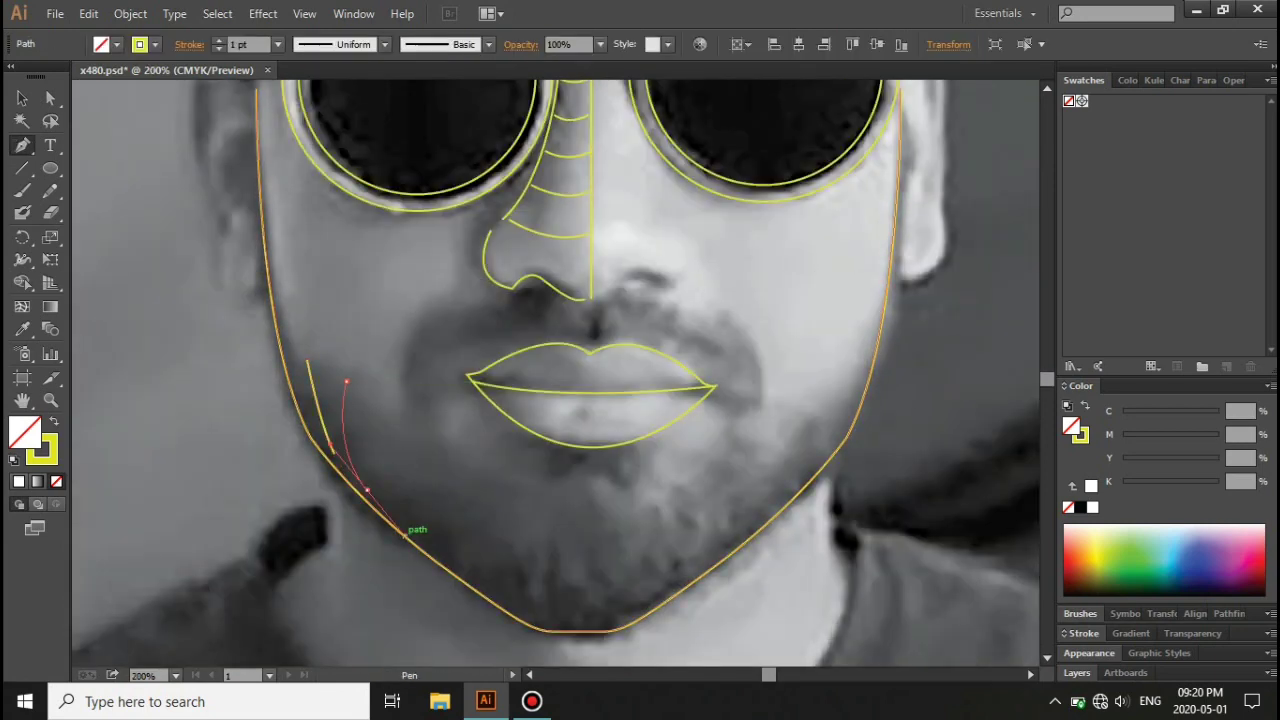
drag(352, 406, 385, 405)
click(383, 407)
click(417, 432)
drag(398, 512, 443, 557)
click(454, 455)
drag(460, 568, 531, 643)
click(519, 484)
click(556, 490)
key(v)
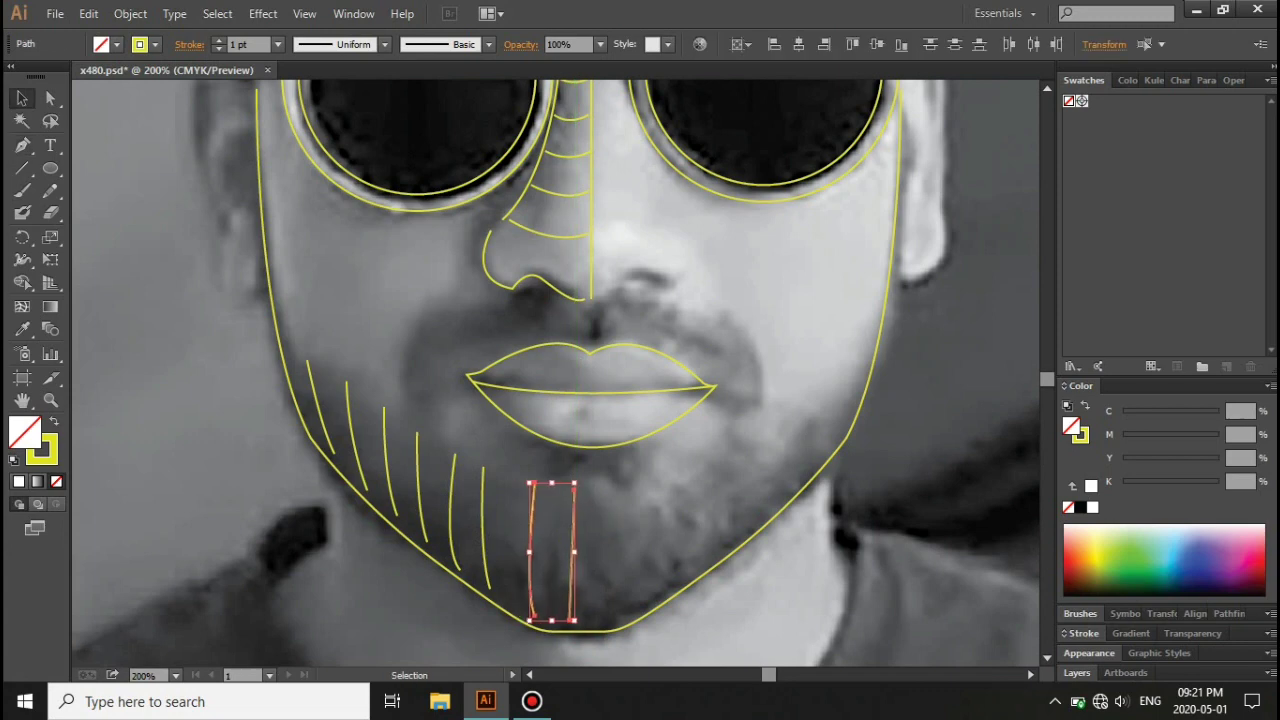
drag(489, 537, 494, 537)
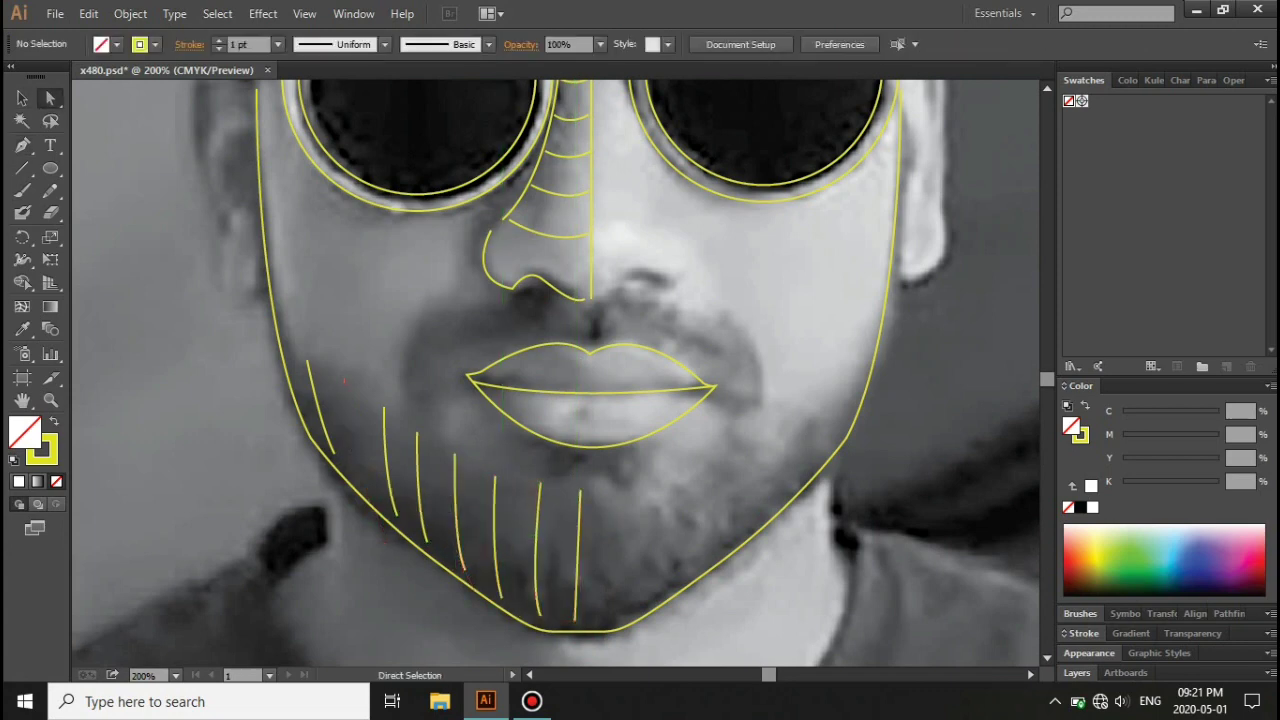
Step: Reflect a copy of the left beard strokes vertically and move it onto the right jaw
key(v)
click(352, 420)
scroll(560, 400, down, 1)
key(o)
key(Return)
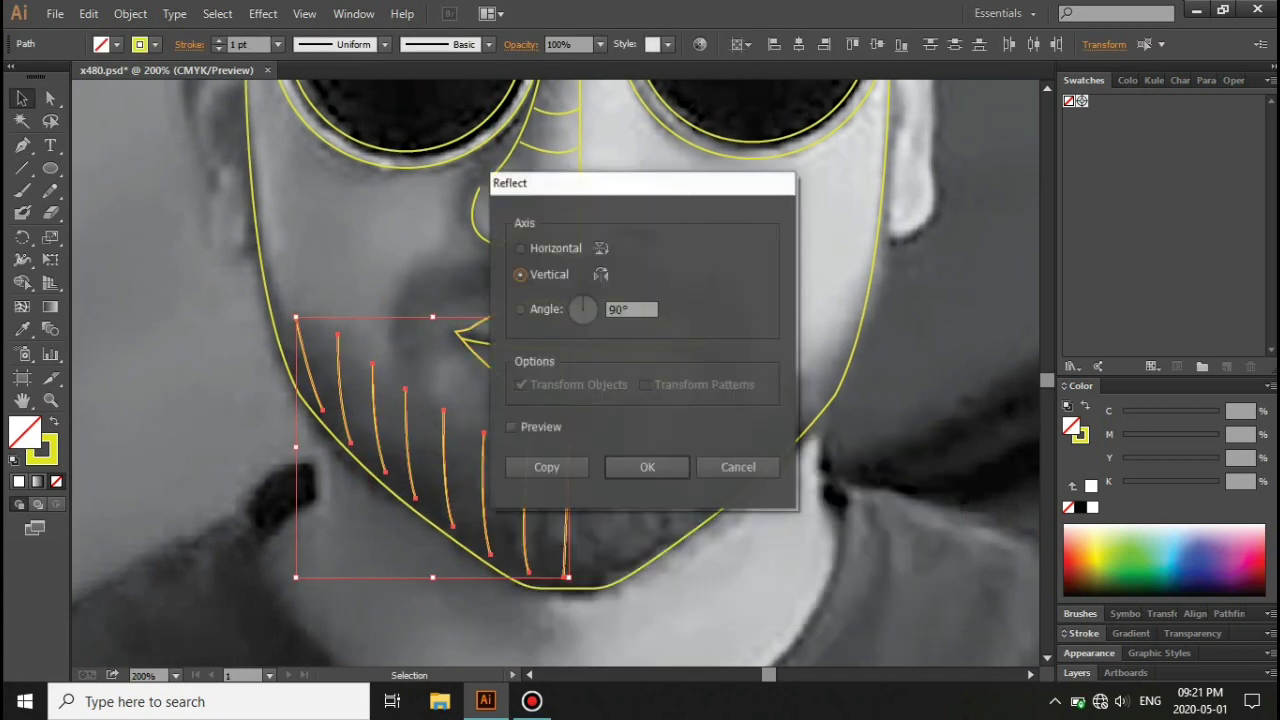
click(534, 463)
drag(310, 440, 586, 436)
drag(570, 540, 571, 512)
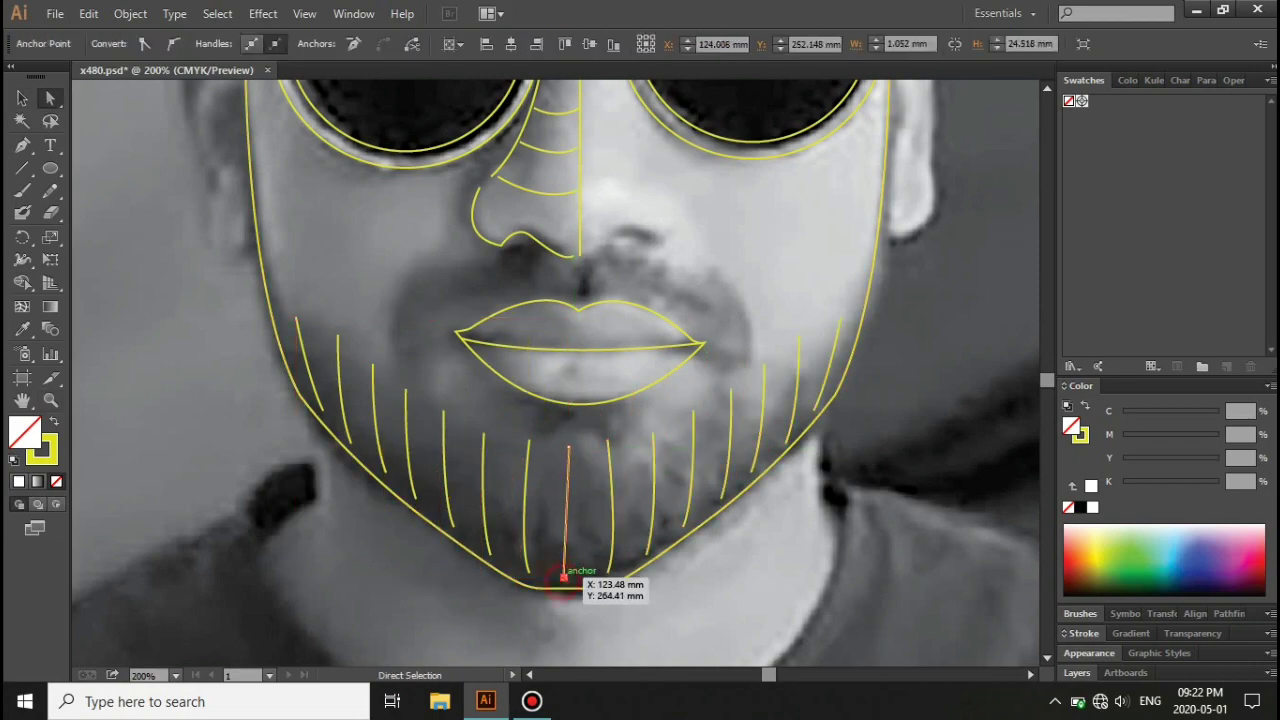
key(v)
key(ctrl+minus)
key(ctrl+minus)
key(ctrl+minus)
Step: Zoom back in on the face and check the line art's stroke settings
scroll(560, 400, down, 1)
key(ctrl+a)
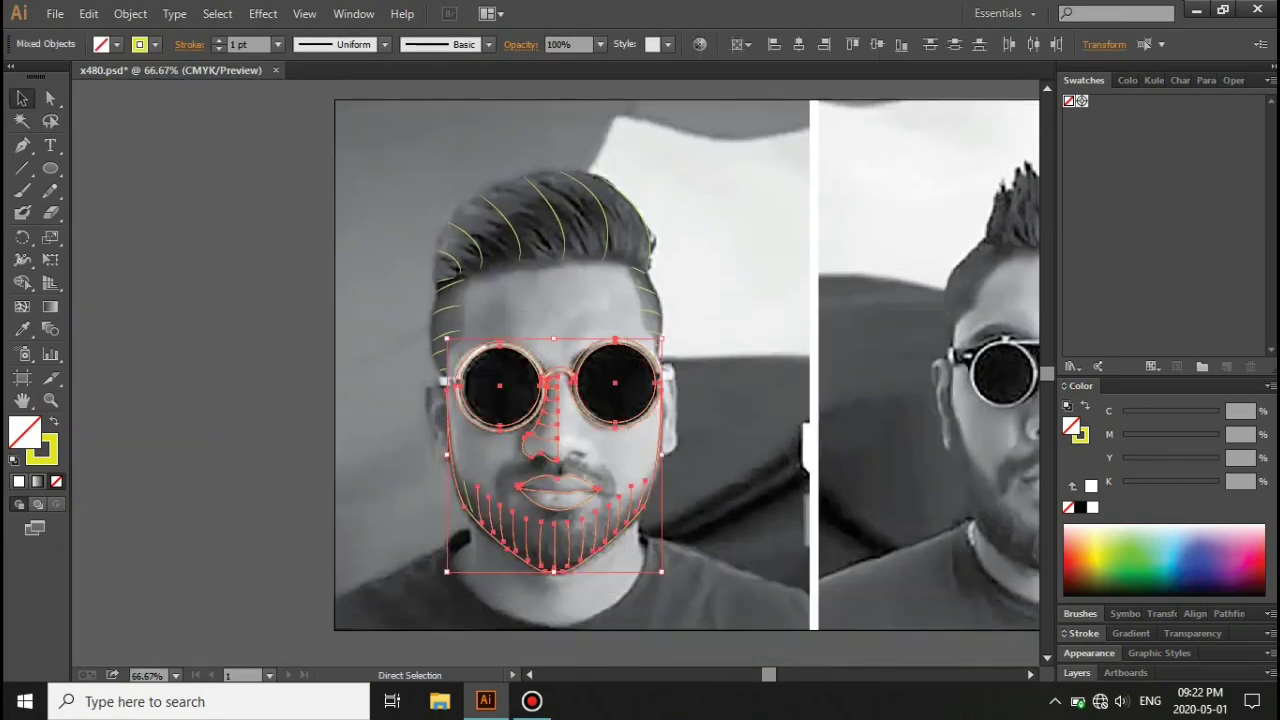
key(ctrl+plus)
key(ctrl+plus)
key(ctrl+plus)
key(ctrl+F10)
key(ctrl+shift+a)
scroll(560, 373, up, 1)
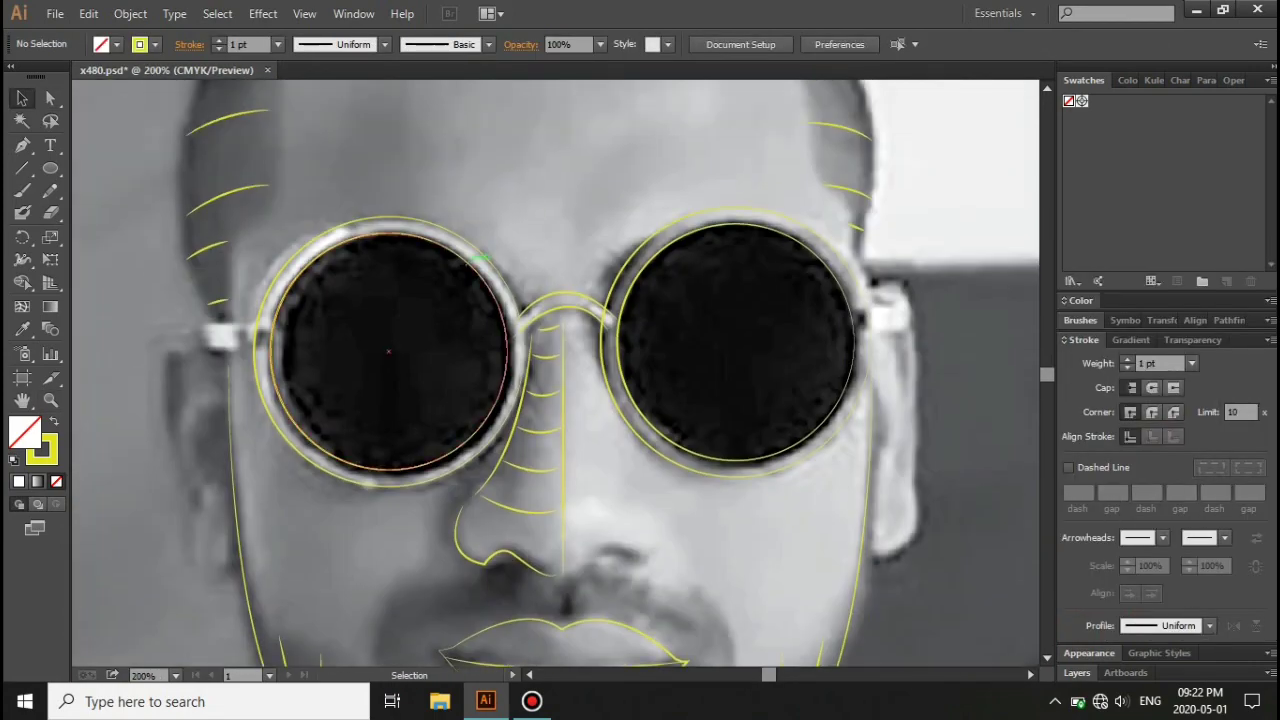
scroll(560, 373, up, 4)
scroll(560, 373, up, 3)
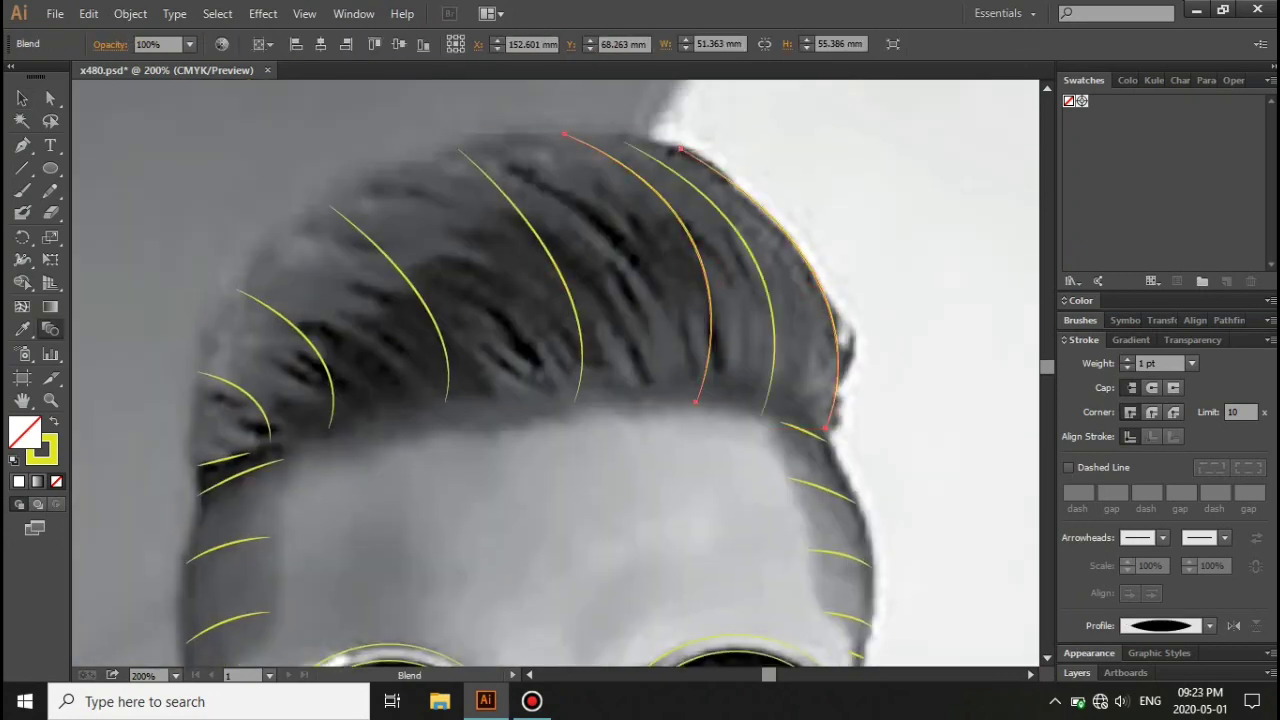
Step: Move a hair stroke left and blend the hair strokes with 10 specified steps
key(v)
key(ctrl+shift+a)
drag(600, 275, 490, 275)
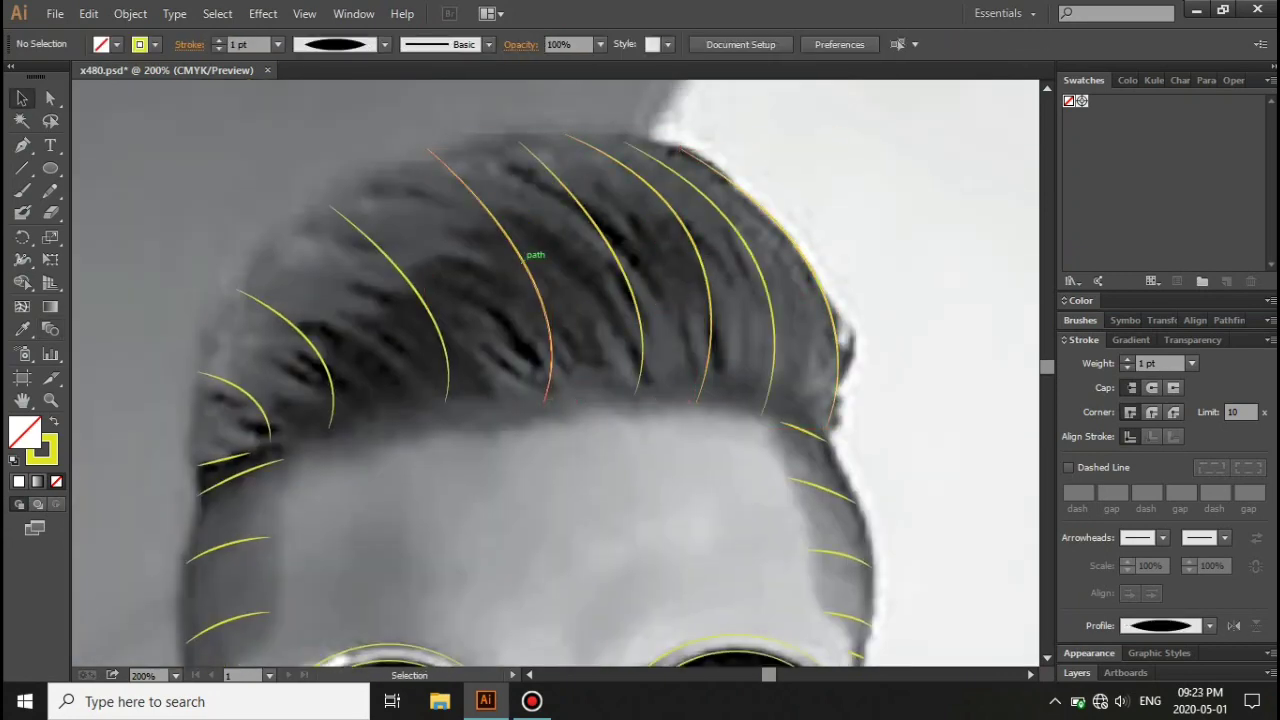
click(629, 263)
click(830, 330)
double_click(50, 329)
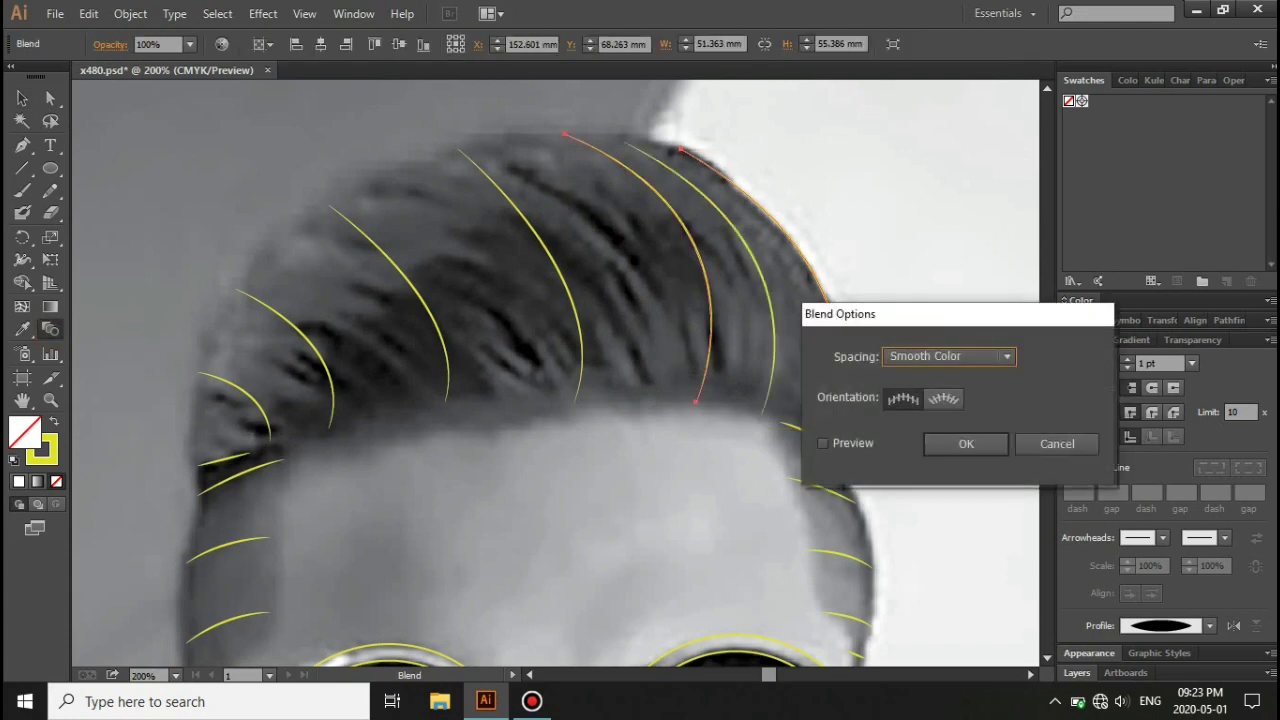
text(10)
click(966, 443)
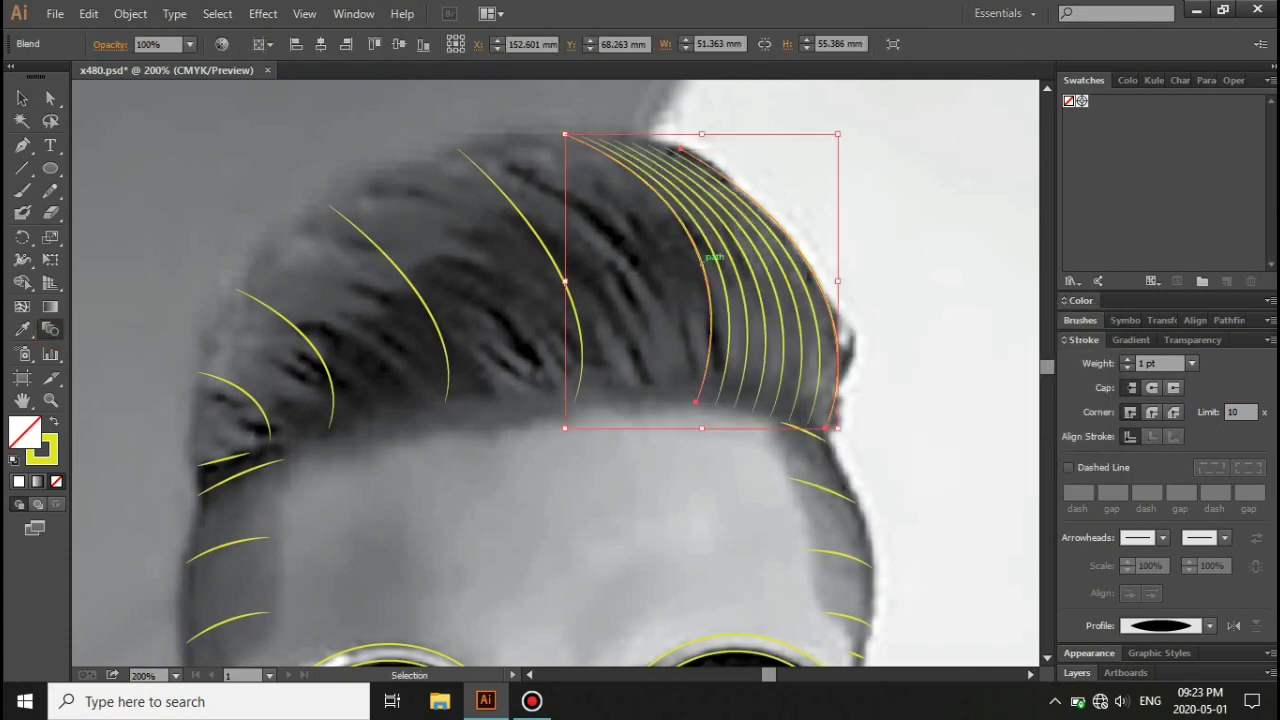
Step: Reshape the hair blend's end stroke and blend the next hair stroke in at 10 steps
key(a)
mouse_move(700, 265)
mouse_down()
mouse_move(665, 130)
mouse_move(745, 206)
mouse_up()
key(ctrl+alt+b)
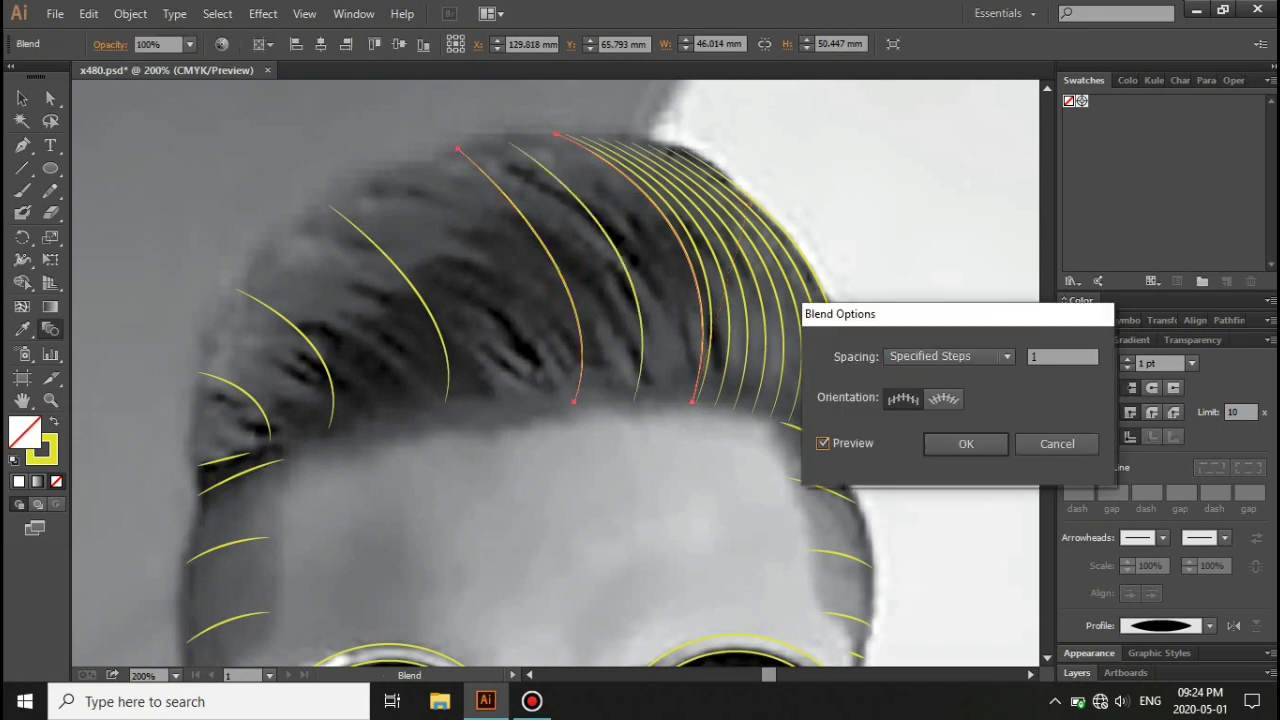
text(10)
key(Return)
click(420, 298)
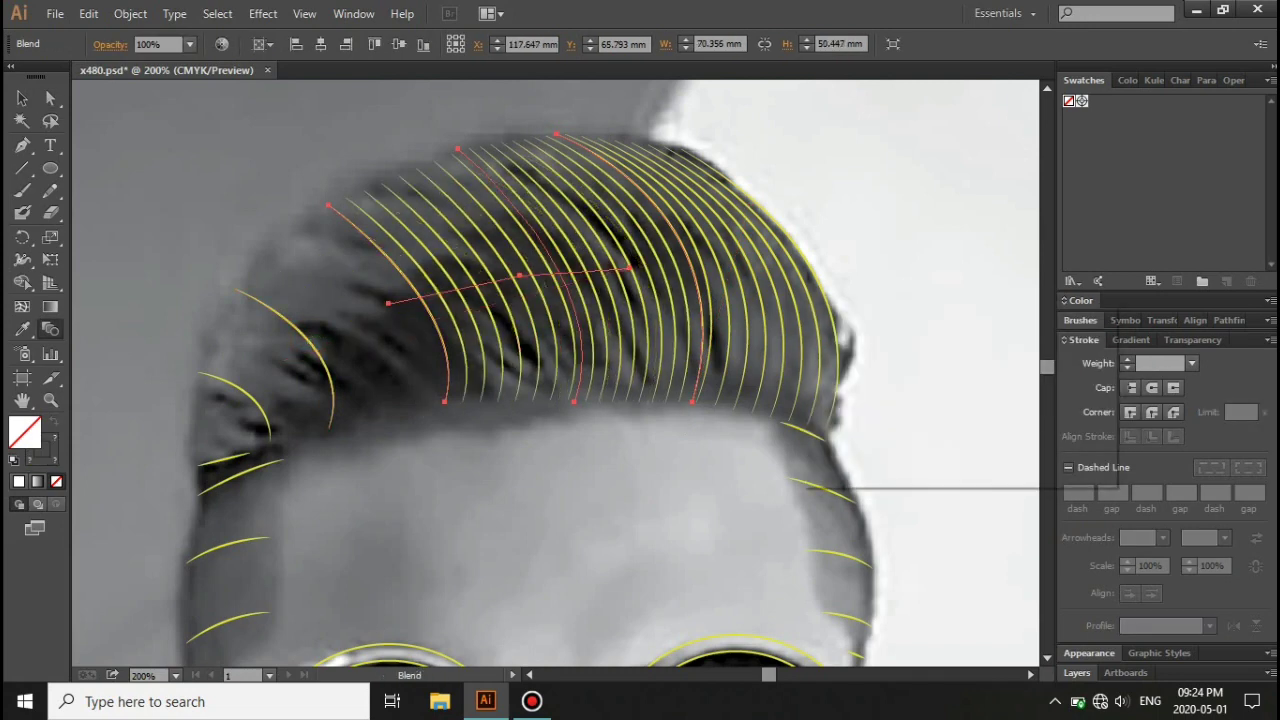
Step: Reshape the leftmost hair stroke and blend the left hair strokes with 9 steps
key(Return)
key(a)
drag(328, 205, 316, 212)
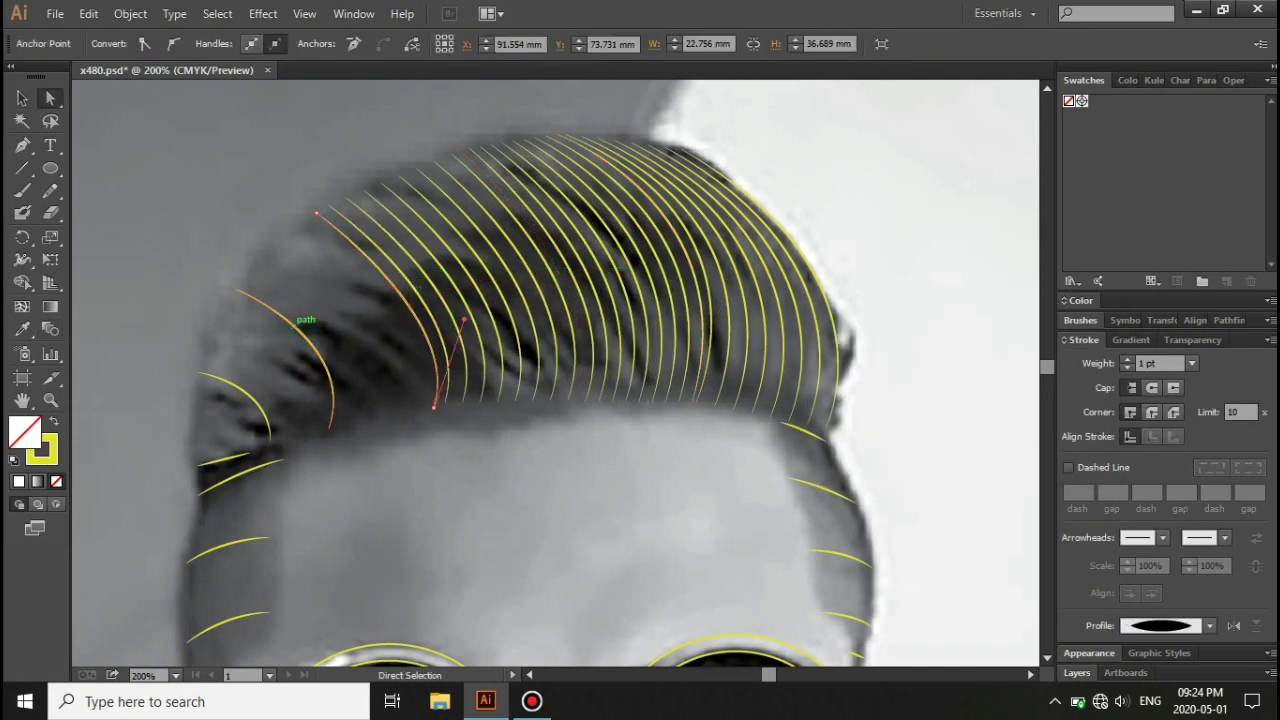
key(w)
key(ctrl+alt+b)
key(Return)
text(9)
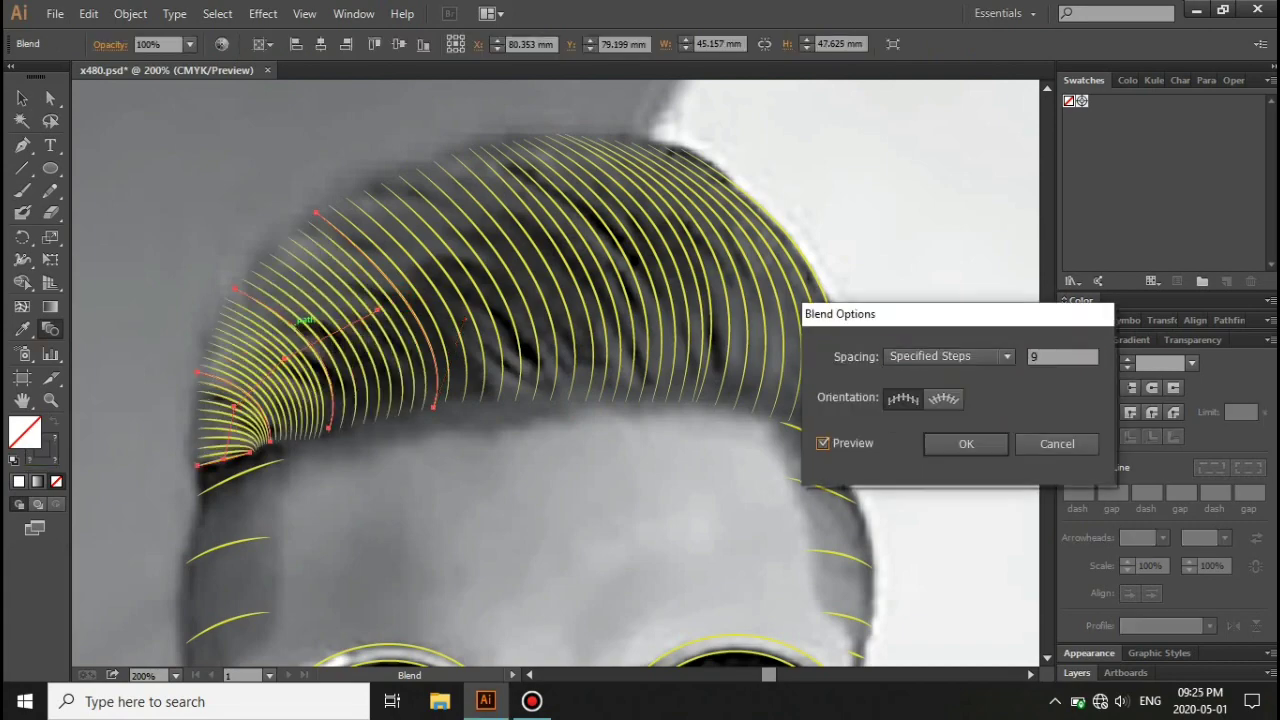
key(Return)
Step: Blend the right temple strokes densely
scroll(560, 370, down, 5)
scroll(560, 370, up, 3)
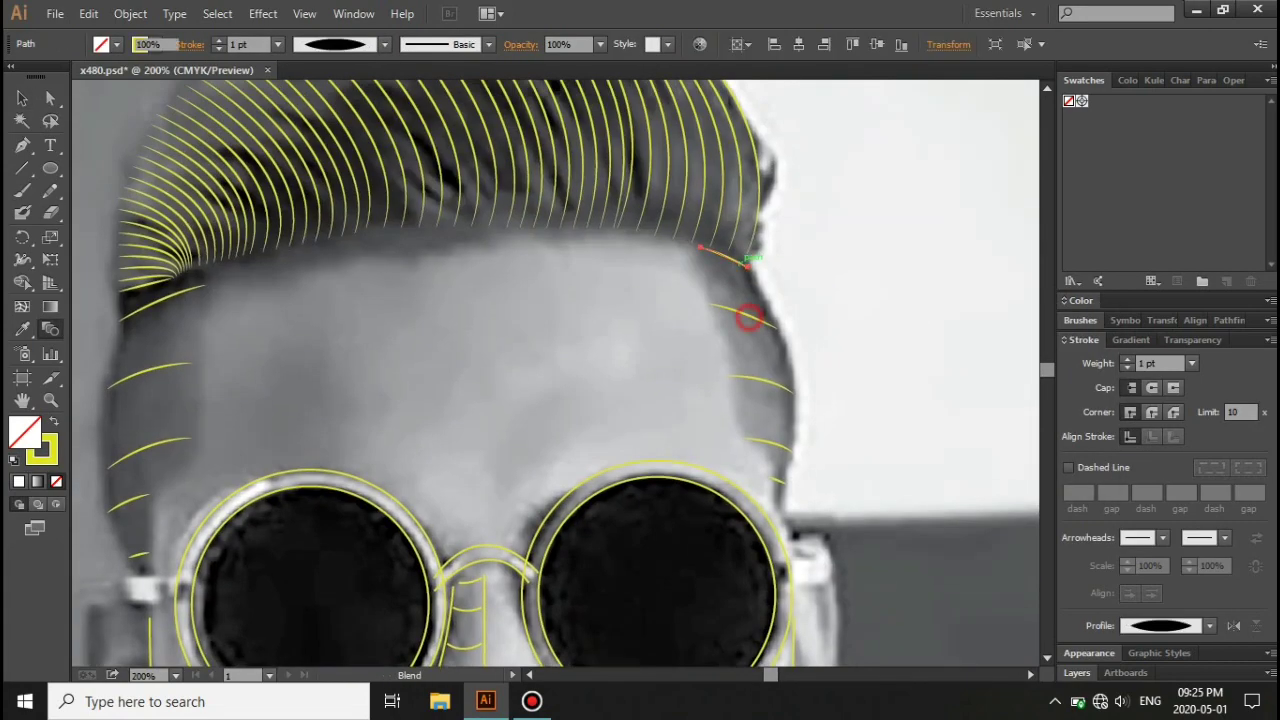
key(Return)
click(960, 354)
key(Return)
Step: Select the left temple strokes and blend them together
key(v)
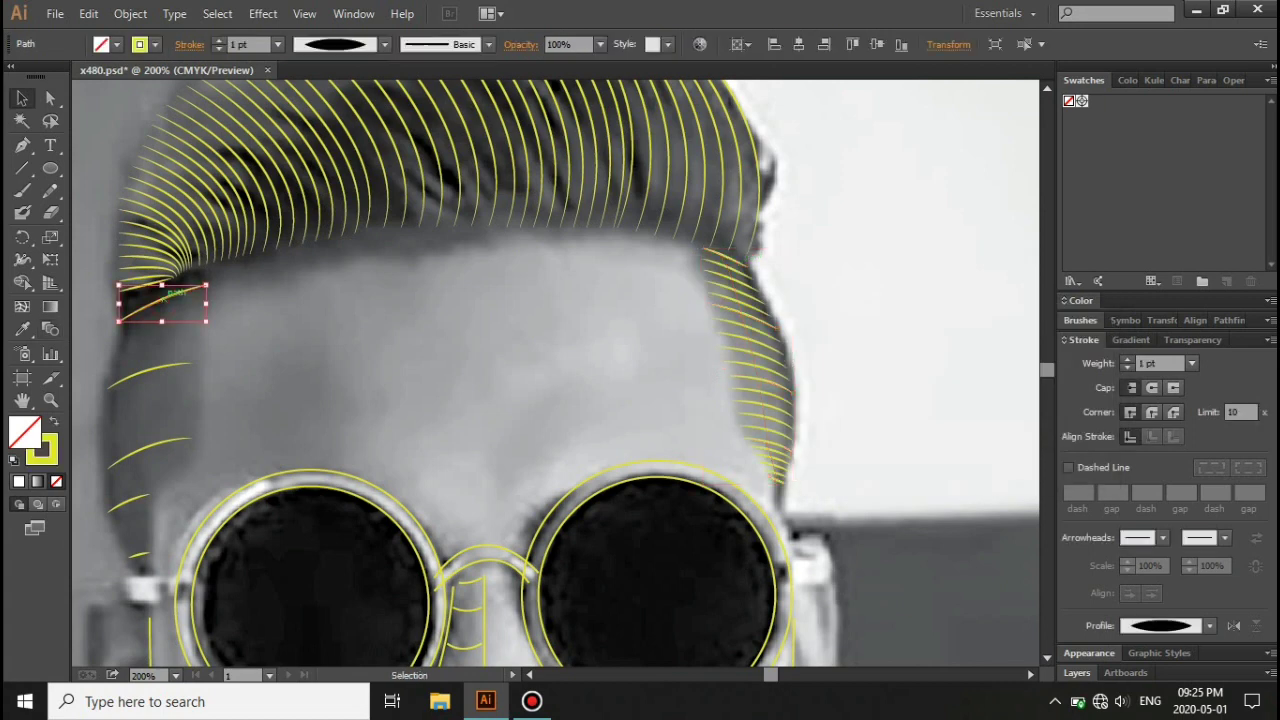
drag(206, 282, 114, 318)
key(w)
key(ctrl+alt+b)
key(Return)
key(Return)
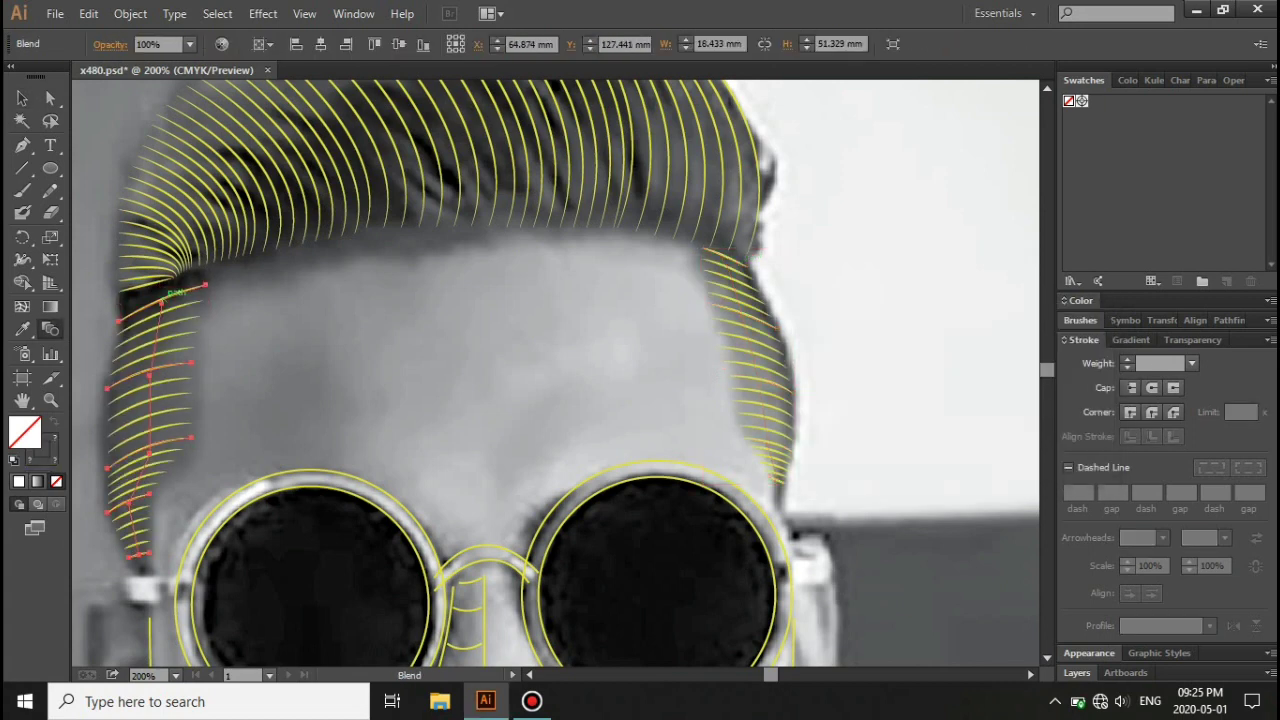
key(a)
key(ctrl+shift+a)
Step: Move the temple blend's top anchor, then select the mirrored beard strokes on the right jaw
click(780, 470)
click(157, 286)
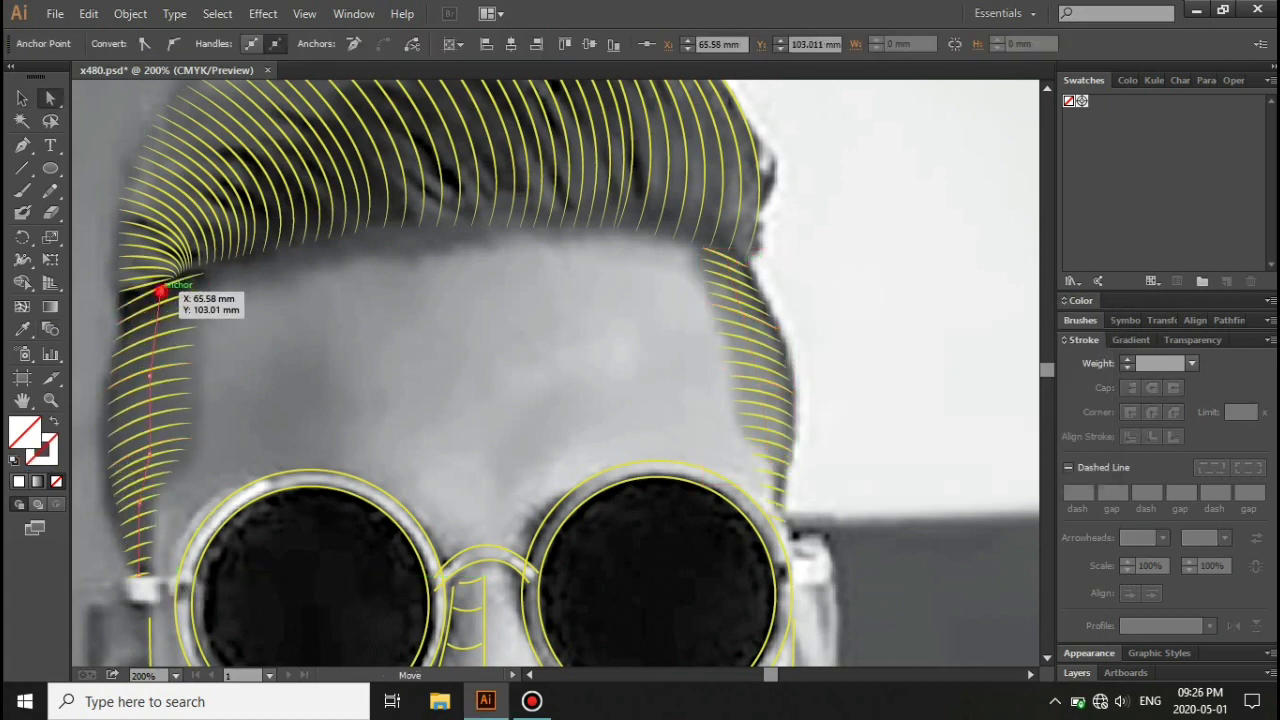
key(ctrl+minus)
scroll(262, 447, down, 3)
key(v)
key(ctrl+plus)
click(640, 480)
Step: Delete the right-side beard strokes and select the remaining left beard strokes
key(Delete)
key(p)
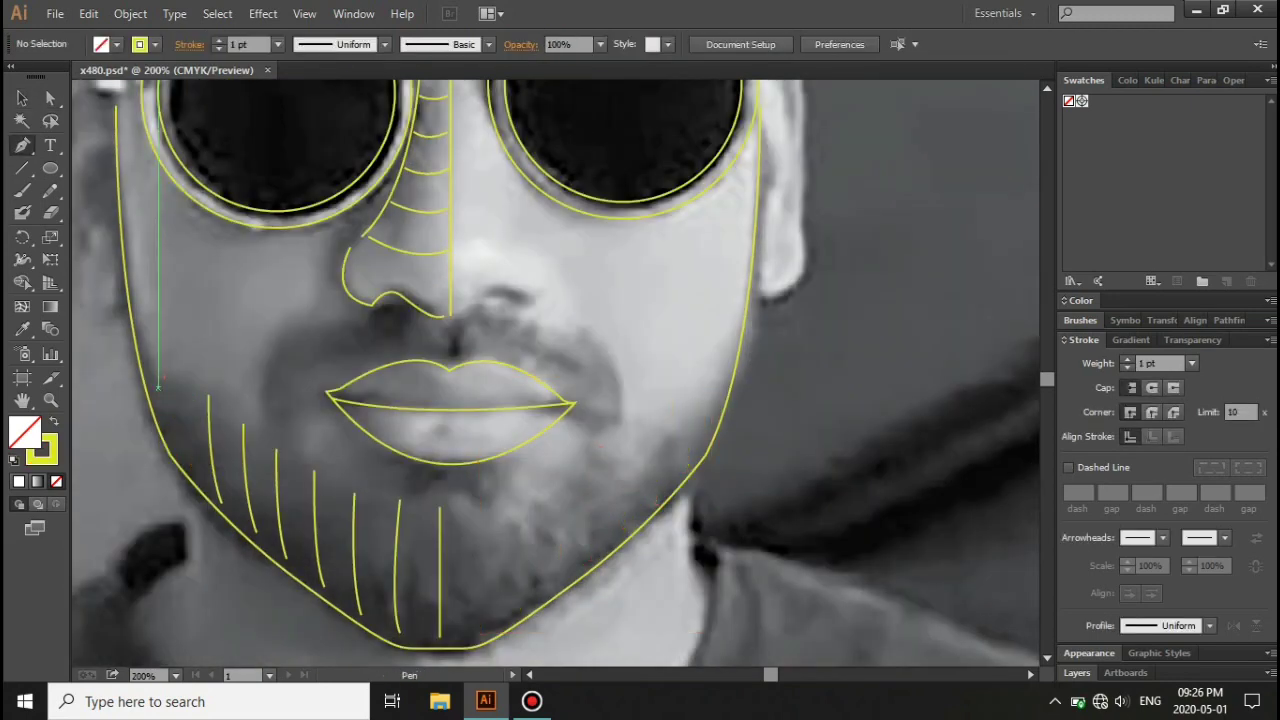
click(168, 448)
key(v)
click(200, 400)
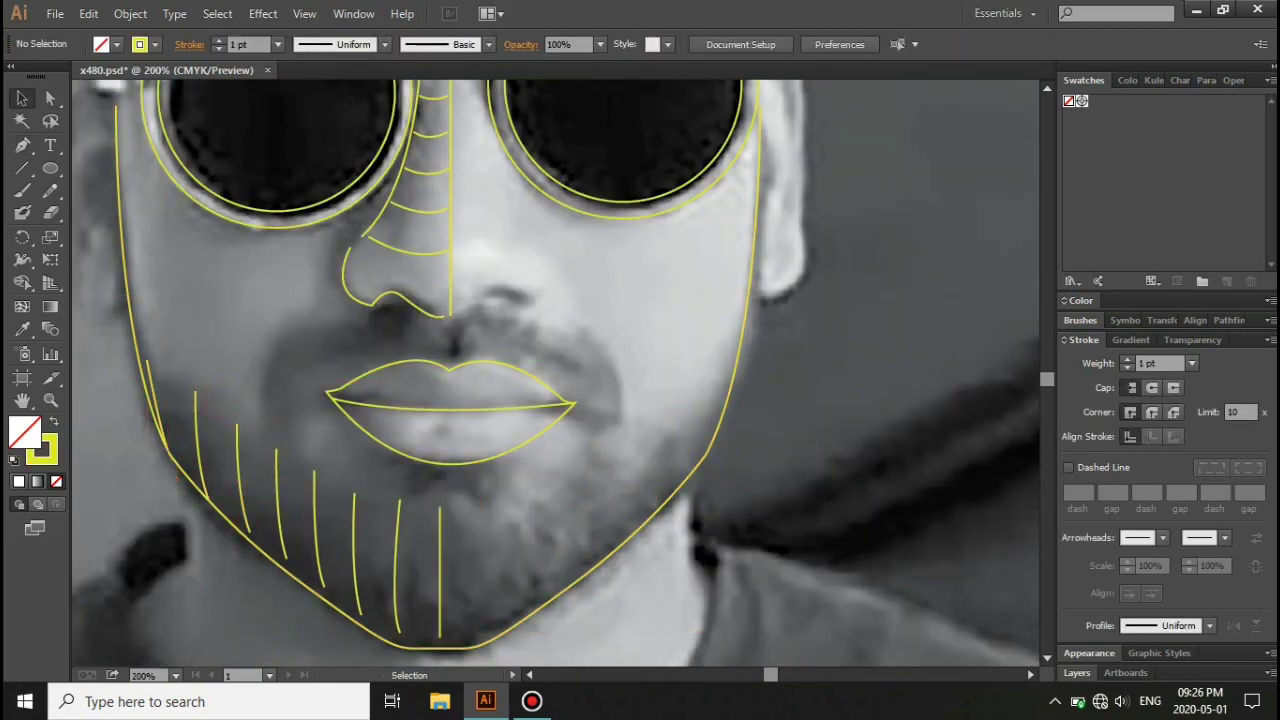
click(200, 430)
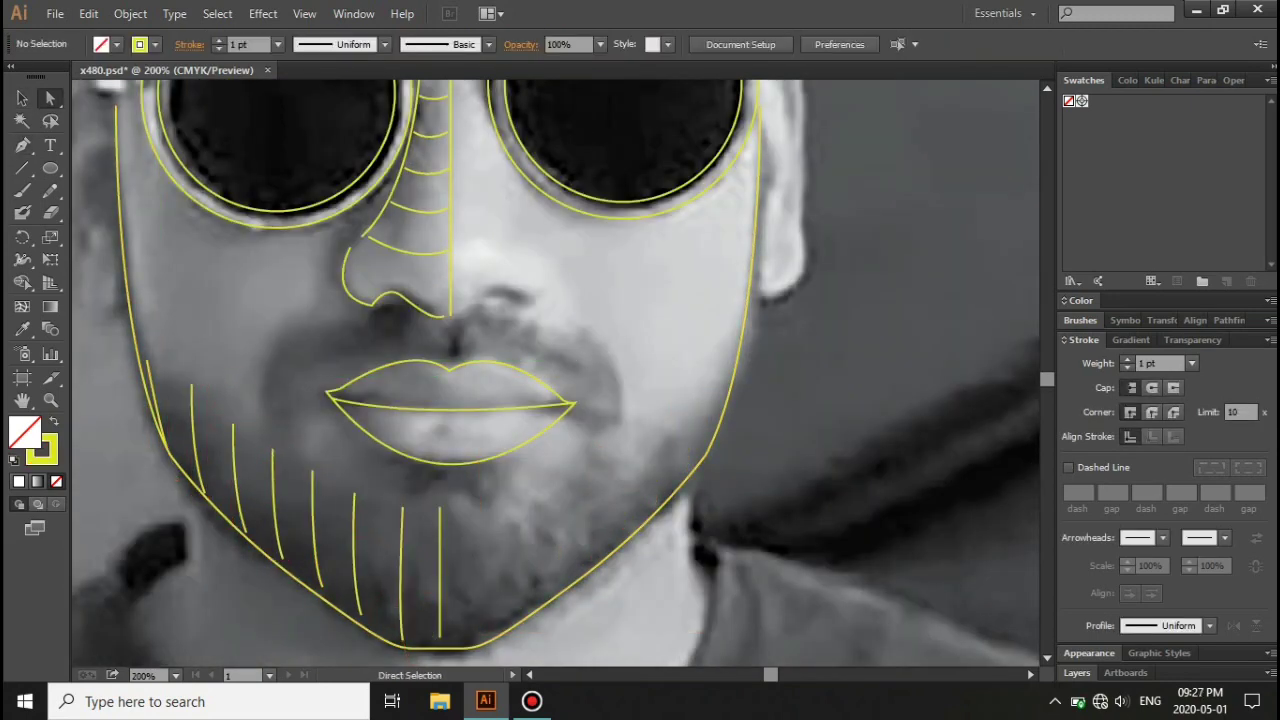
Step: Give the left-jaw beard strokes a tapered width profile
key(v)
click(158, 405)
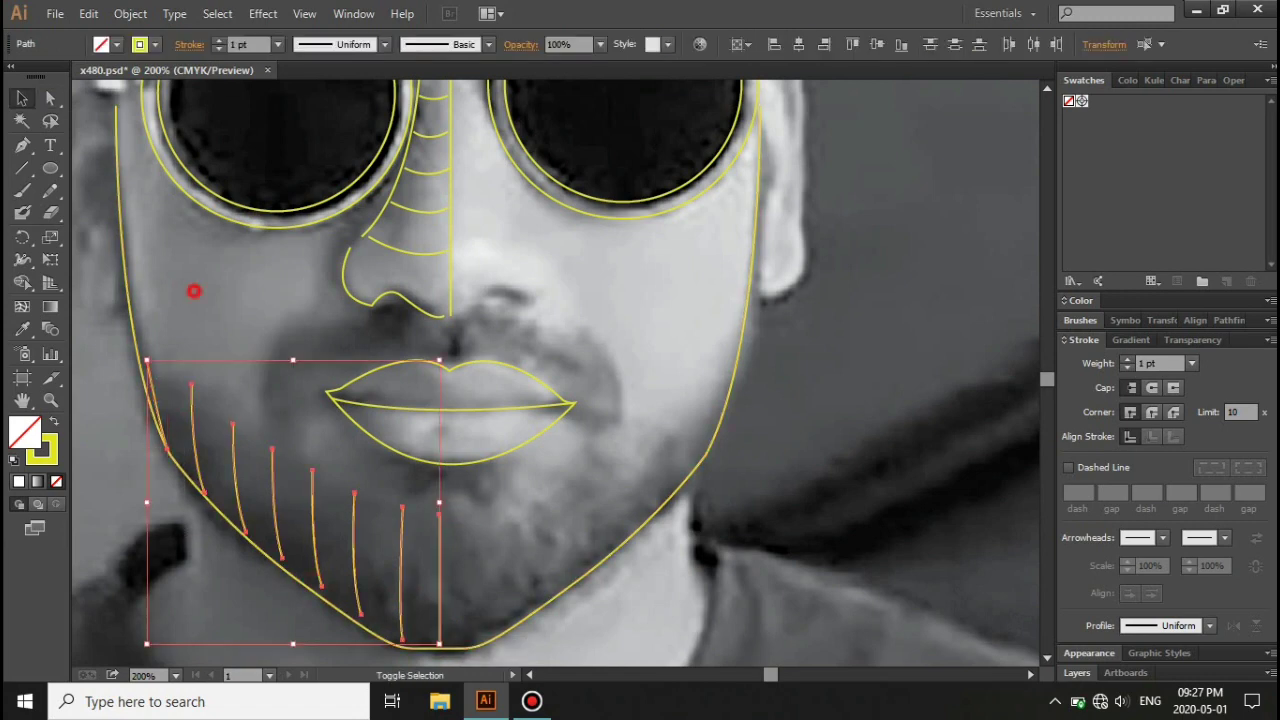
click(1209, 625)
click(1200, 457)
key(ctrl+plus)
key(w)
Step: Blend the beard strokes and reshape the blend to follow the left jaw
click(197, 308)
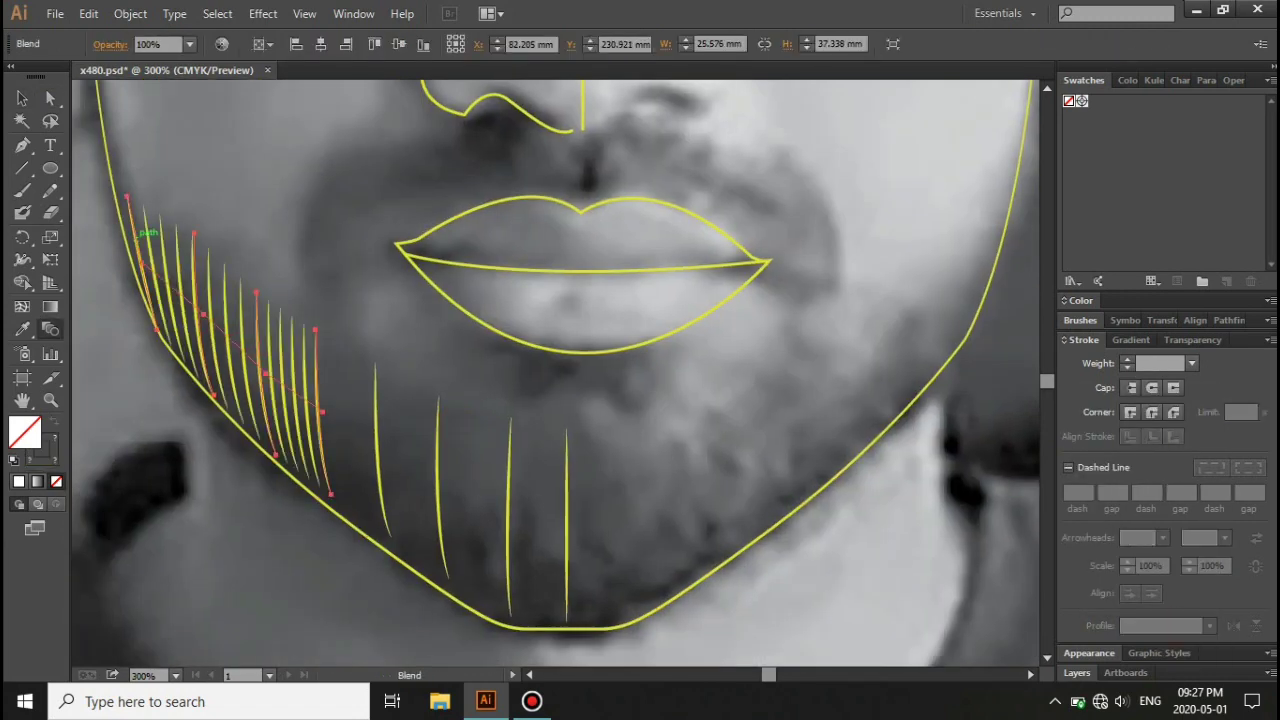
click(378, 440)
click(567, 520)
scroll(567, 520, down, 2)
key(v)
drag(473, 417, 541, 433)
key(a)
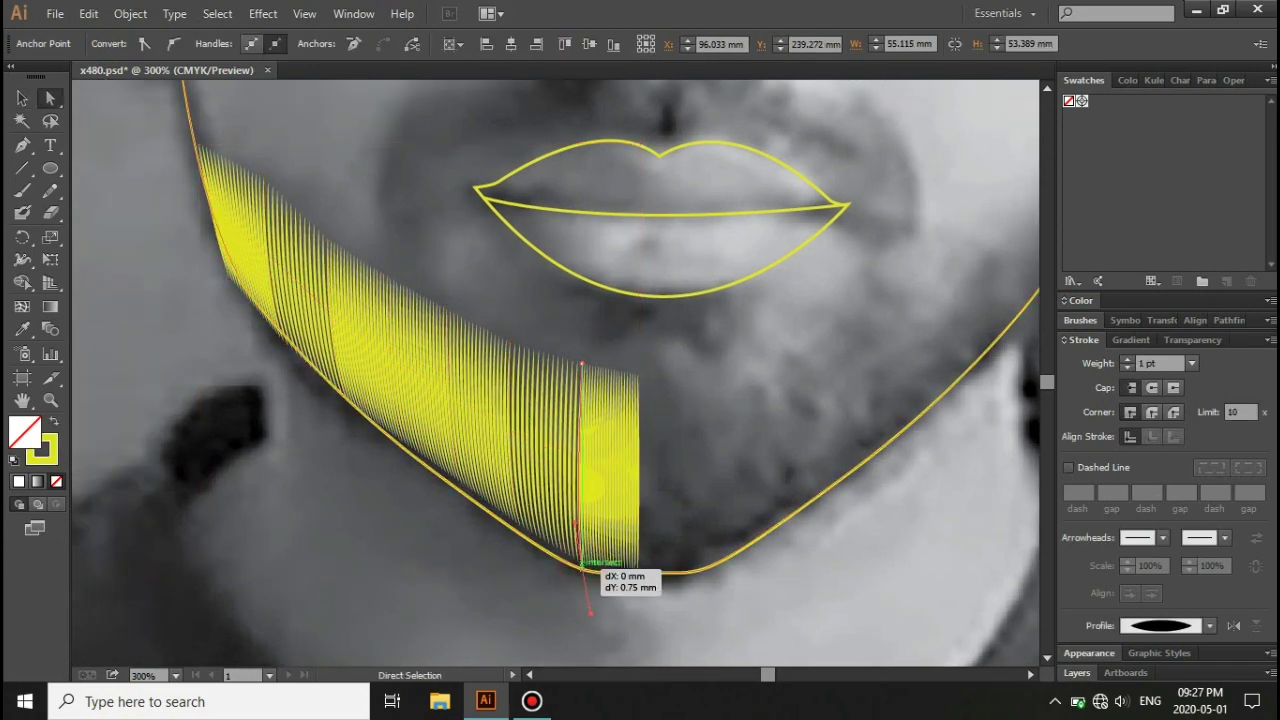
drag(614, 565, 543, 532)
key(v)
mouse_move(640, 565)
mouse_down()
mouse_move(371, 414)
mouse_move(286, 194)
mouse_up()
Step: Paste a copy of the beard blend, reflect it, and place it on the right jaw
key(v)
key(ctrl+shift+a)
key(ctrl+minus)
click(480, 500)
right_click(500, 503)
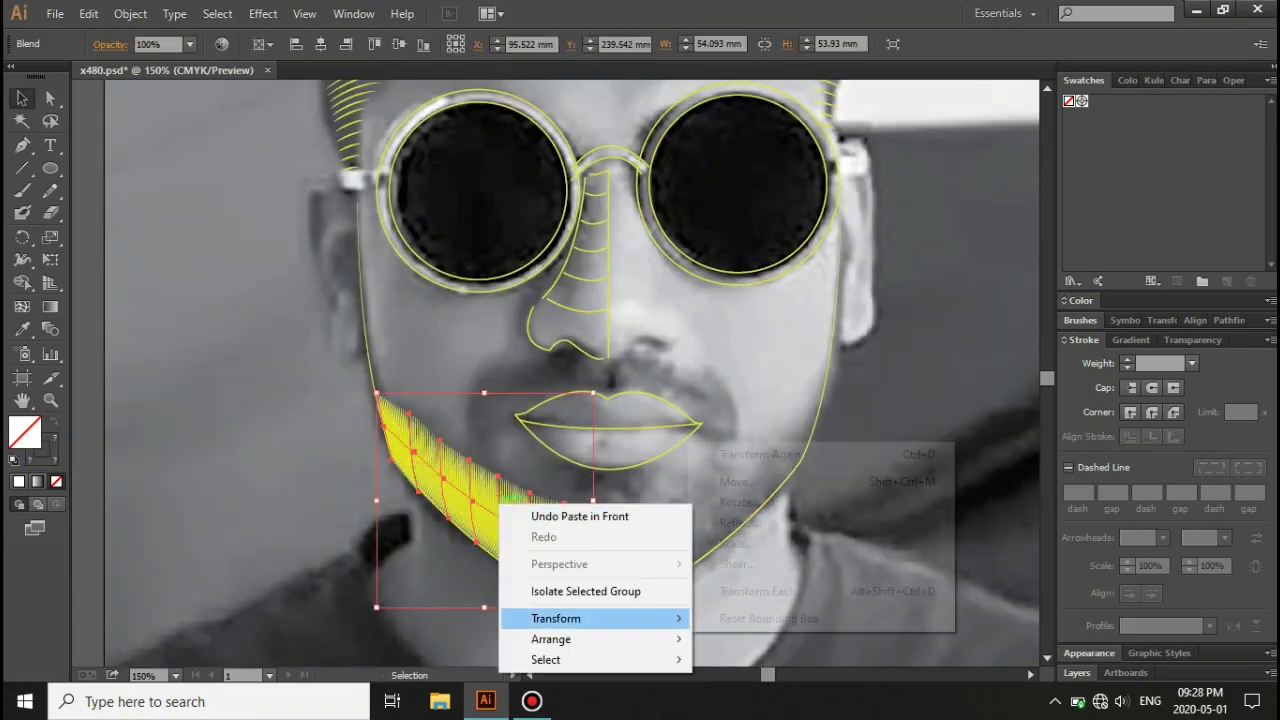
click(540, 617)
key(Return)
drag(490, 500, 700, 505)
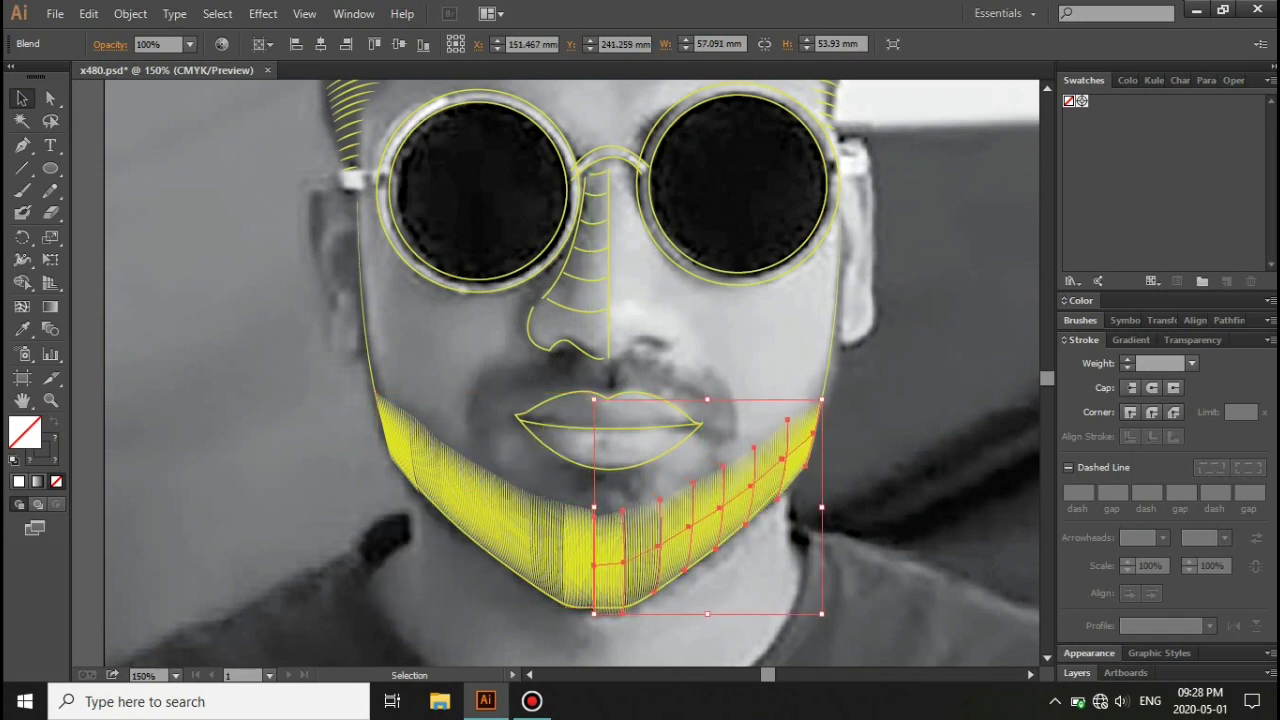
Step: Blend both beard halves into one and set Specified Steps to 14
key(a)
key(ctrl+j)
key(v)
double_click(50, 329)
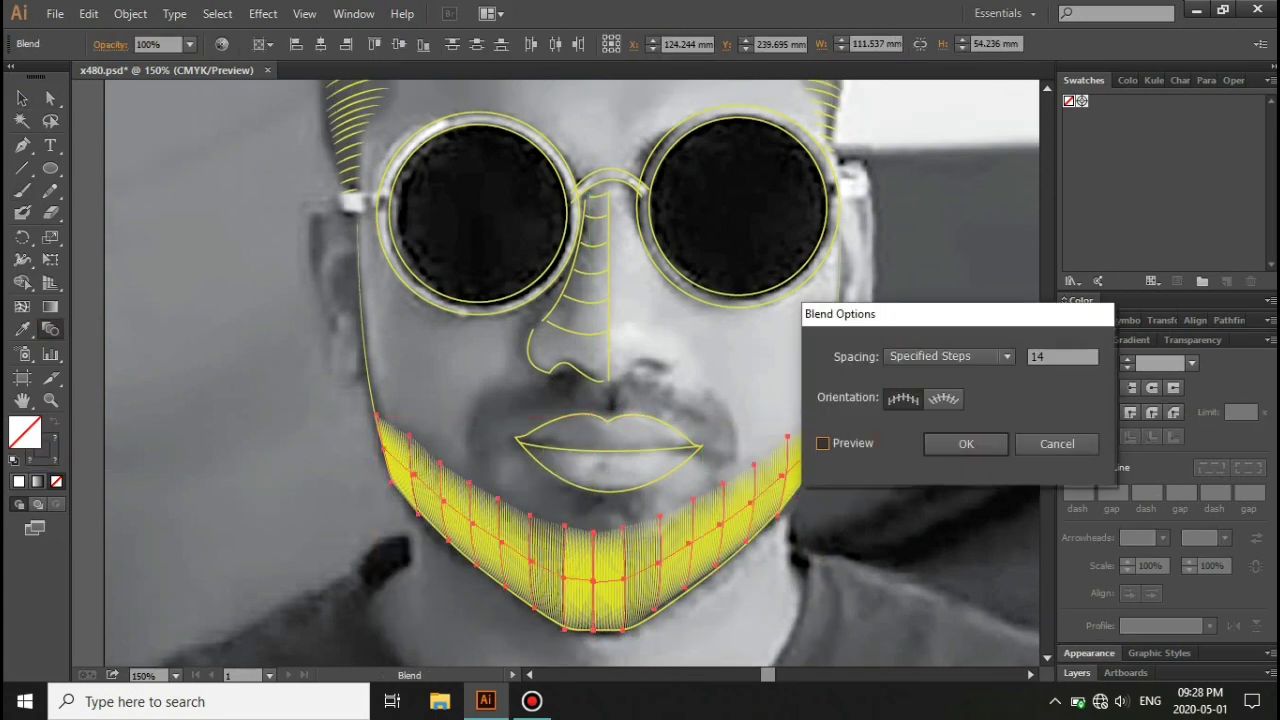
click(822, 443)
click(966, 443)
key(ctrl+shift+a)
key(ctrl+minus)
key(ctrl+minus)
Step: Draw the left half of the nose and reflect a copy to the right side
key(ctrl+plus)
key(ctrl+plus)
key(ctrl+plus)
key(l)
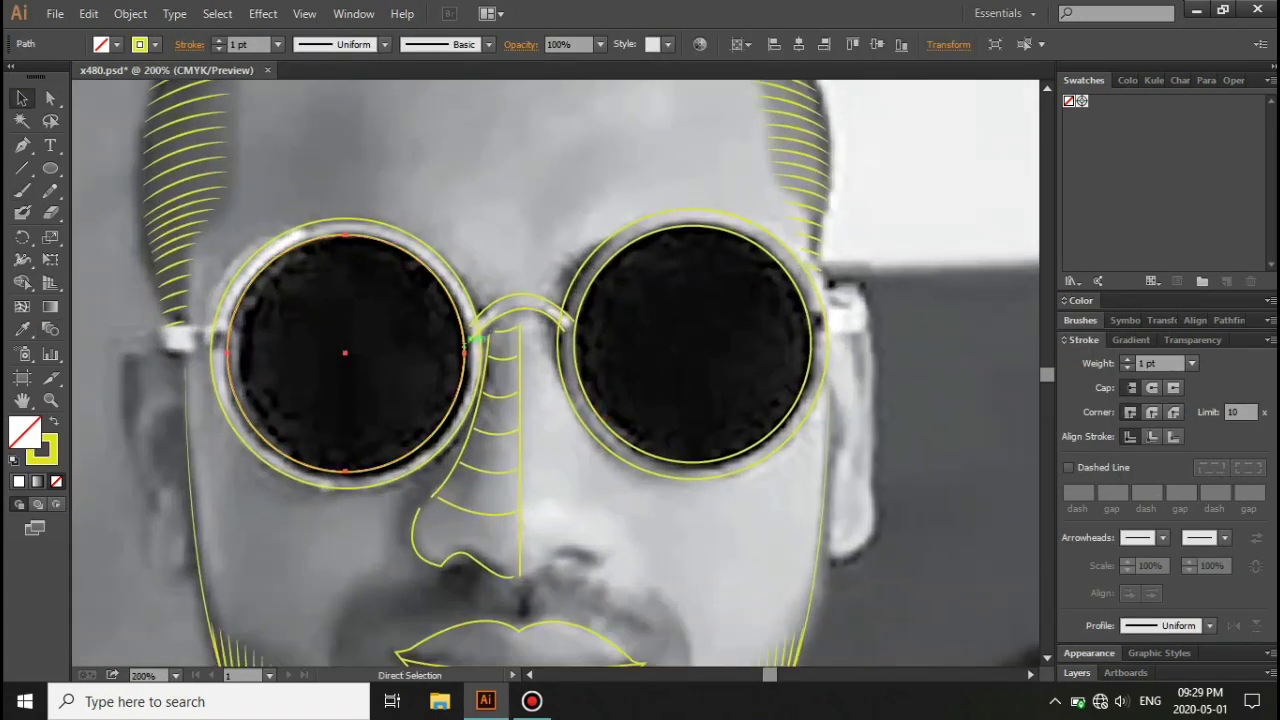
drag(345, 353, 367, 374)
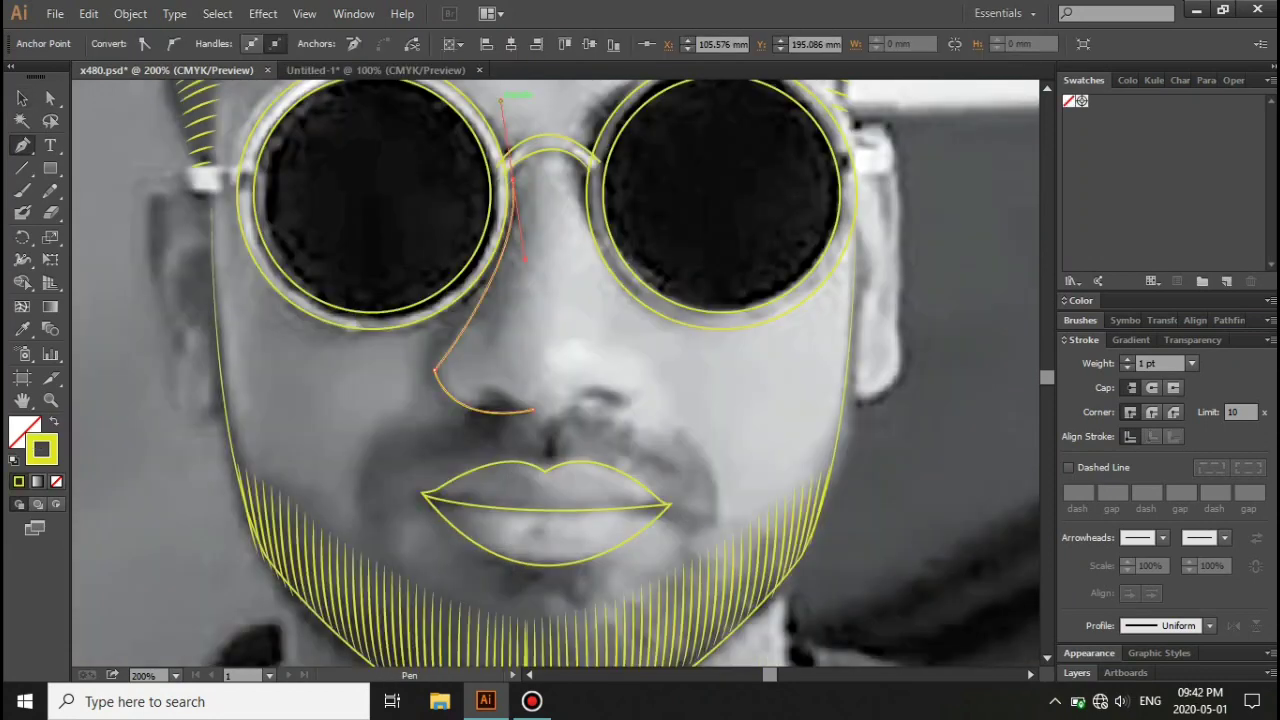
key(v)
right_click(447, 327)
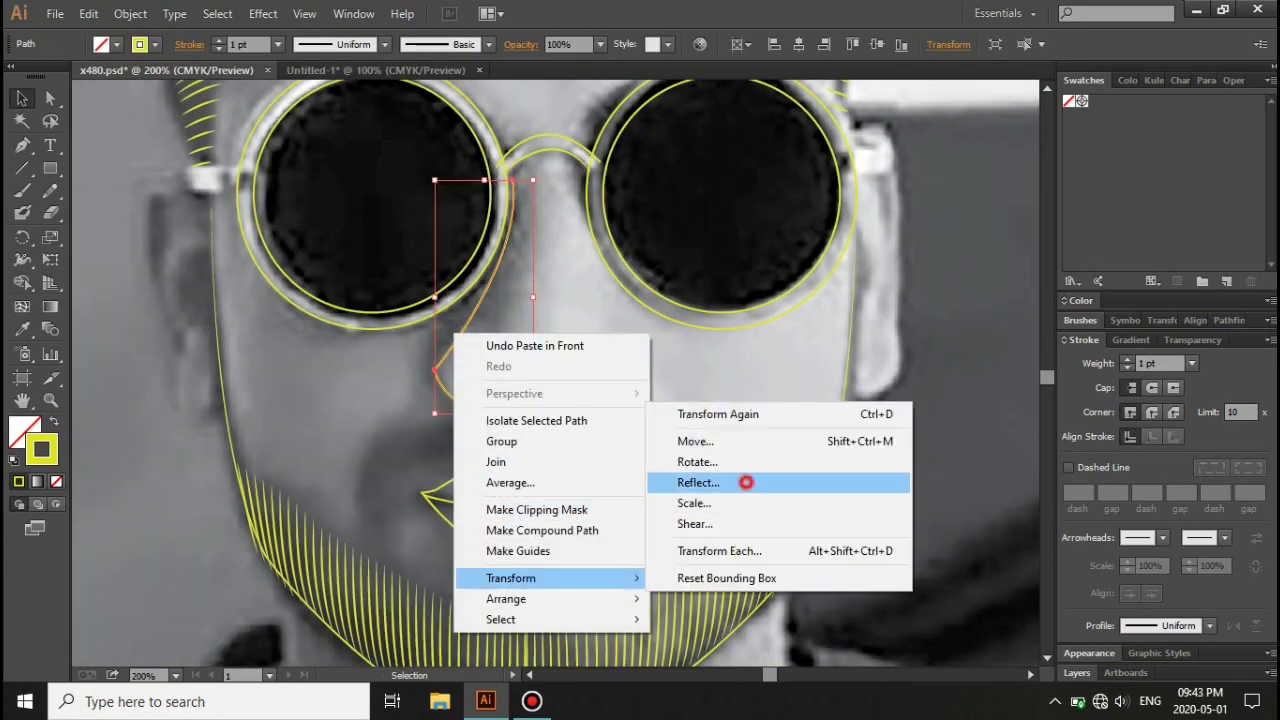
click(743, 480)
drag(608, 318, 610, 318)
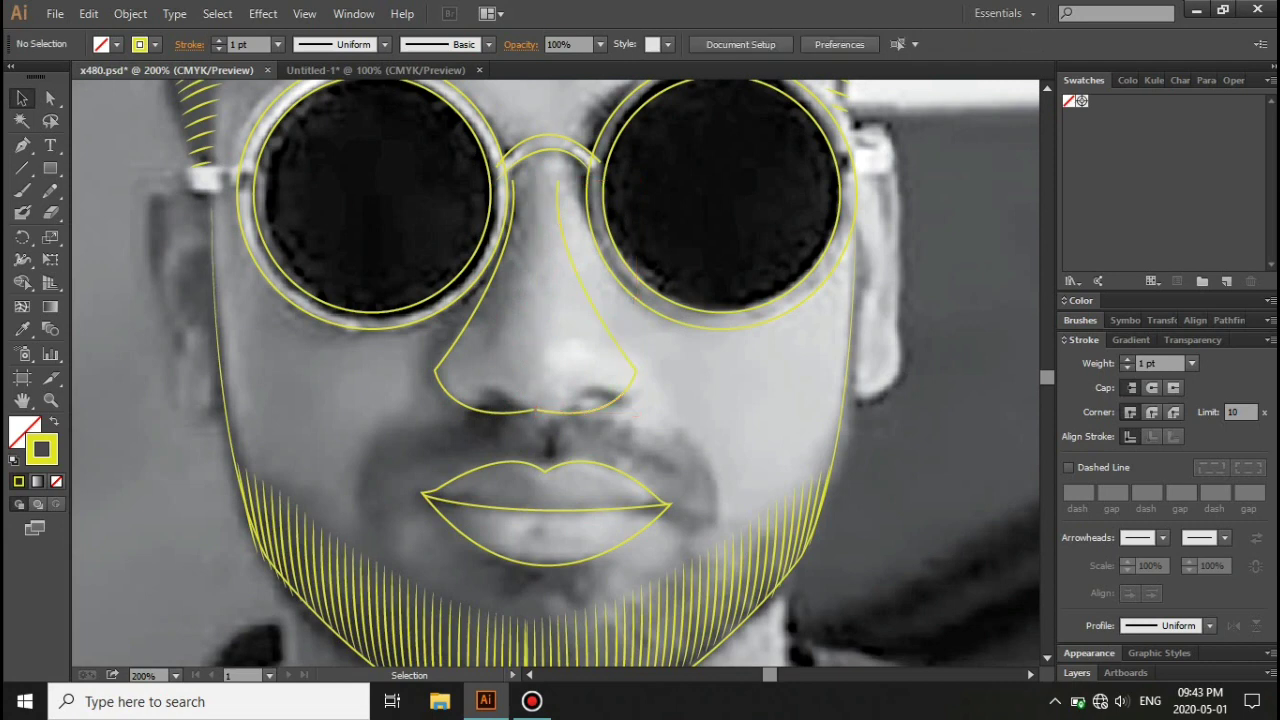
Step: Adjust the nose curve's bottom point and draw a nostril curve to mirror across
key(a)
click(533, 409)
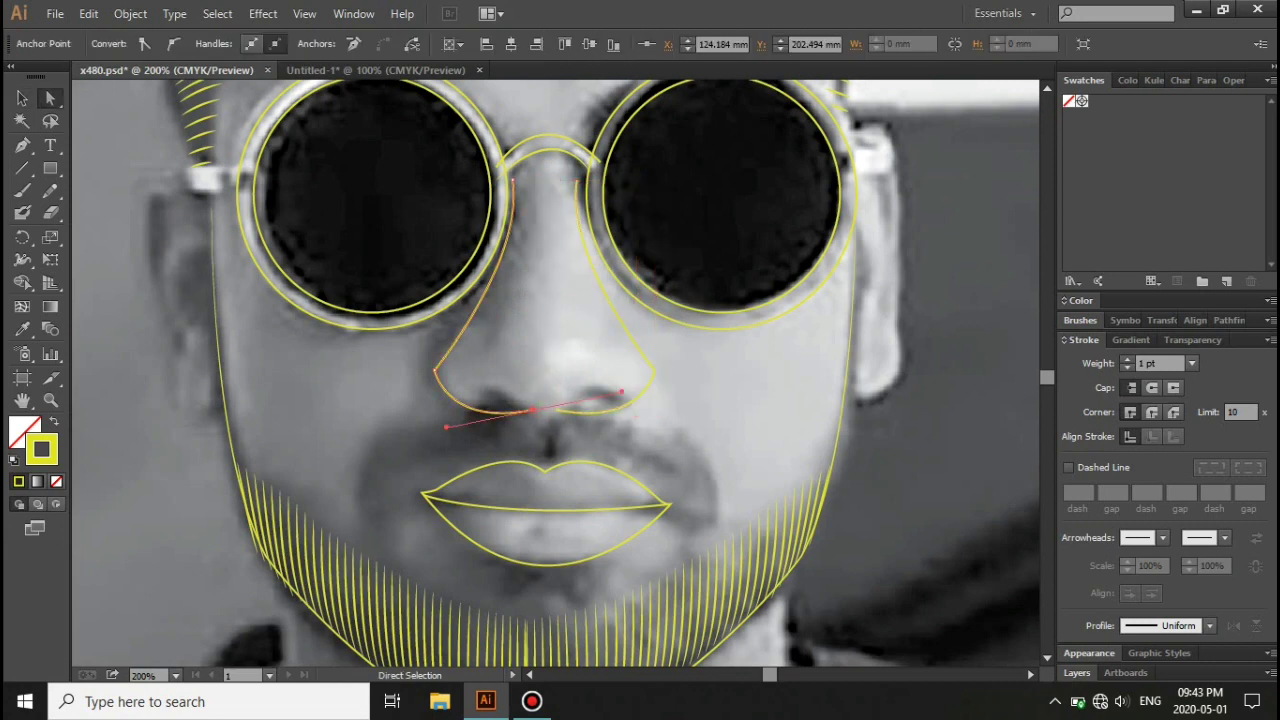
key(ctrl+minus)
key(v)
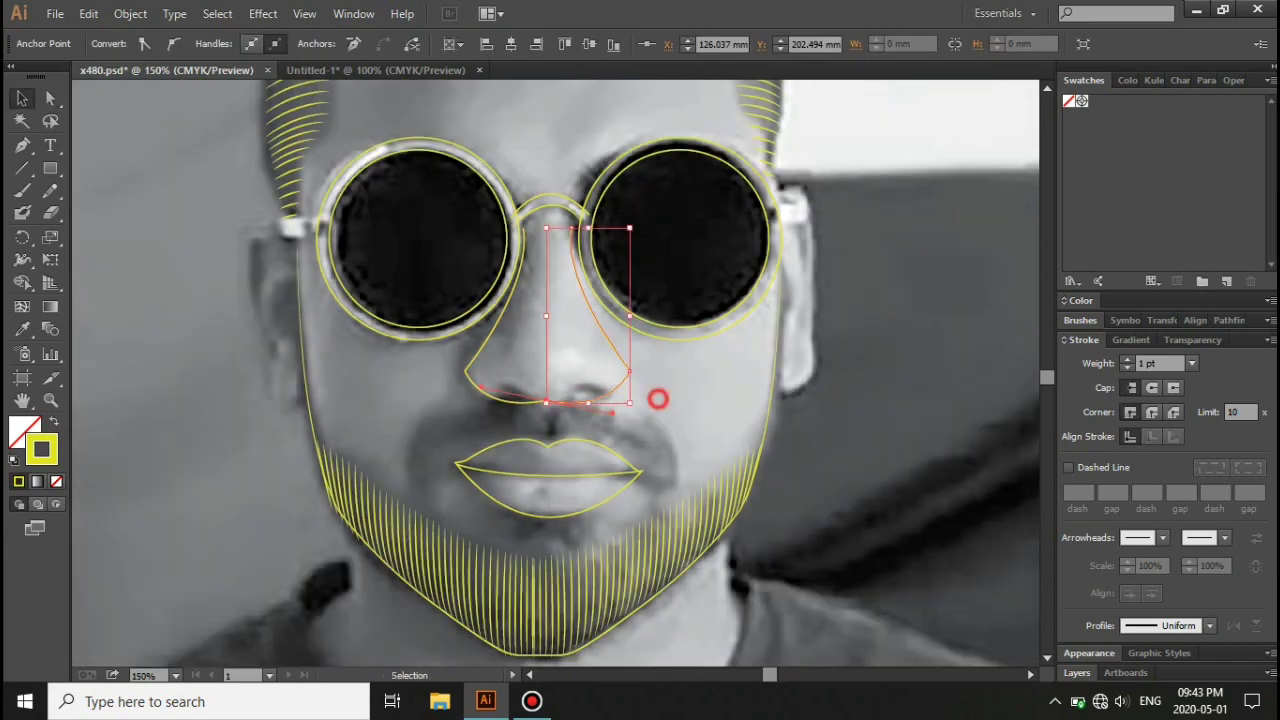
key(ctrl+shift+a)
key(ctrl+plus)
key(ctrl+plus)
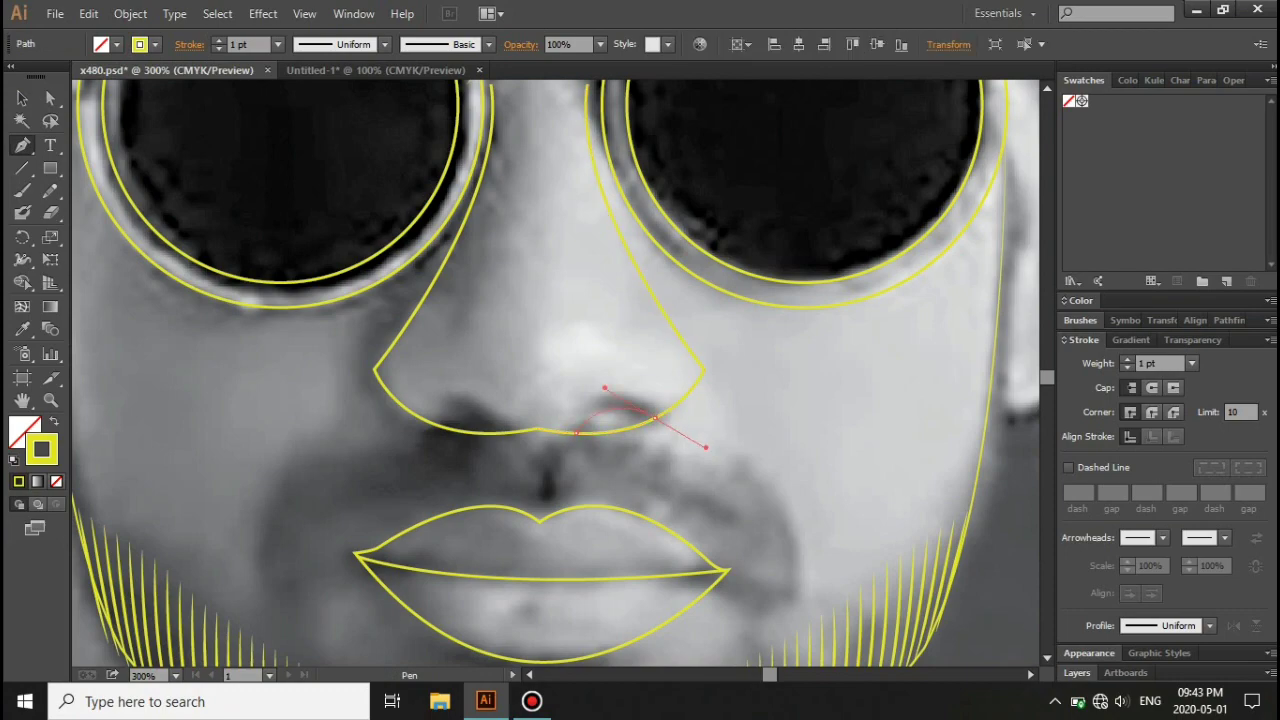
key(v)
right_click(449, 409)
mouse_move(507, 351)
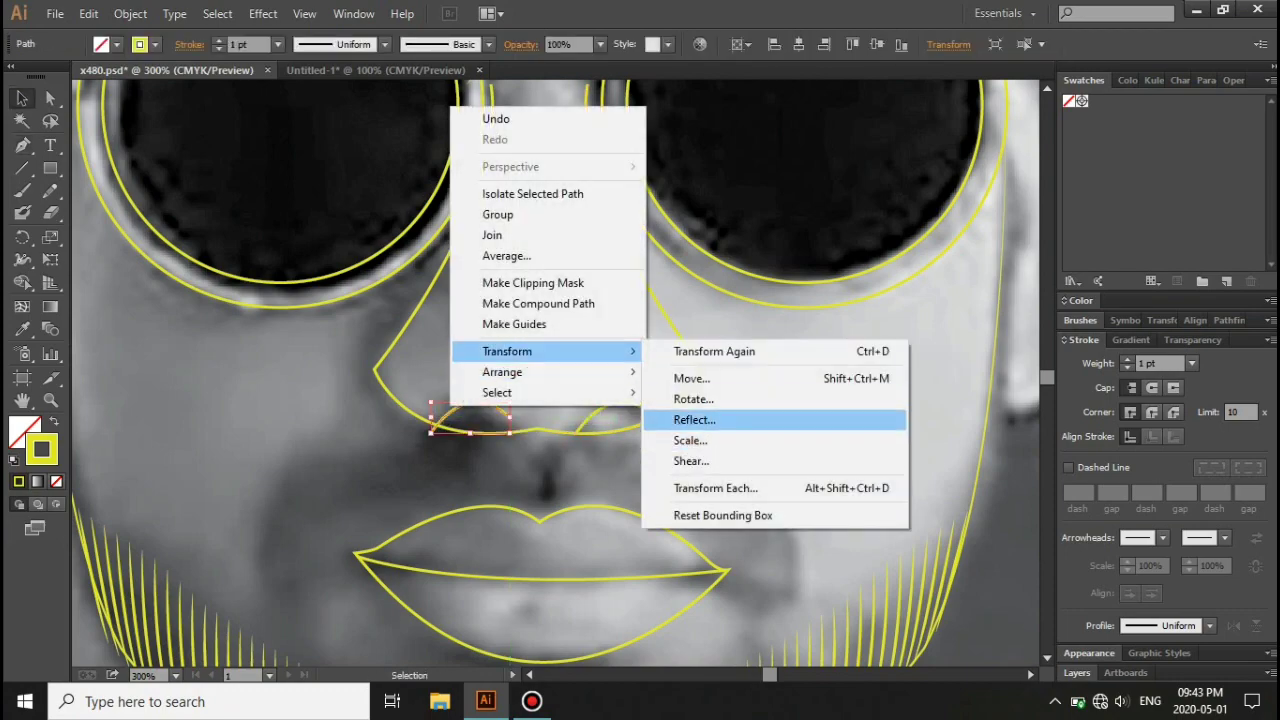
key(Escape)
Step: Raise the nose's top anchor up to the glasses bridge
key(ctrl+shift+a)
key(ctrl+minus)
key(ctrl+minus)
key(ctrl+minus)
key(ctrl+plus)
key(ctrl+plus)
key(ctrl+plus)
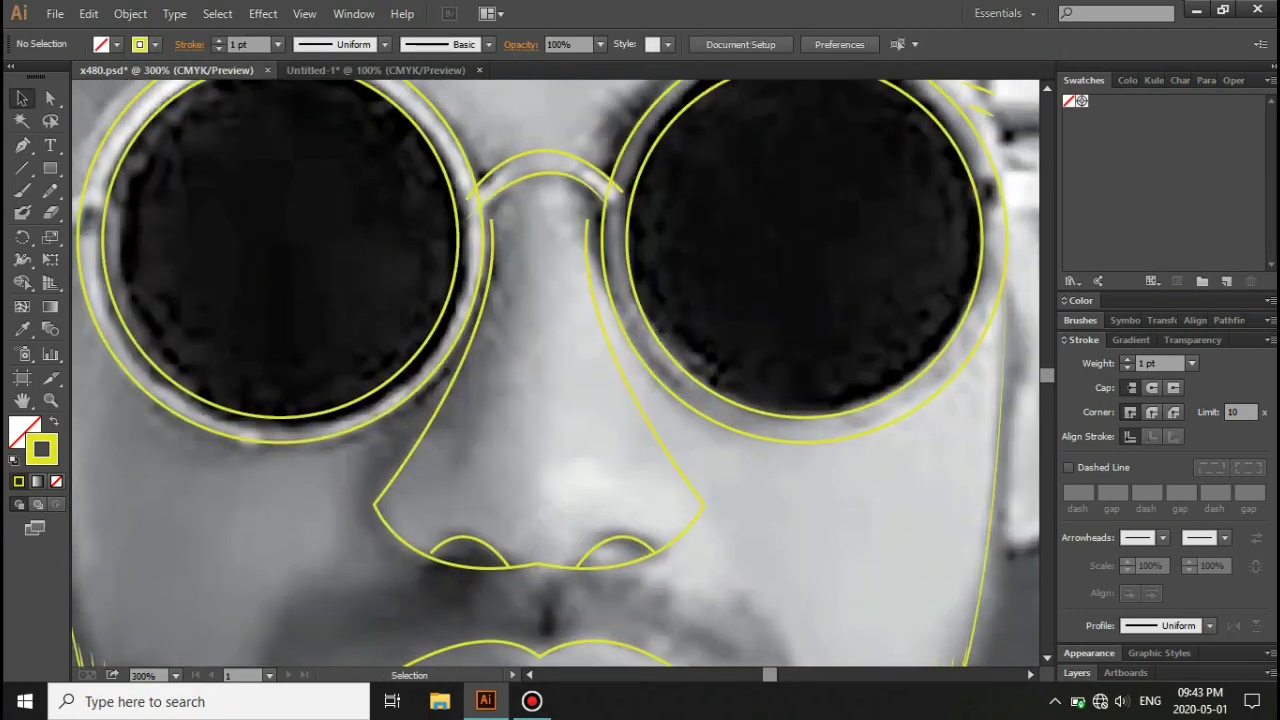
key(a)
drag(492, 210, 490, 208)
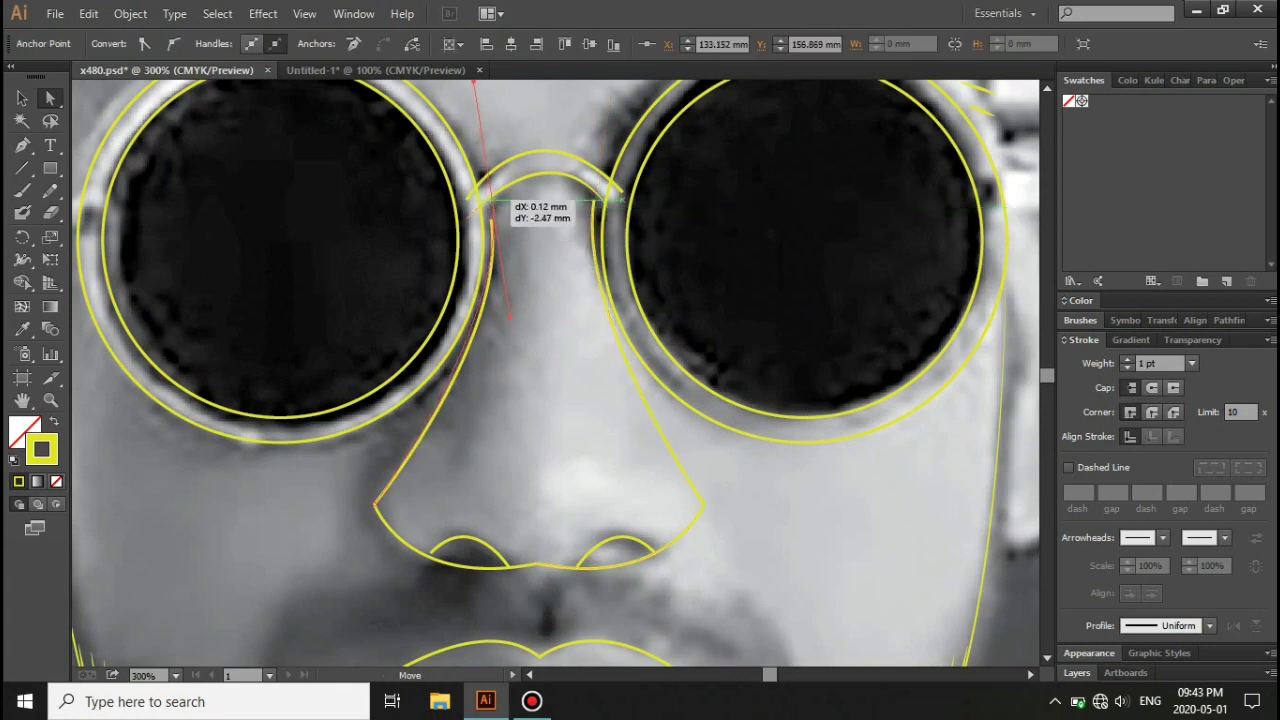
key(ctrl+shift+a)
key(ctrl+minus)
key(ctrl+minus)
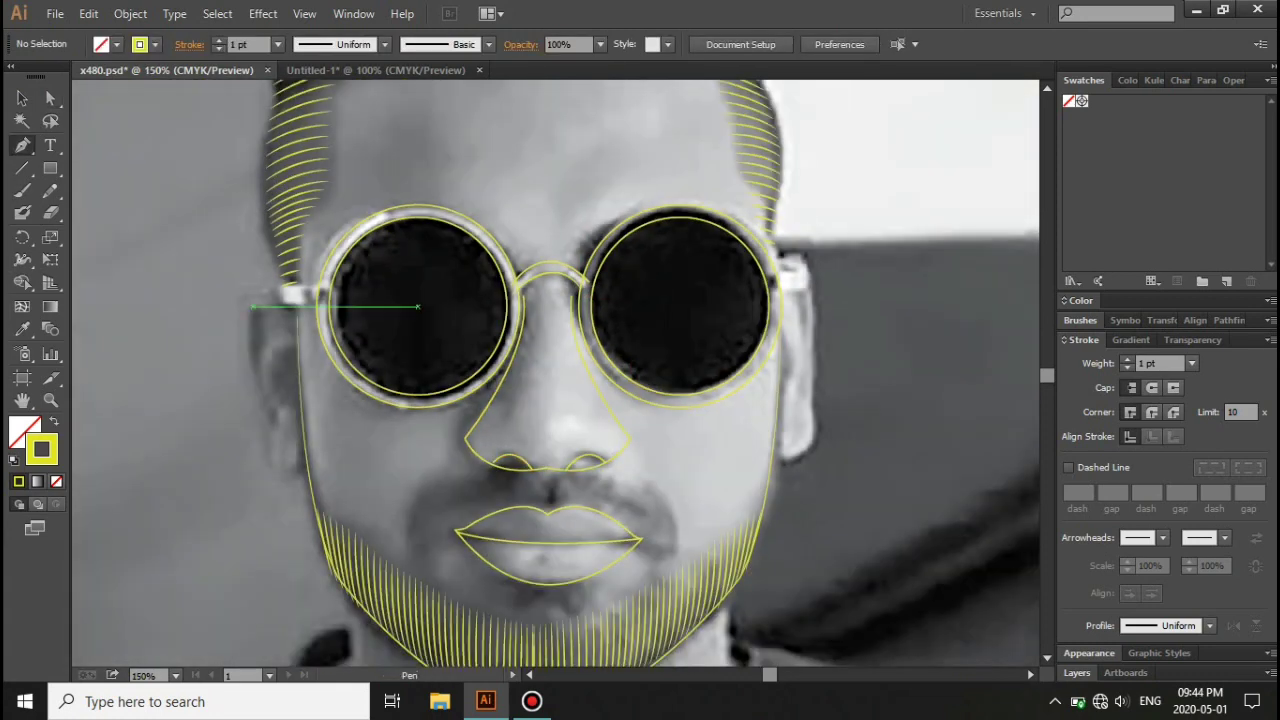
Step: Pen-trace the left glasses temple arm, the ear outline and its inner ear curve
key(ctrl+plus)
drag(345, 245, 392, 253)
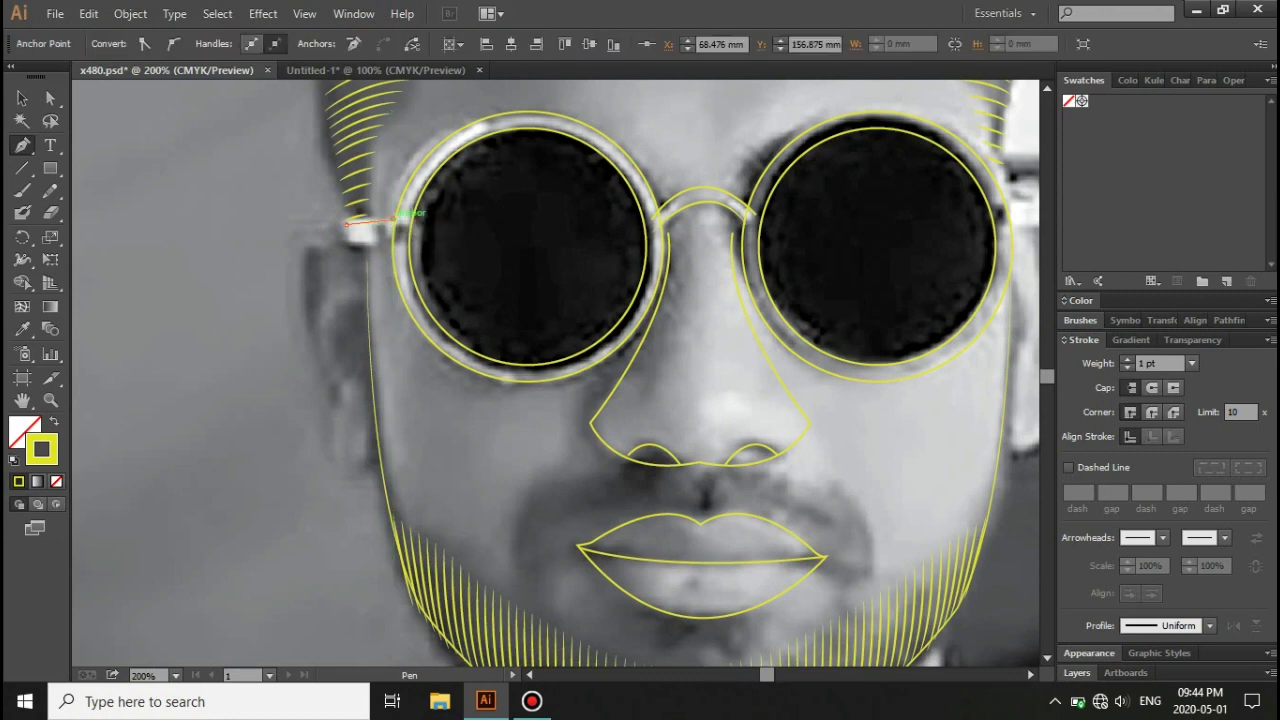
drag(617, 271, 407, 284)
mouse_move(814, 218)
mouse_down()
mouse_move(833, 213)
mouse_move(835, 232)
mouse_move(977, 190)
mouse_up()
mouse_move(272, 203)
mouse_down()
mouse_move(216, 242)
mouse_move(237, 353)
mouse_up()
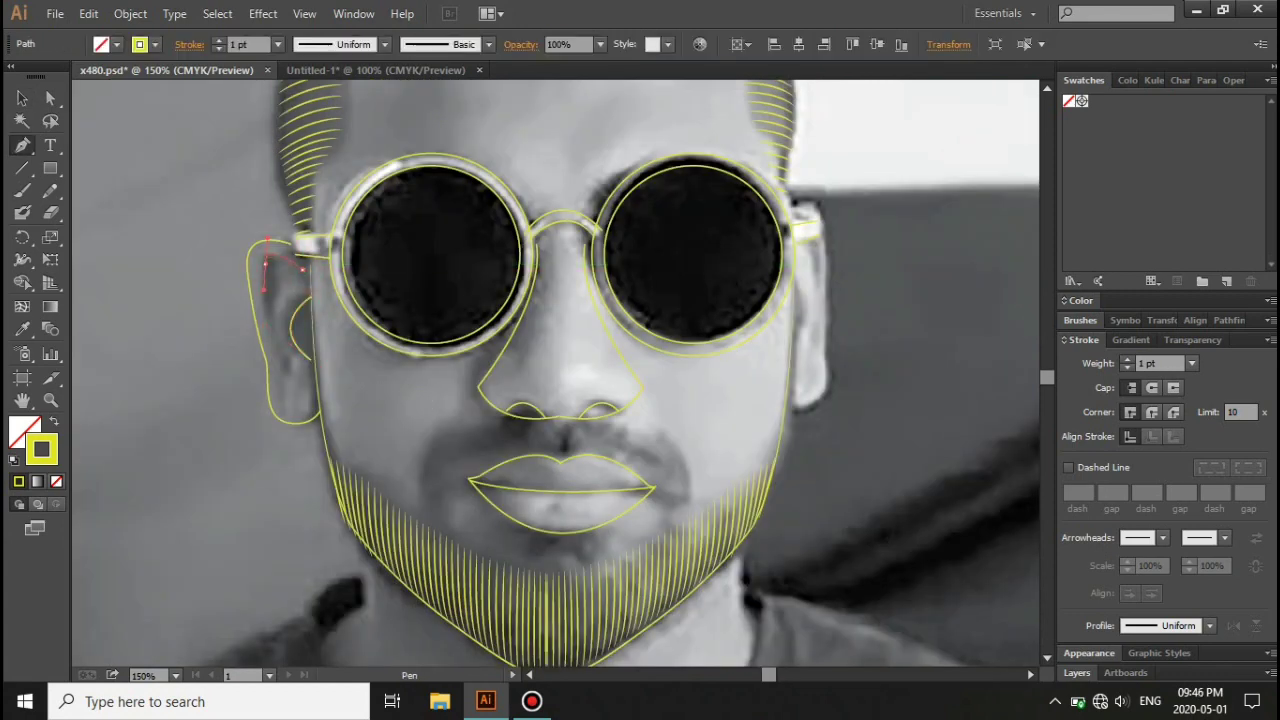
click(278, 385)
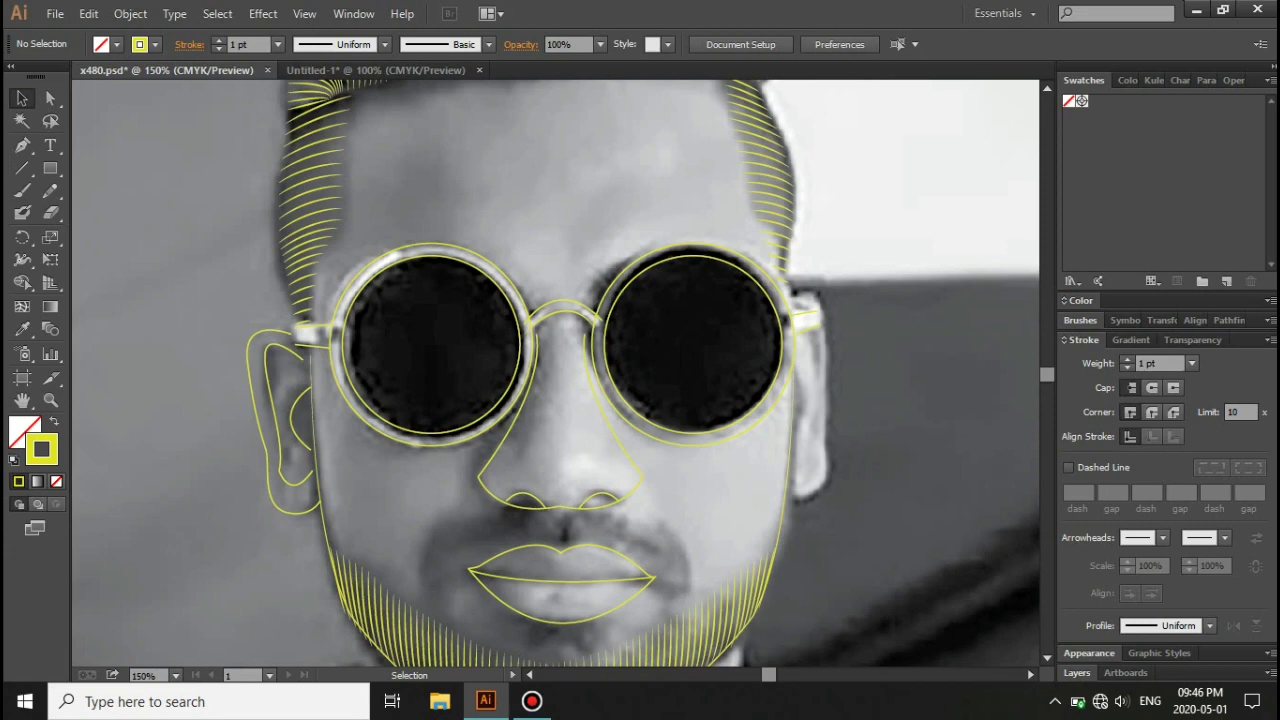
key(ctrl+plus)
key(ctrl+plus)
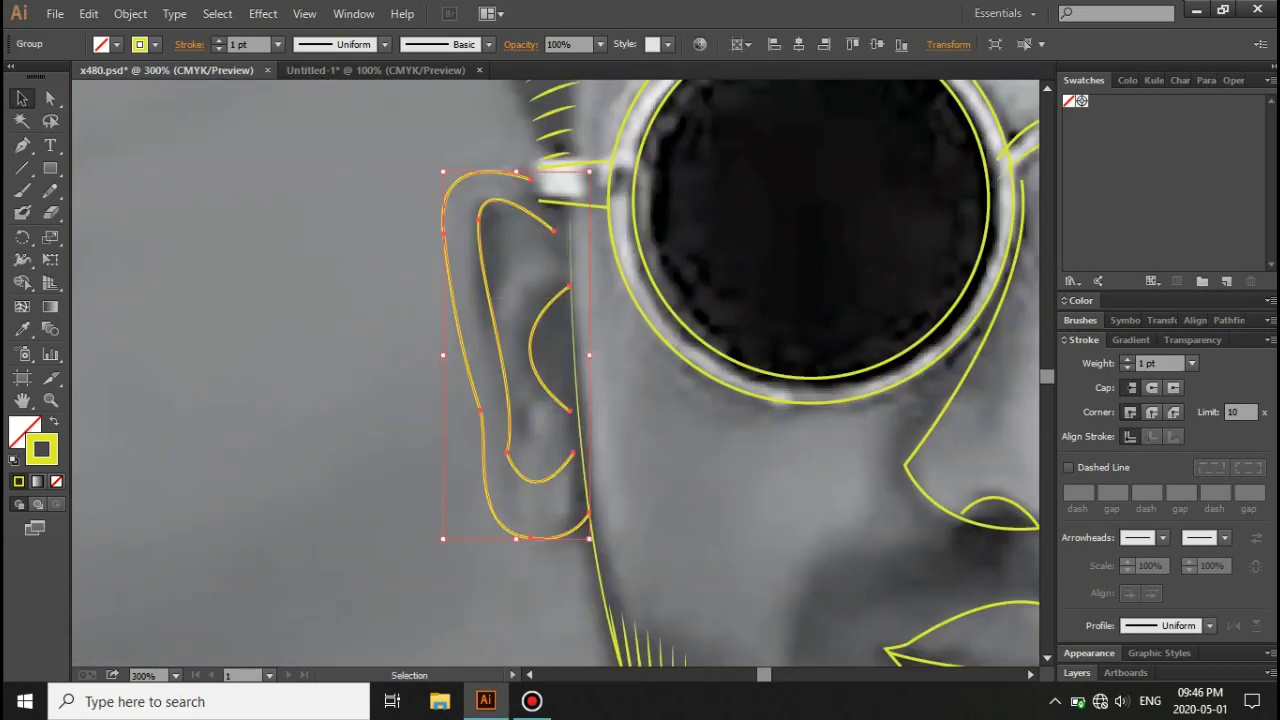
Step: Give the ear lines a tapered stroke width profile
click(1209, 625)
click(1150, 430)
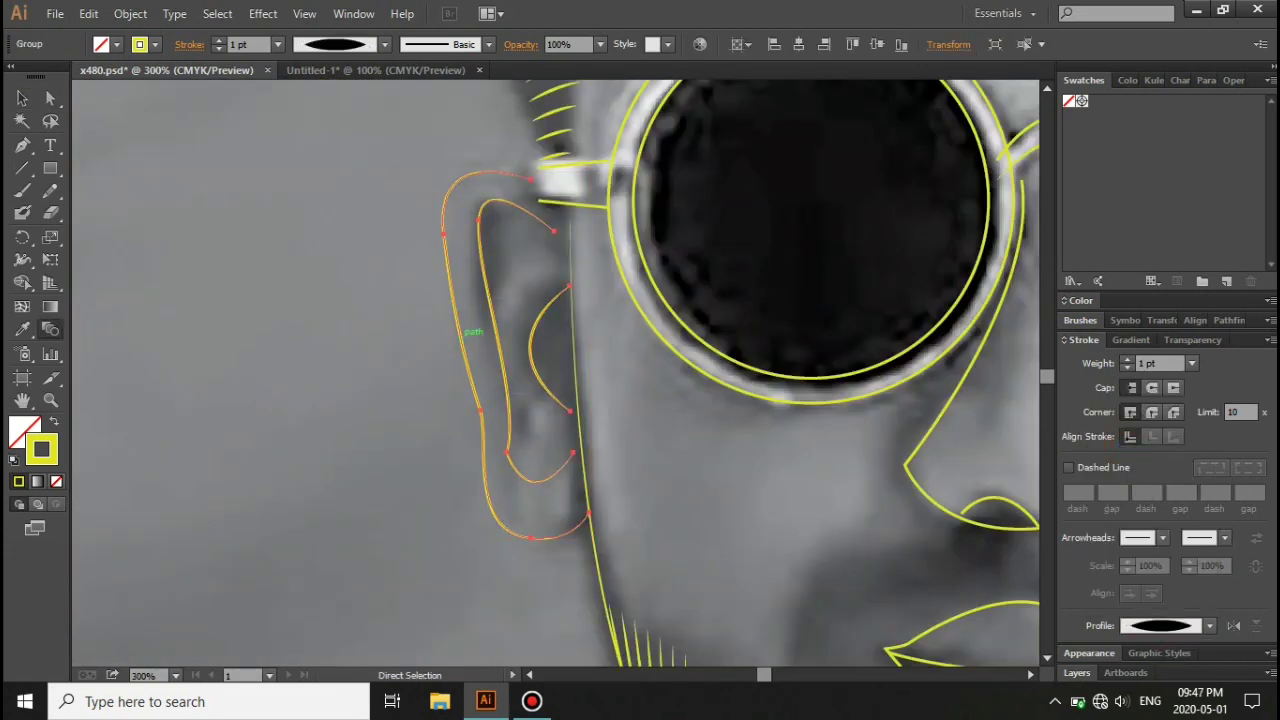
key(ctrl+minus)
key(v)
Step: Copy the ear to the right side and reflect it across the vertical axis
drag(340, 366, 944, 366)
right_click(886, 366)
click(943, 503)
click(1110, 569)
click(646, 463)
click(737, 491)
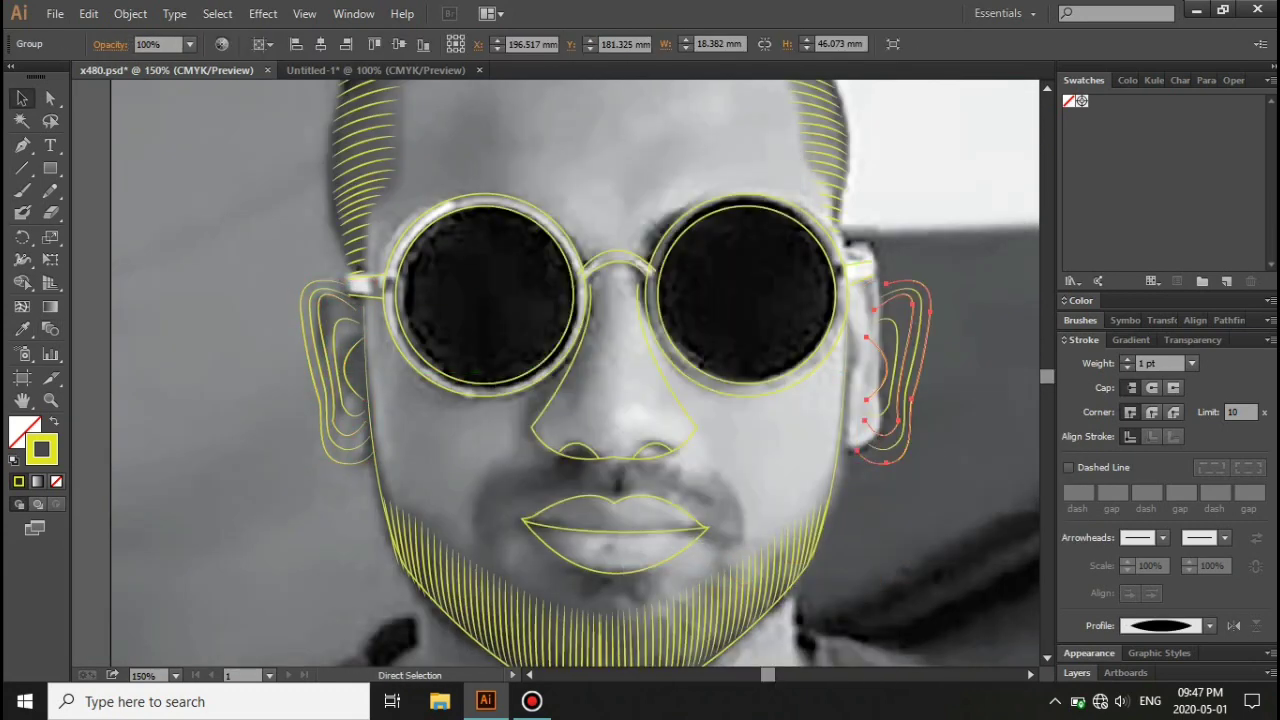
click(878, 238)
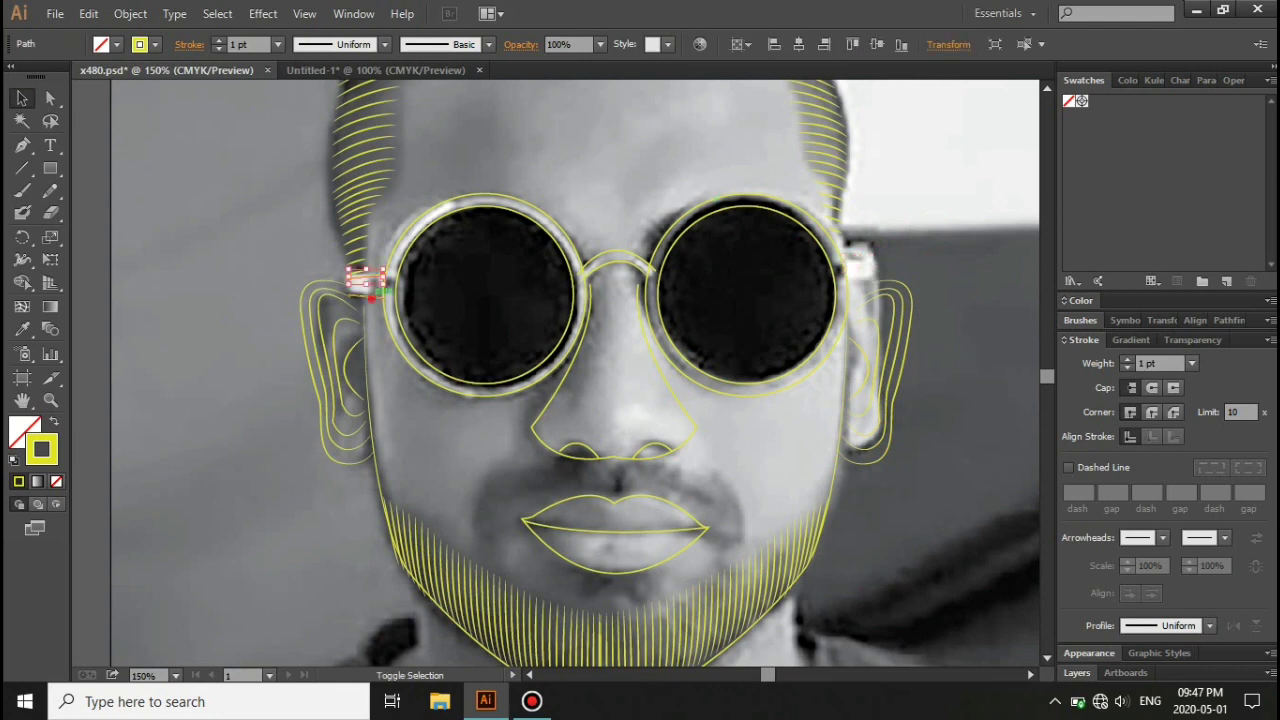
Step: Copy the glasses temple piece to the right temple and mirror it
drag(862, 285, 862, 285)
right_click(857, 272)
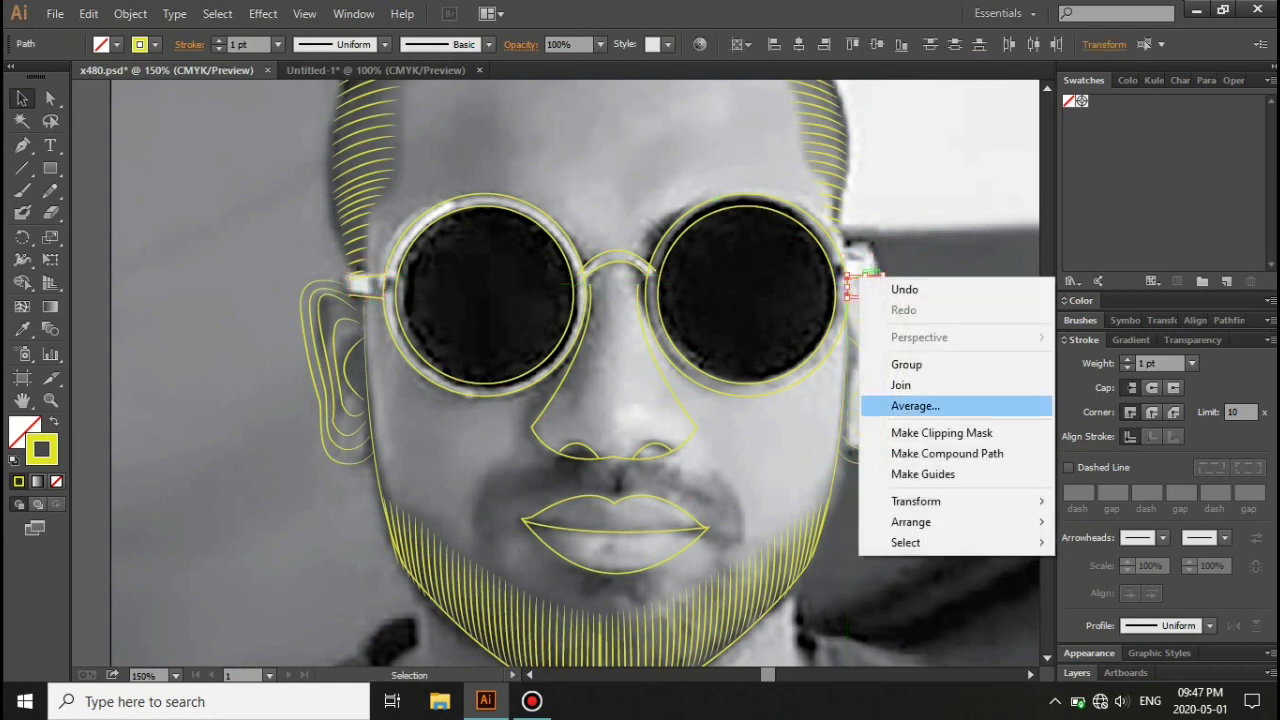
click(643, 569)
key(Return)
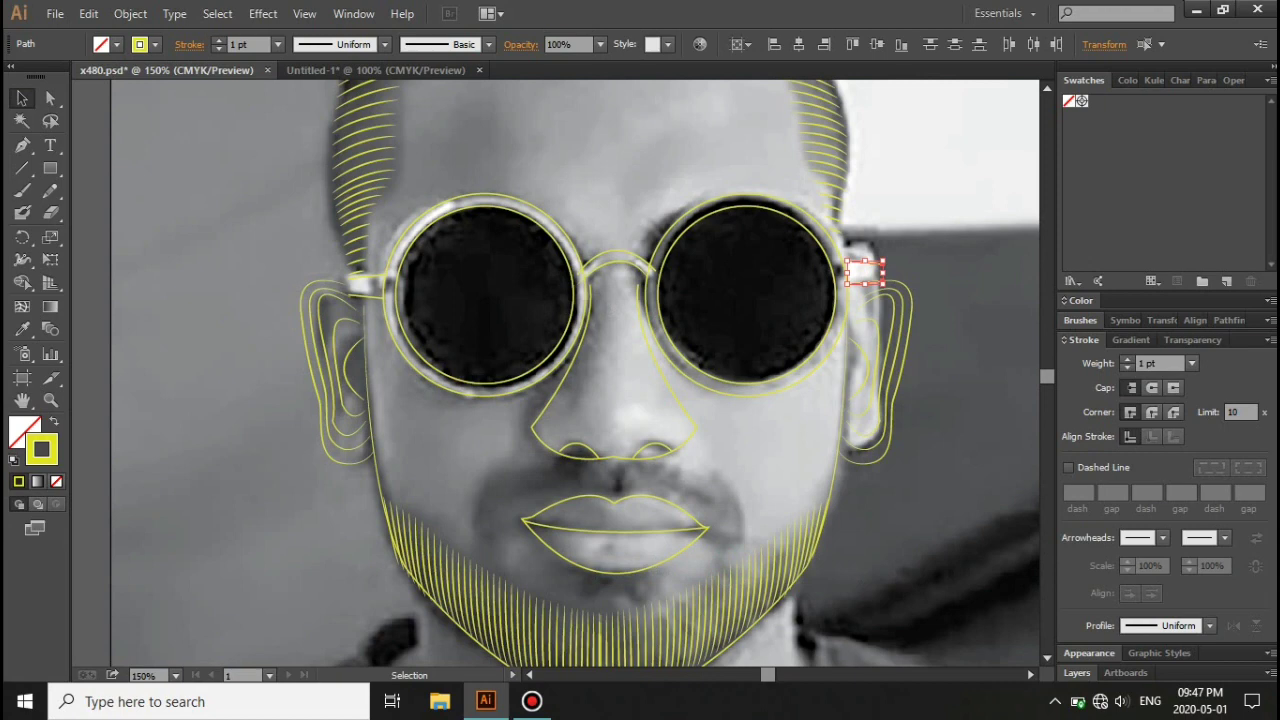
key(ctrl+minus)
shift+click(756, 350)
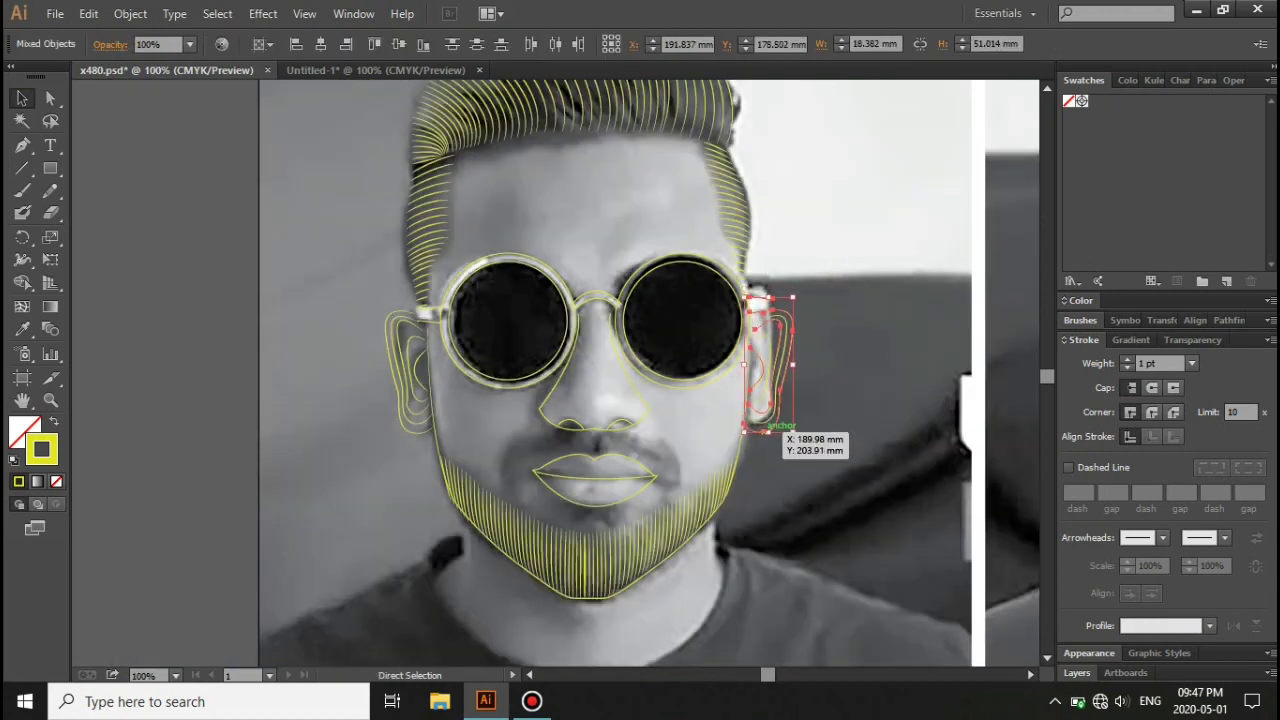
scroll(552, 560, up, 2)
Step: Pen-draw the outer and inner moustache curves beside the left side of the upper lip
scroll(552, 560, up, 1)
key(p)
click(404, 538)
click(403, 374)
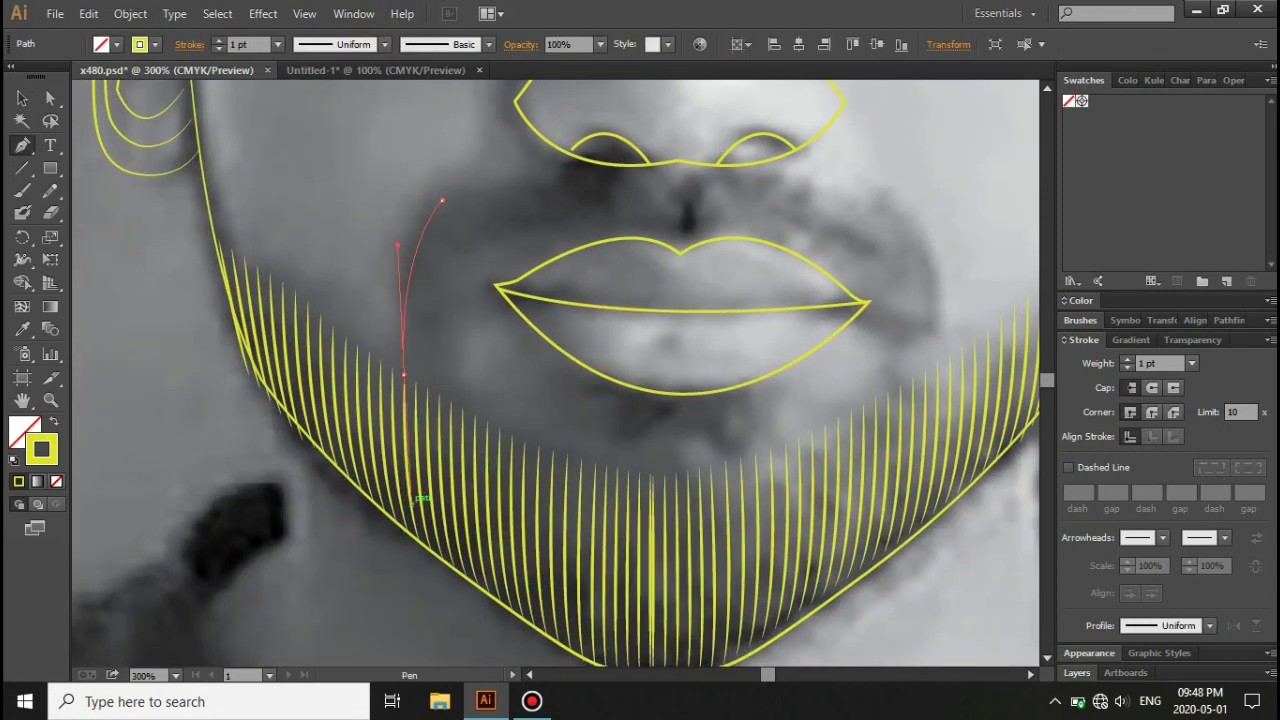
key(Delete)
drag(428, 193, 420, 190)
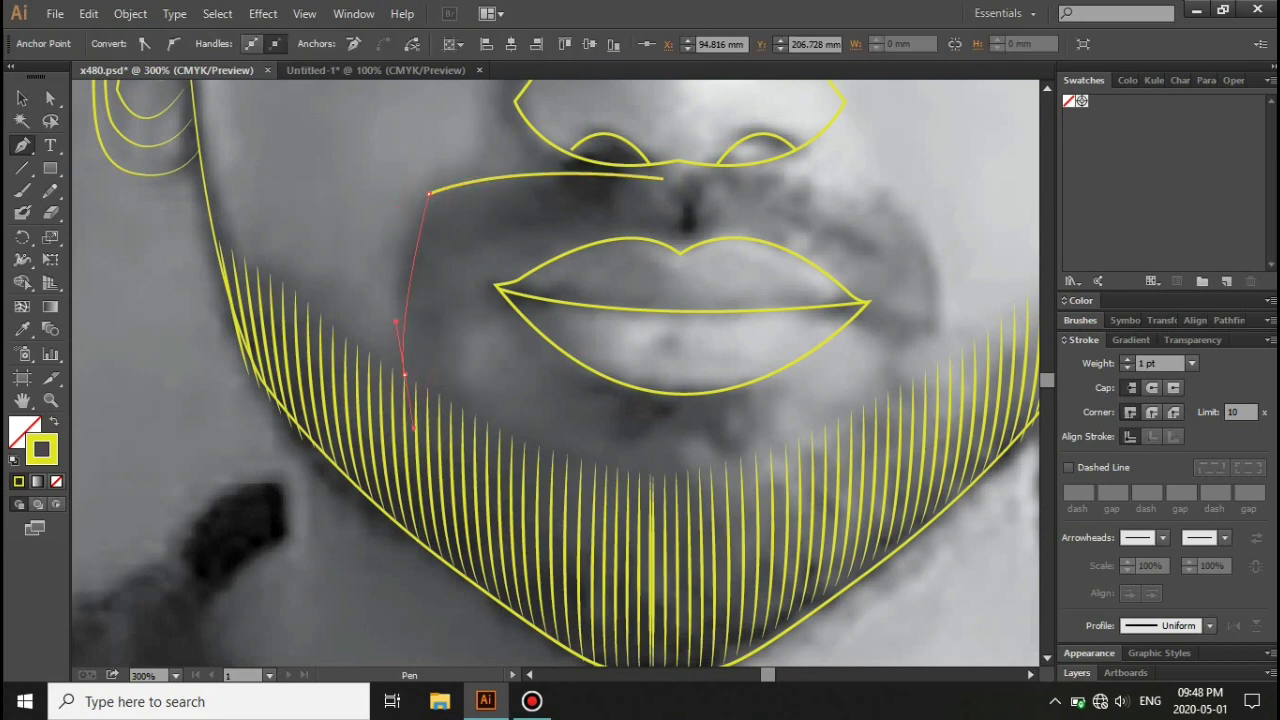
drag(455, 246, 547, 200)
click(673, 232)
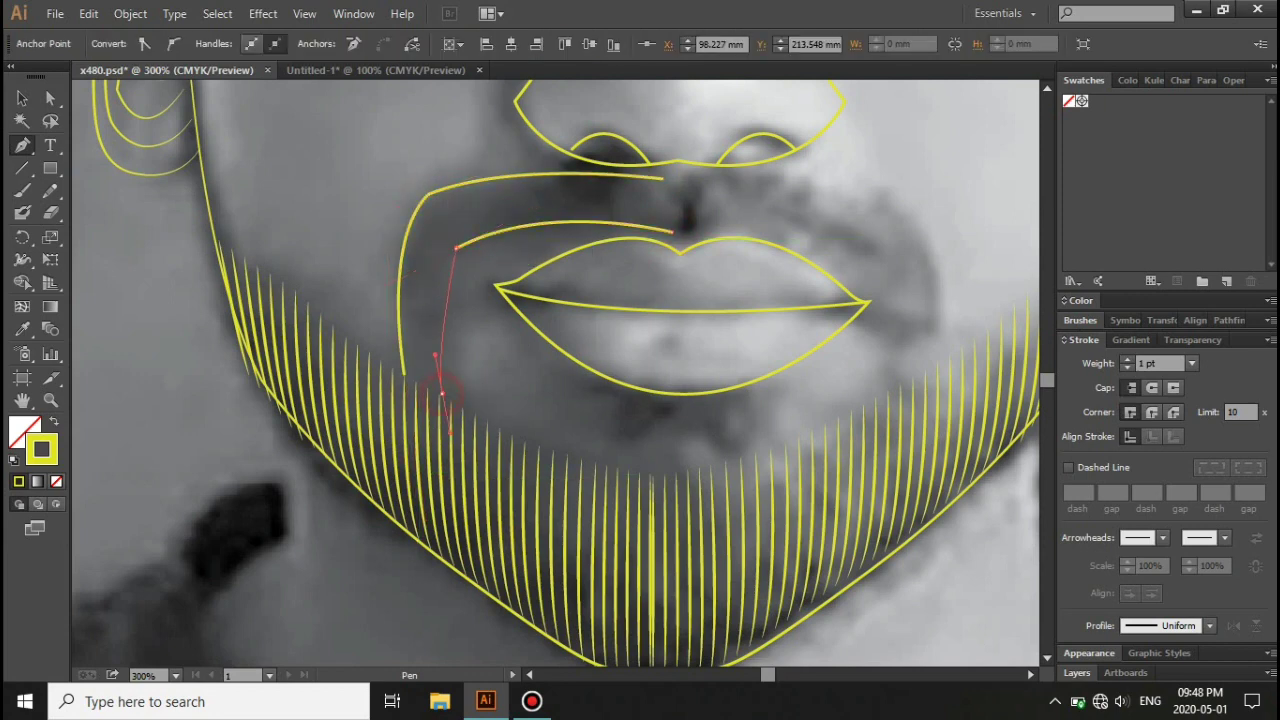
drag(511, 176, 515, 158)
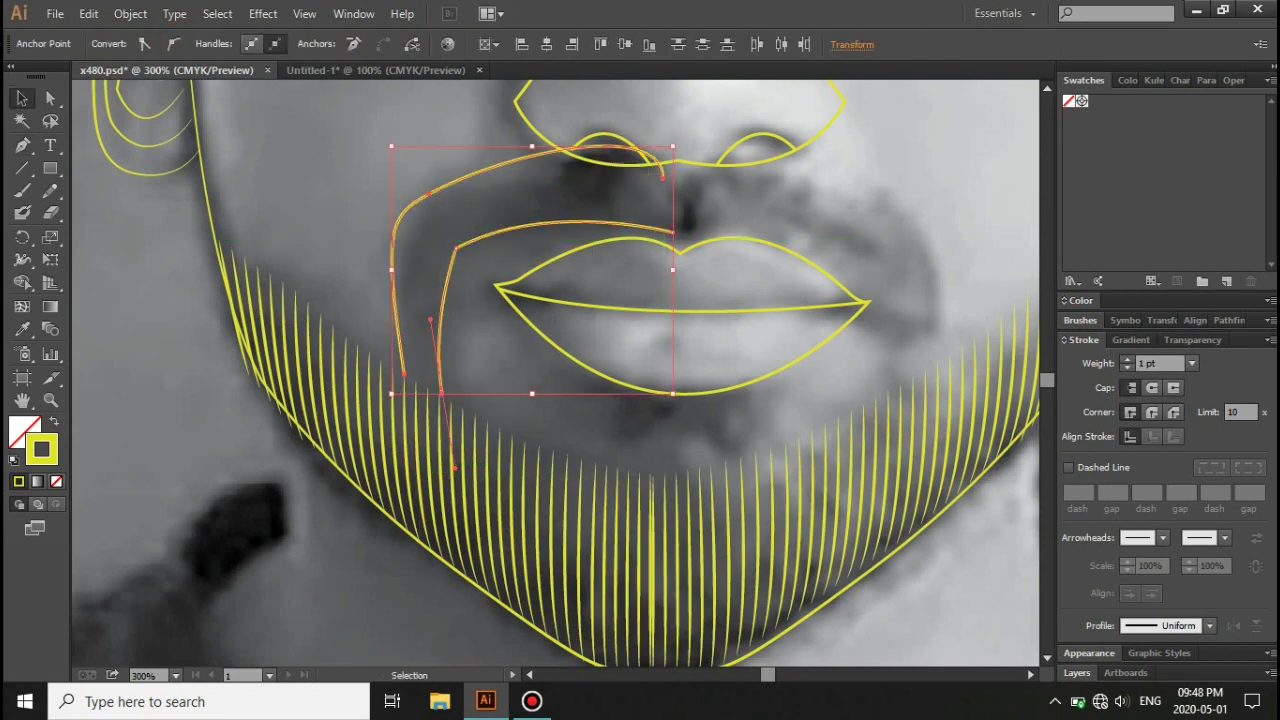
Step: Blend the two moustache curves with Blend Options set to 4 specified steps
key(w)
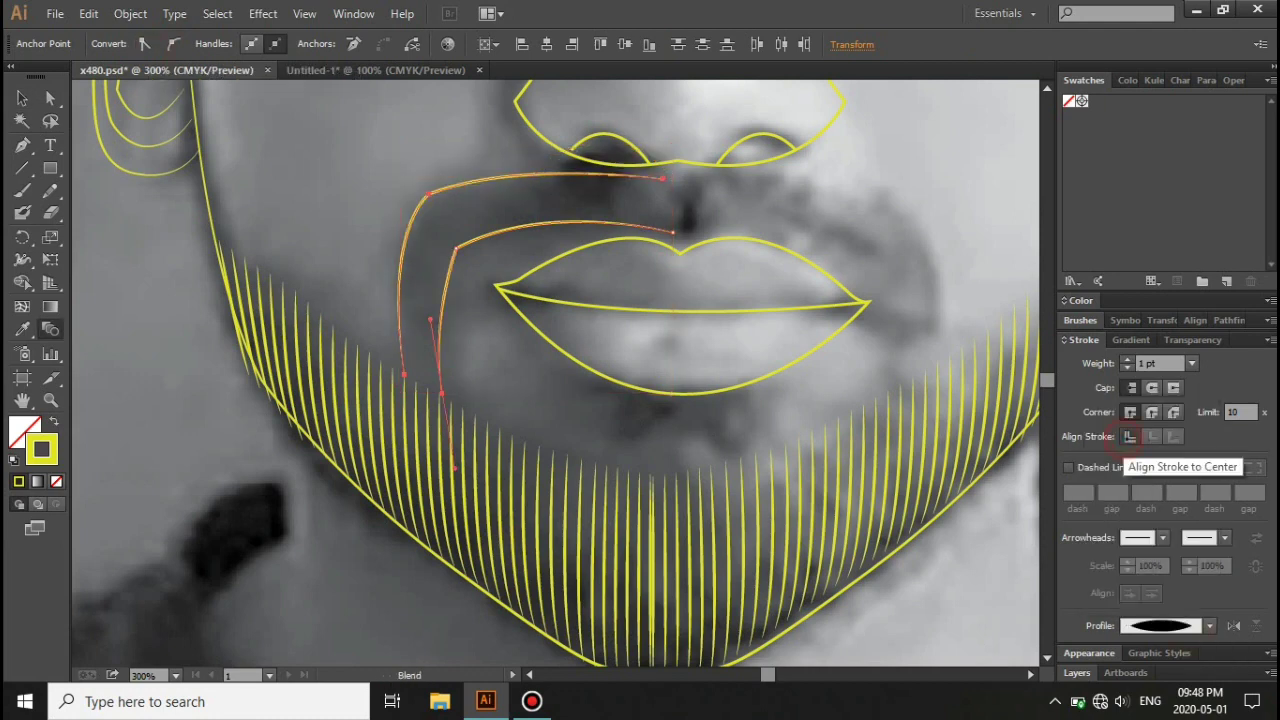
key(w)
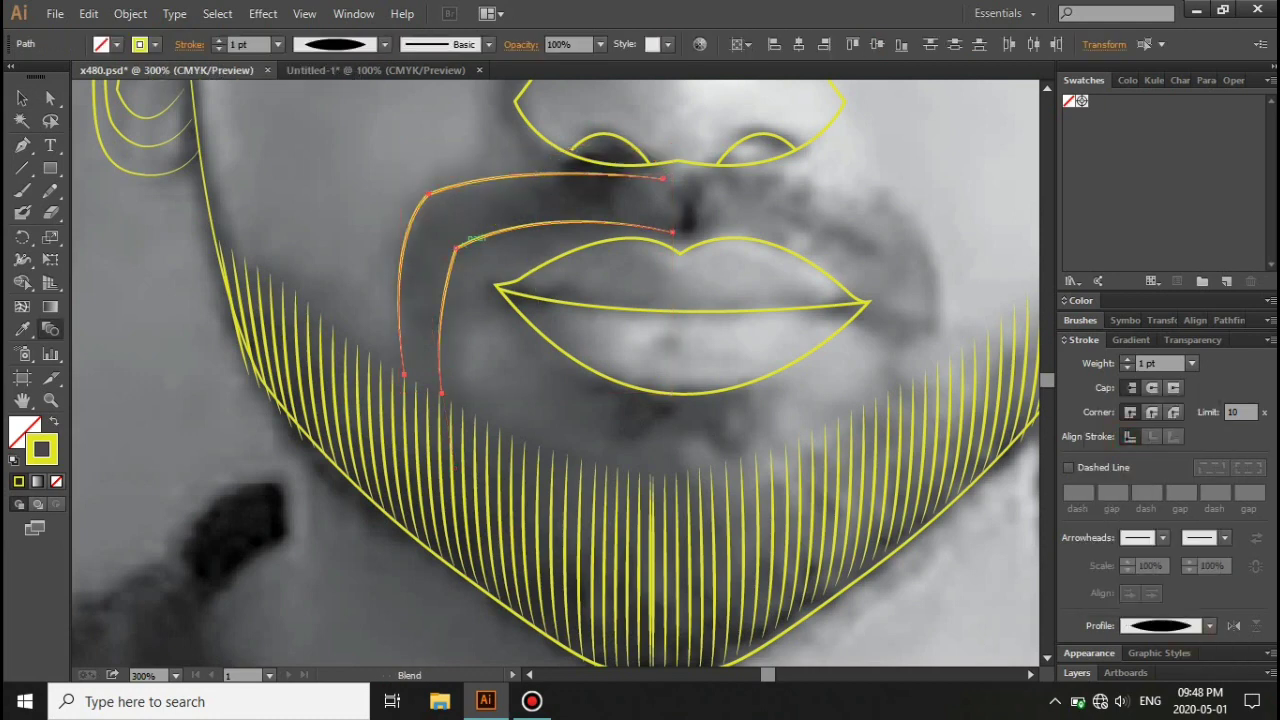
key(ctrl+alt+b)
double_click(50, 329)
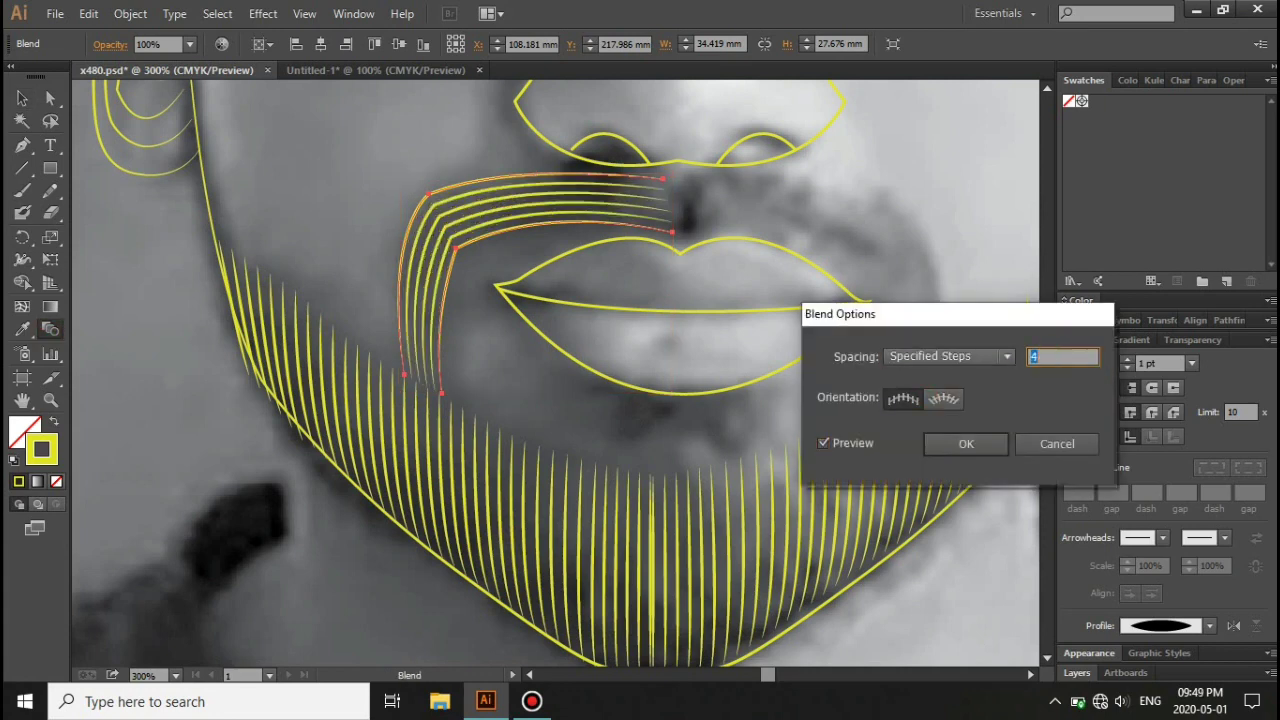
key(Return)
key(v)
key(ctrl+shift+a)
key(ctrl+minus)
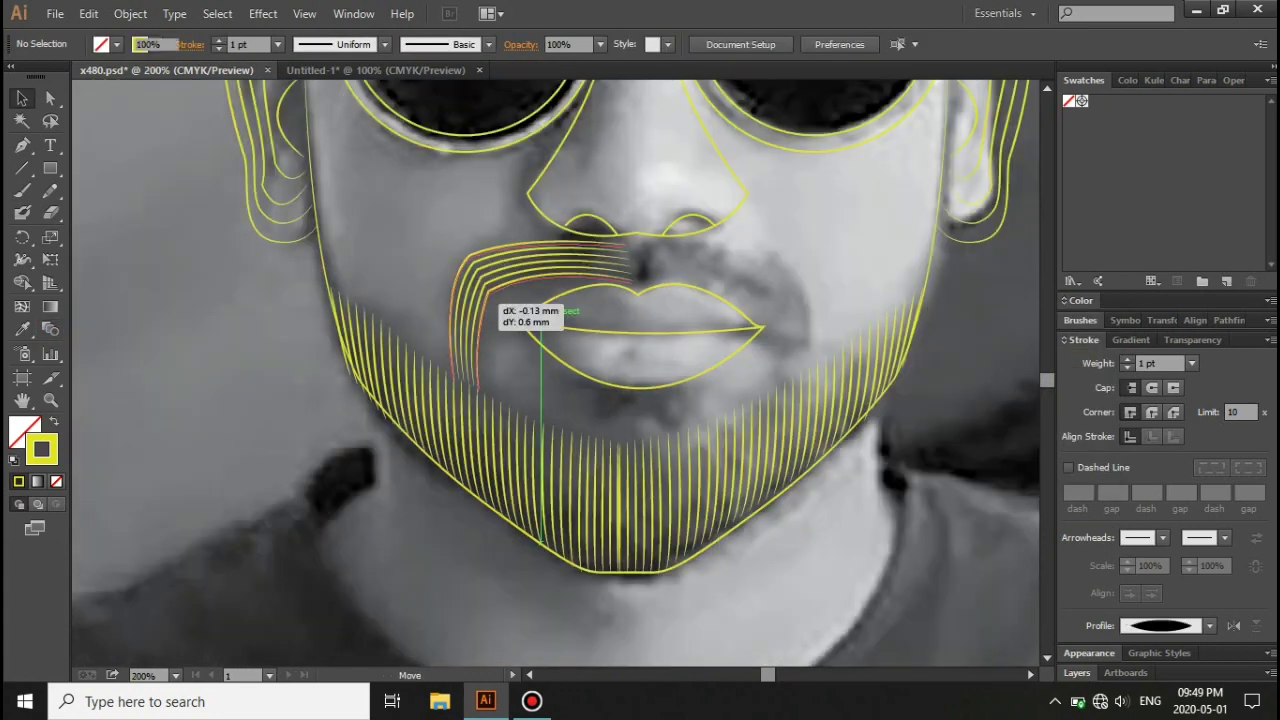
Step: Alt-drag a copy of the moustache blend to the right and reflect it
drag(492, 300, 680, 300)
right_click(486, 250)
click(766, 457)
key(Return)
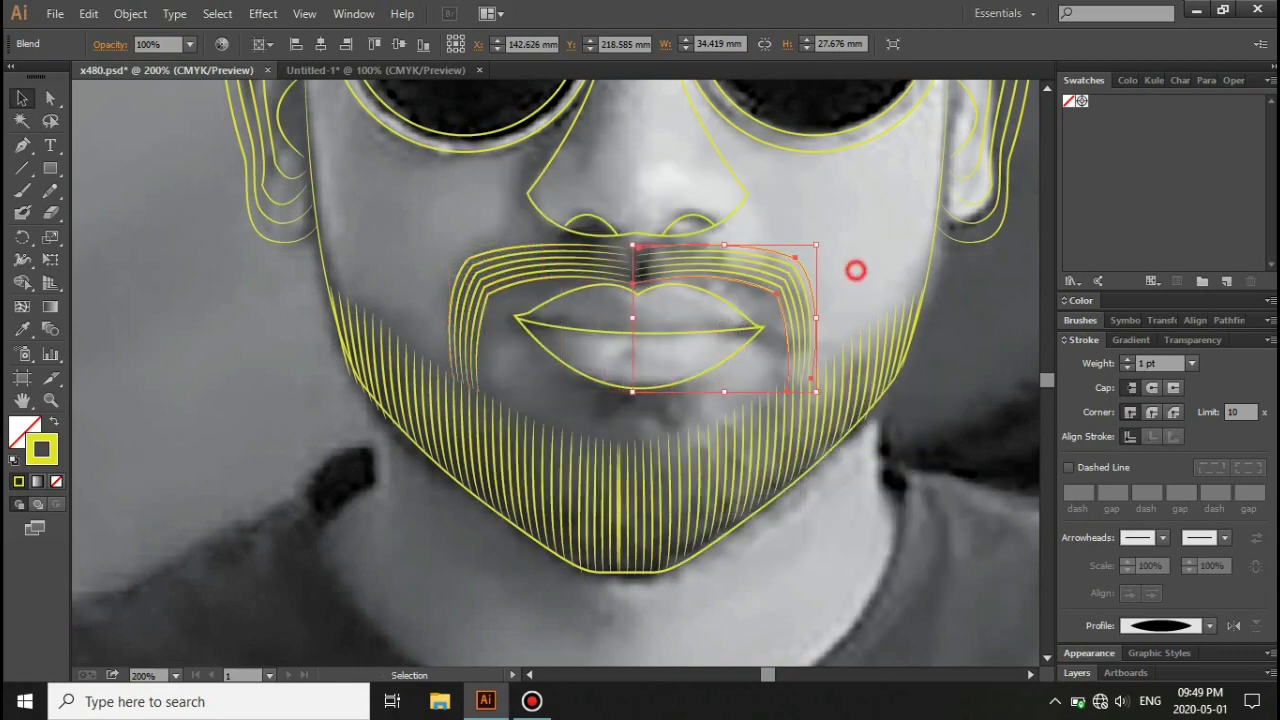
click(855, 270)
key(ctrl+minus)
scroll(530, 360, up, 1)
scroll(530, 360, up, 4)
scroll(530, 360, down, 3)
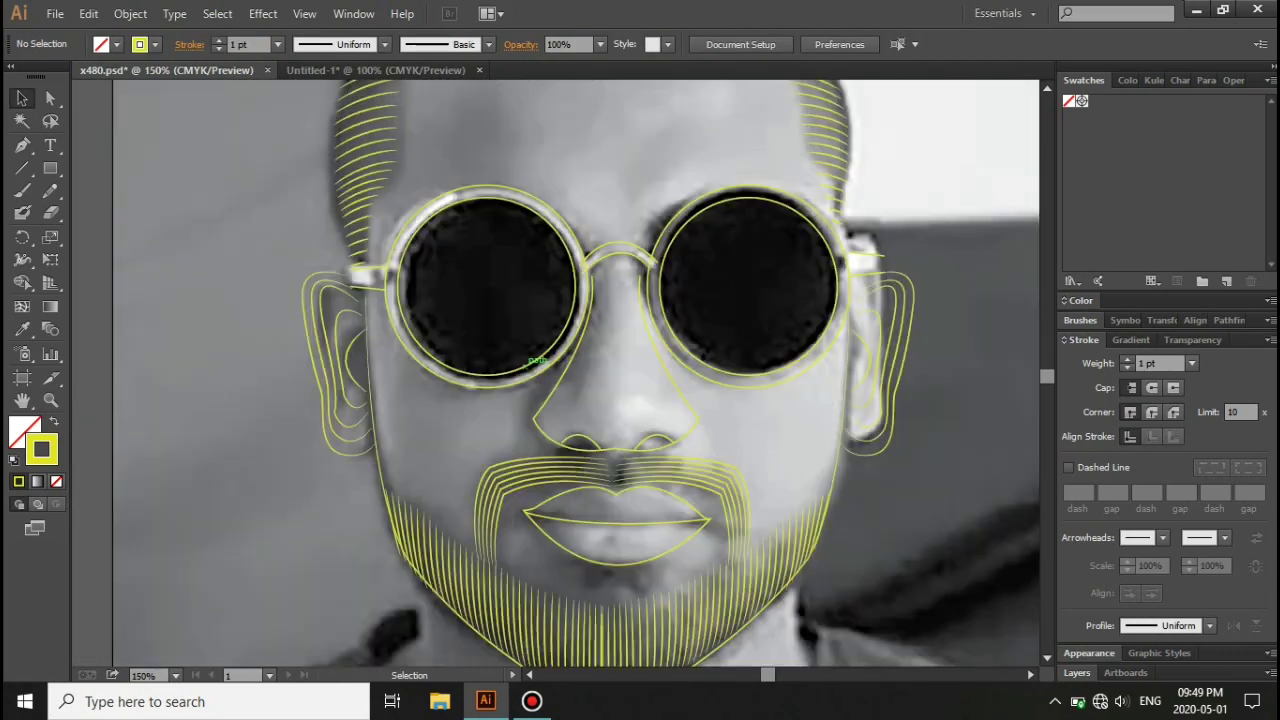
key(ctrl+a)
key(ctrl+shift+a)
key(ctrl+plus)
click(558, 394)
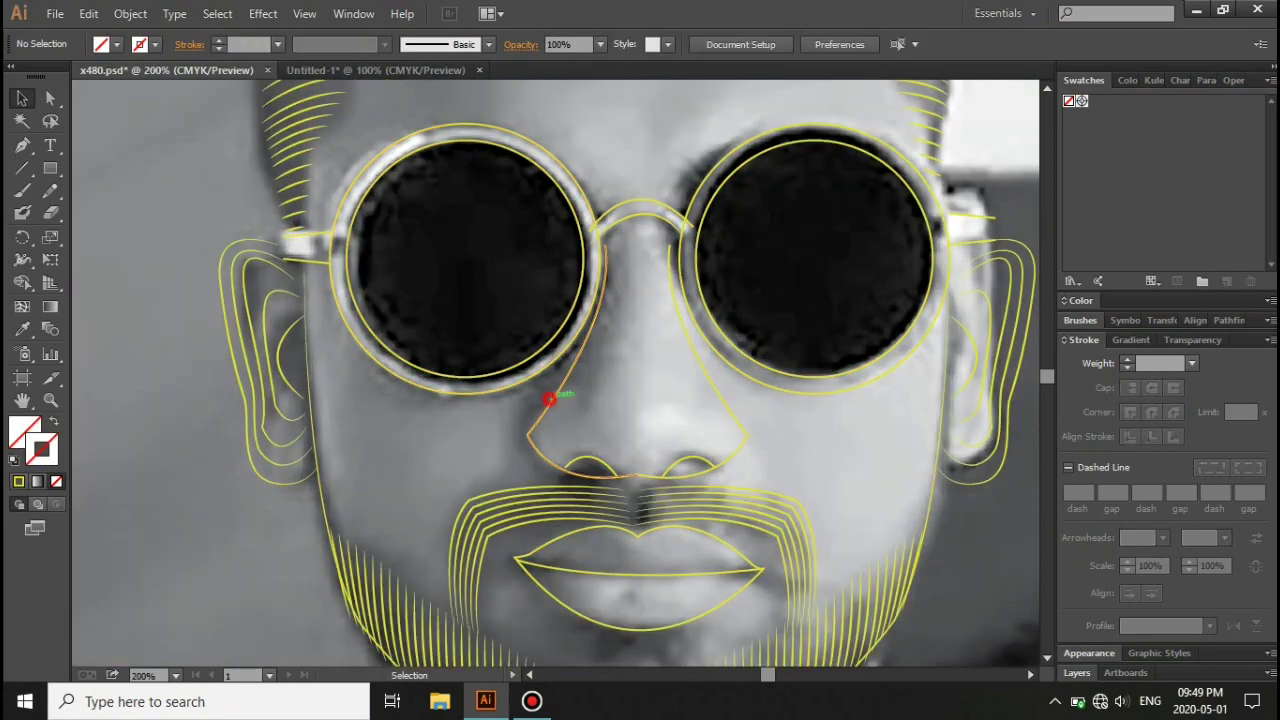
key(w)
click(558, 394)
click(716, 392)
key(Return)
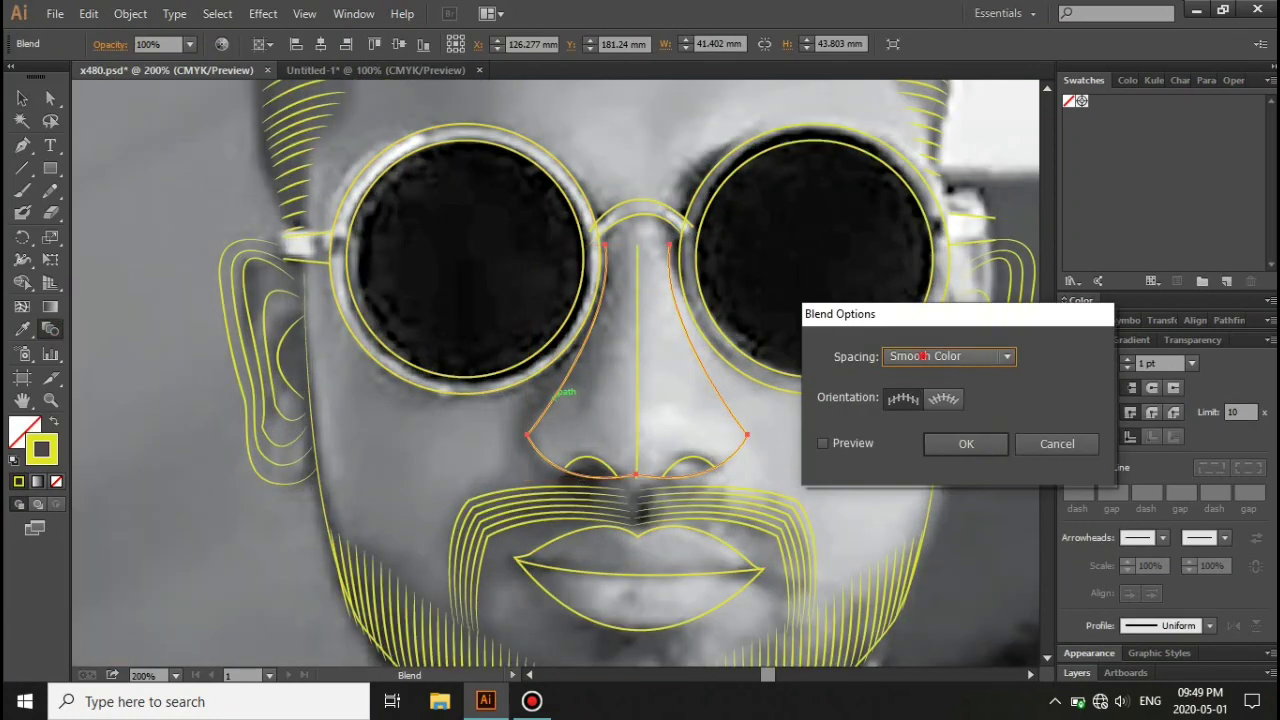
key(Escape)
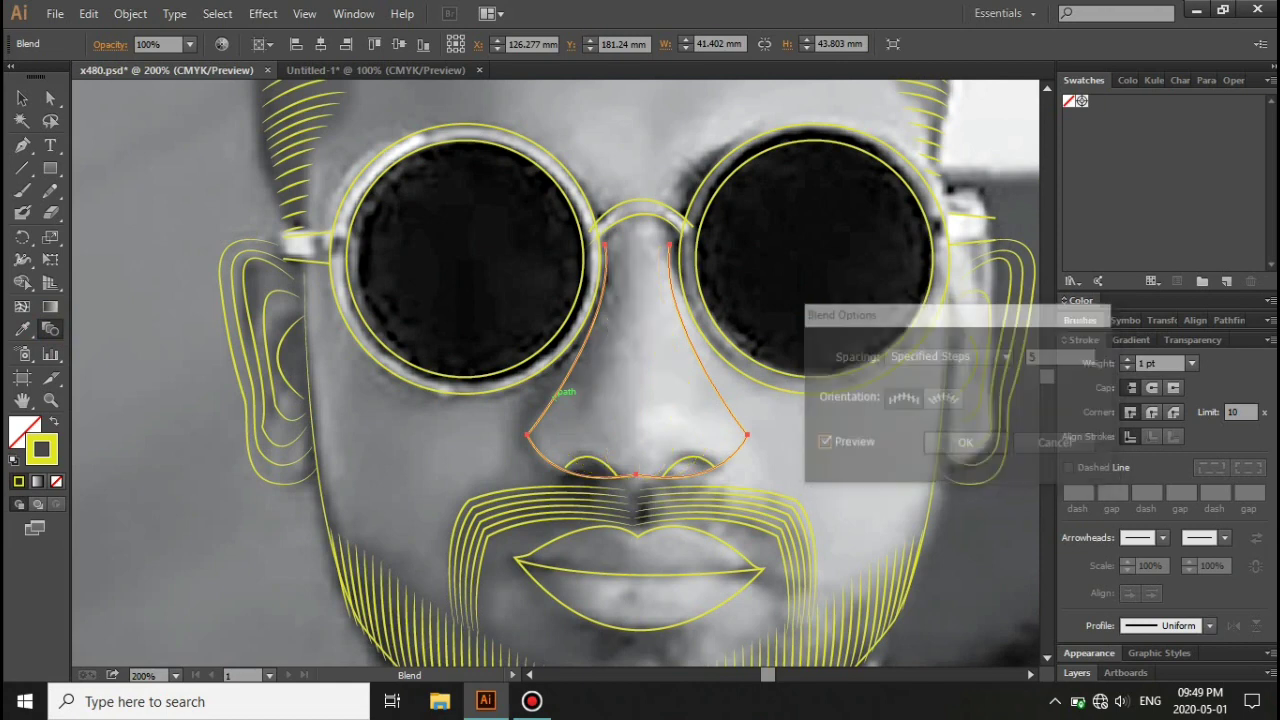
key(ctrl+z)
key(a)
key(ctrl+shift+a)
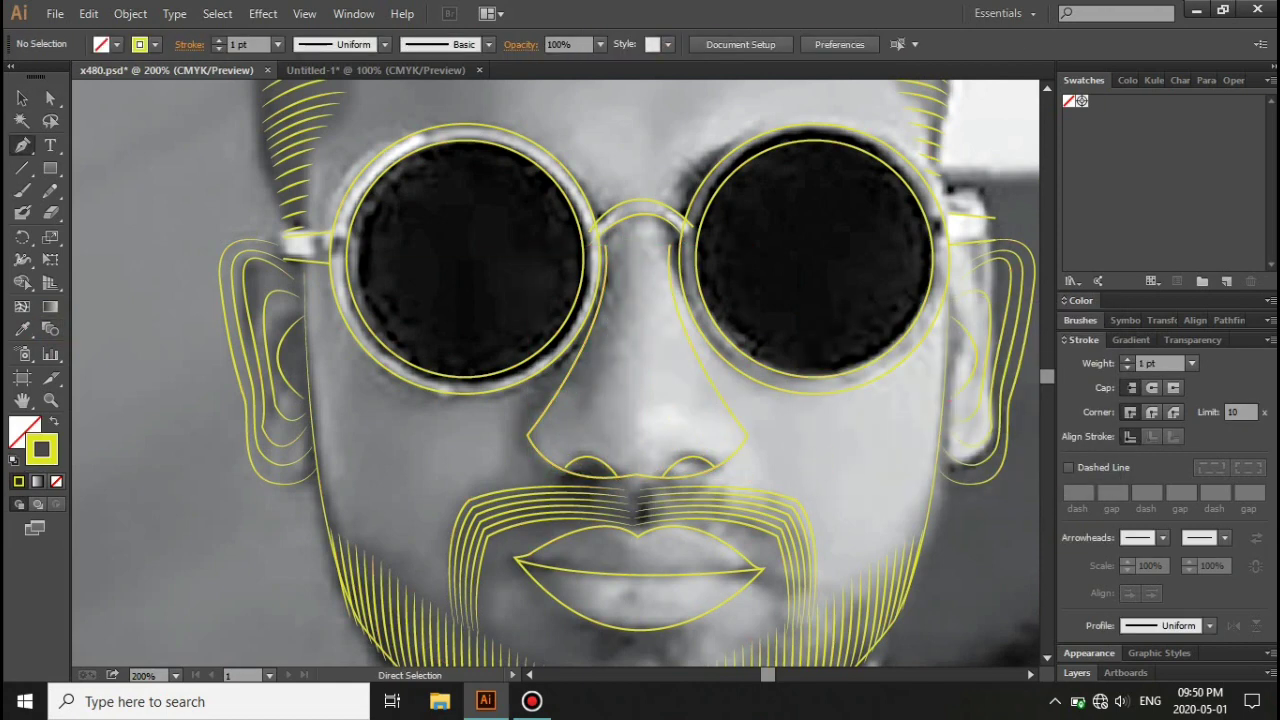
Step: Pen-draw curved contour lines across the nose, from the tip up to a small arc at the bridge
drag(604, 282, 663, 290)
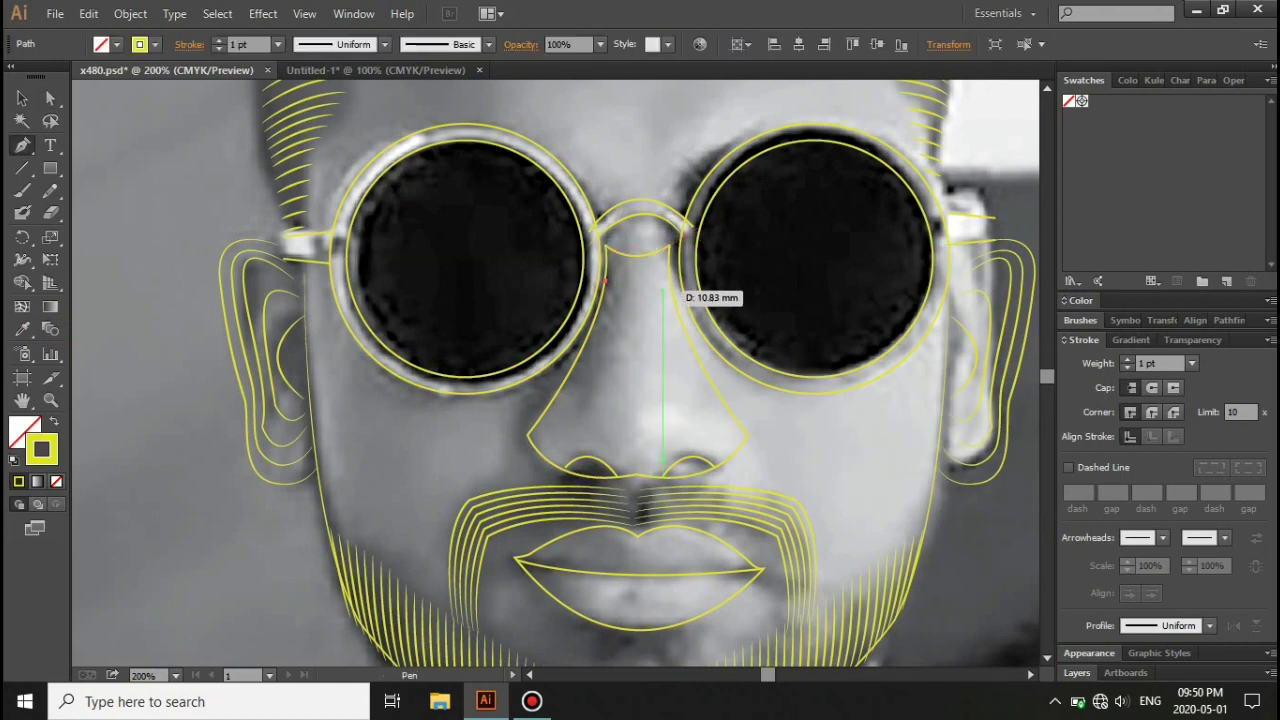
drag(593, 320, 688, 318)
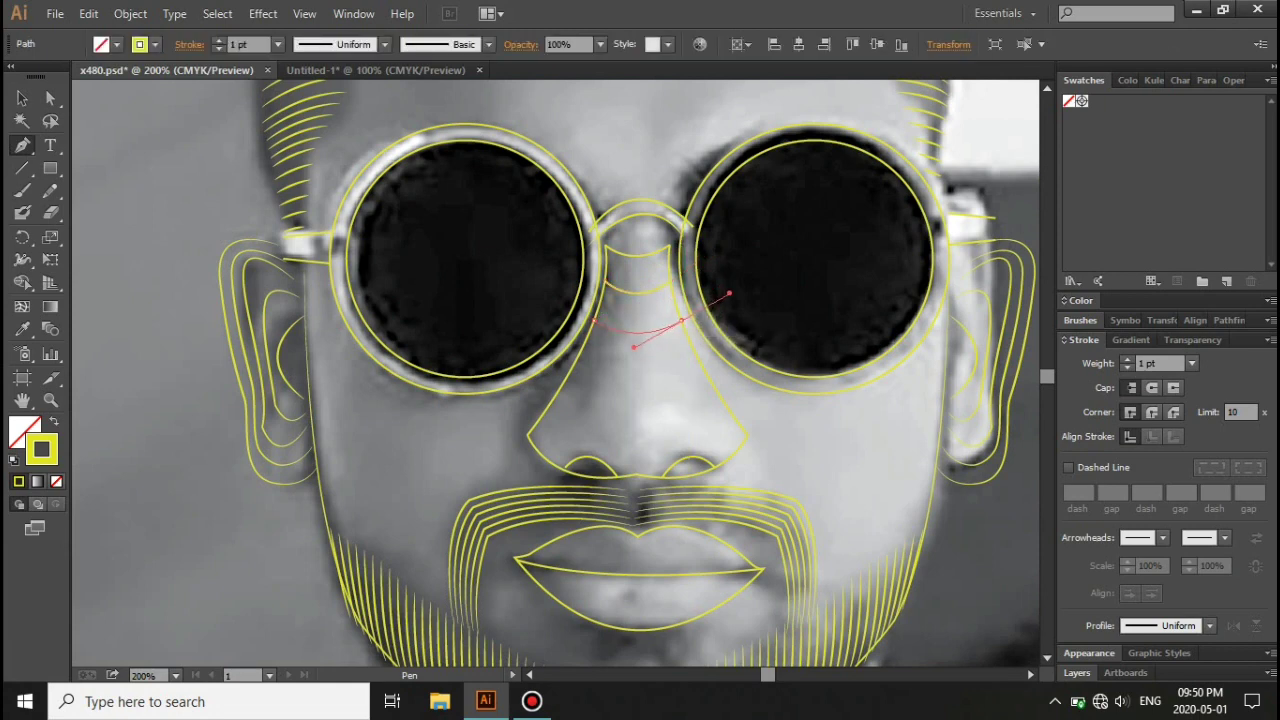
drag(574, 362, 680, 375)
drag(717, 327, 742, 322)
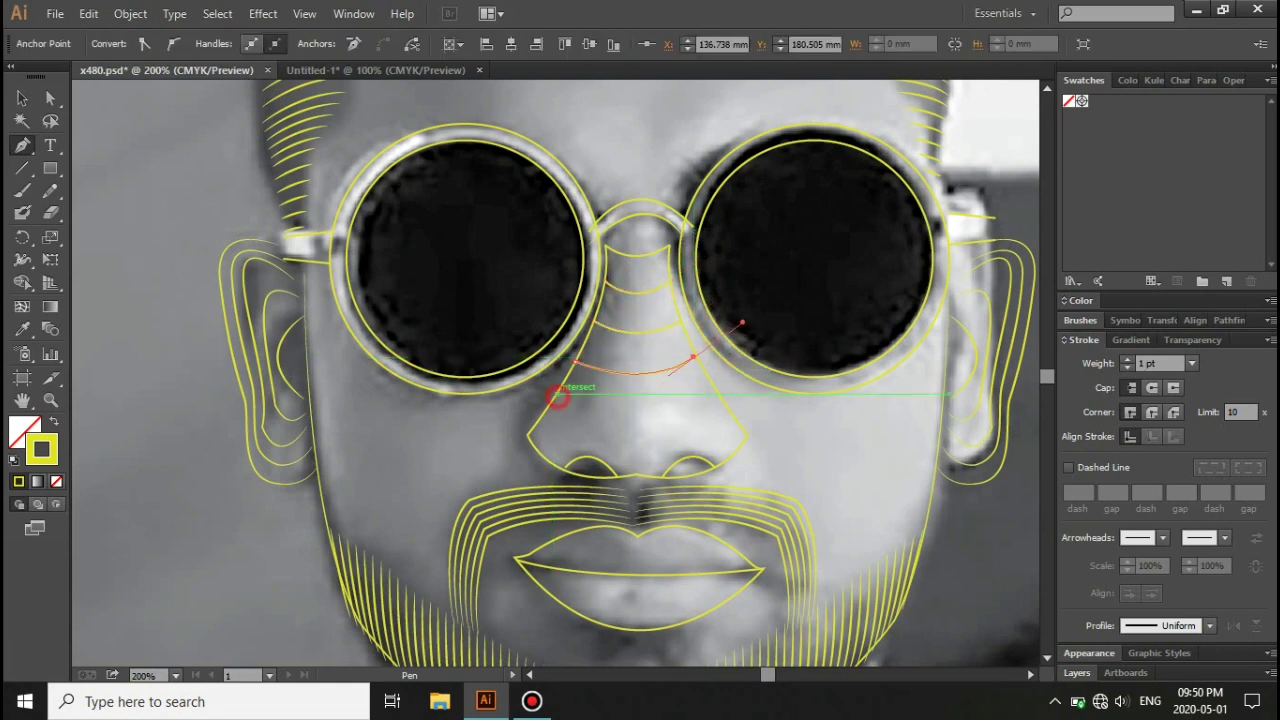
drag(557, 397, 722, 401)
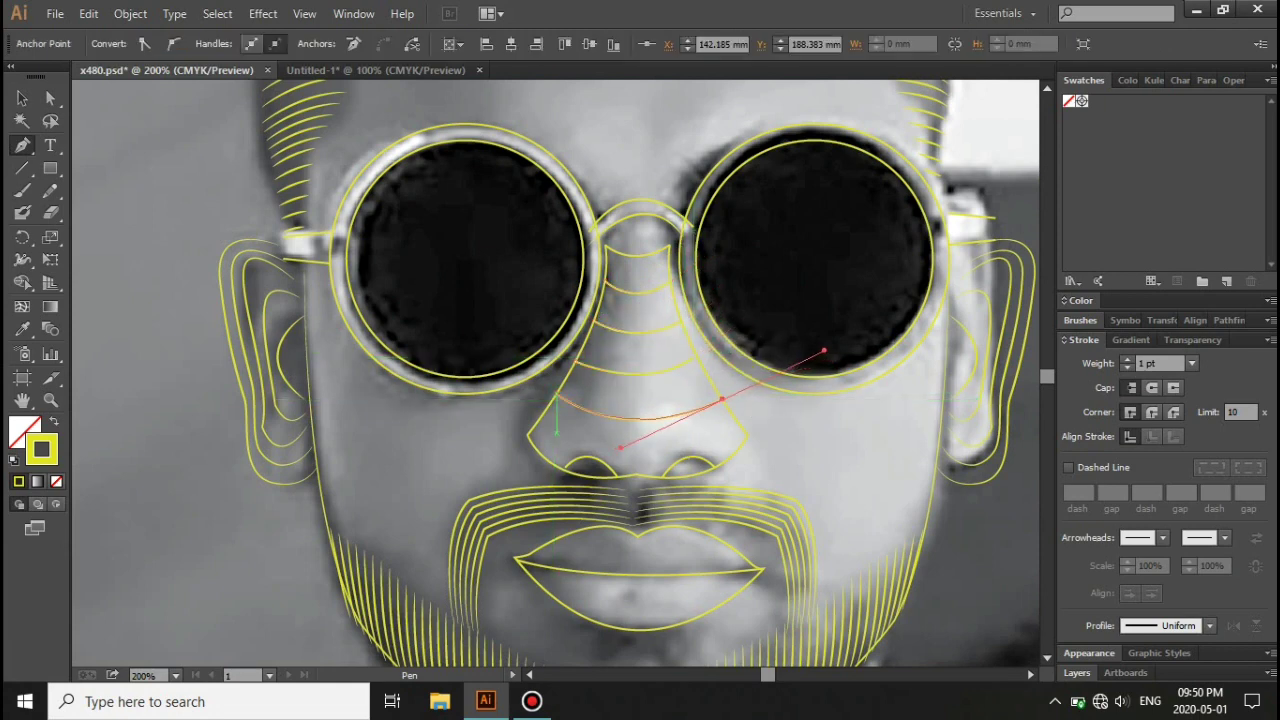
drag(555, 396, 712, 389)
drag(793, 359, 802, 346)
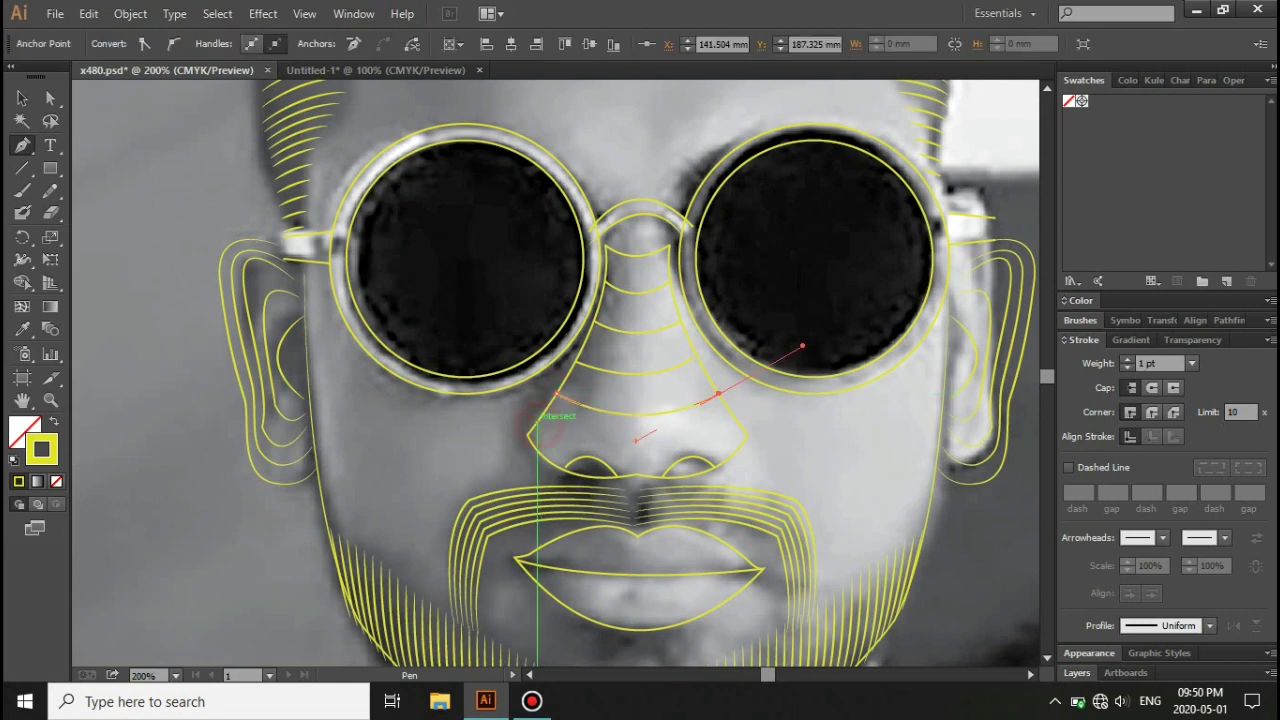
drag(527, 435, 712, 456)
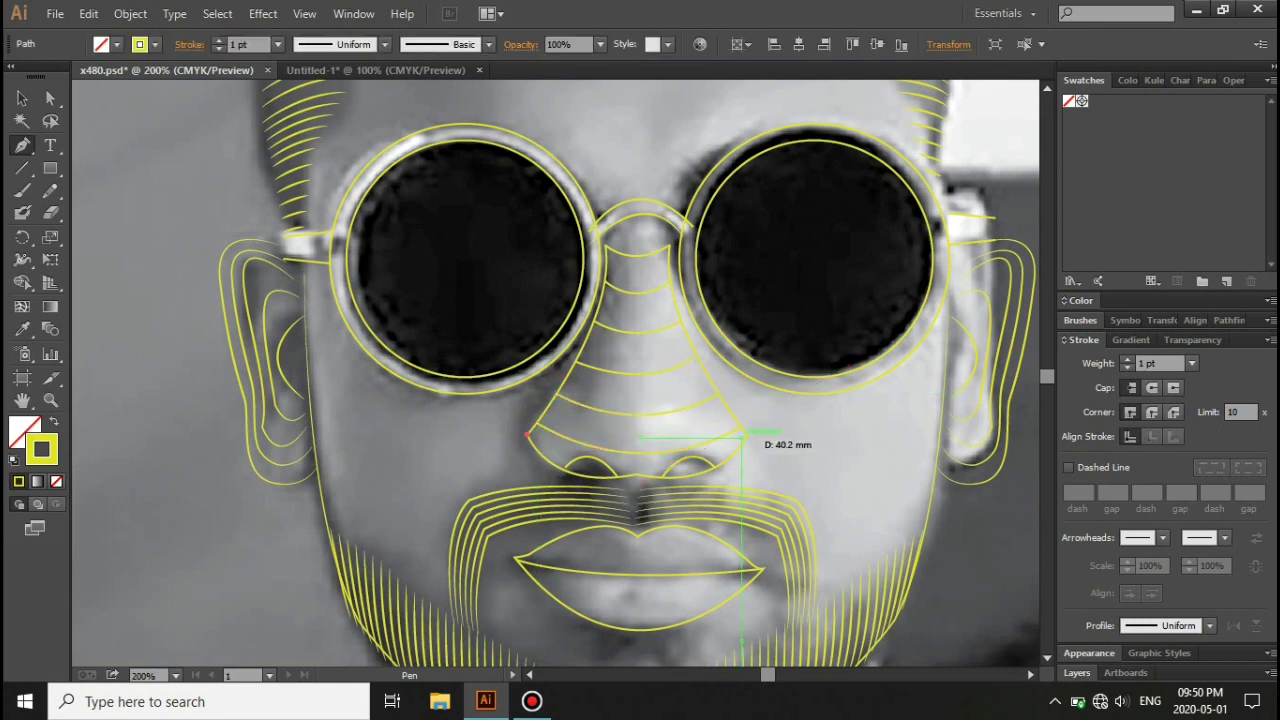
scroll(559, 238, up, 1)
drag(723, 231, 775, 274)
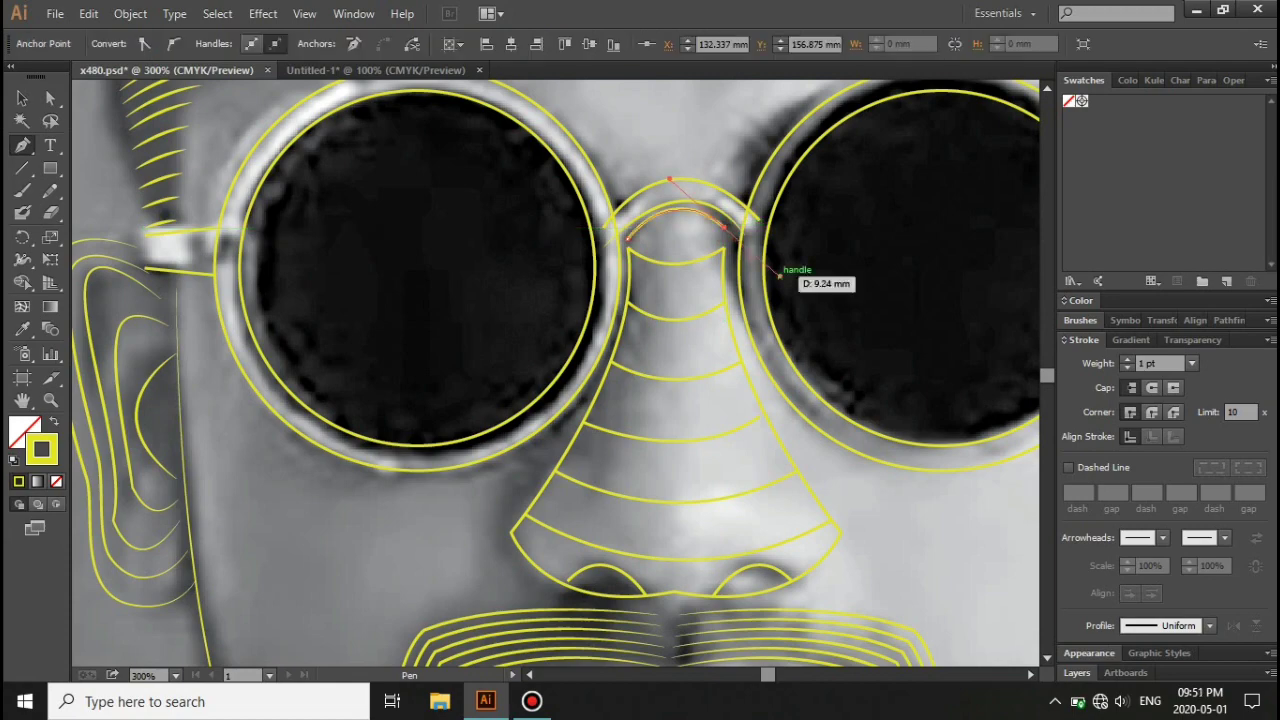
ctrl+click(669, 190)
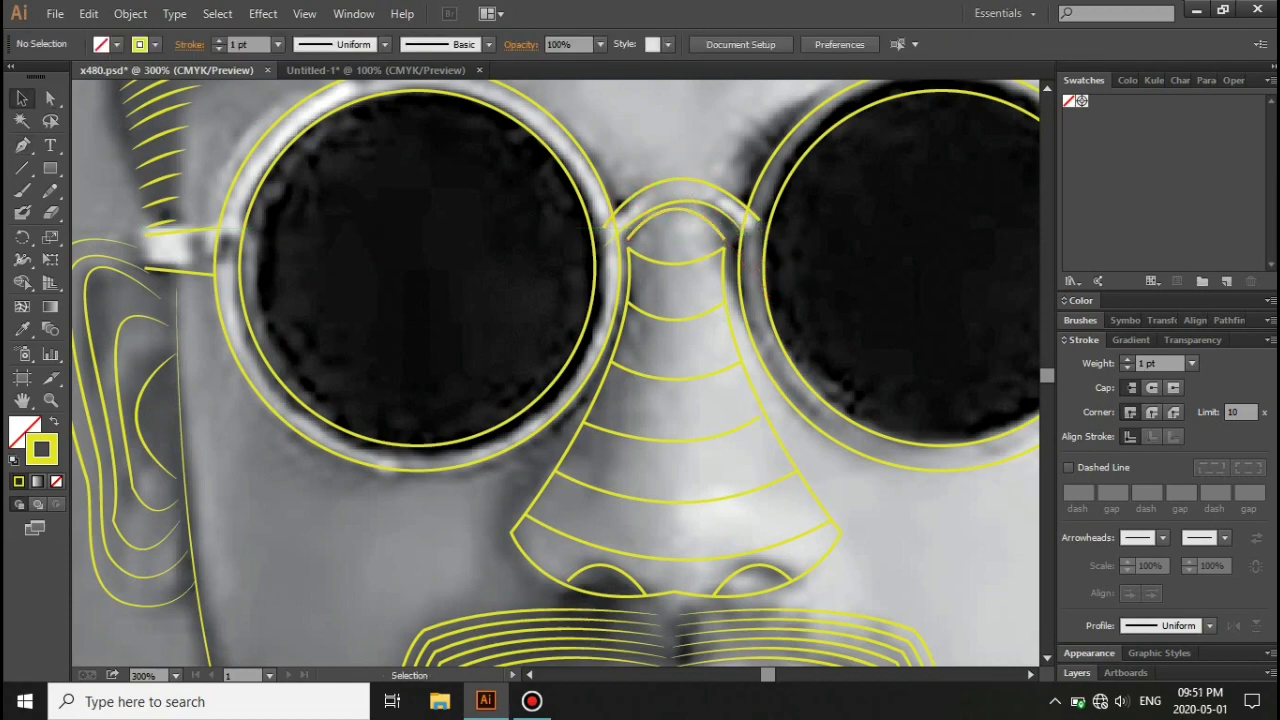
Step: Give all the nose contour lines a tapered stroke width profile
scroll(697, 447, down, 3)
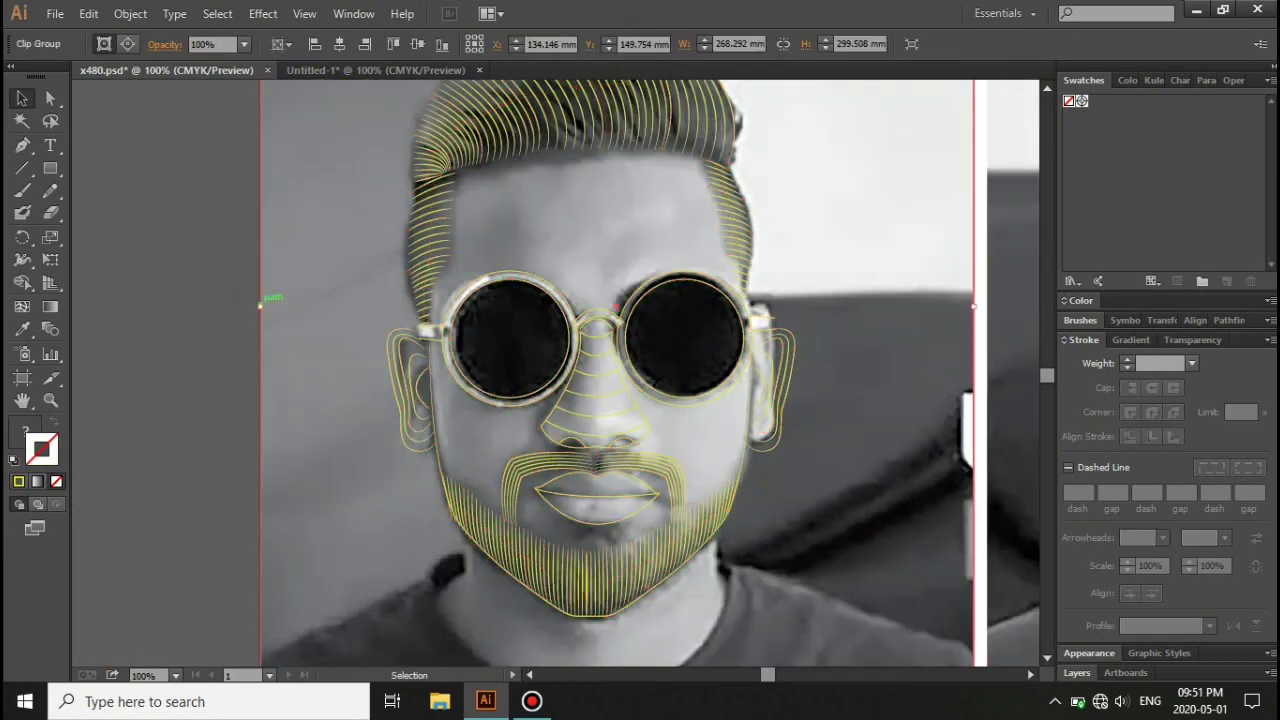
scroll(697, 447, up, 2)
click(697, 447)
scroll(607, 393, up, 2)
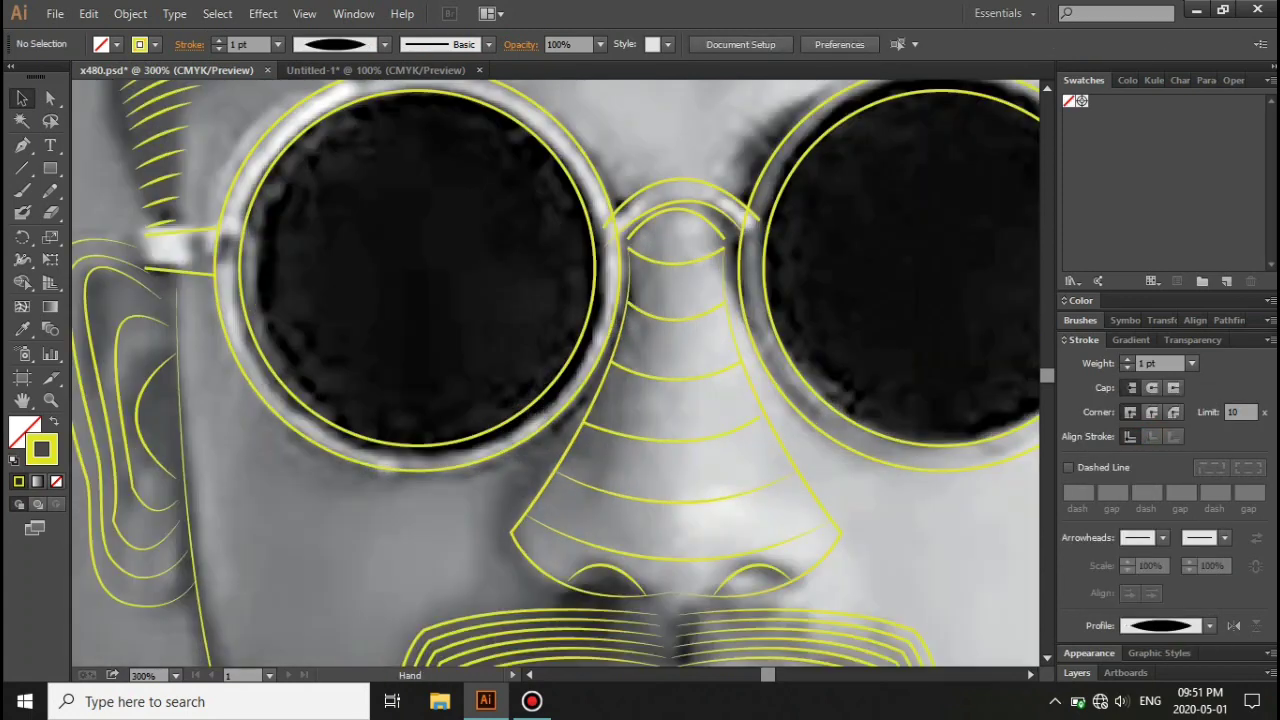
click(636, 265)
key(ctrl+z)
key(ctrl+z)
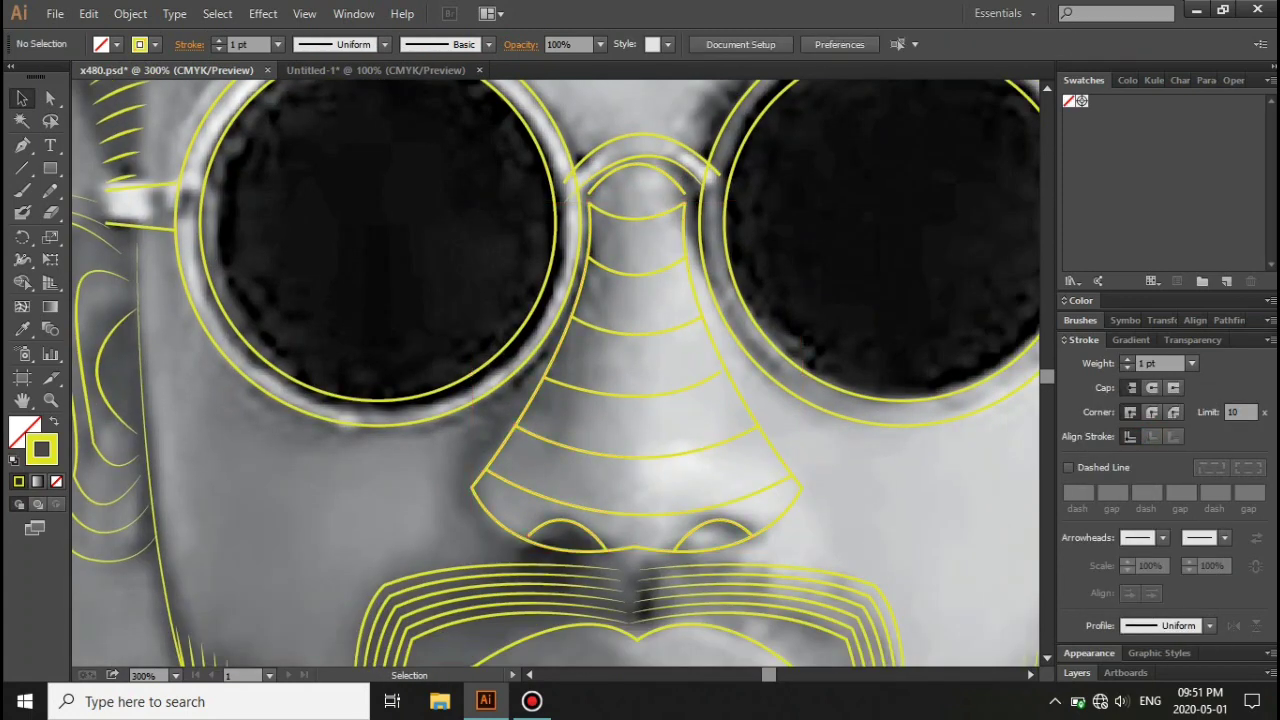
click(1165, 625)
click(1150, 420)
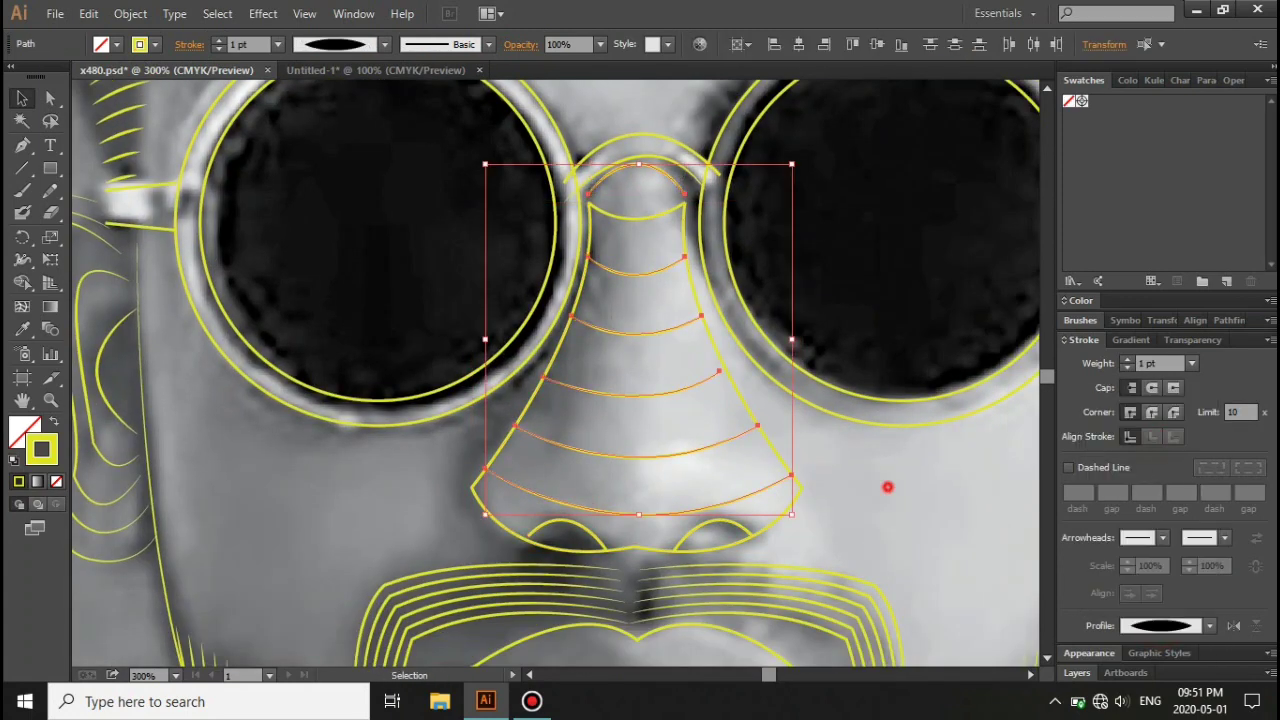
click(886, 486)
Step: Blend the nose arcs together with Specified Steps set to 10
click(647, 216)
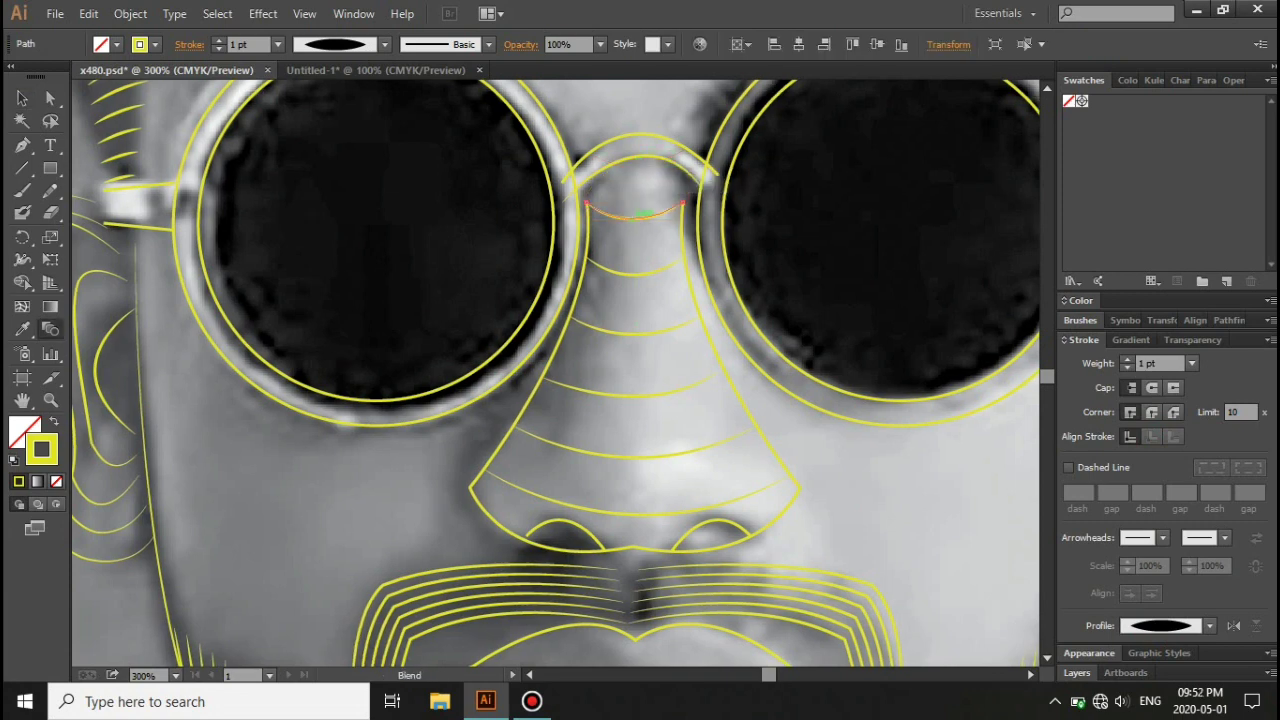
click(645, 213)
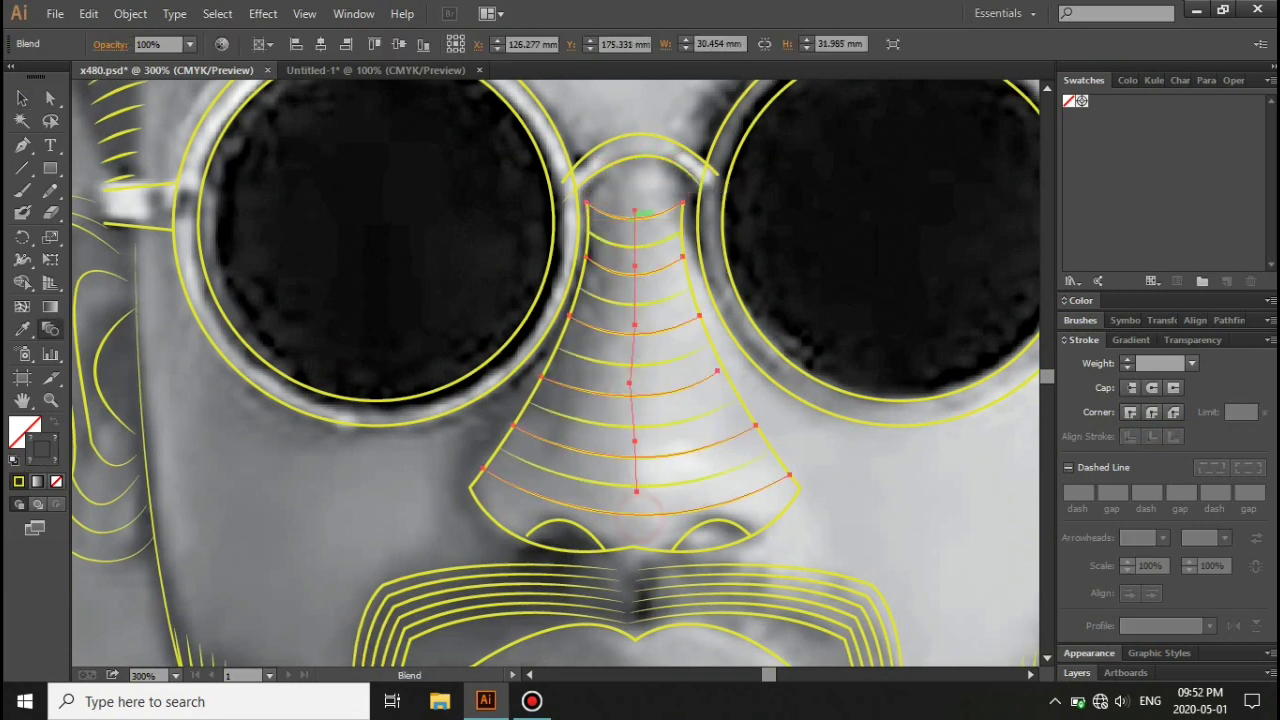
double_click(50, 329)
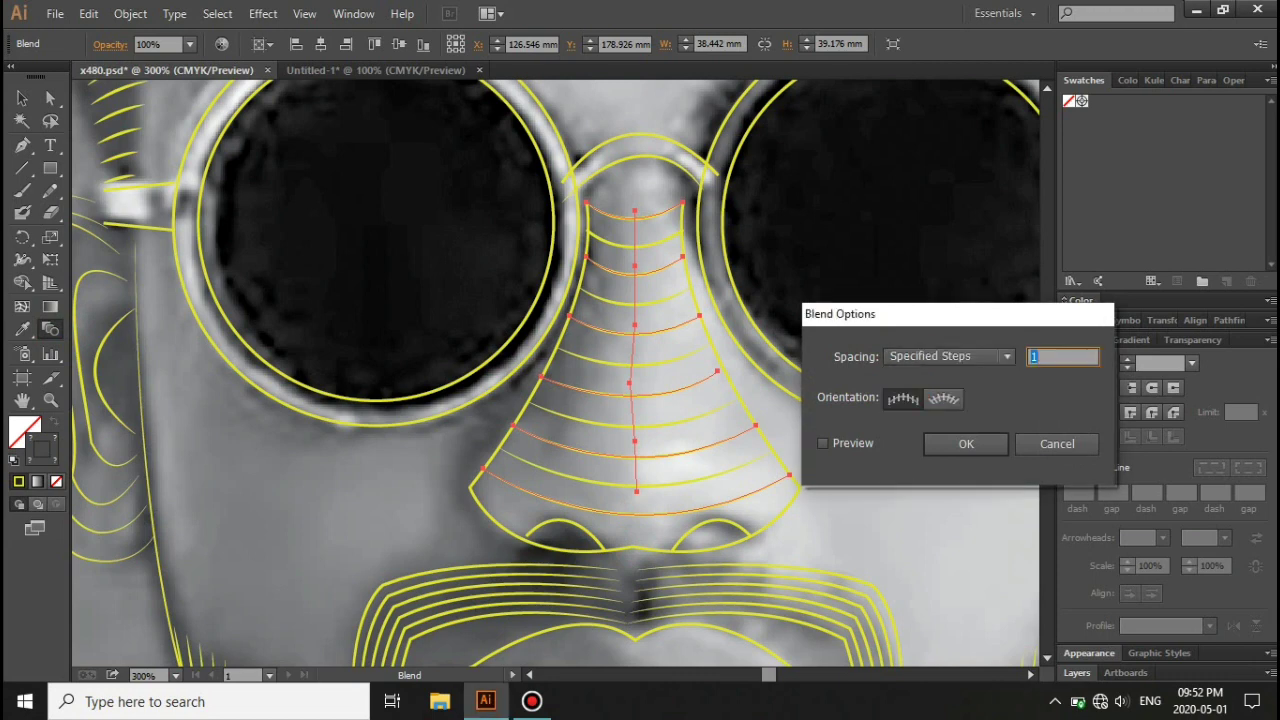
text(10)
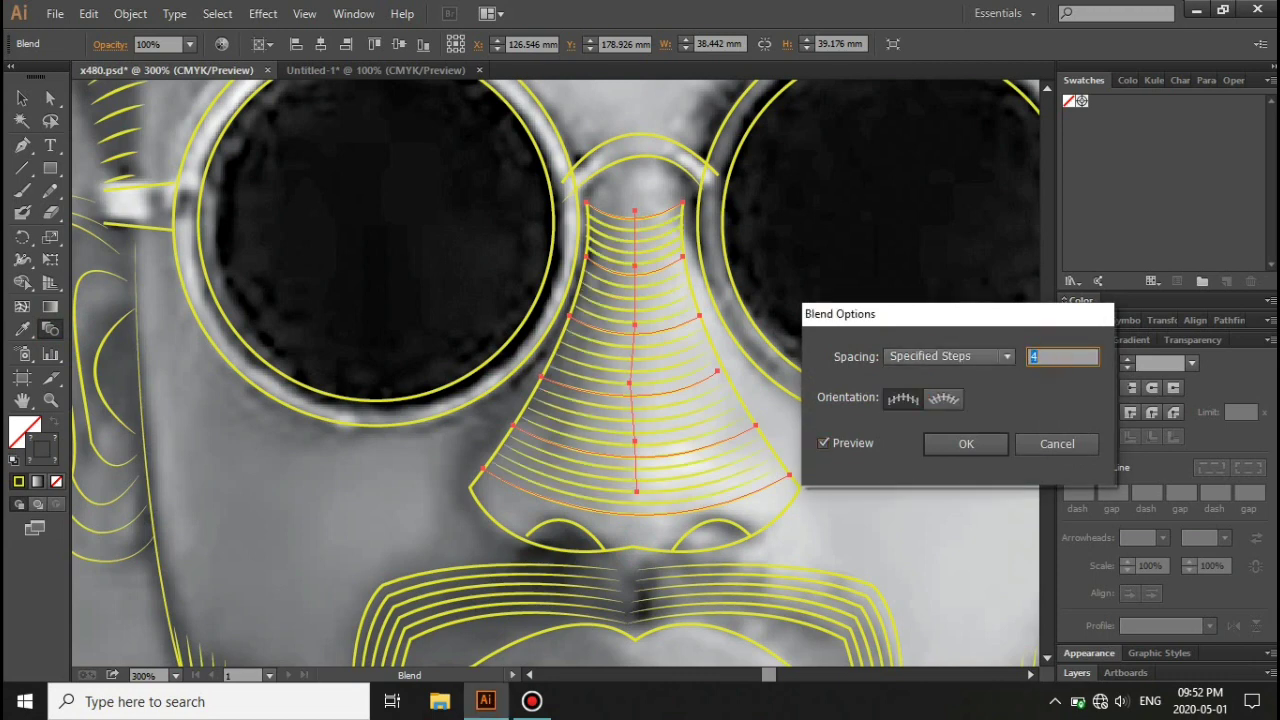
key(Return)
key(a)
Step: Drag the nose blend's bottom and top spine anchors to stretch it over the nose
mouse_move(636, 490)
mouse_down()
mouse_move(635, 541)
mouse_move(634, 514)
mouse_up()
key(ctrl+minus)
key(ctrl+minus)
drag(596, 292, 596, 266)
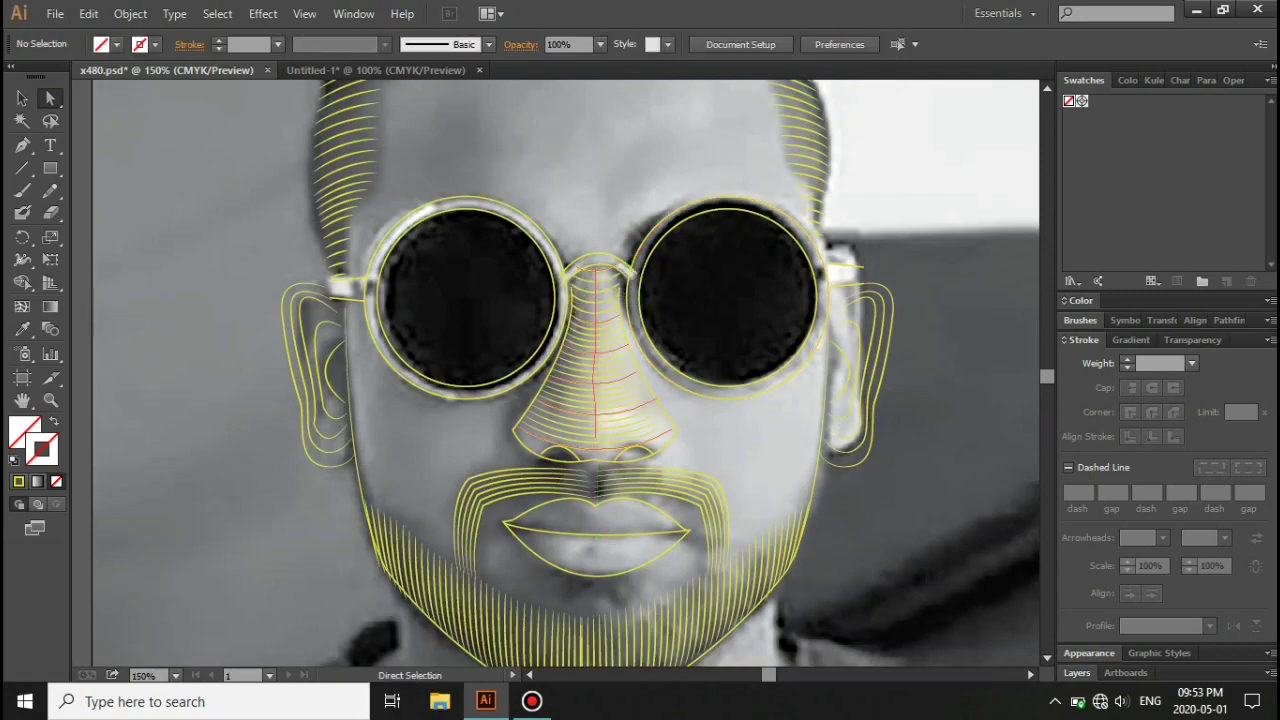
click(751, 451)
key(ctrl+minus)
key(ctrl+minus)
key(ctrl+minus)
click(531, 701)
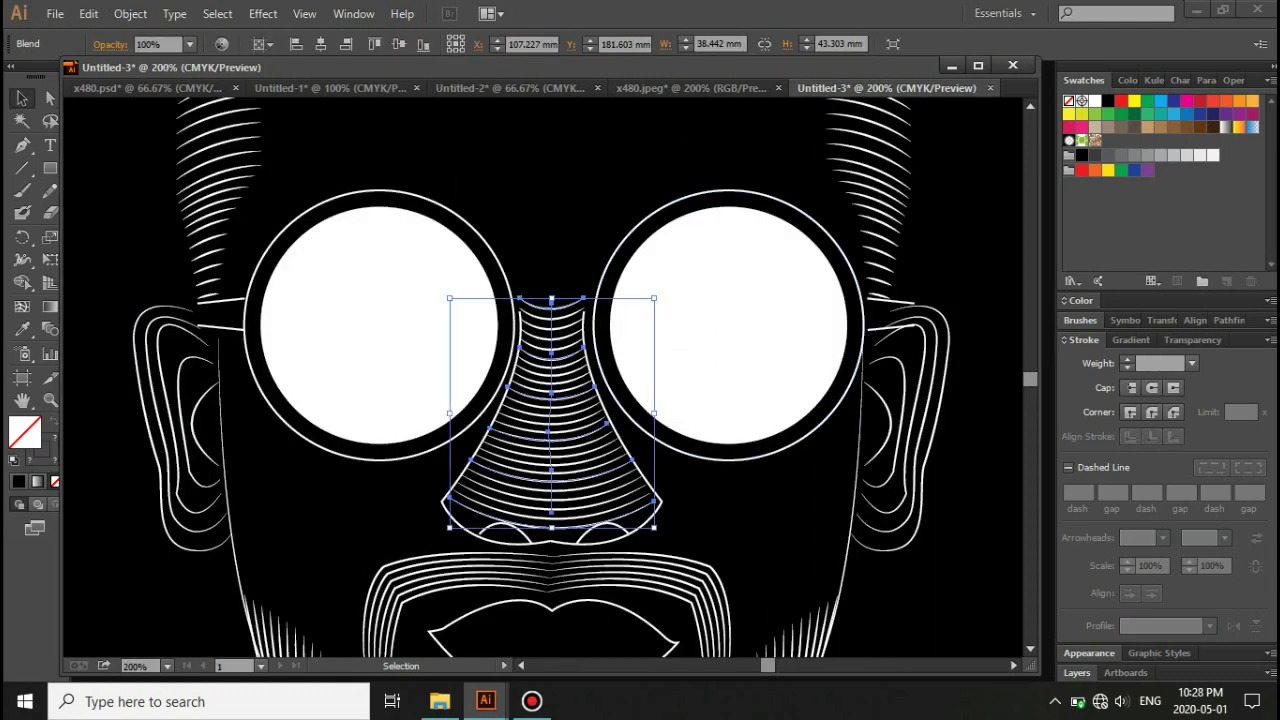
Step: Pen-draw a curved line over the top of the nose
key(ctrl+shift+a)
key(p)
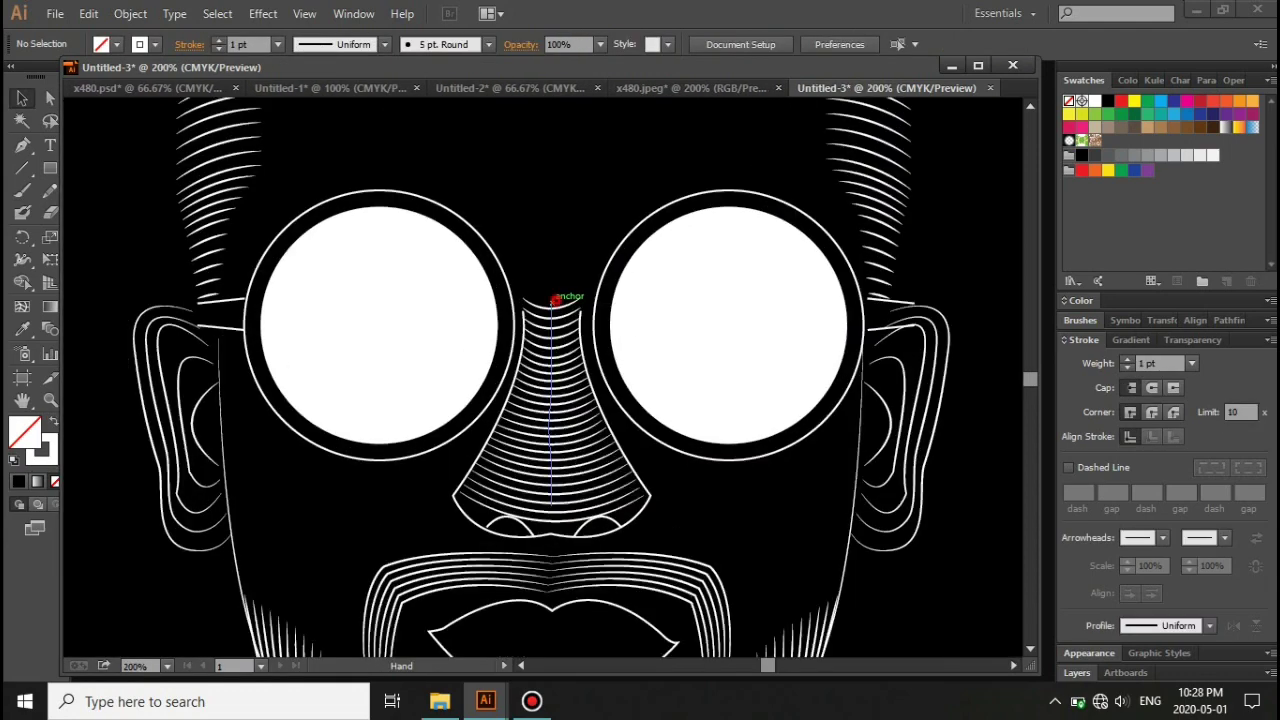
scroll(557, 294, up, 1)
click(465, 280)
drag(598, 288, 665, 316)
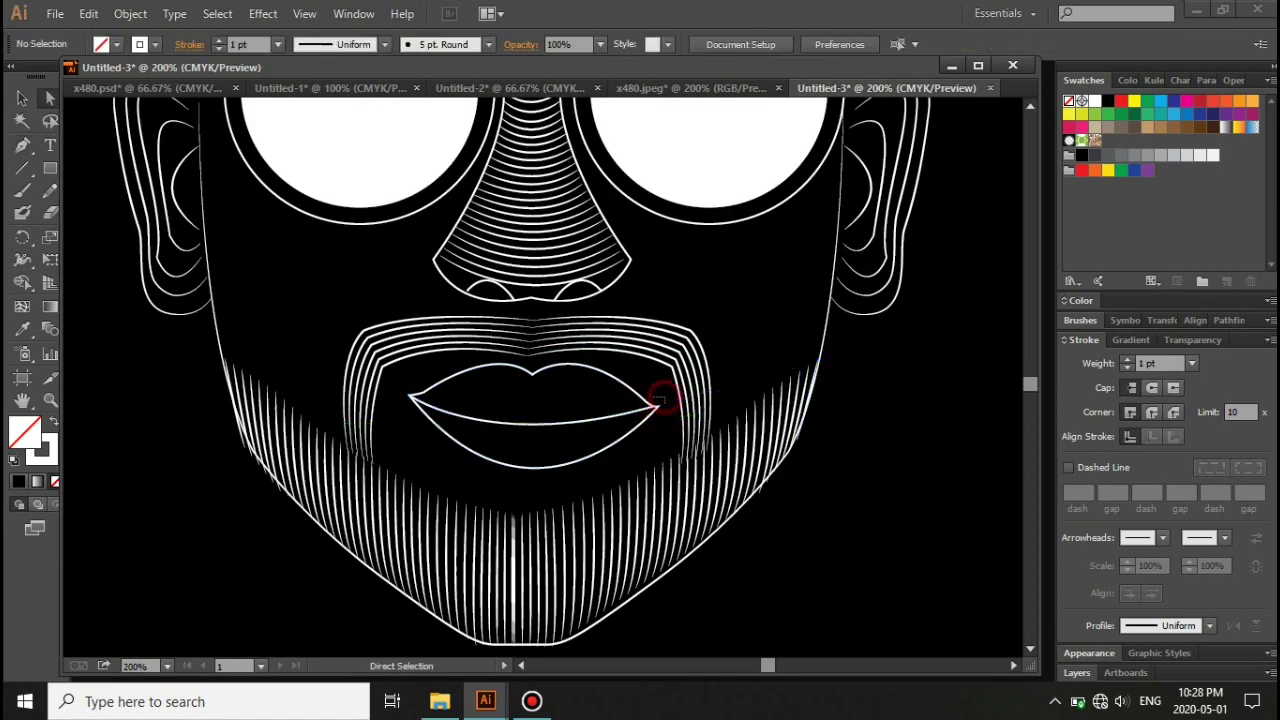
Step: Fill both lens circles with grey
click(655, 400)
scroll(600, 450, down, 2)
scroll(587, 522, up, 1)
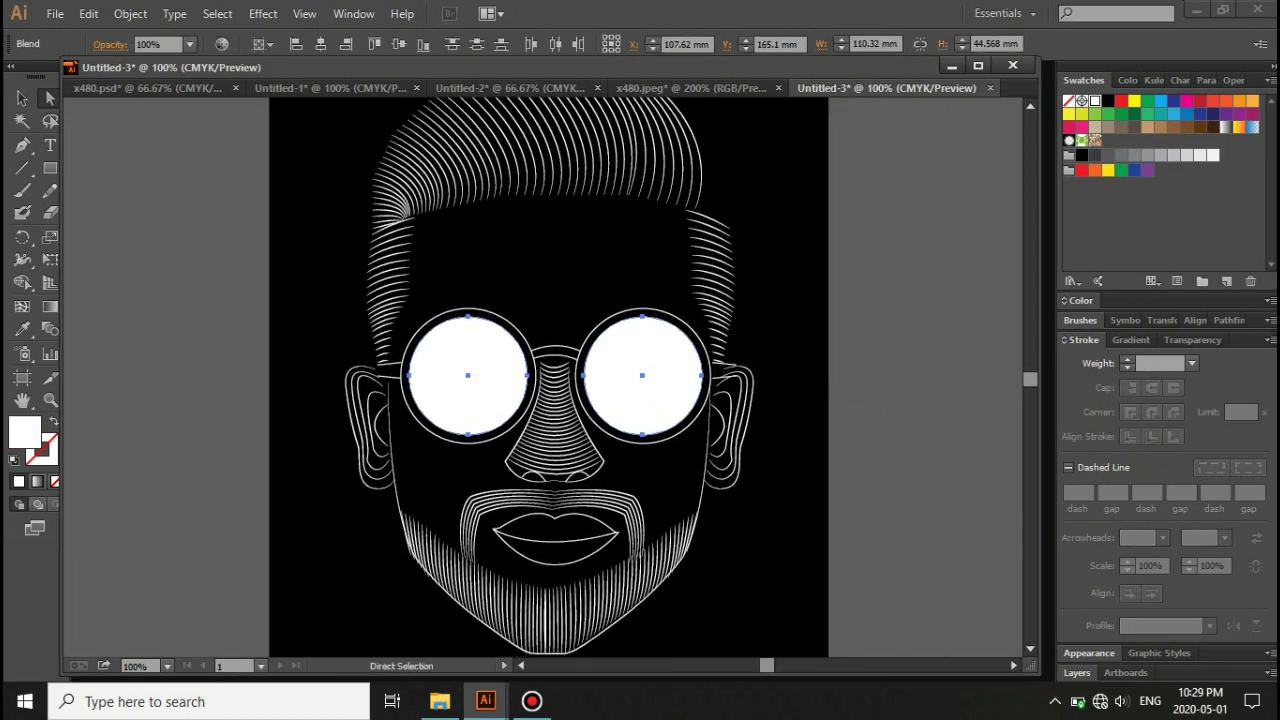
click(1147, 154)
click(851, 266)
Step: Reflect a copy of the blended nostril shading lines onto the right nostril
scroll(502, 440, down, 1)
scroll(502, 440, up, 3)
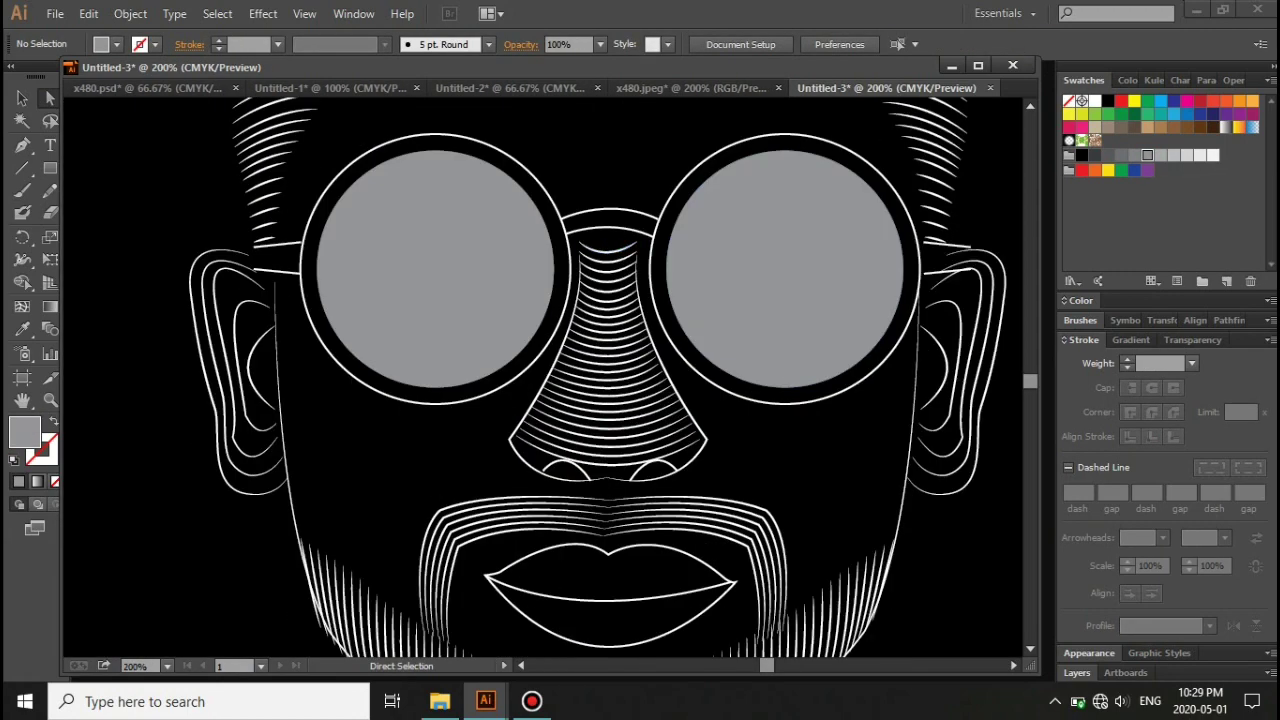
scroll(569, 472, up, 3)
scroll(569, 472, up, 2)
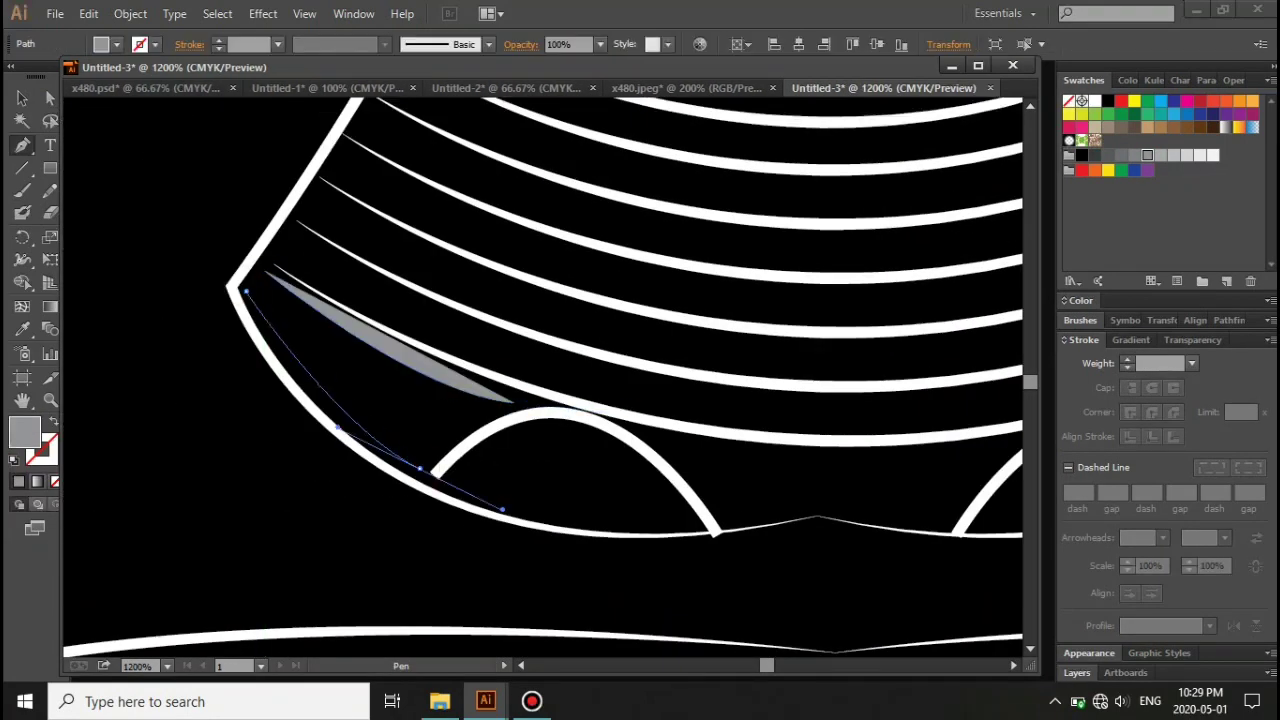
click(55, 481)
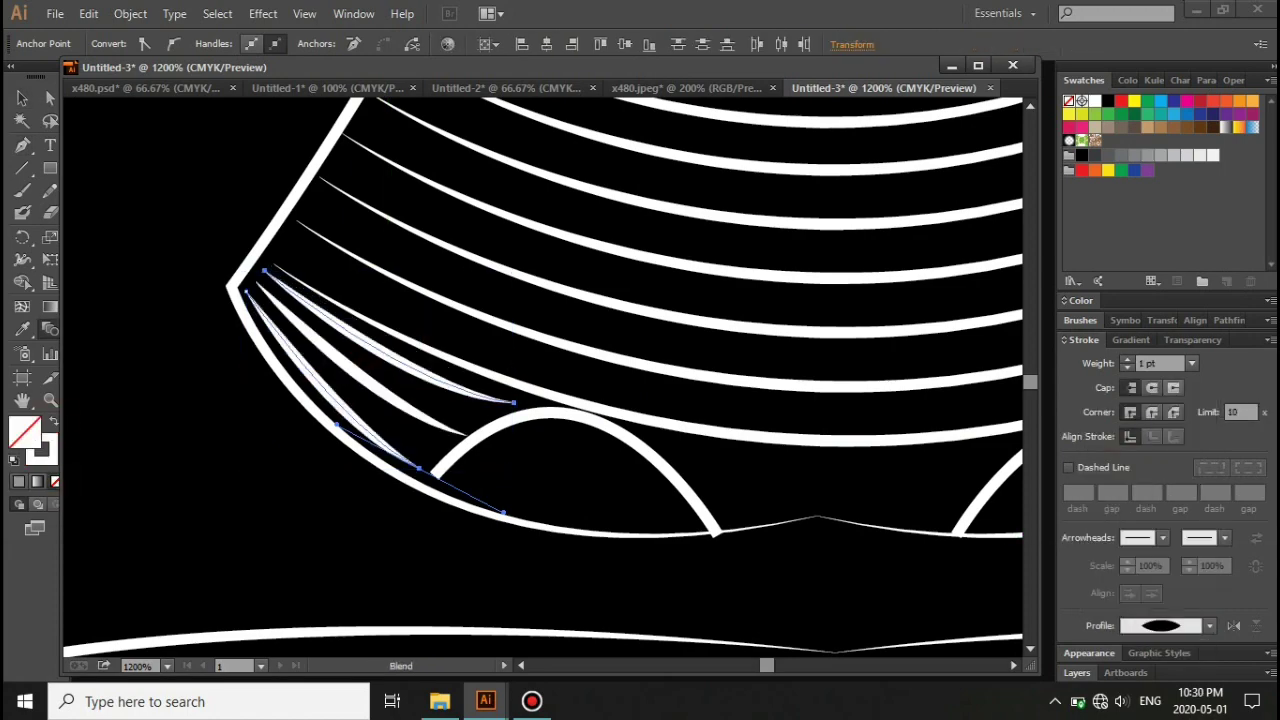
click(271, 471)
scroll(271, 471, down, 2)
click(548, 463)
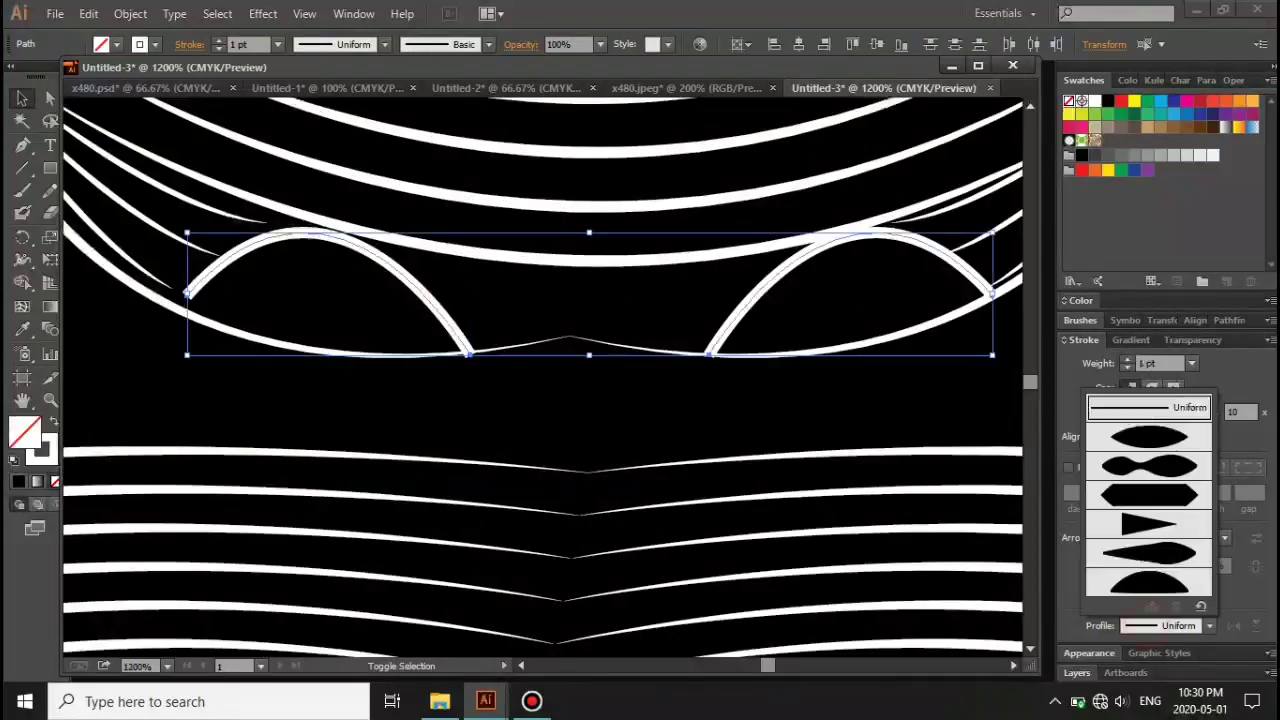
Step: Pen-draw more curved lines along the nostril edge and beneath the nose
key(p)
click(582, 374)
drag(850, 316, 764, 378)
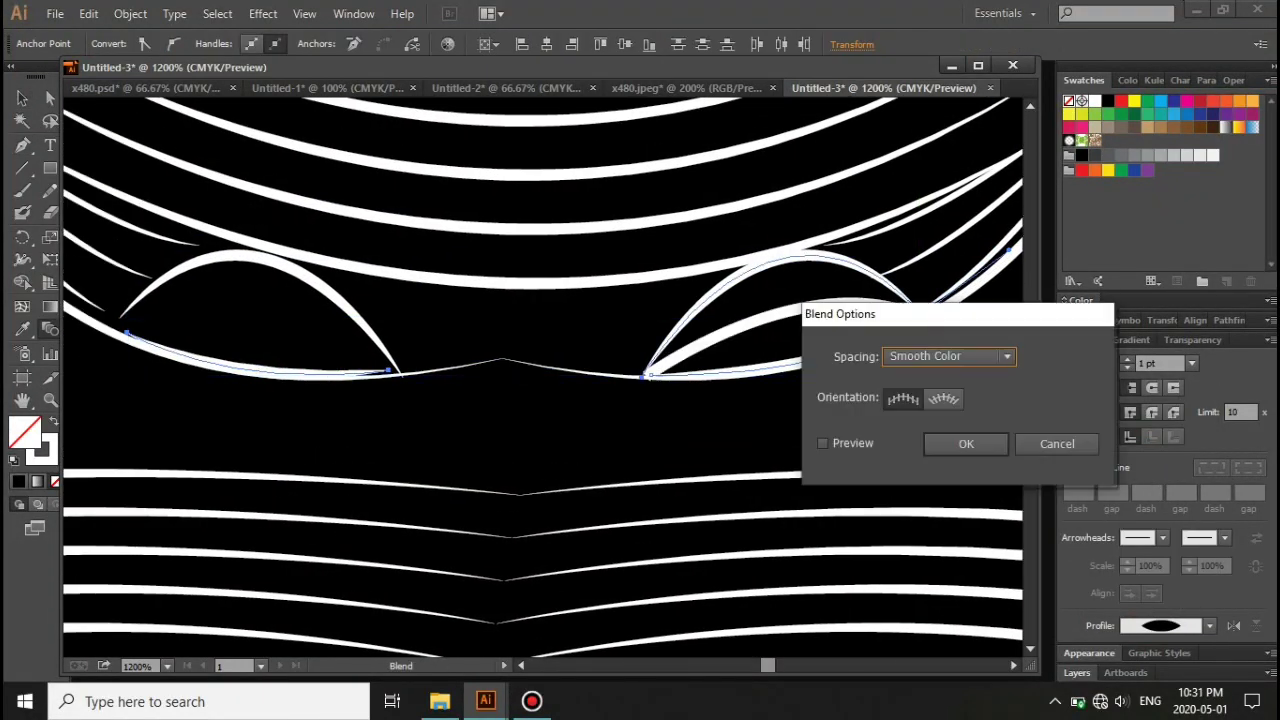
key(ctrl+z)
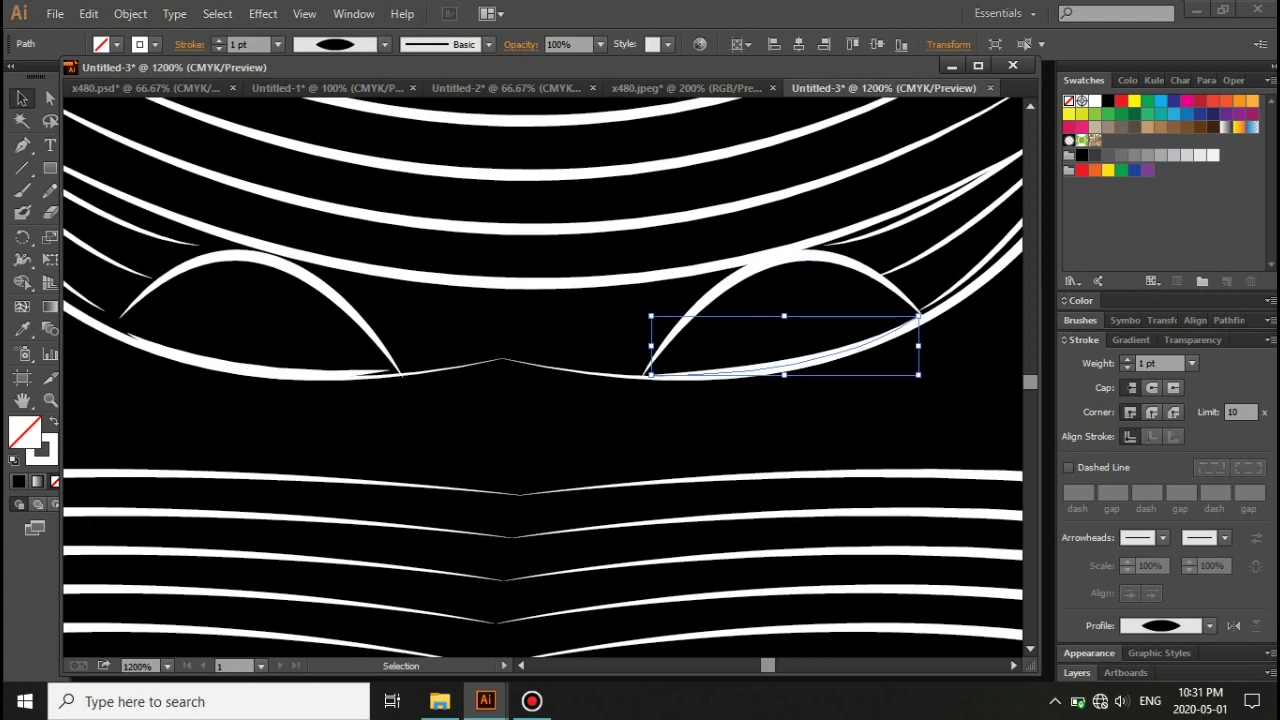
key(p)
click(388, 432)
drag(658, 430, 819, 396)
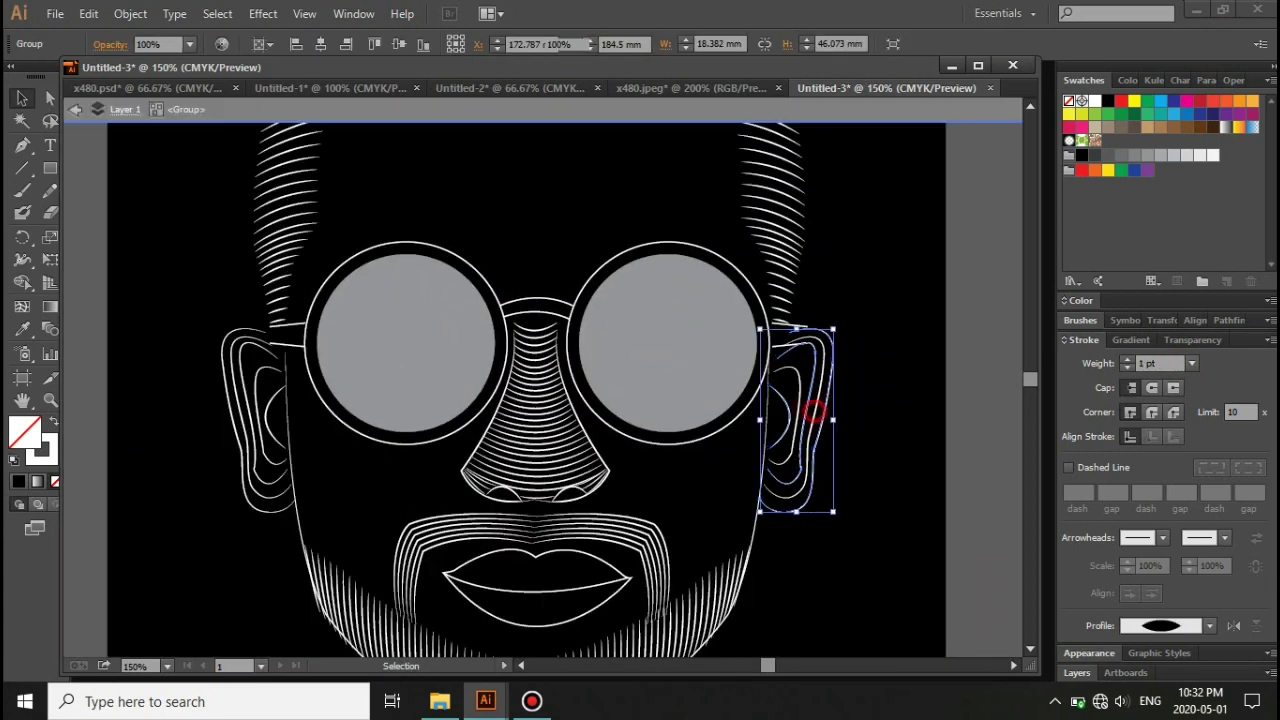
Step: Blend the ear contour paths using Specified Steps of 5
click(943, 354)
click(934, 397)
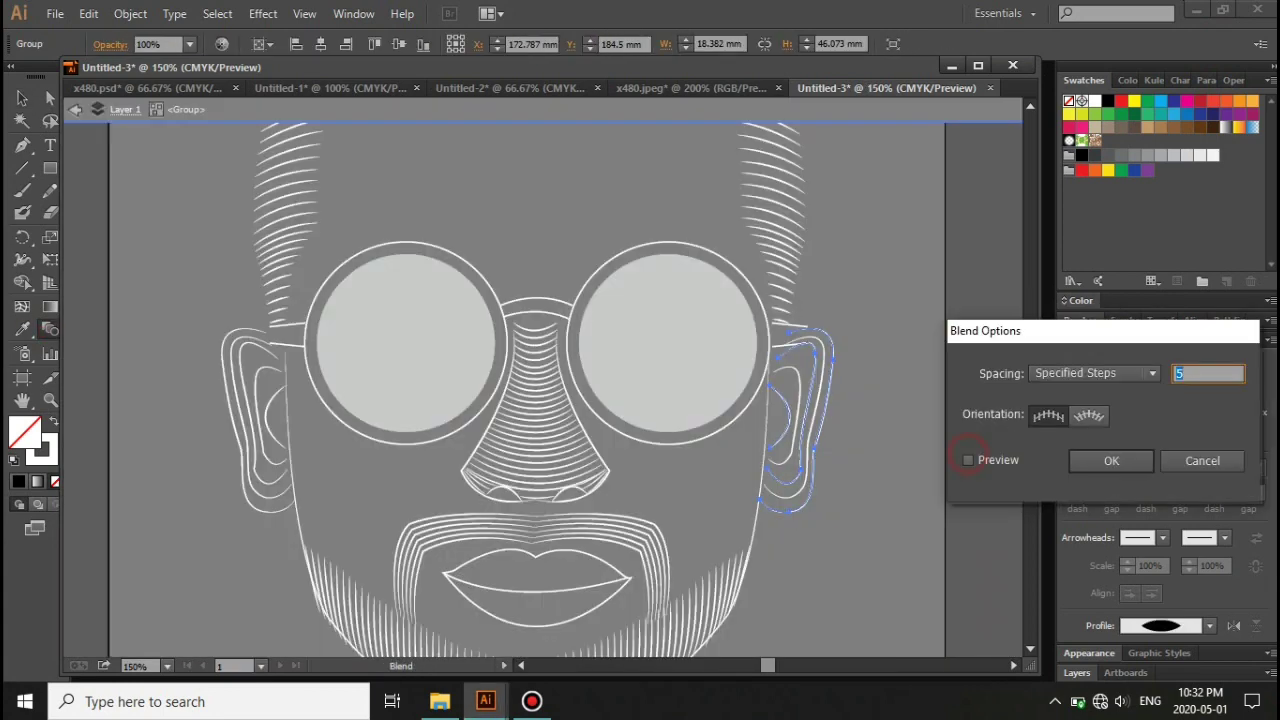
key(Return)
right_click(343, 368)
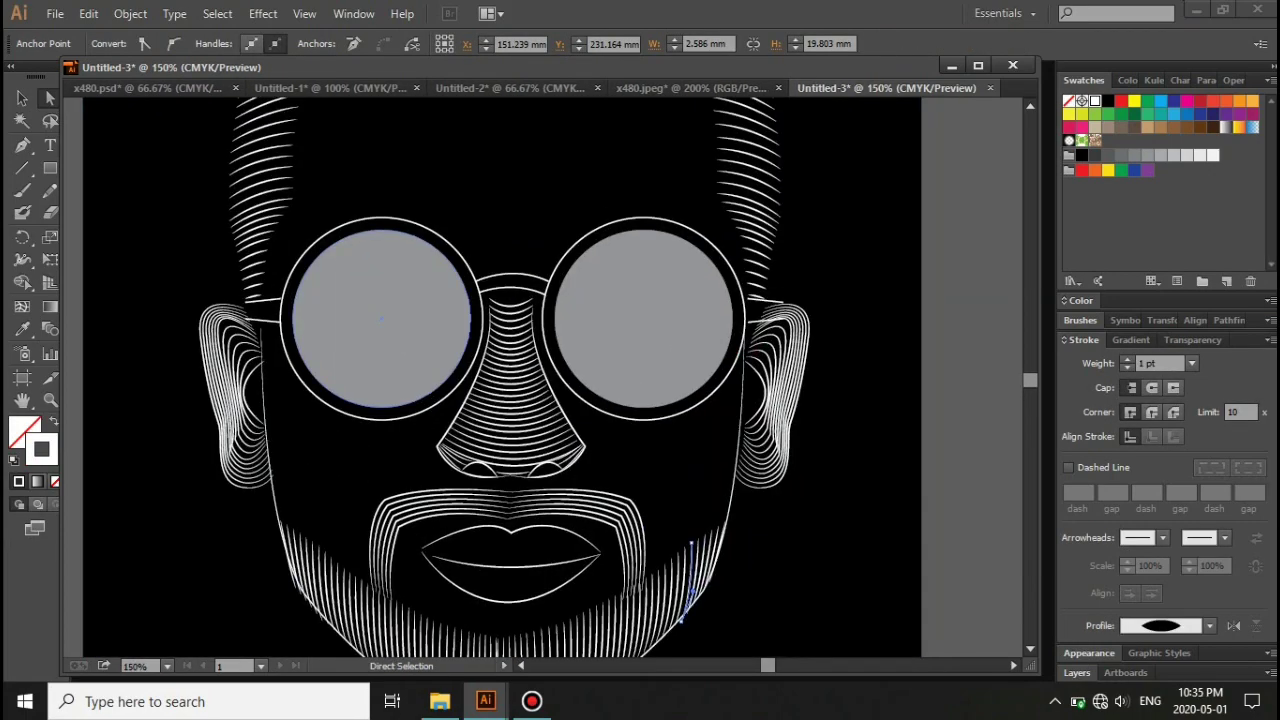
Step: Shrink the left lens circle into a double rim, add a lip line, and nudge the short chin lines
drag(482, 218, 470, 230)
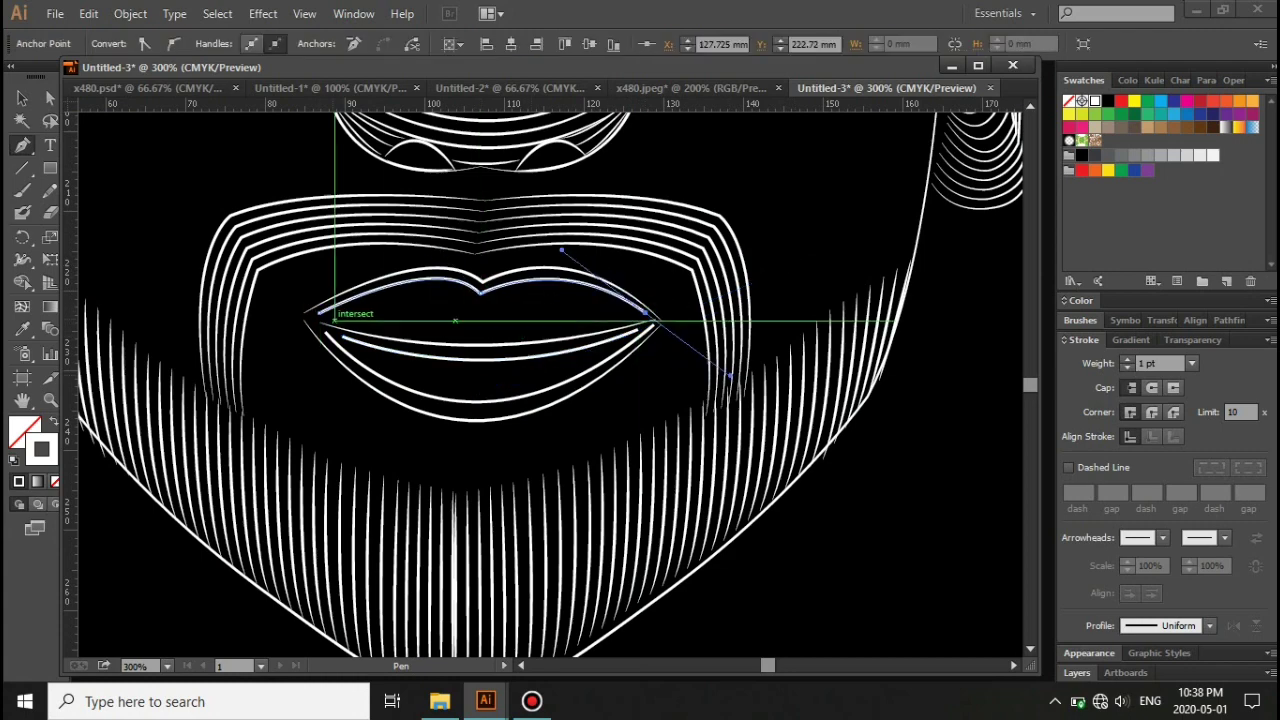
ctrl+click(617, 287)
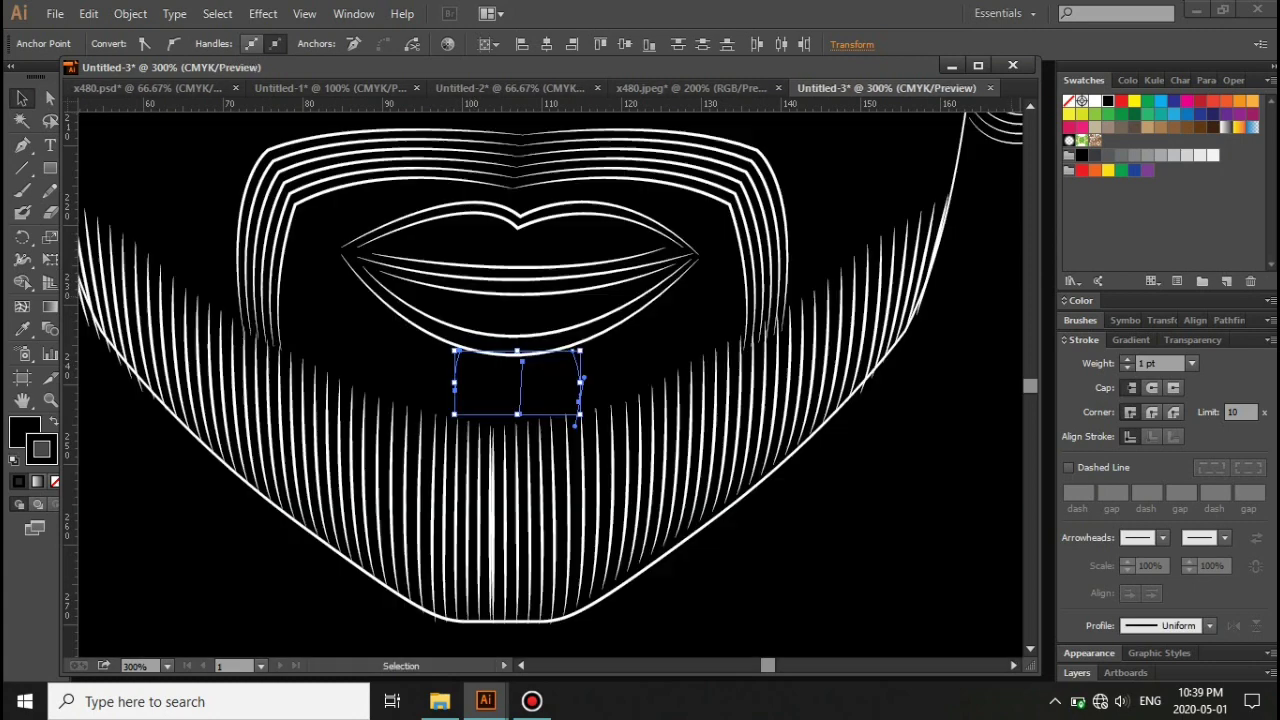
key(v)
drag(520, 410, 512, 410)
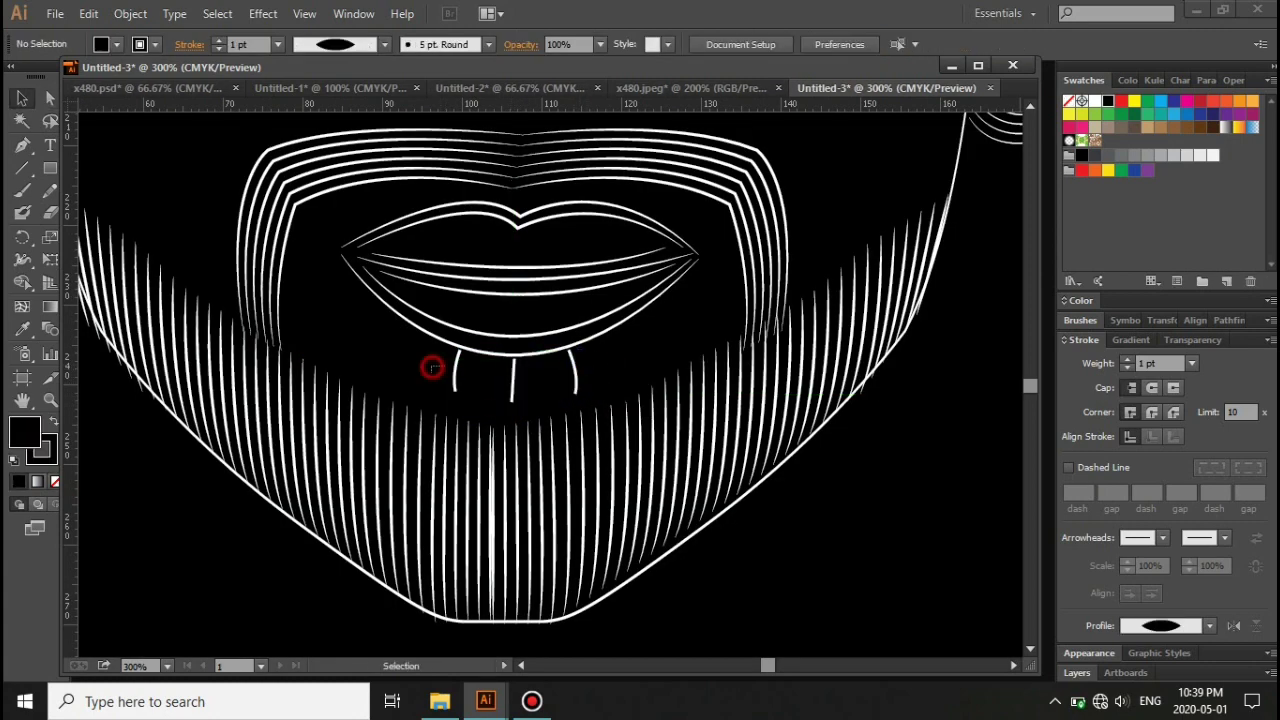
click(432, 368)
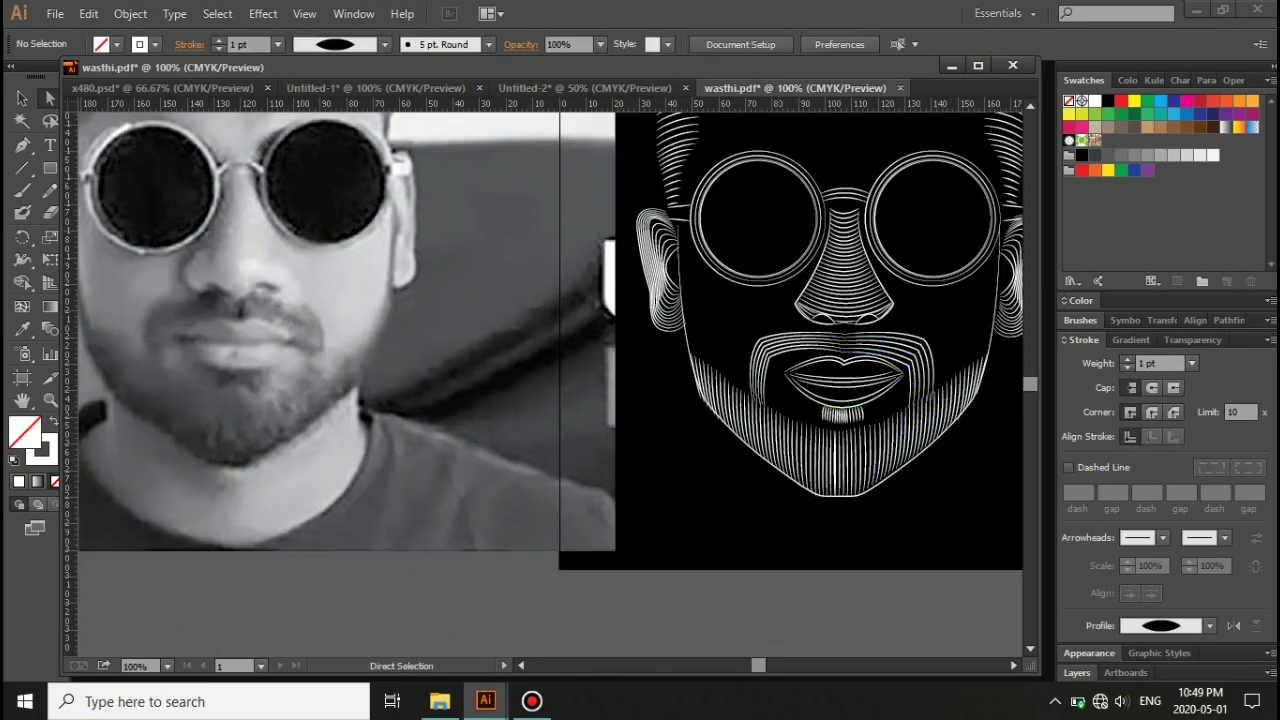
Step: Inspect the mouth path anchors, zooming between the mouth, face and whole portrait
scroll(860, 460, up, 1)
click(846, 356)
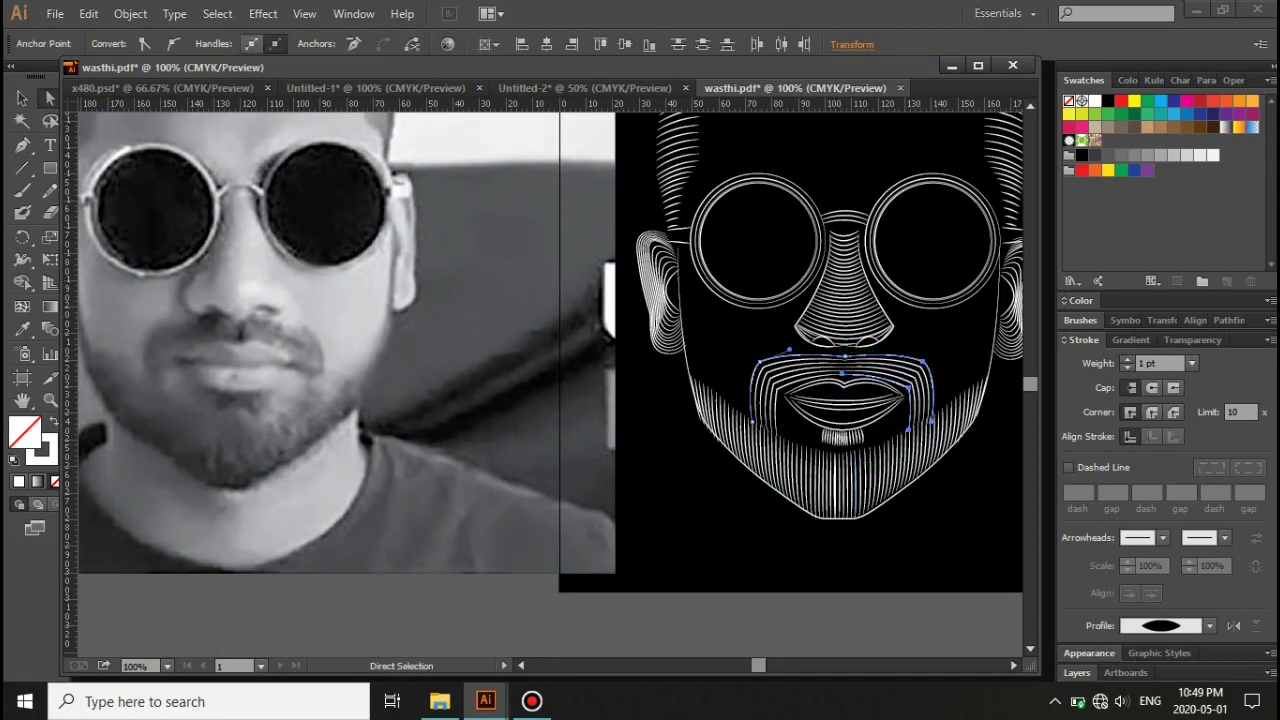
scroll(850, 400, down, 3)
key(v)
click(849, 563)
key(ctrl+minus)
scroll(640, 380, down, 3)
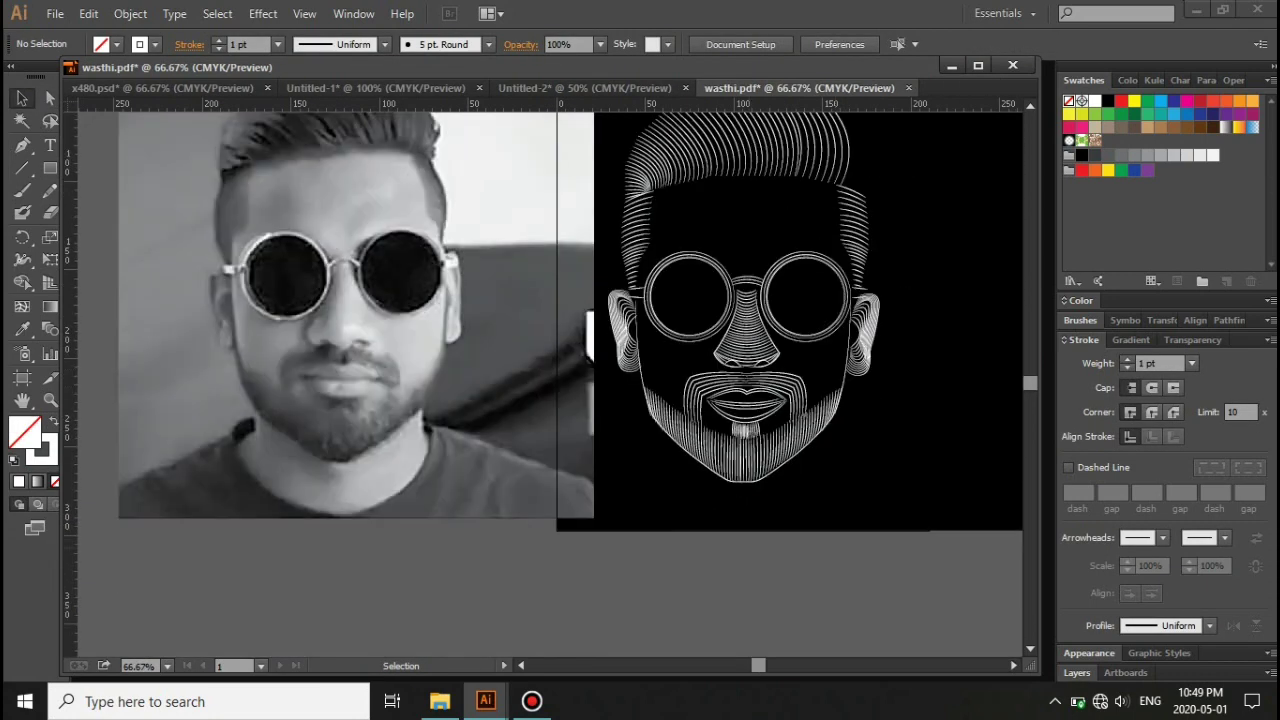
key(ctrl+plus)
key(a)
click(600, 490)
key(ctrl+plus)
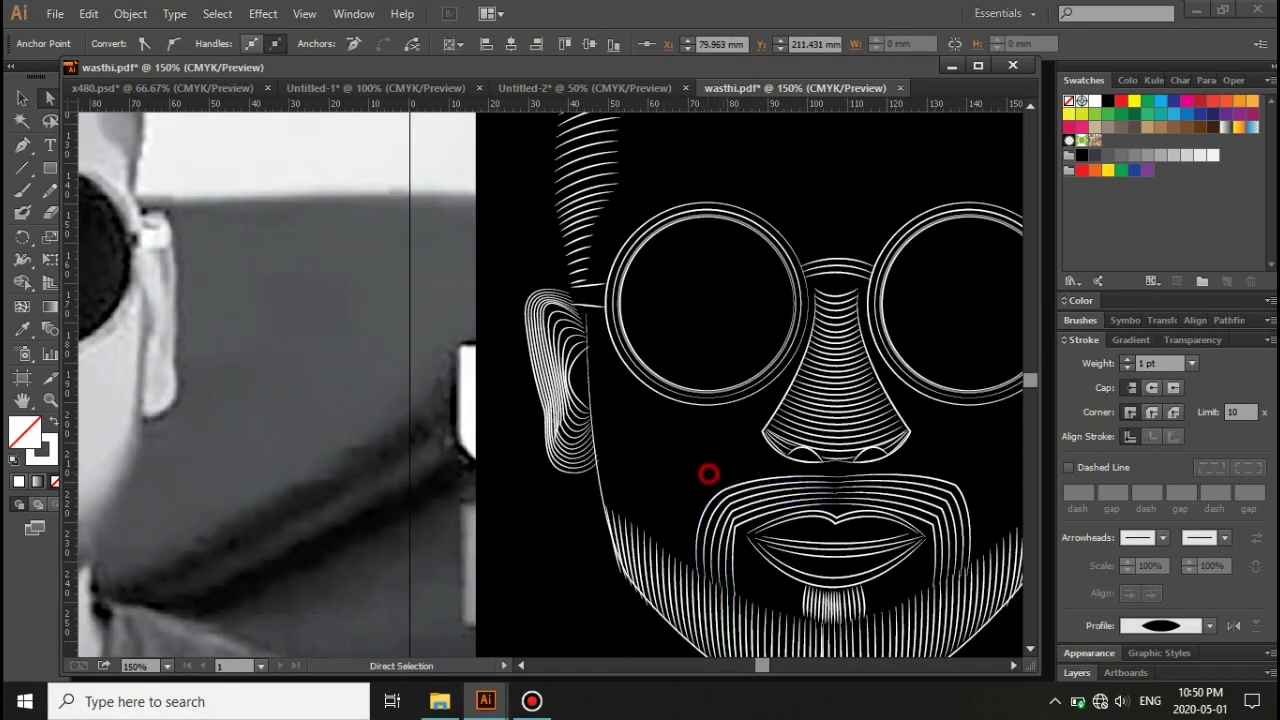
key(ctrl+minus)
key(ctrl+minus)
key(ctrl+shift+a)
key(ctrl+plus)
key(ctrl+plus)
key(ctrl+plus)
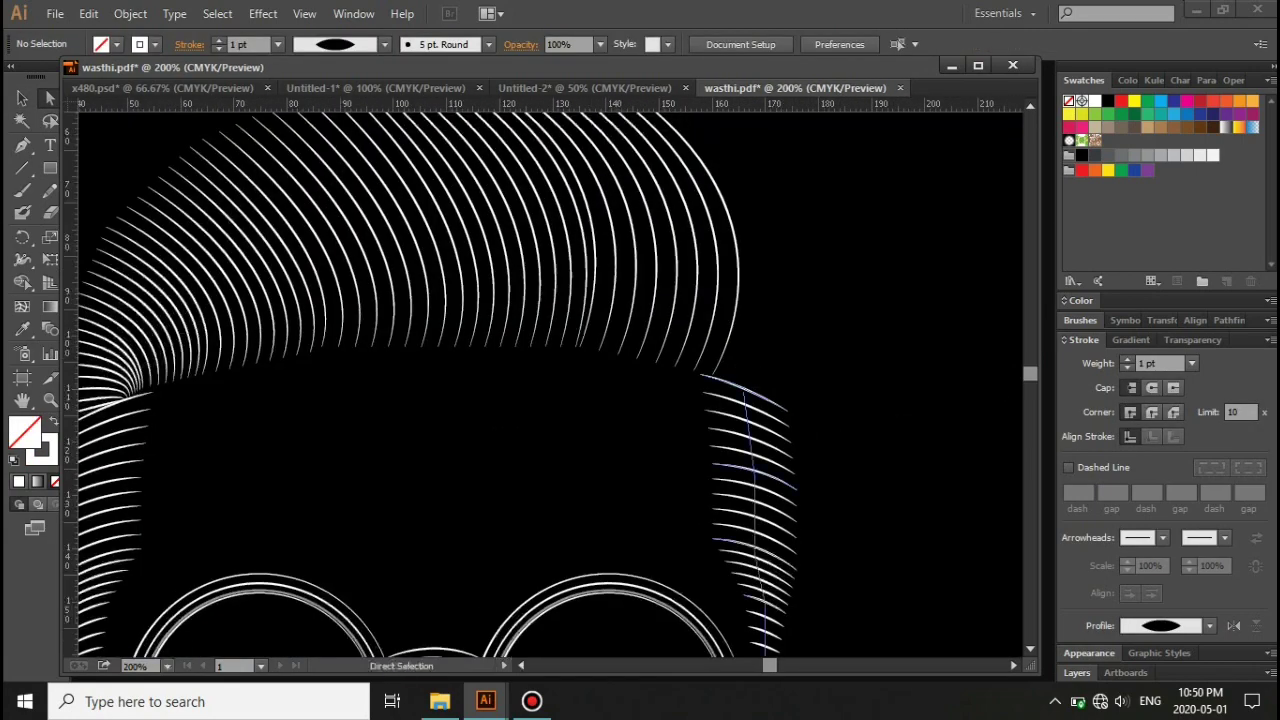
Step: Pen-draw short strokes at the right edge of the hair fringe and zoom out
key(p)
mouse_move(745, 330)
mouse_down()
mouse_move(728, 372)
mouse_move(745, 375)
mouse_up()
key(ctrl+shift+a)
key(v)
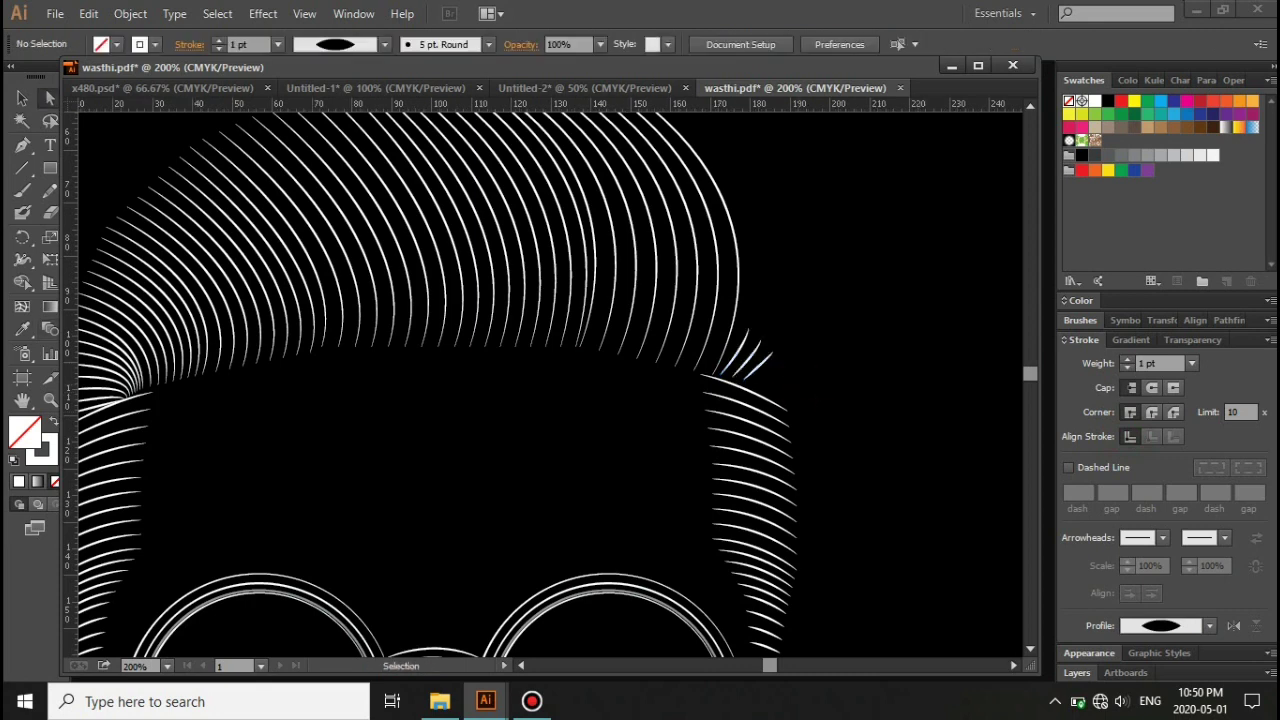
key(ctrl+minus)
key(ctrl+minus)
key(ctrl+minus)
key(a)
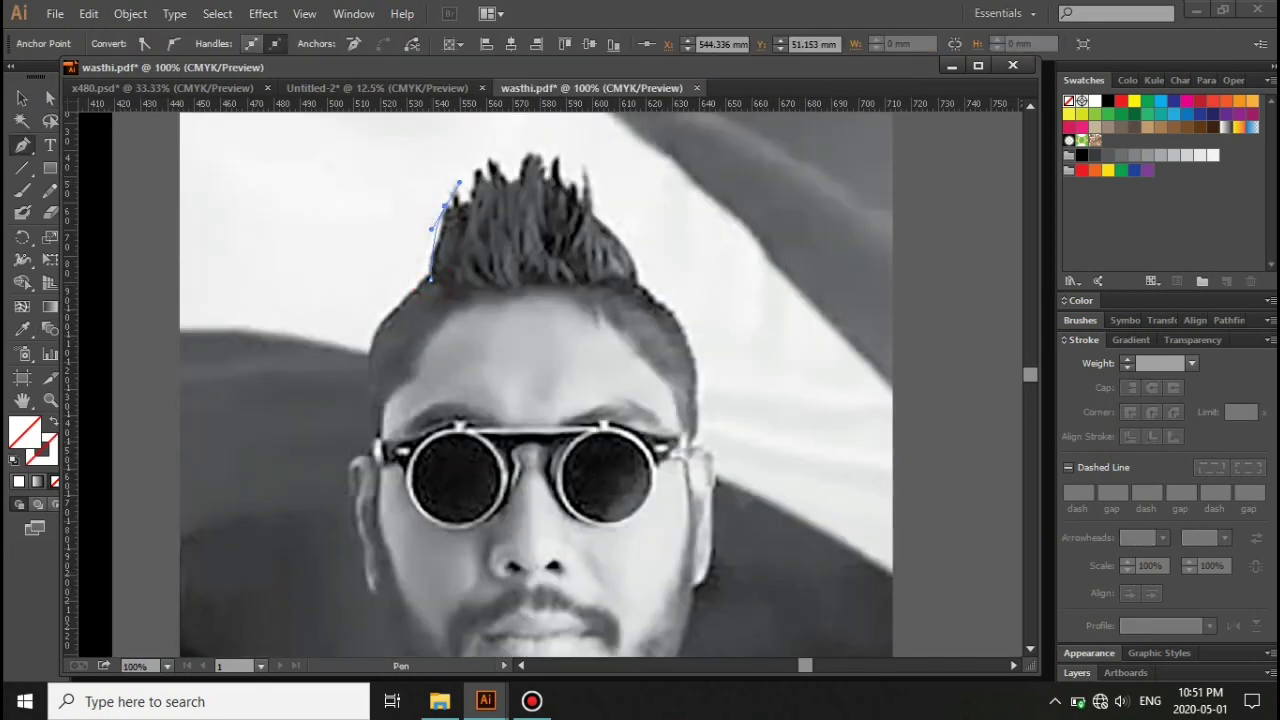
Step: Trace yellow strokes up the spiky hair and pull one stroke's bottom point left
click(541, 272)
drag(537, 165, 530, 131)
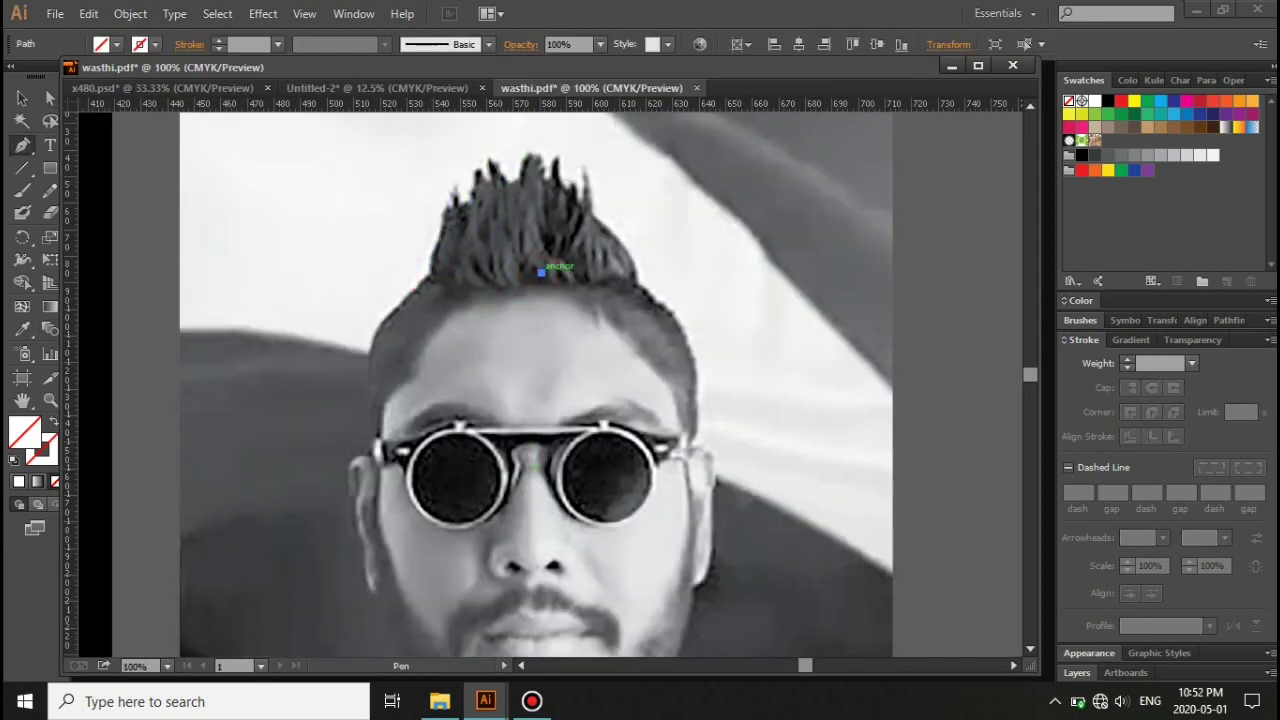
drag(627, 288, 632, 313)
key(v)
key(ctrl+a)
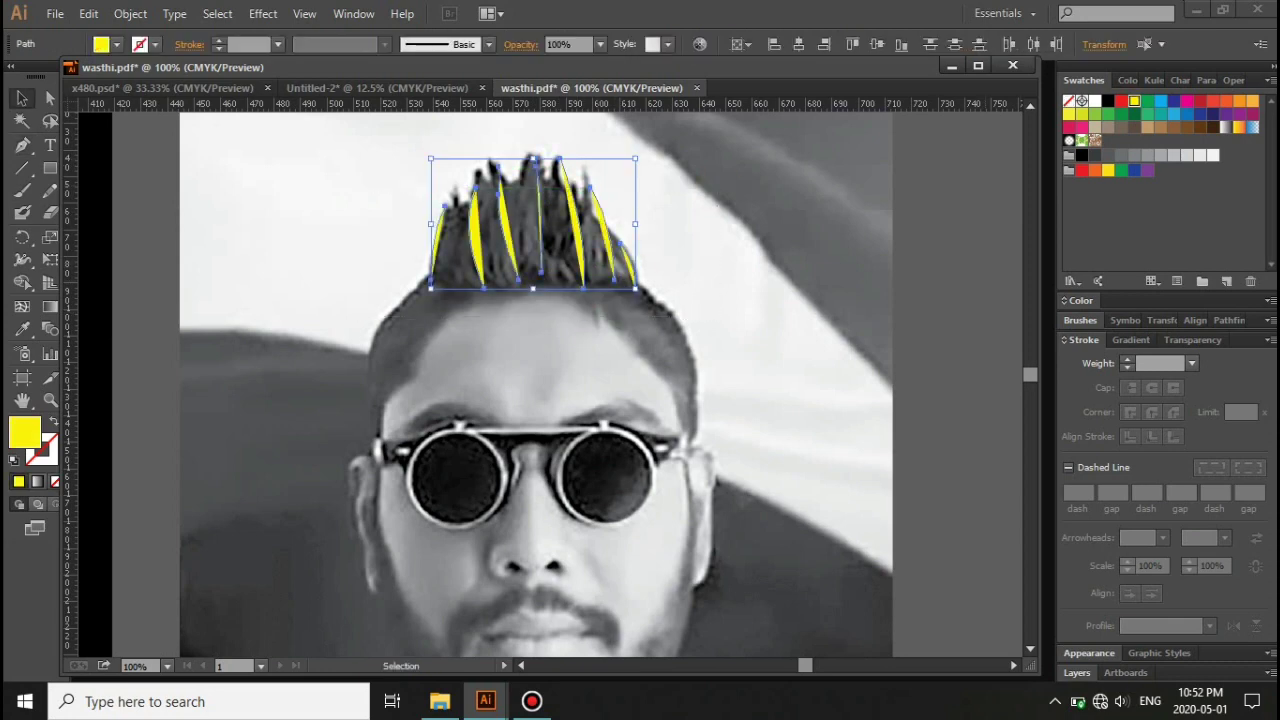
key(a)
key(ctrl+plus)
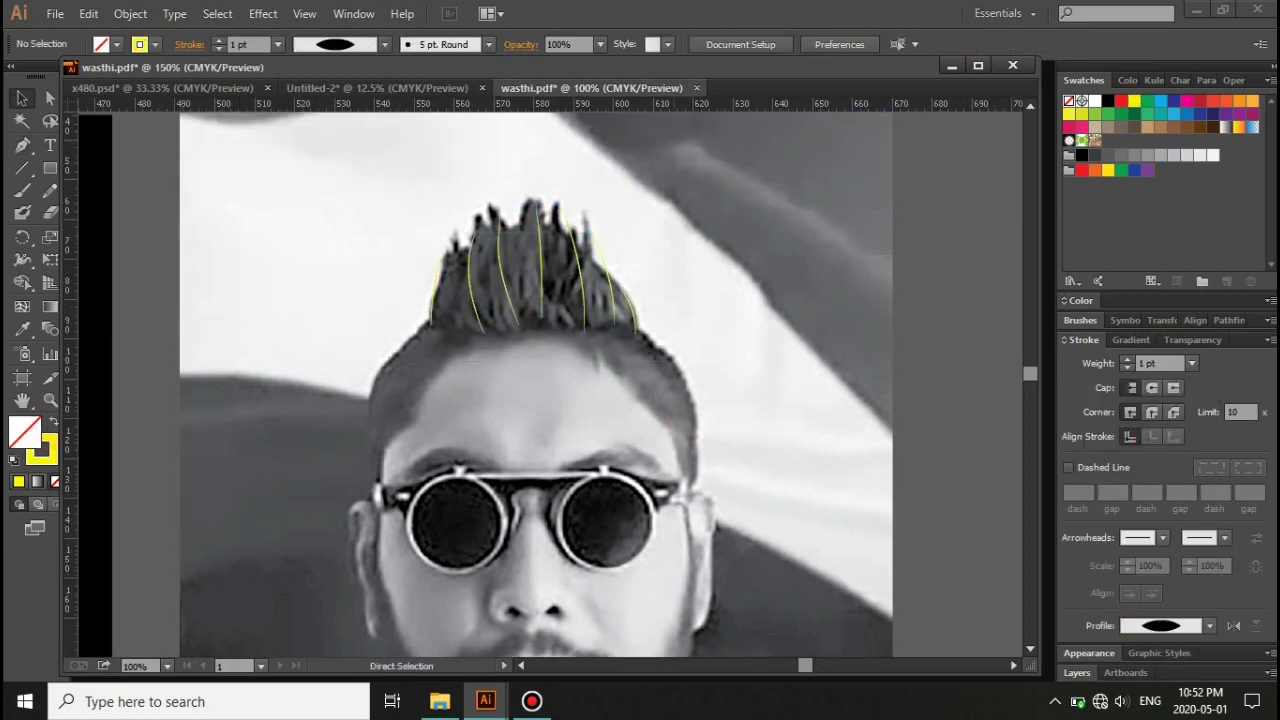
drag(453, 306, 440, 306)
key(ctrl+shift+a)
Step: Draw curved yellow strokes along the right hairline down to the temple
scroll(550, 385, down, 2)
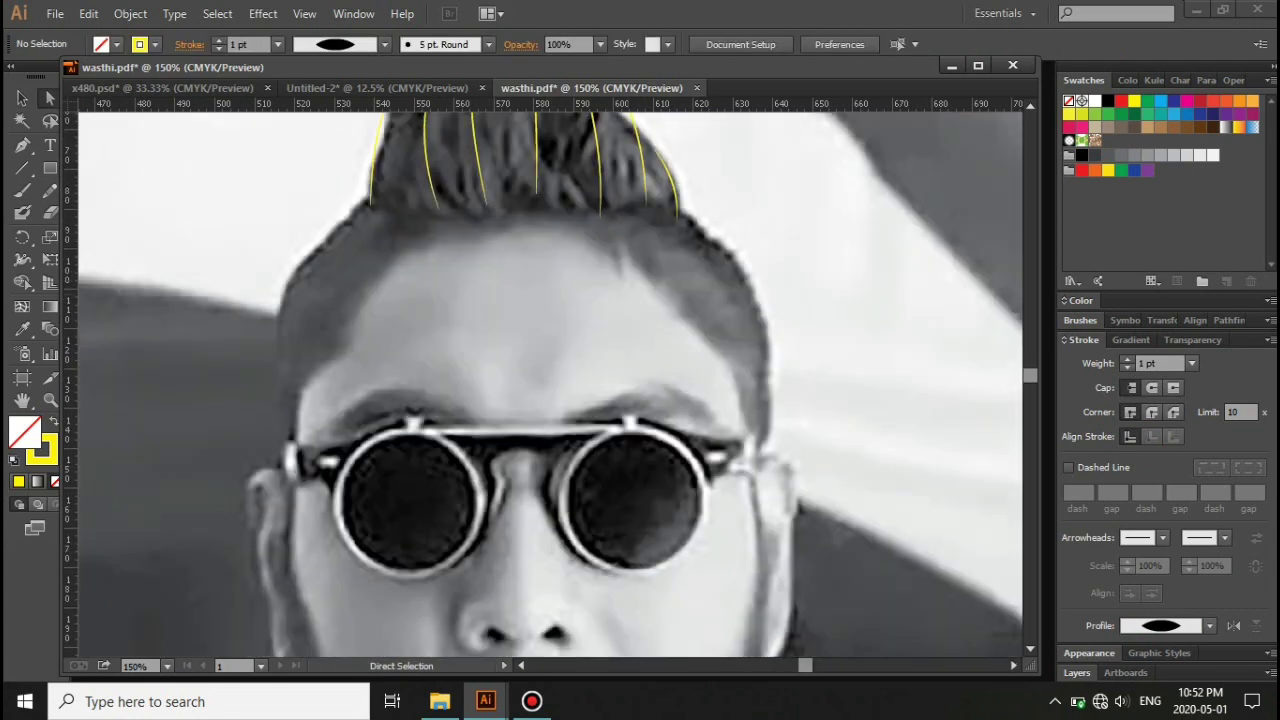
drag(627, 232, 697, 232)
drag(645, 270, 700, 262)
drag(742, 265, 770, 272)
drag(688, 325, 730, 310)
mouse_move(760, 318)
mouse_down()
mouse_move(792, 326)
mouse_move(795, 366)
mouse_move(790, 356)
mouse_up()
drag(752, 381, 778, 386)
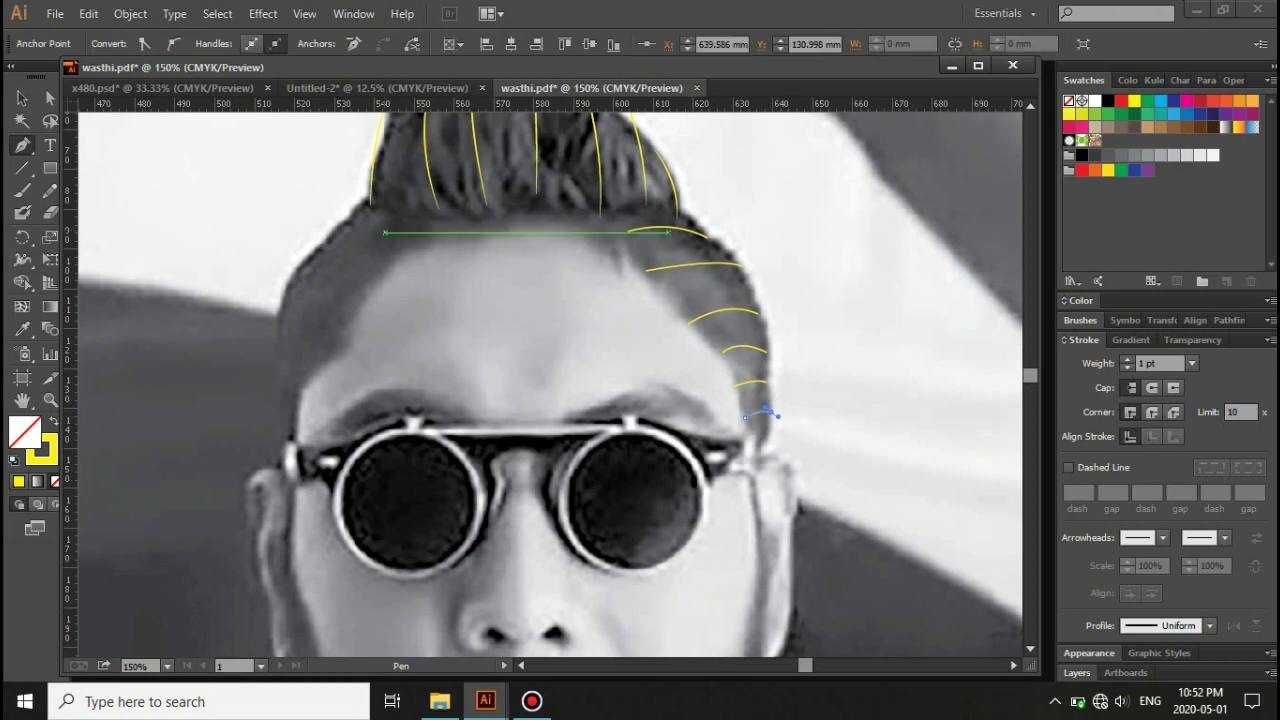
Step: Try drawing strokes along the left hairline, then undo them
mouse_move(350, 218)
mouse_down()
mouse_move(372, 214)
mouse_move(440, 250)
mouse_up()
mouse_move(327, 242)
mouse_down()
mouse_move(350, 240)
mouse_move(400, 285)
mouse_up()
click(283, 300)
mouse_move(360, 308)
mouse_down()
mouse_move(385, 318)
mouse_move(309, 380)
mouse_move(290, 432)
mouse_move(290, 386)
mouse_up()
click(280, 345)
click(276, 382)
click(280, 410)
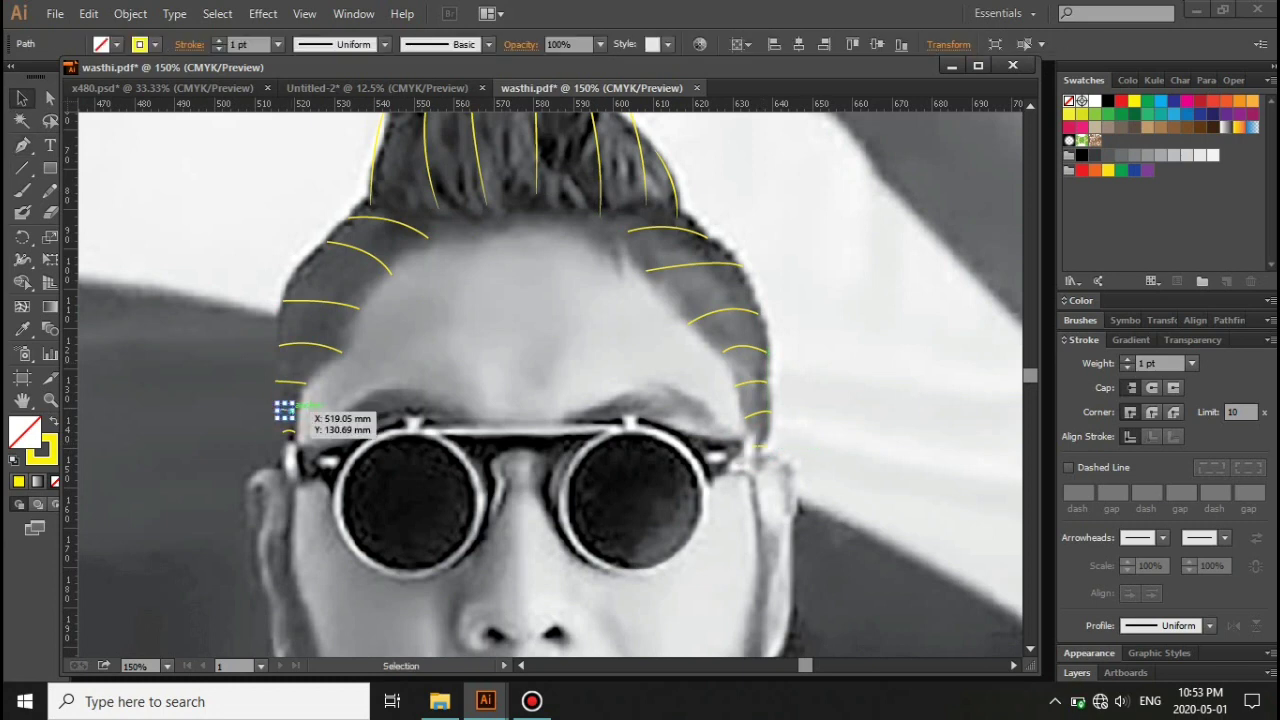
drag(312, 342, 338, 352)
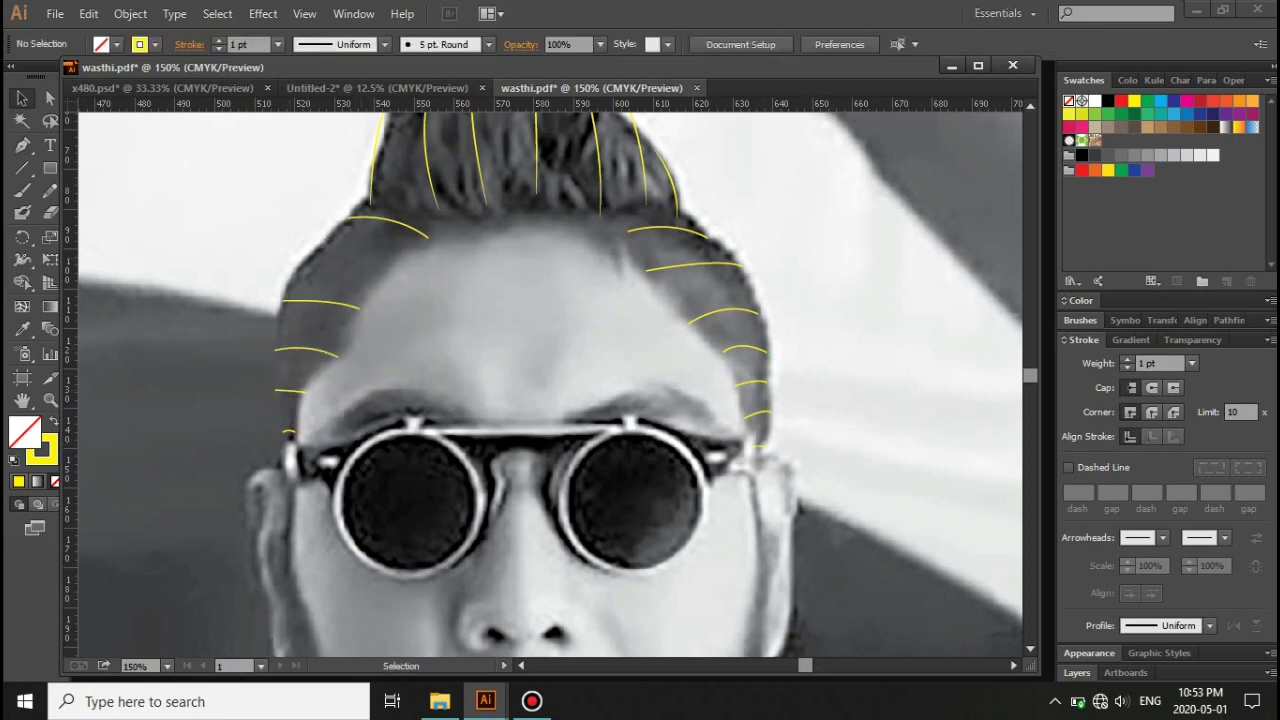
key(ctrl+z)
key(ctrl+z)
key(ctrl+z)
key(a)
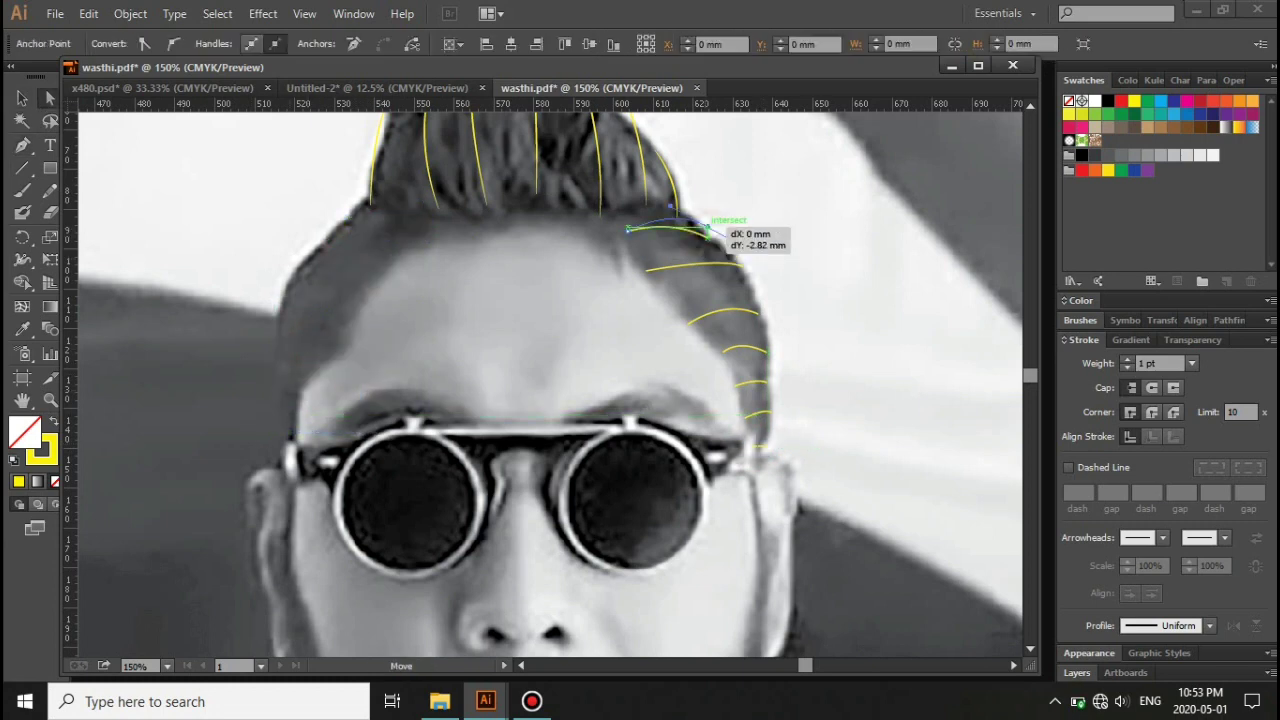
Step: Reshape the top-right hairline stroke and pull down the lower stroke's end
drag(706, 232, 706, 227)
drag(645, 270, 655, 284)
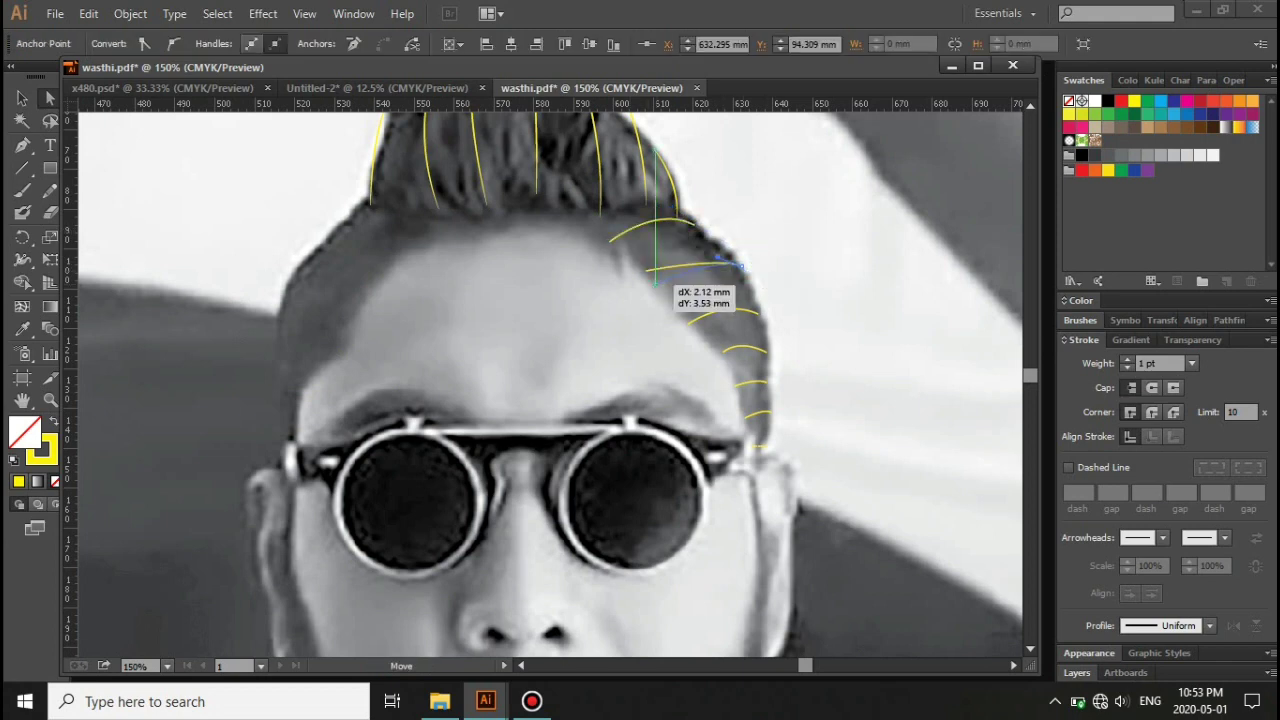
key(ctrl+shift+a)
scroll(550, 385, down, 2)
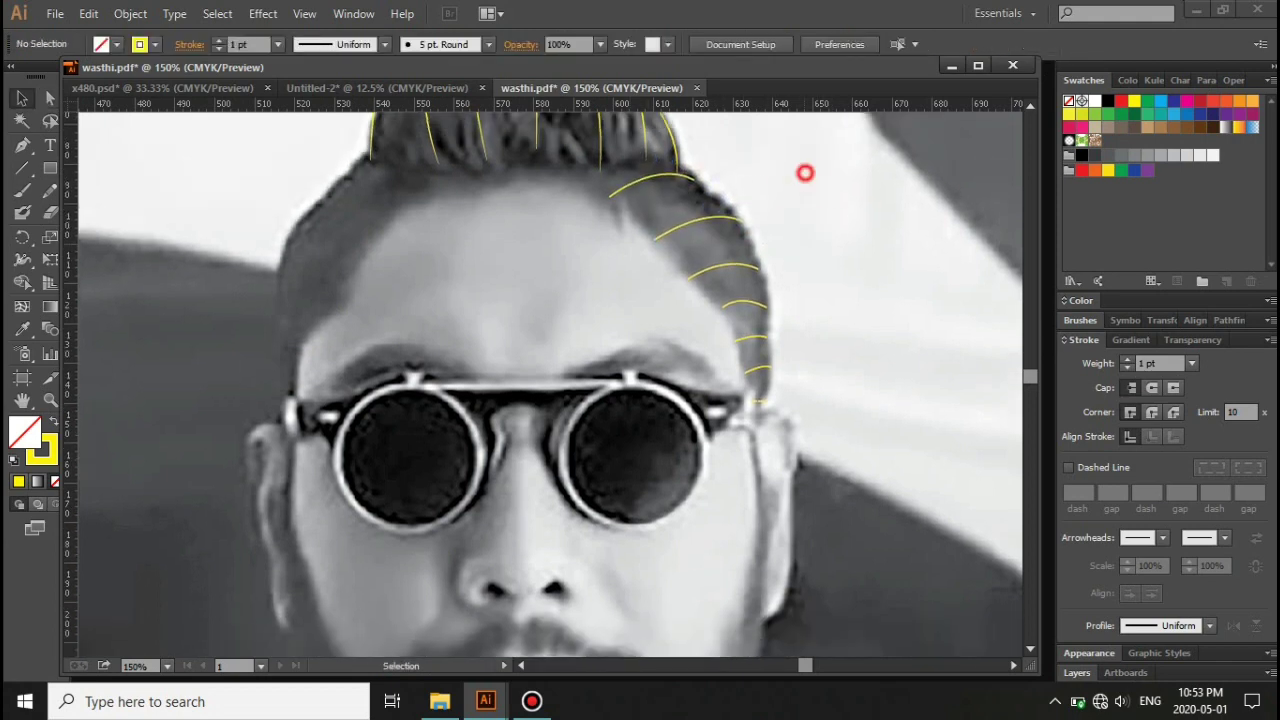
Step: Reflect a copy of the right-side hairline strokes onto the left hairline
drag(805, 172, 563, 380)
right_click(455, 208)
click(700, 505)
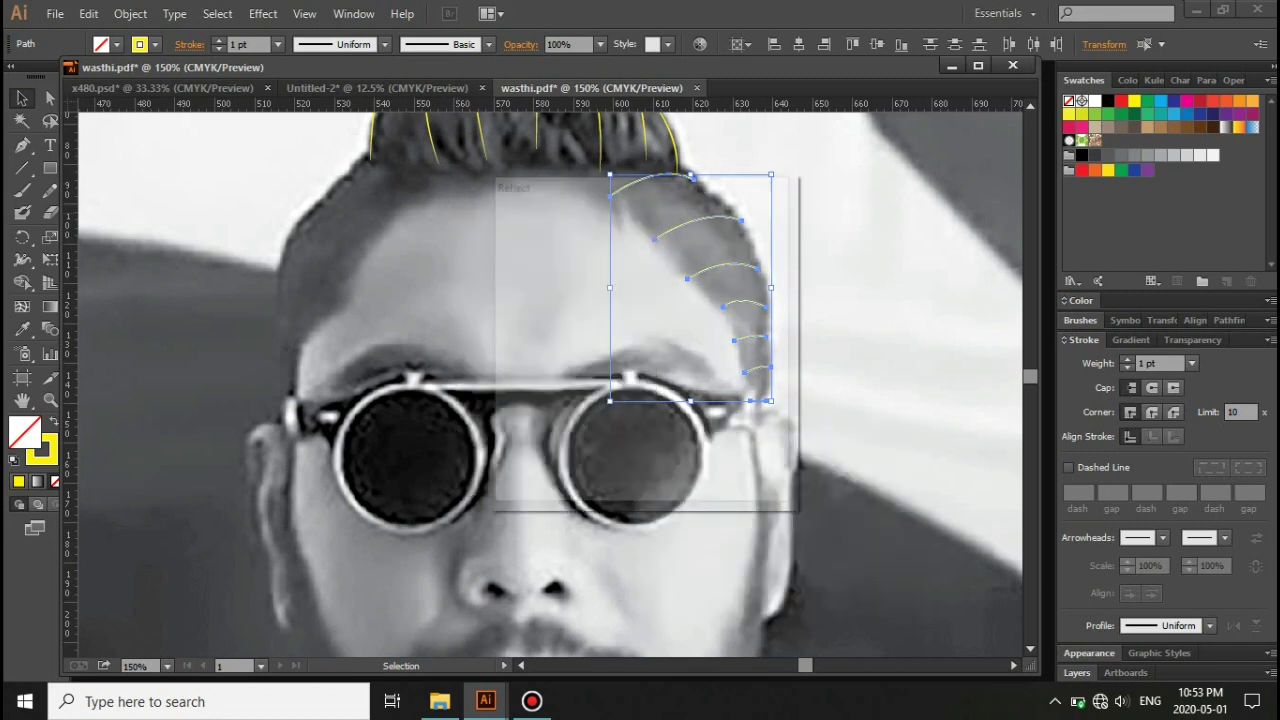
drag(690, 290, 360, 330)
key(ctrl+shift+a)
key(ctrl+minus)
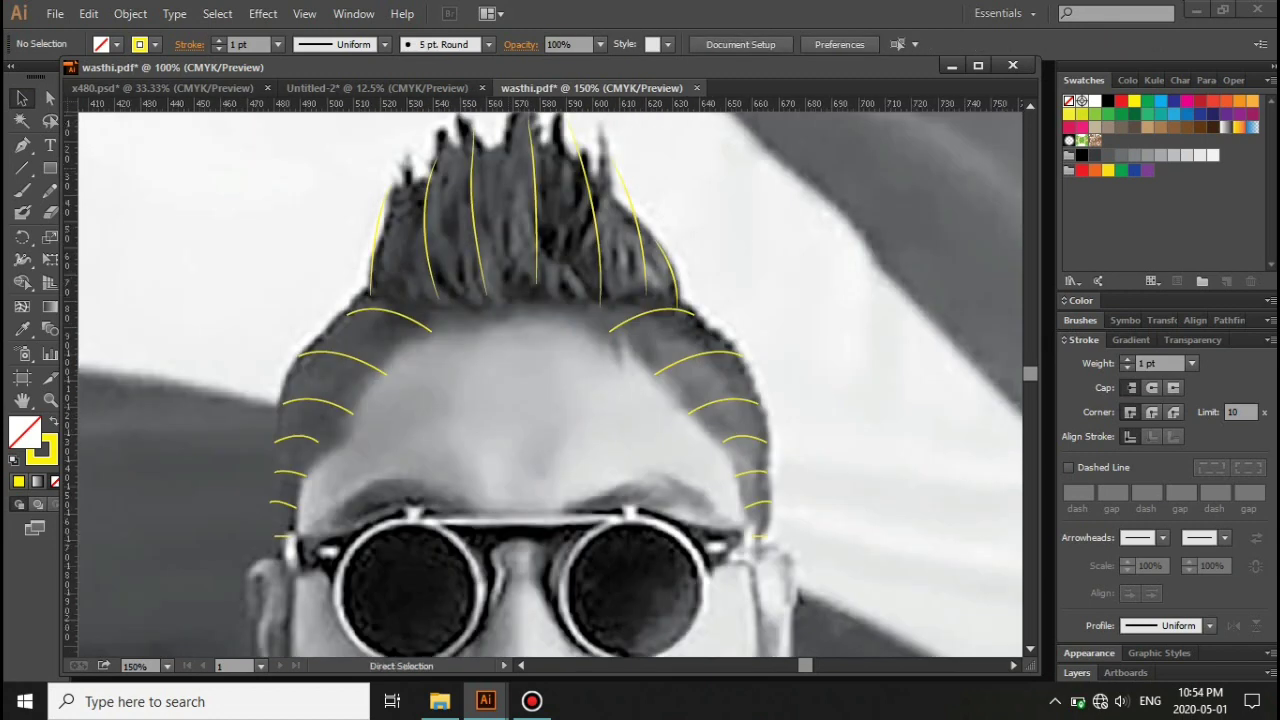
Step: Draw a circle fitted to the right lens and copy it onto the left lens
key(ctrl+plus)
drag(610, 340, 676, 408)
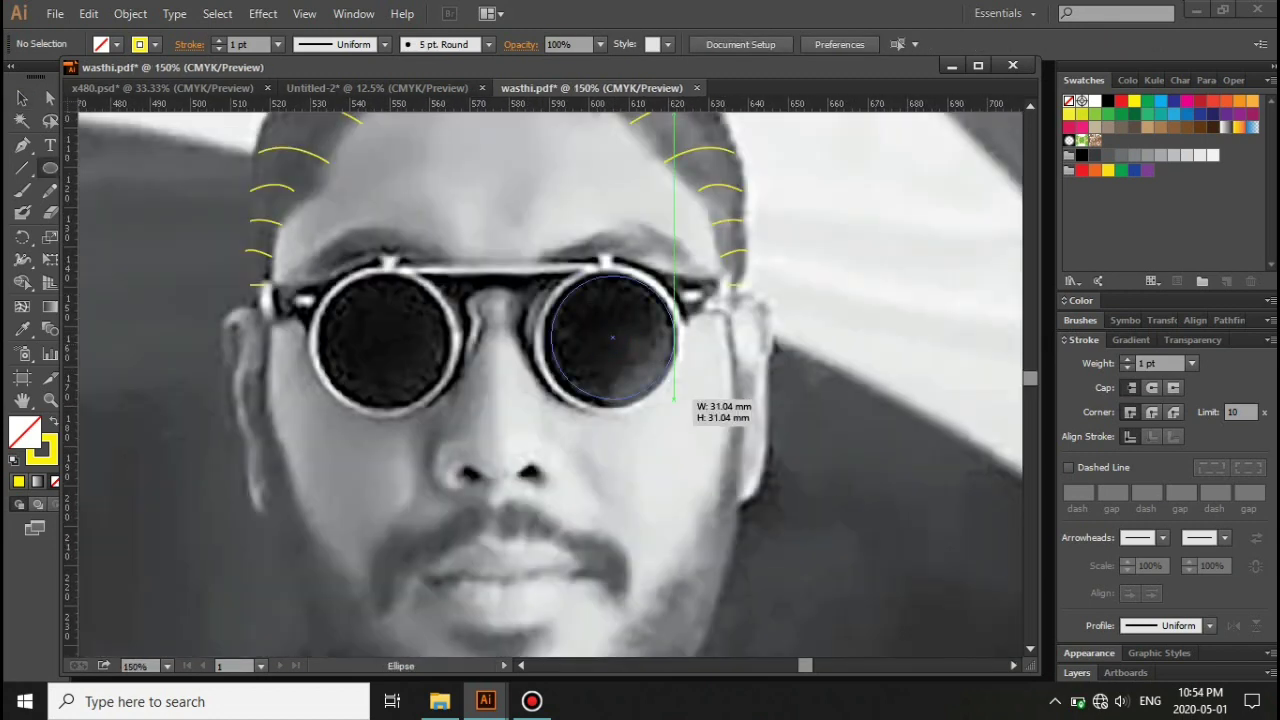
key(v)
drag(676, 274, 686, 264)
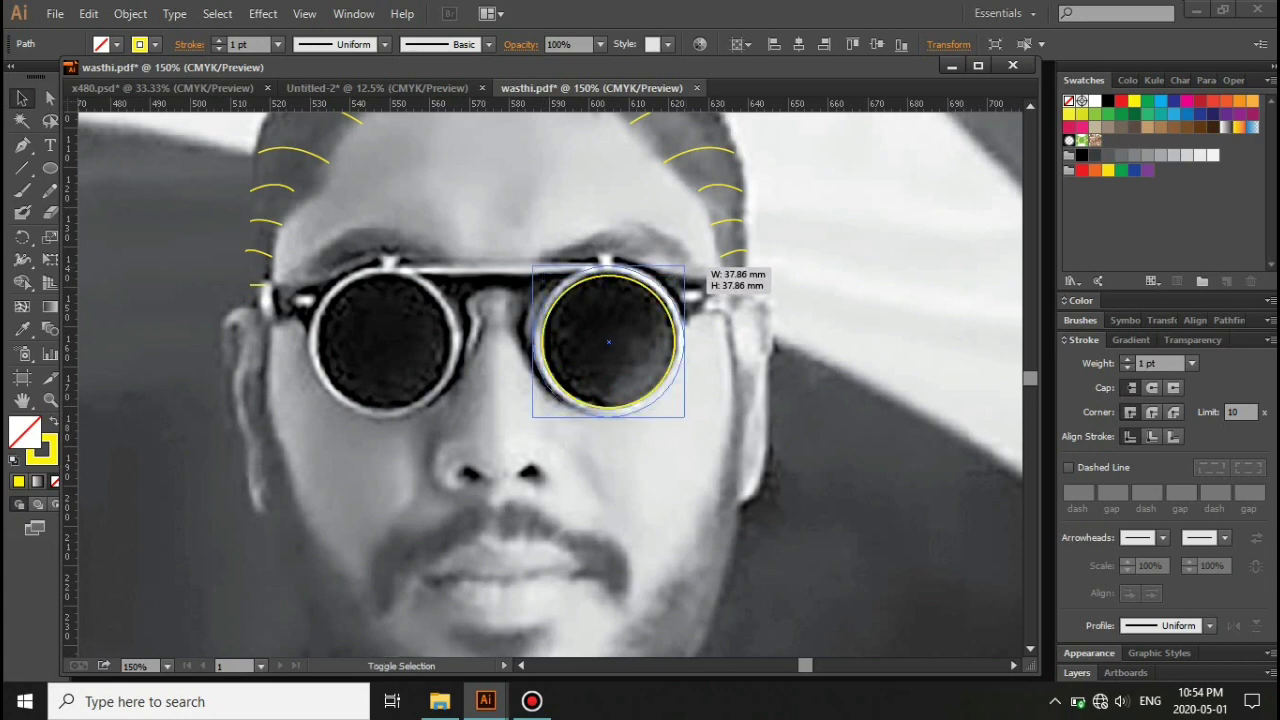
drag(684, 342, 463, 342)
key(ctrl+shift+a)
Step: Draw a line along the glasses' top bar
key(ctrl+plus)
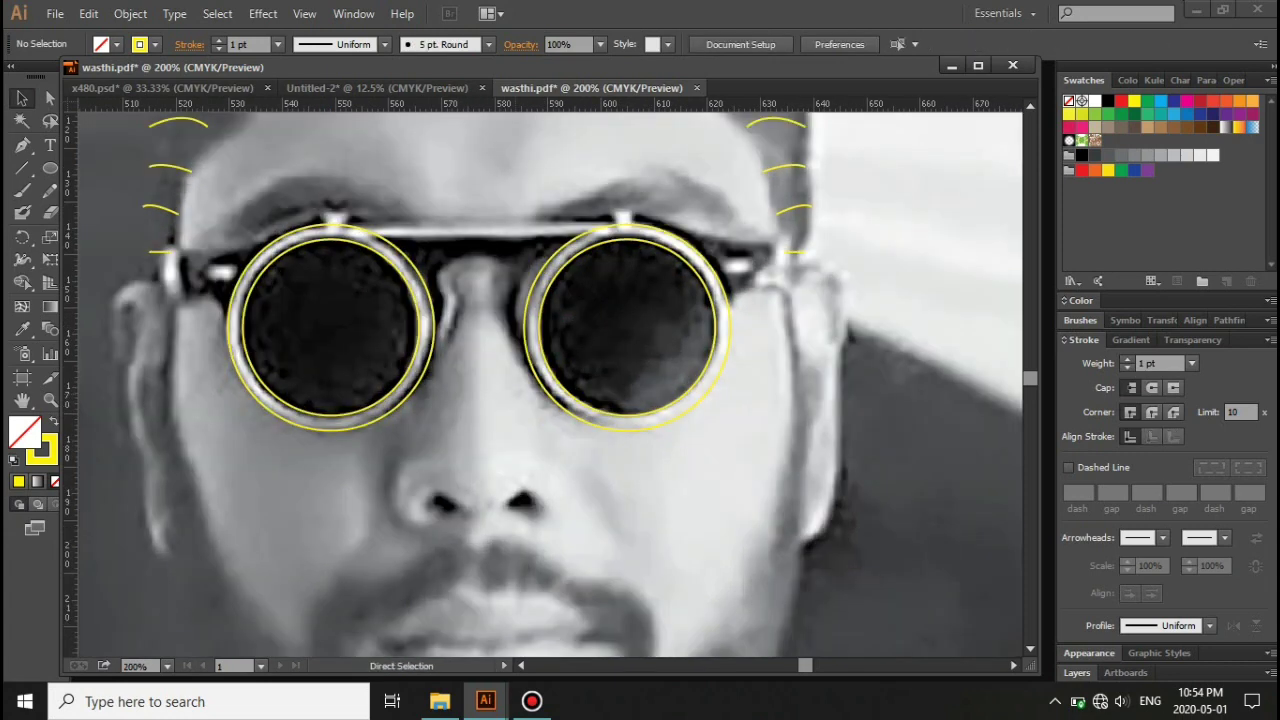
click(372, 226)
click(625, 222)
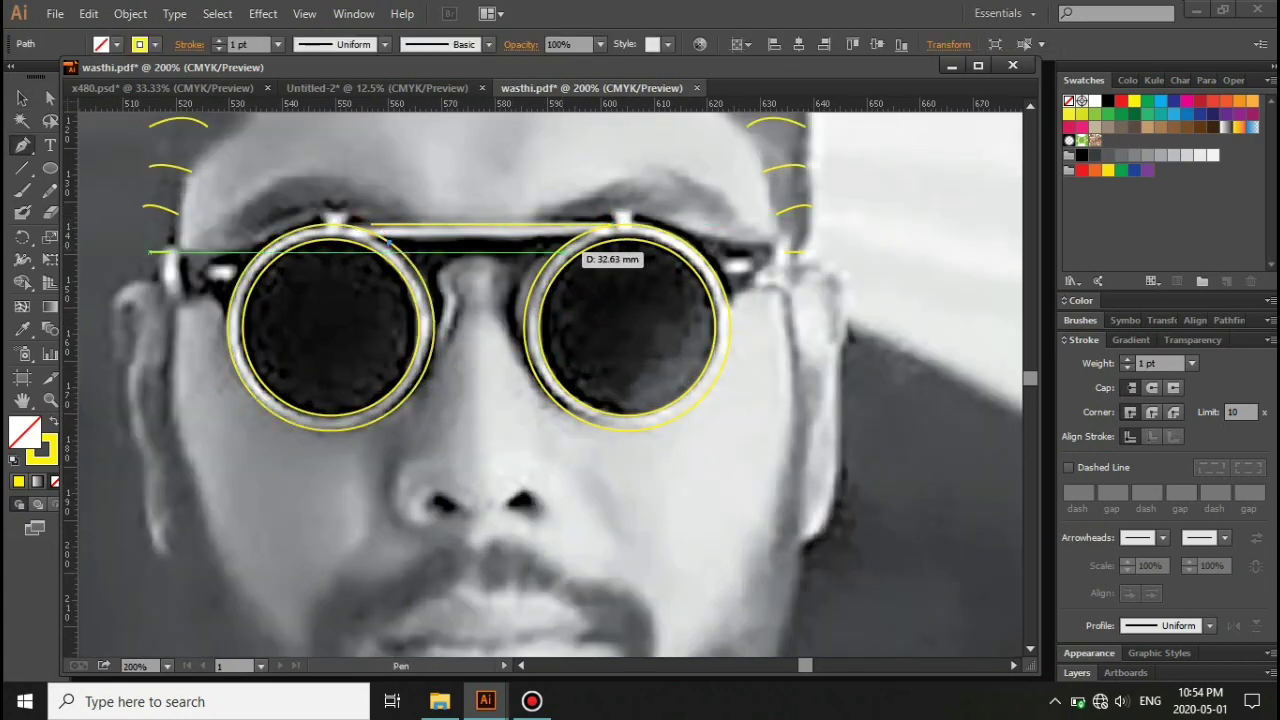
click(578, 237)
key(ctrl+minus)
Step: Trace the face outline from the left ear around the jaw to the right side
drag(240, 270, 373, 386)
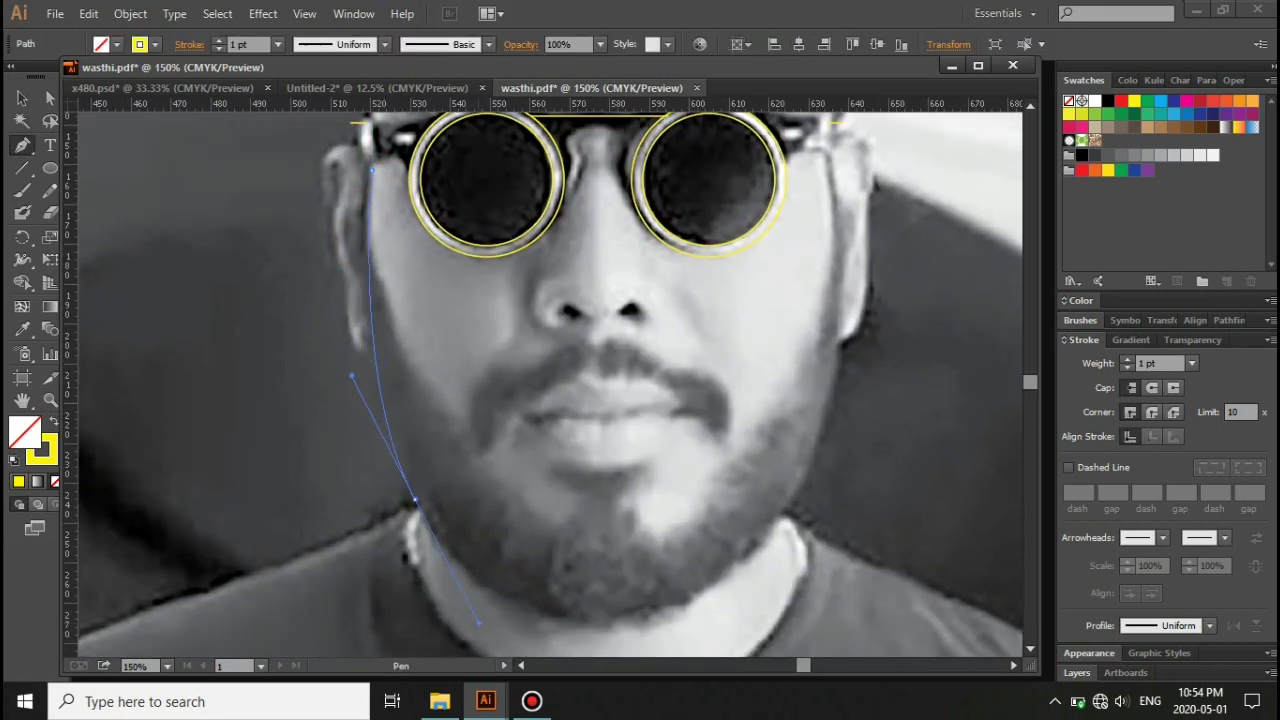
click(415, 500)
scroll(609, 533, down, 2)
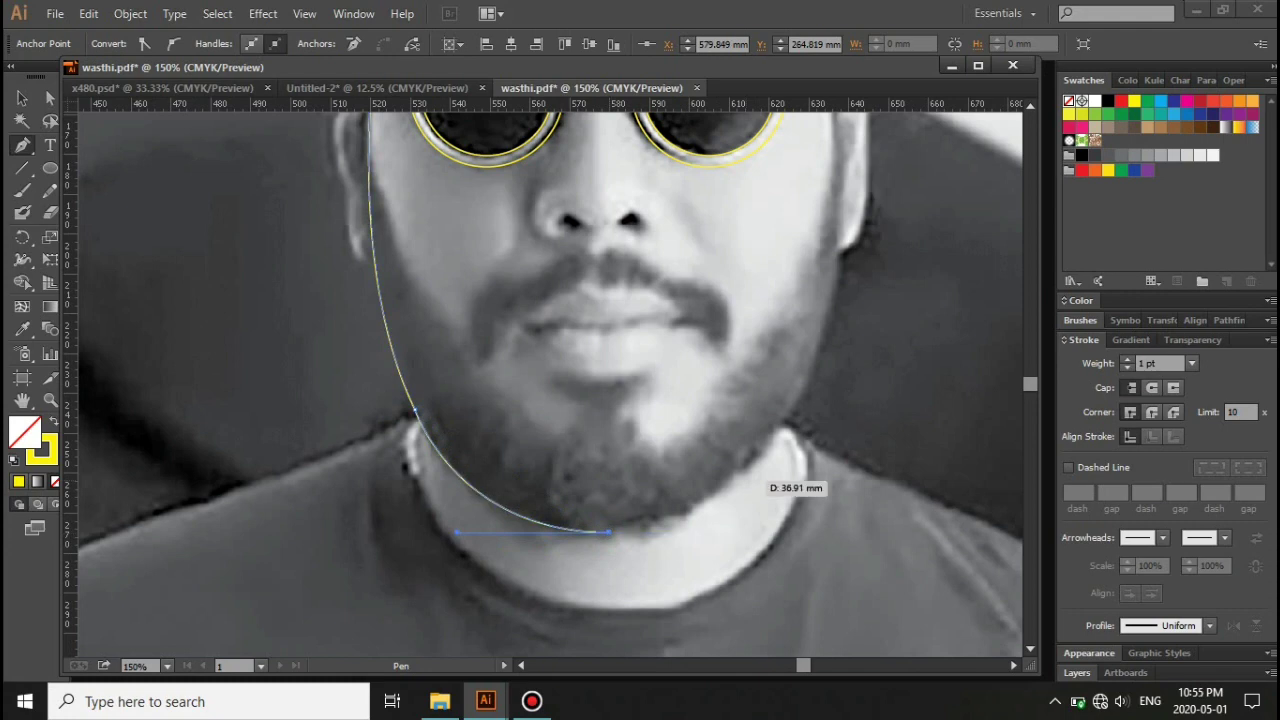
scroll(800, 420, up, 5)
drag(835, 250, 806, 140)
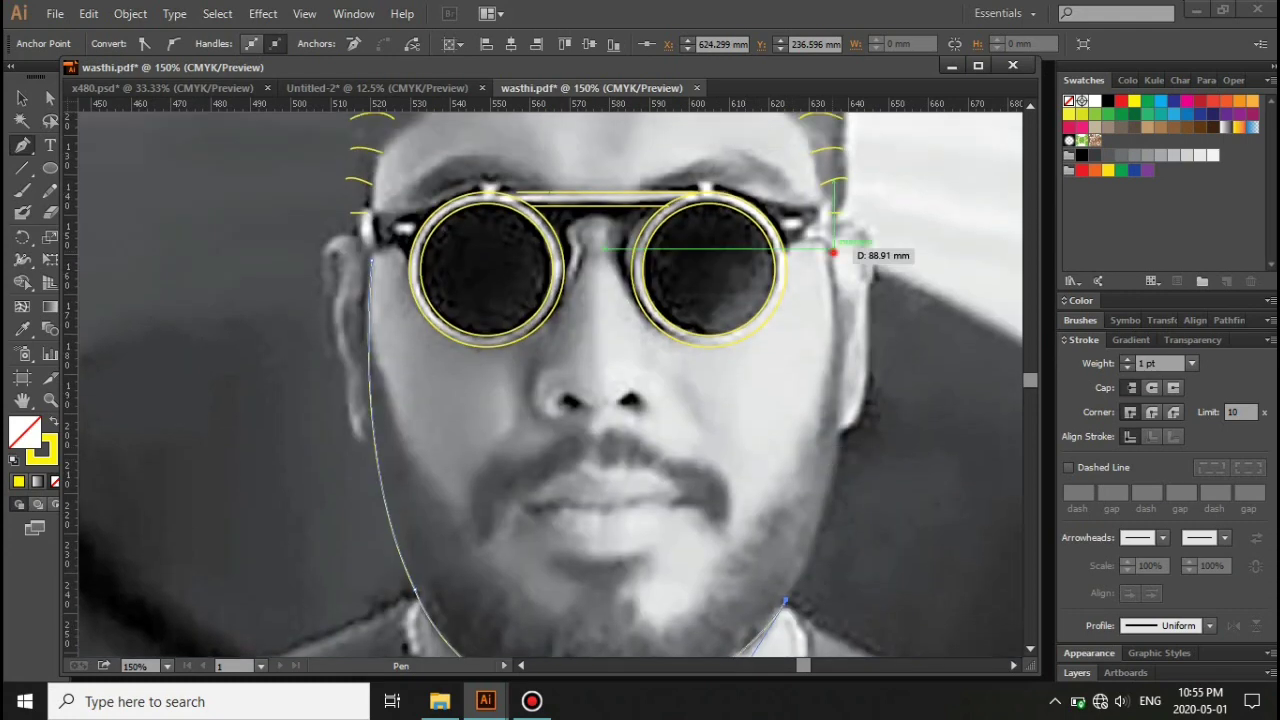
scroll(865, 480, up, 2)
scroll(868, 440, down, 5)
scroll(870, 400, down, 1)
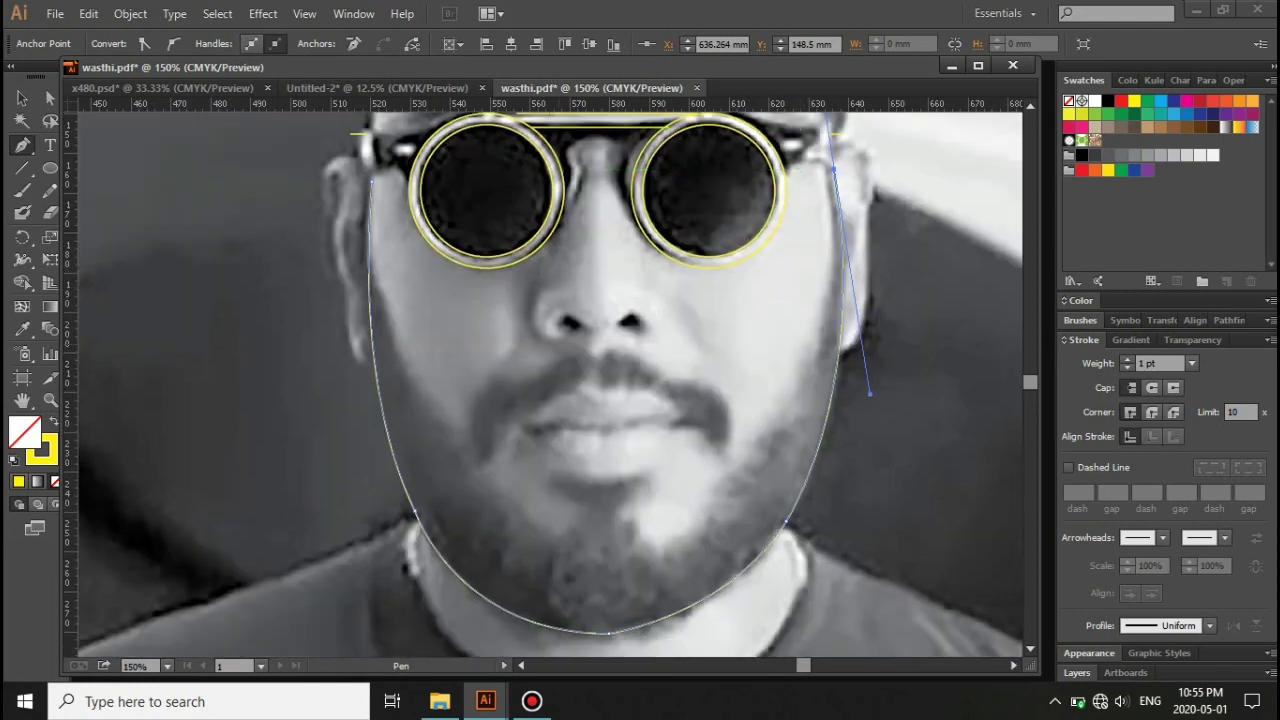
ctrl+click(872, 372)
key(ctrl+equal)
scroll(614, 377, up, 3)
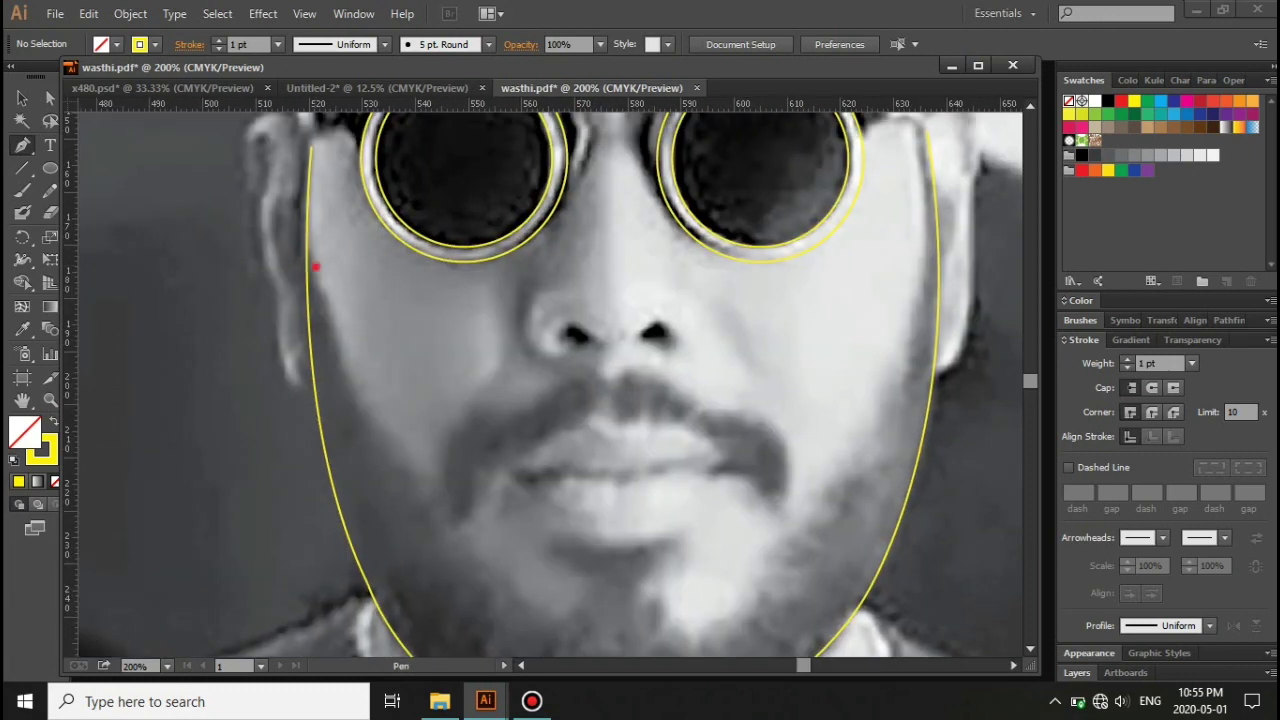
Step: Draw curved hatch strokes along the left cheek and jaw
click(316, 267)
click(330, 324)
drag(334, 460, 336, 517)
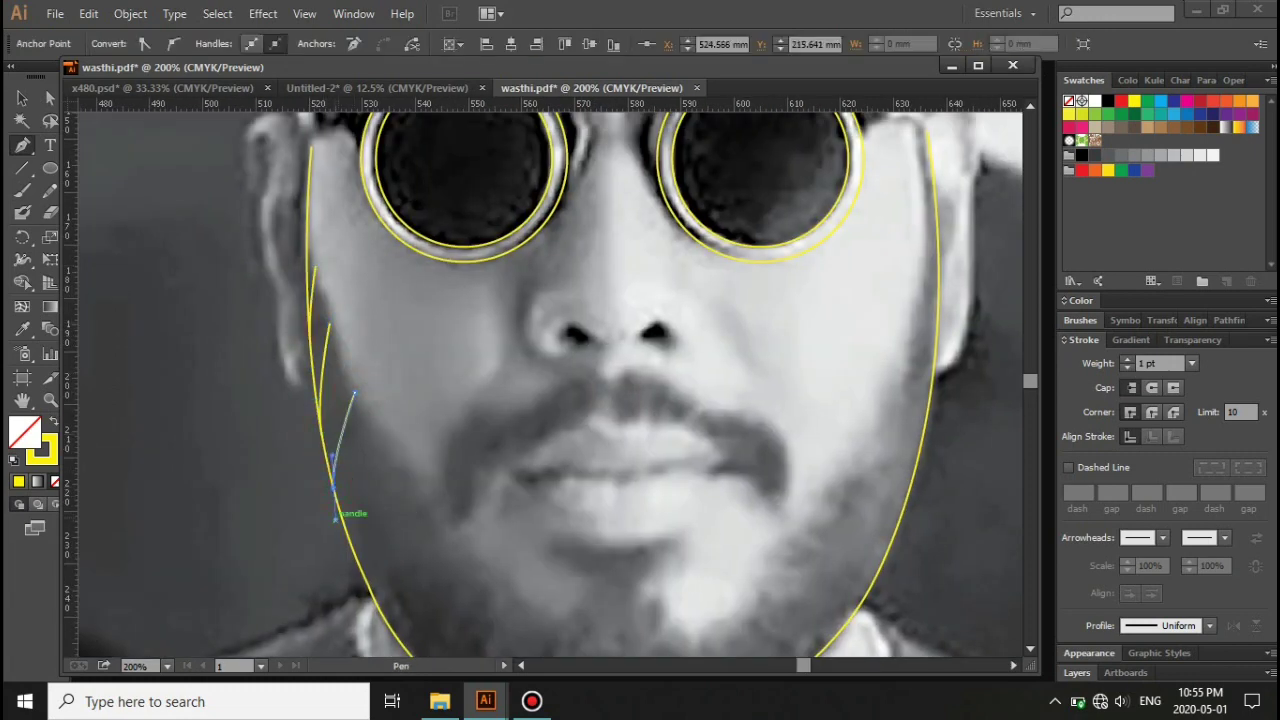
scroll(336, 517, down, 3)
click(353, 282)
click(375, 328)
click(403, 368)
click(437, 420)
drag(407, 488, 402, 570)
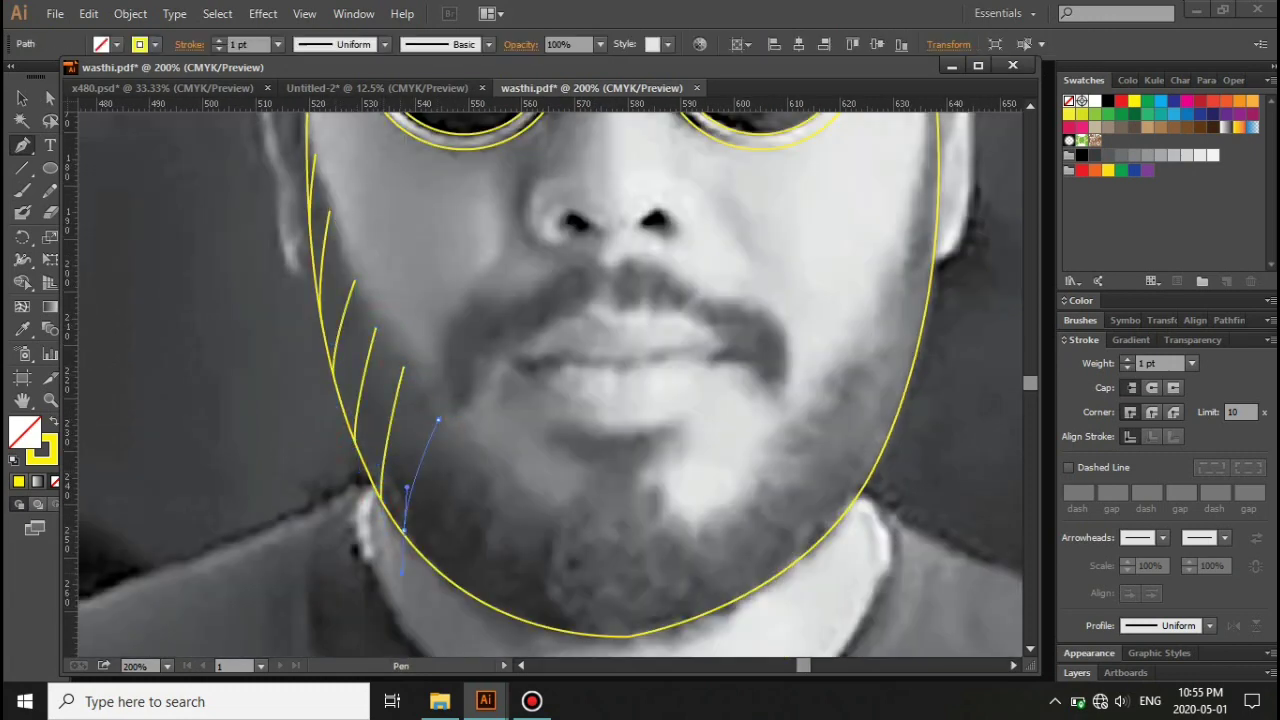
scroll(402, 570, down, 3)
Step: Add more beard hatch strokes running toward the chin
click(468, 335)
mouse_move(440, 430)
mouse_down()
mouse_move(438, 465)
mouse_move(482, 538)
mouse_move(528, 471)
mouse_up()
click(507, 363)
click(545, 389)
click(585, 389)
drag(577, 518, 571, 514)
click(611, 388)
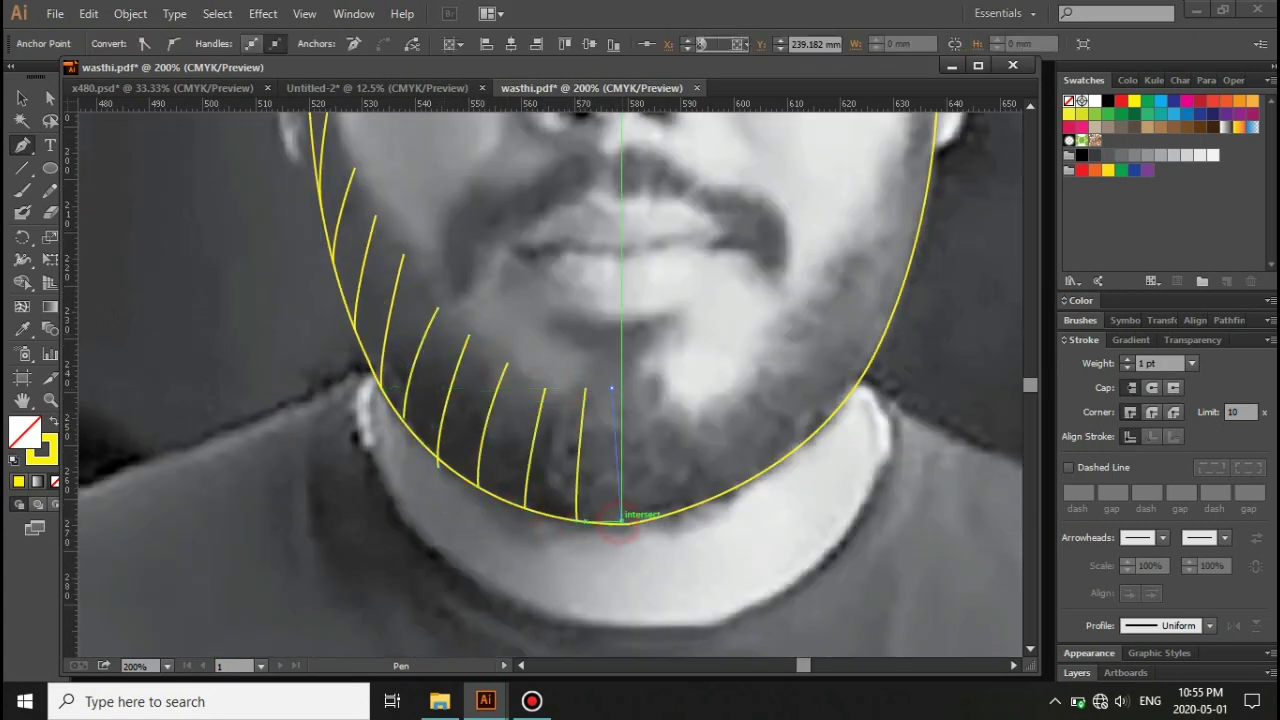
click(621, 520)
Step: Adjust anchors on the centre chin and left-jaw hatch strokes
key(a)
click(592, 380)
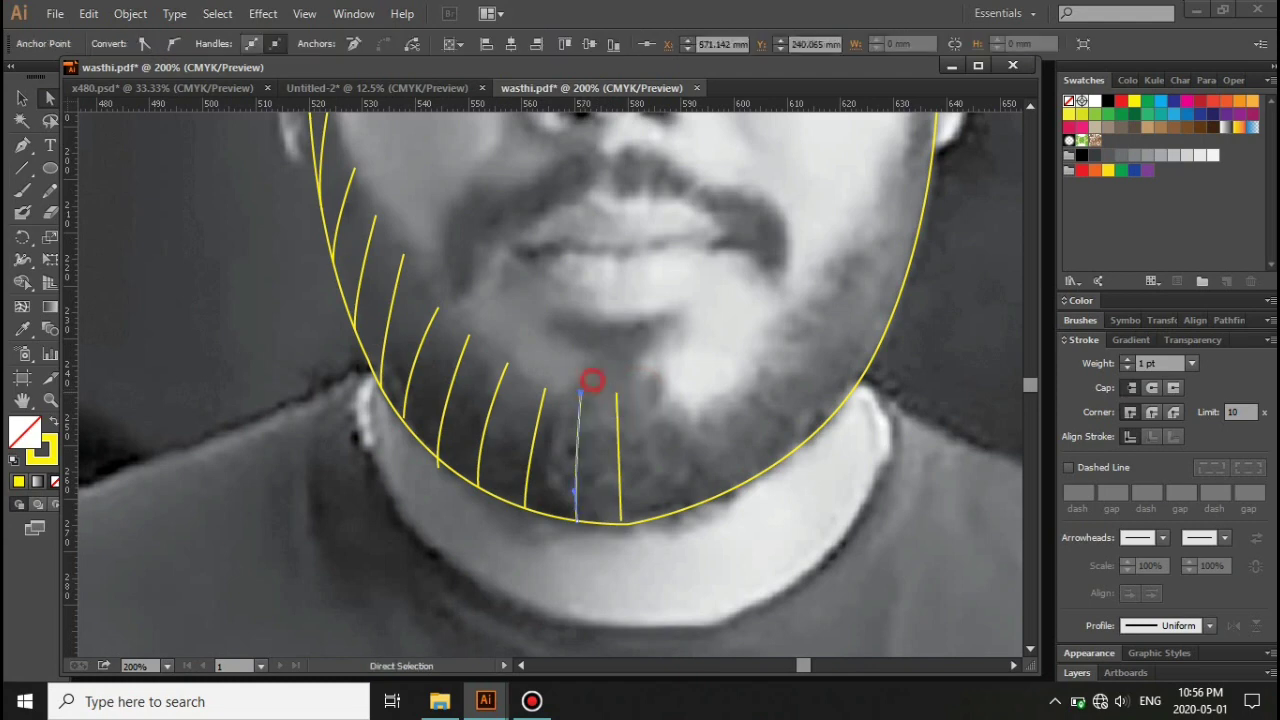
scroll(480, 400, up, 1)
click(436, 348)
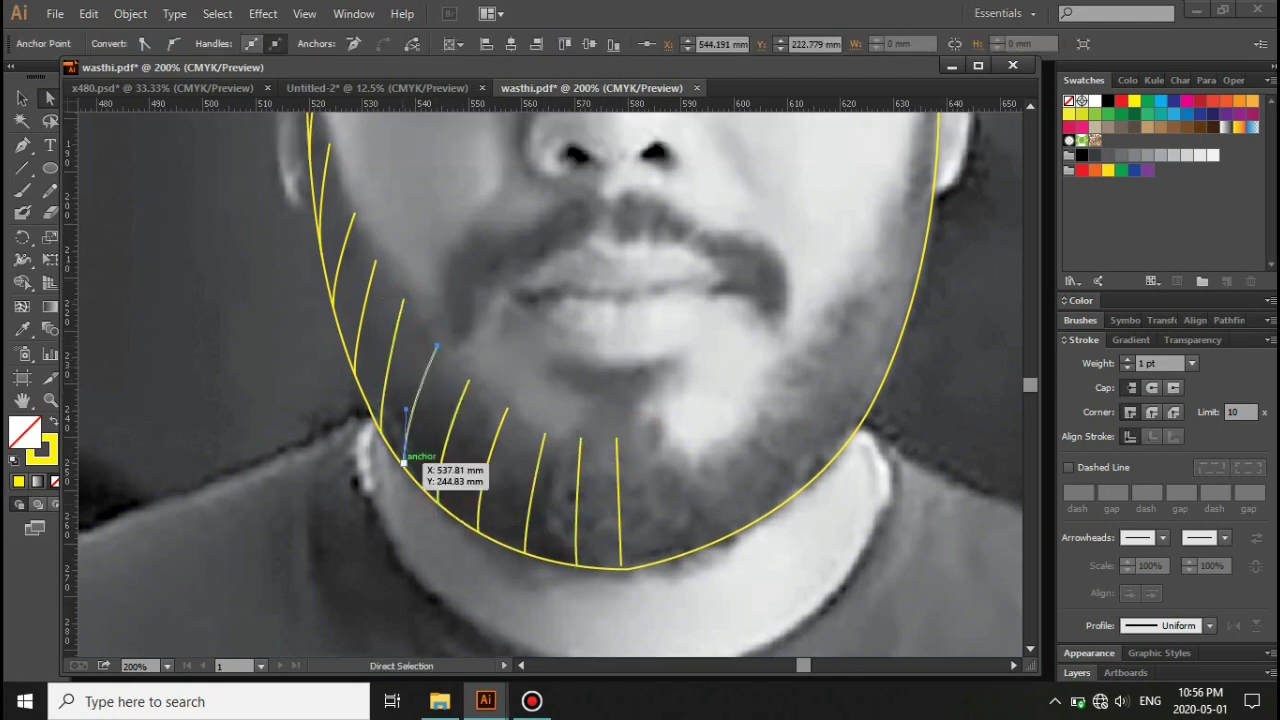
click(480, 420)
scroll(420, 420, up, 3)
key(ctrl+minus)
key(ctrl+minus)
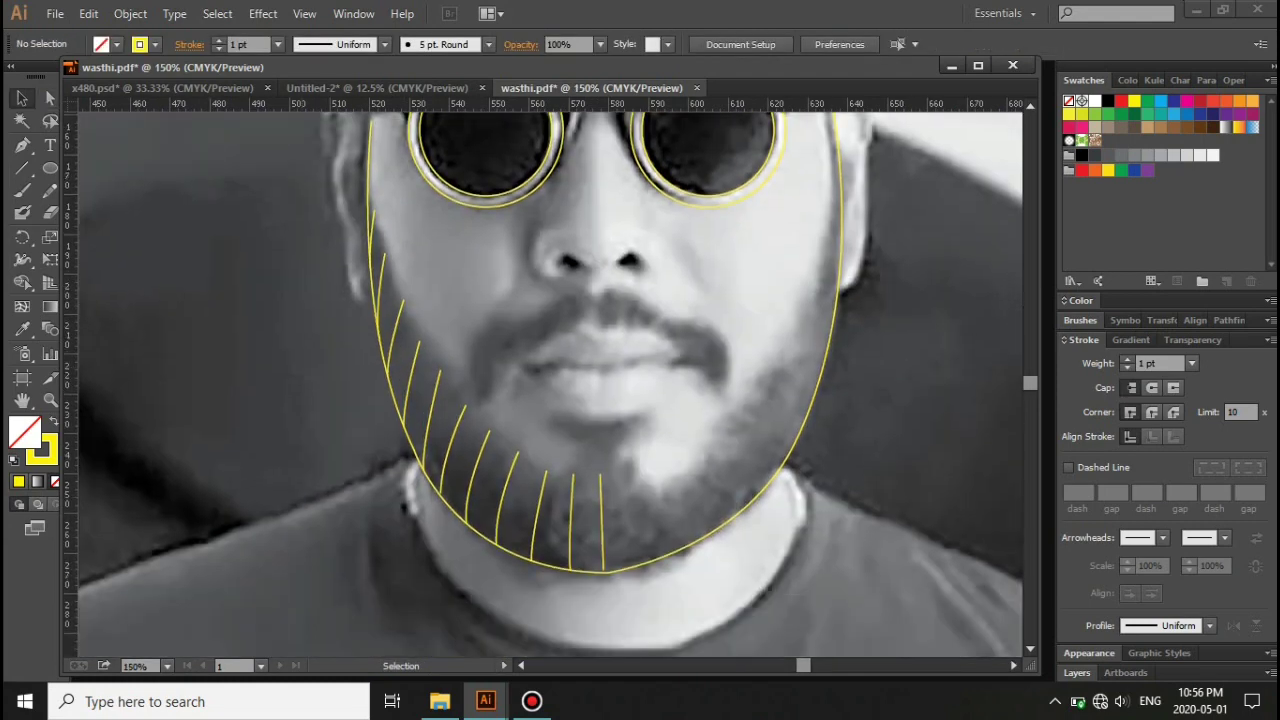
key(ctrl+plus)
key(v)
Step: Reflect a copy of the hatch strokes and move it onto the right jaw
right_click(466, 352)
click(703, 489)
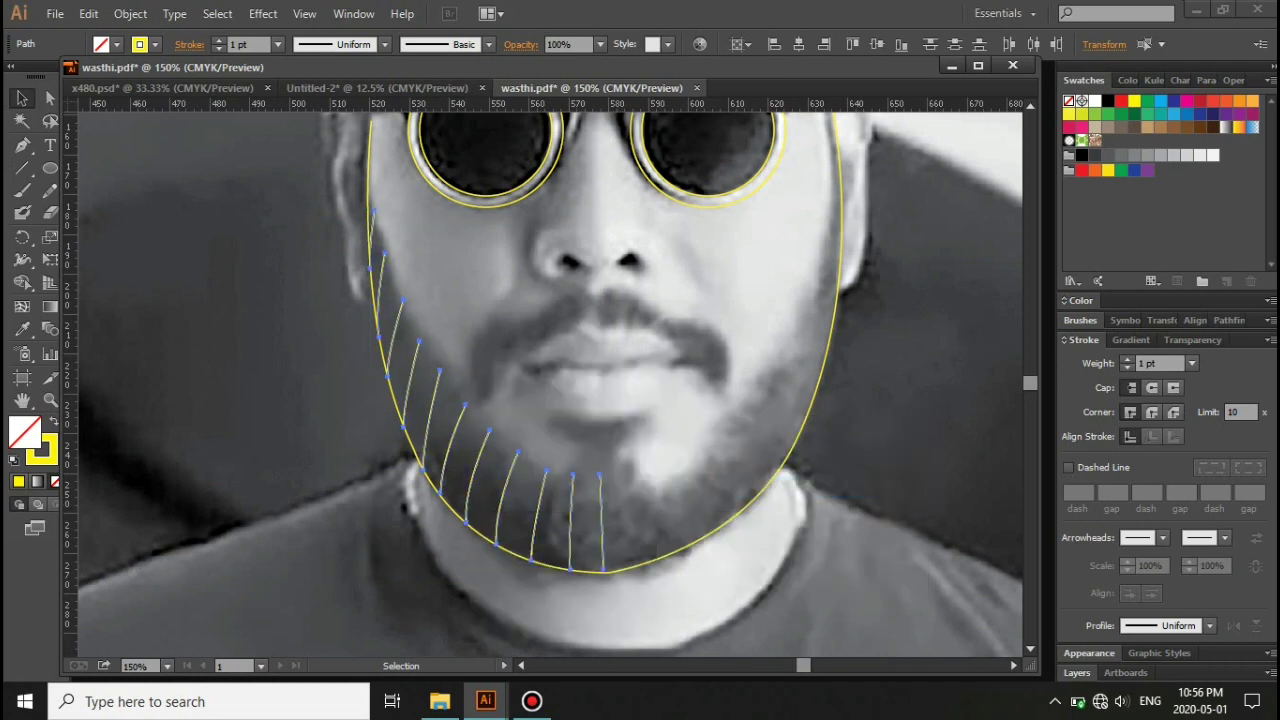
drag(545, 428, 777, 421)
key(a)
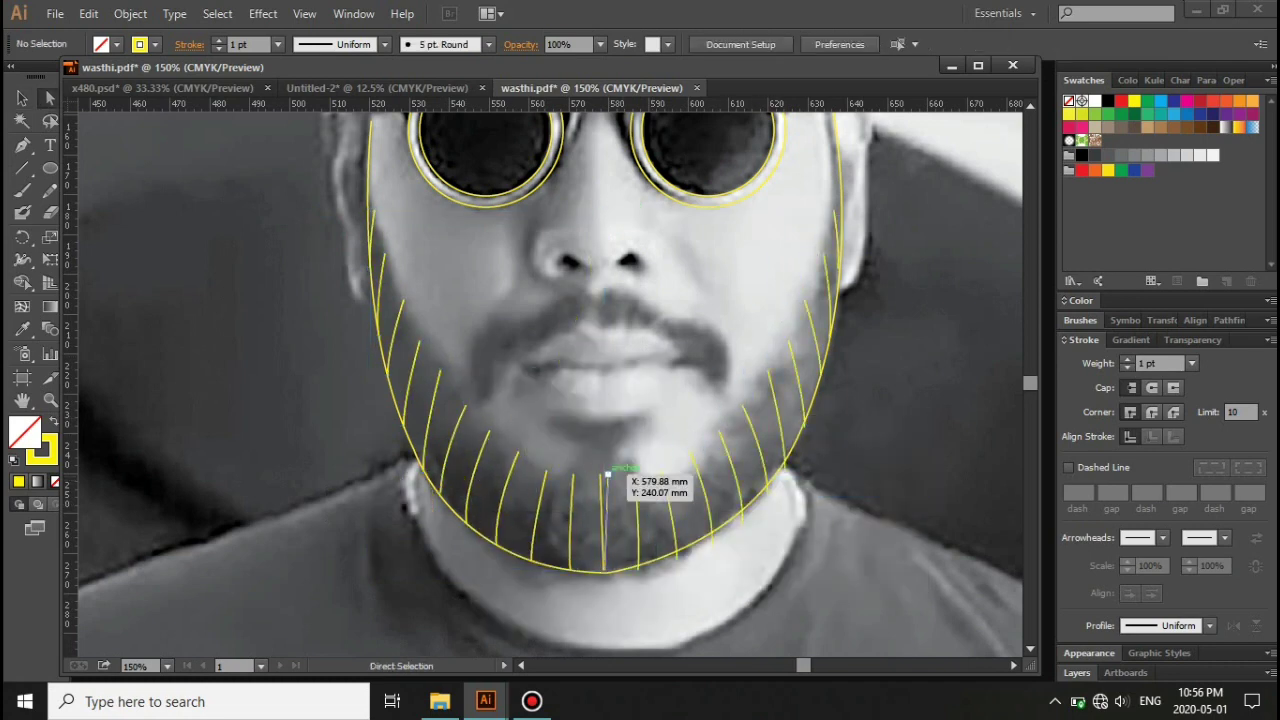
Step: Select and fine-tune anchors of the mirrored right-side beard strokes
click(714, 571)
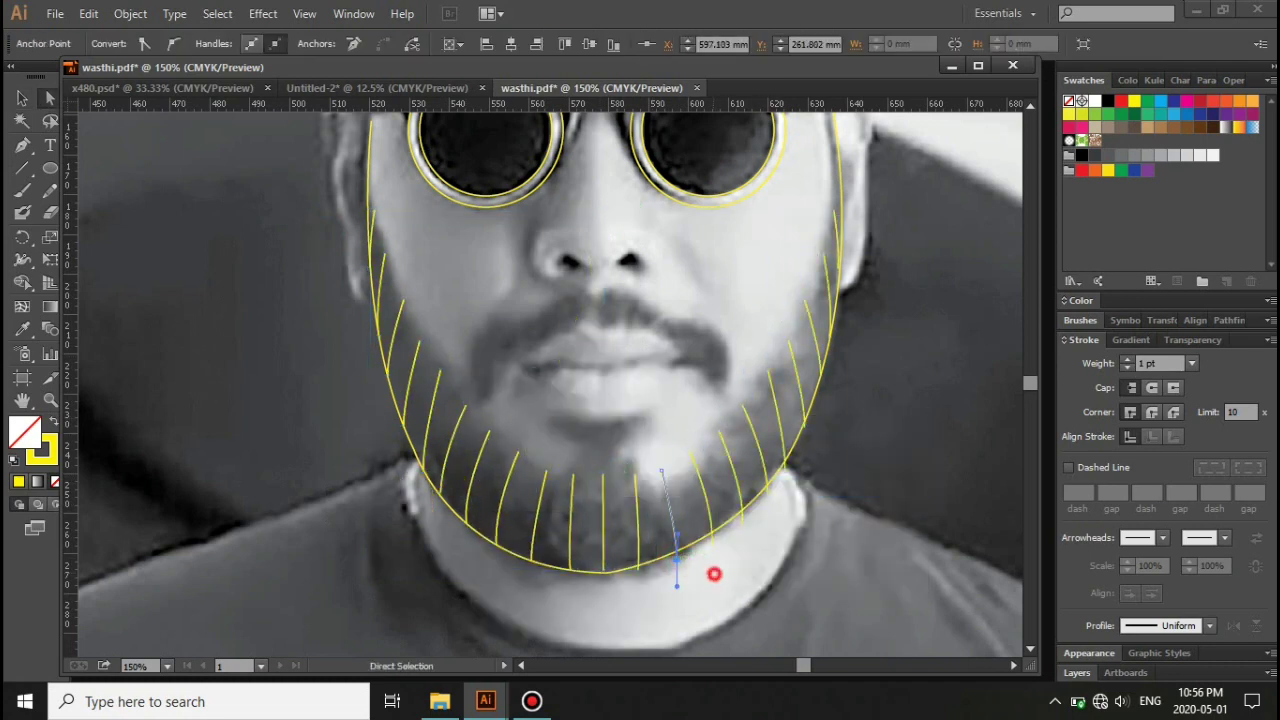
key(v)
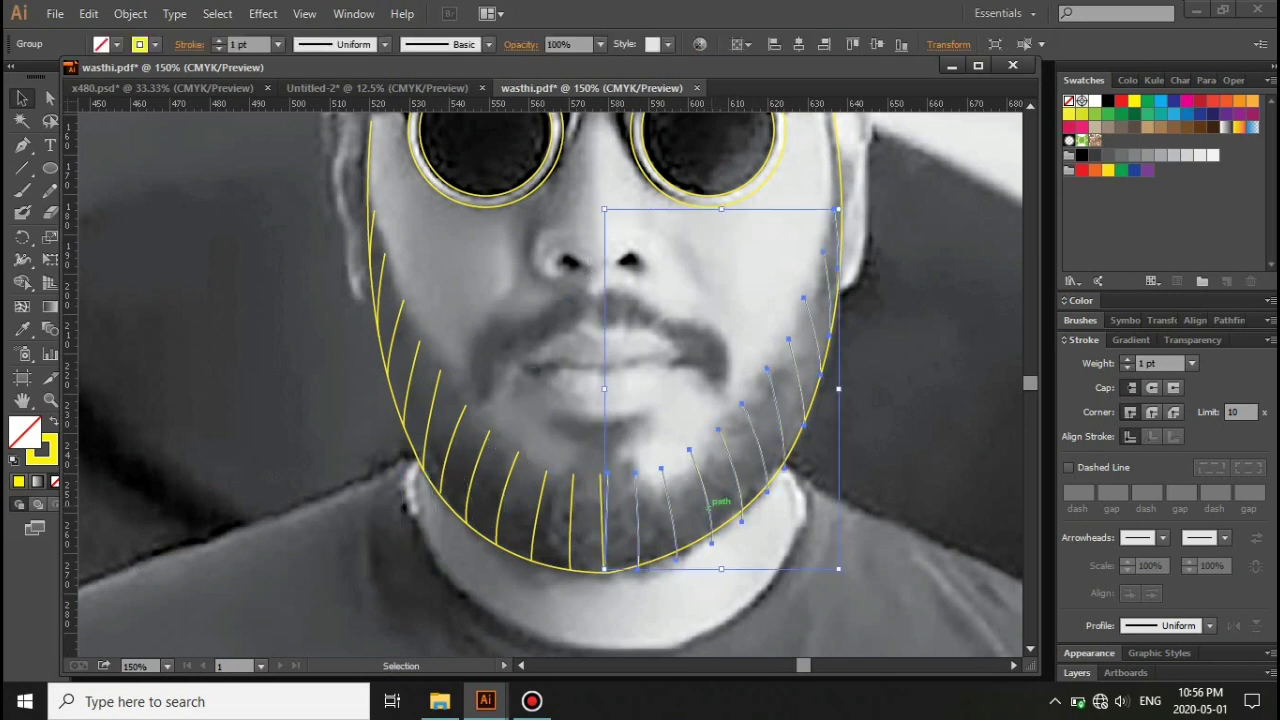
scroll(720, 503, down, 1)
click(763, 514)
key(a)
click(607, 440)
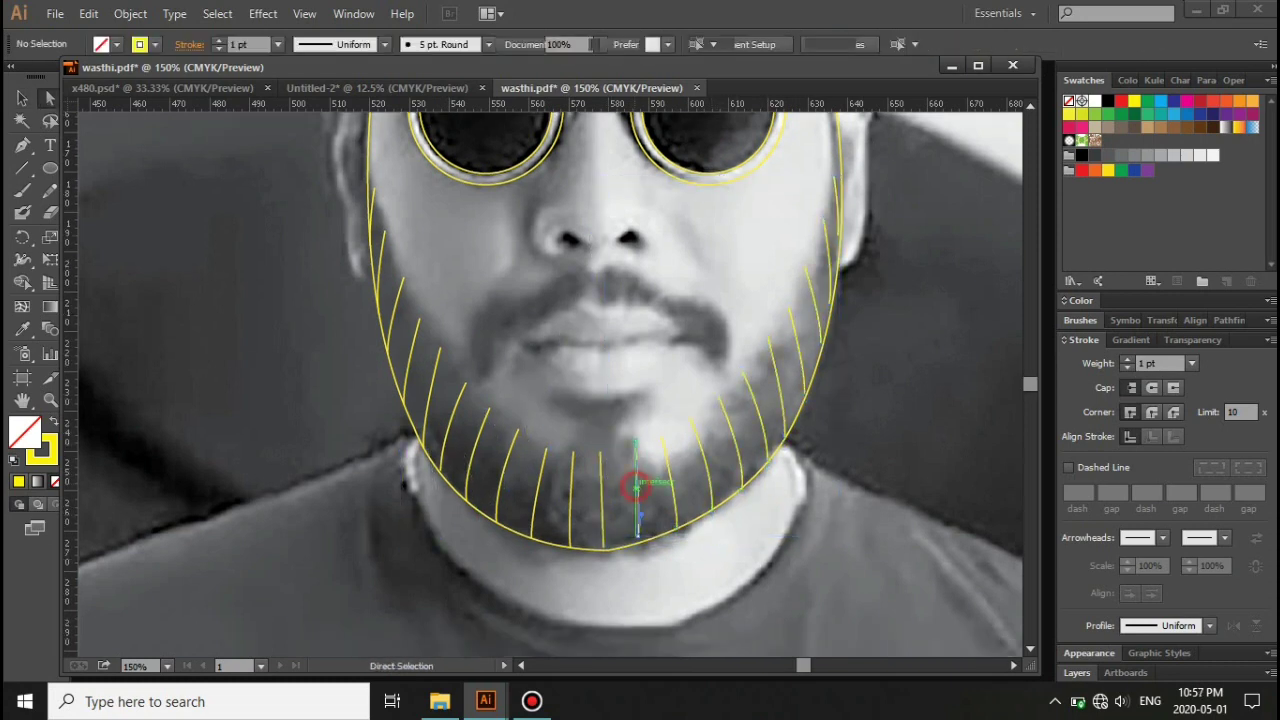
click(636, 490)
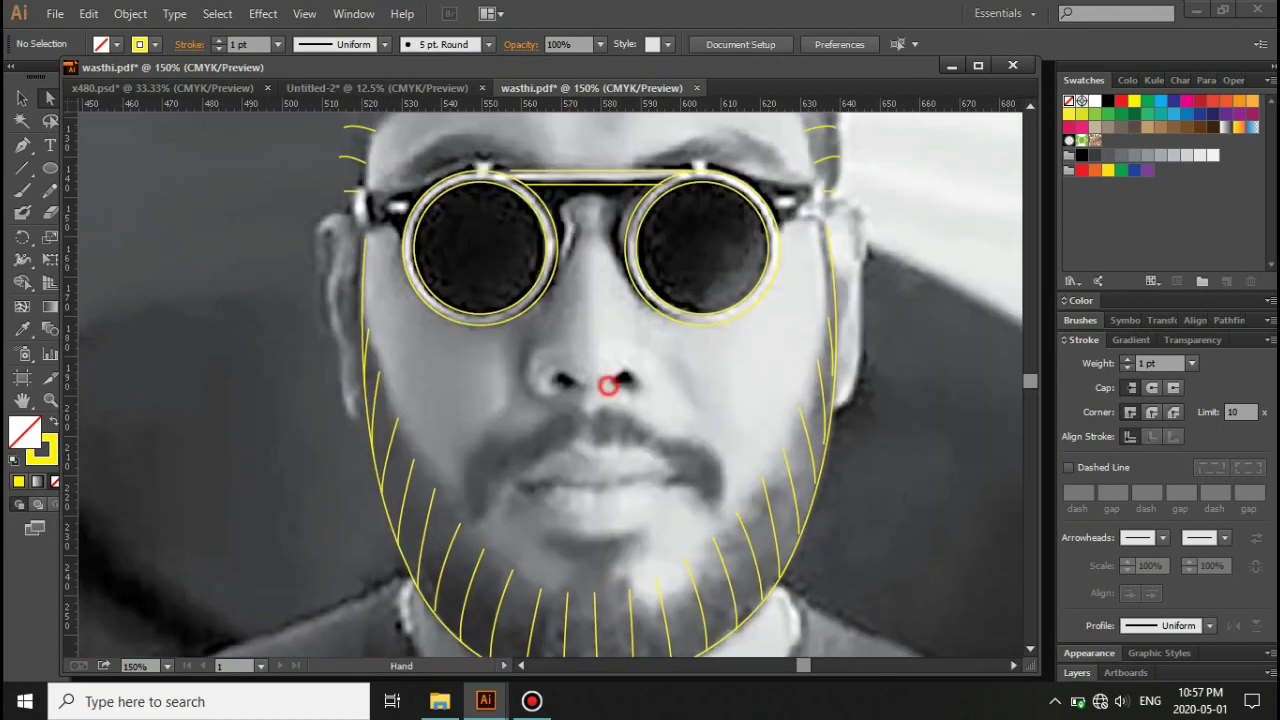
Step: Outline the right ear with a closed curved path
mouse_move(608, 150)
mouse_down()
mouse_move(608, 455)
mouse_move(503, 370)
mouse_up()
key(p)
click(705, 339)
mouse_move(743, 342)
mouse_down()
mouse_move(735, 393)
mouse_move(727, 386)
mouse_up()
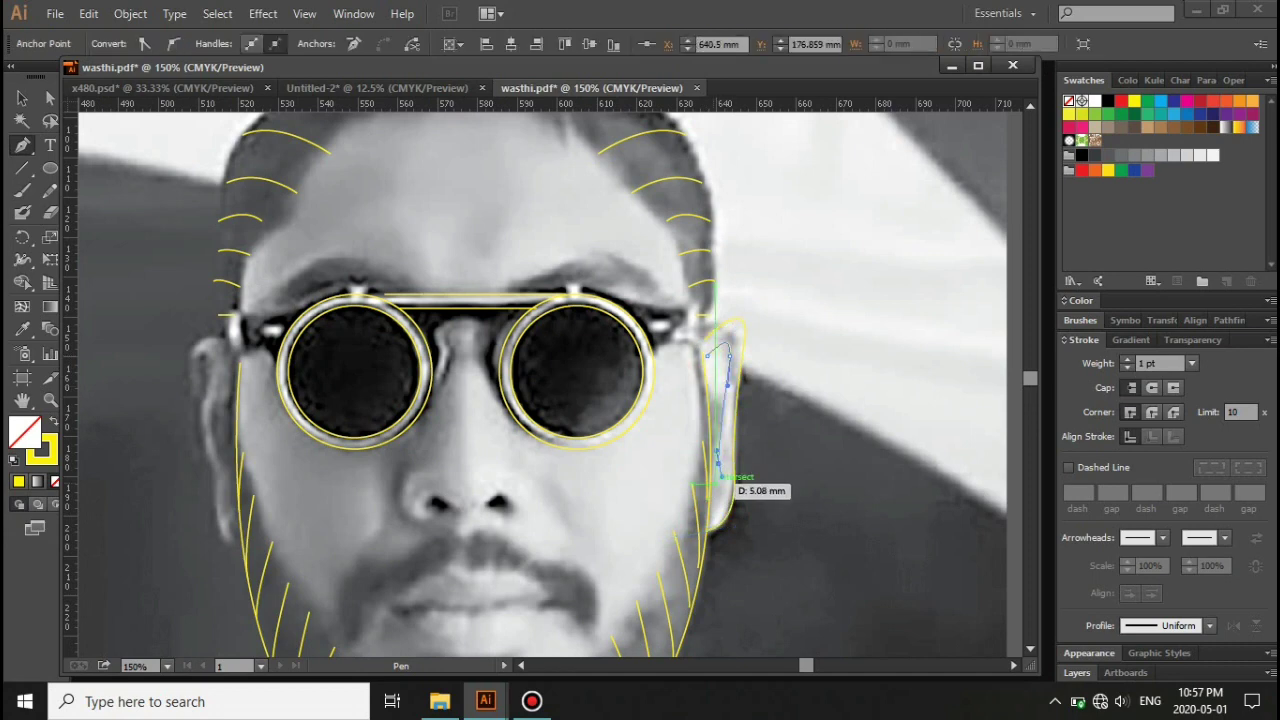
click(708, 352)
ctrl+click(828, 357)
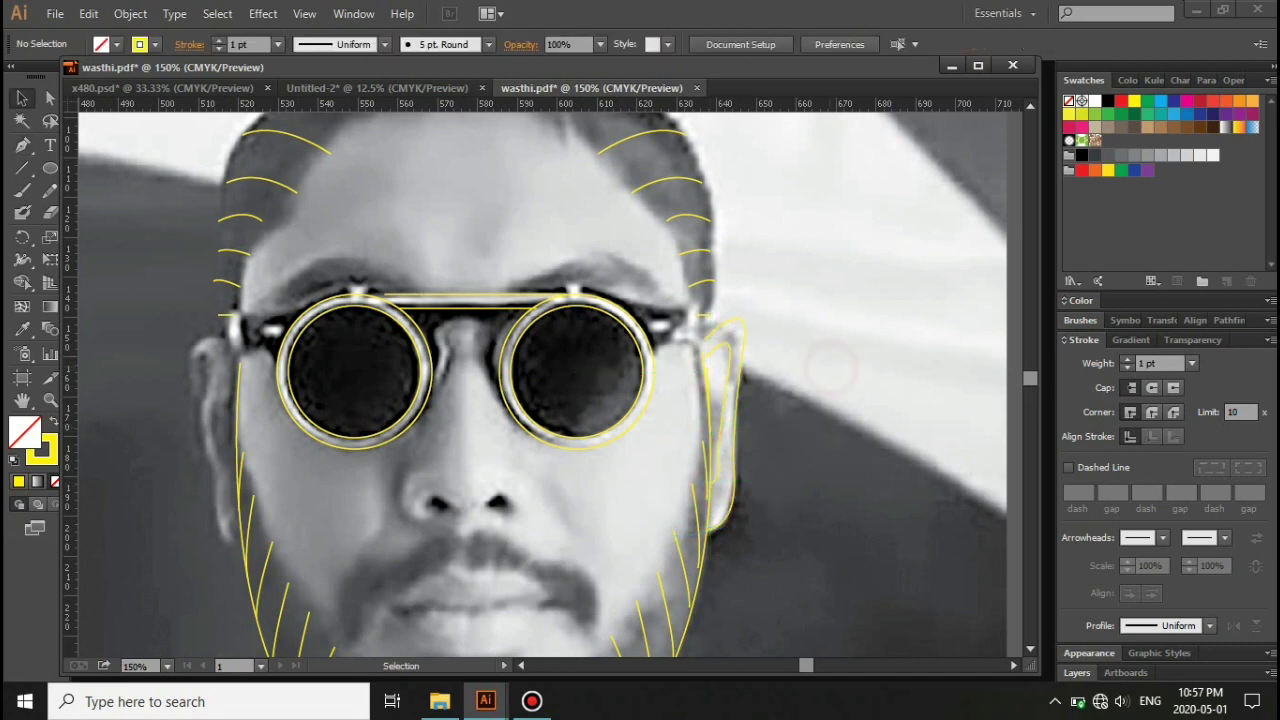
key(v)
Step: Trace the outer mustache curve from lower left under the nose down the right side
scroll(648, 452, down, 3)
click(355, 463)
drag(375, 388, 425, 368)
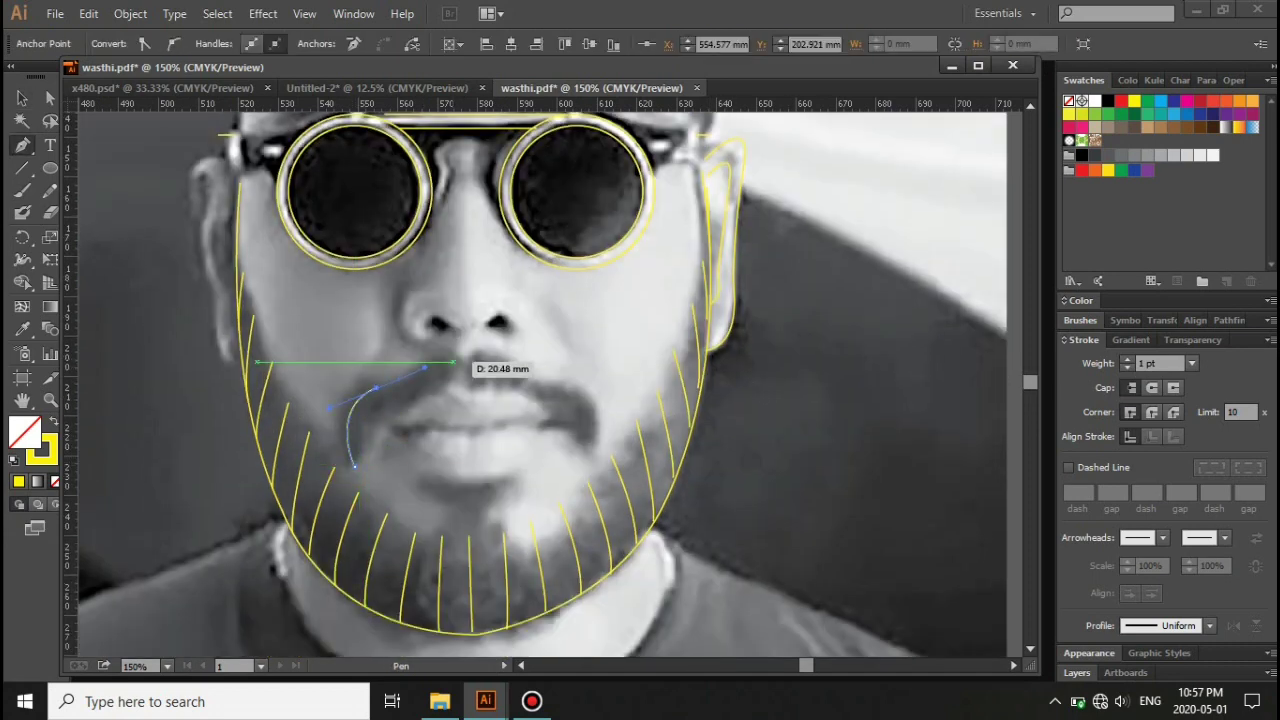
key(ctrl+plus)
key(ctrl+plus)
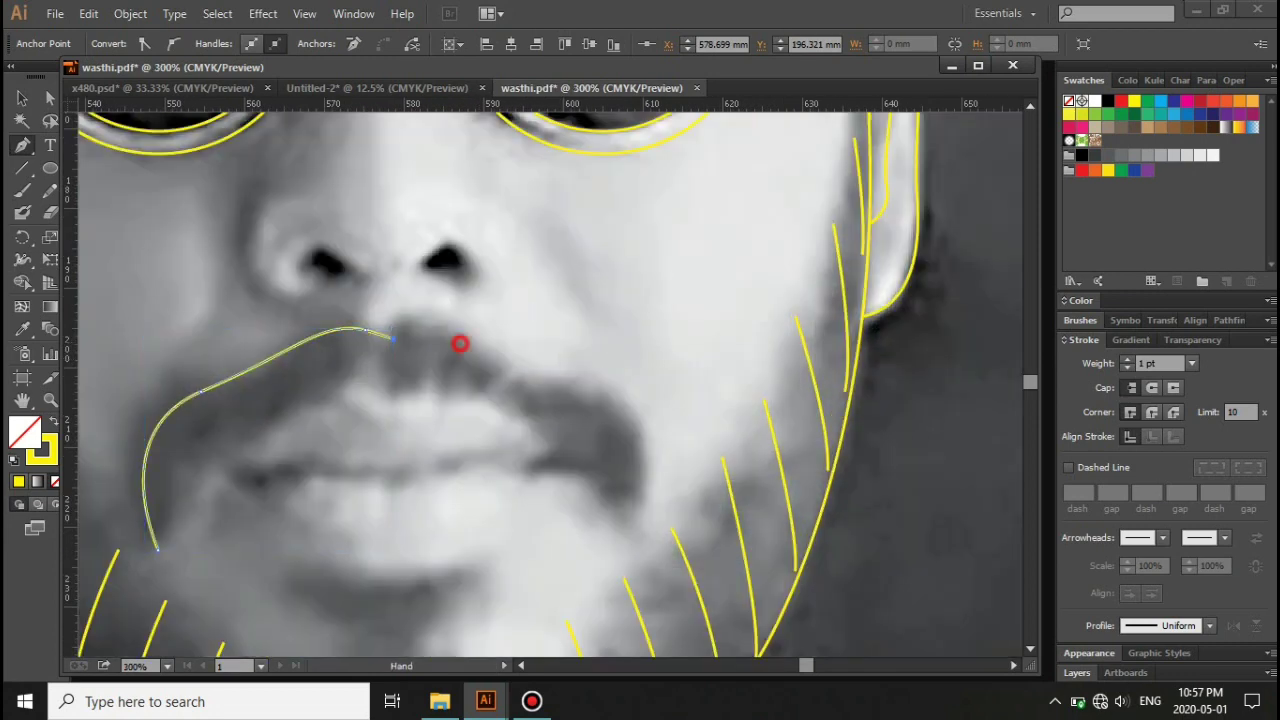
click(515, 326)
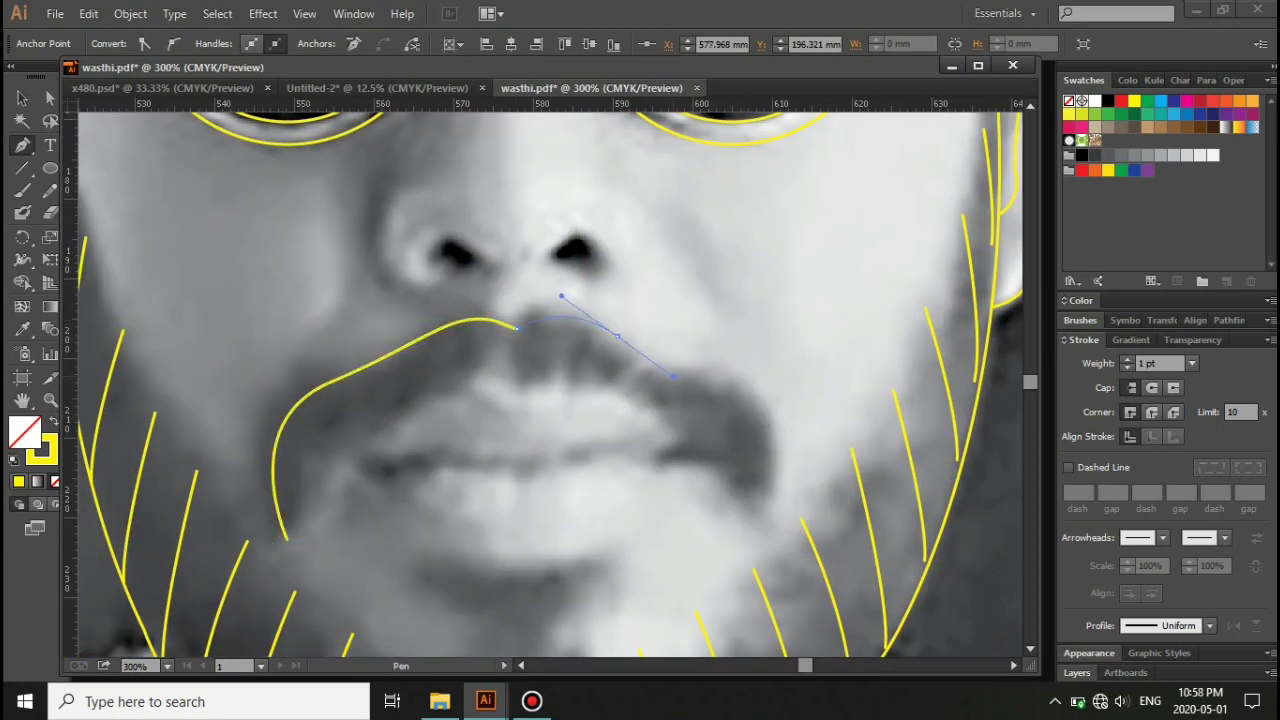
click(740, 383)
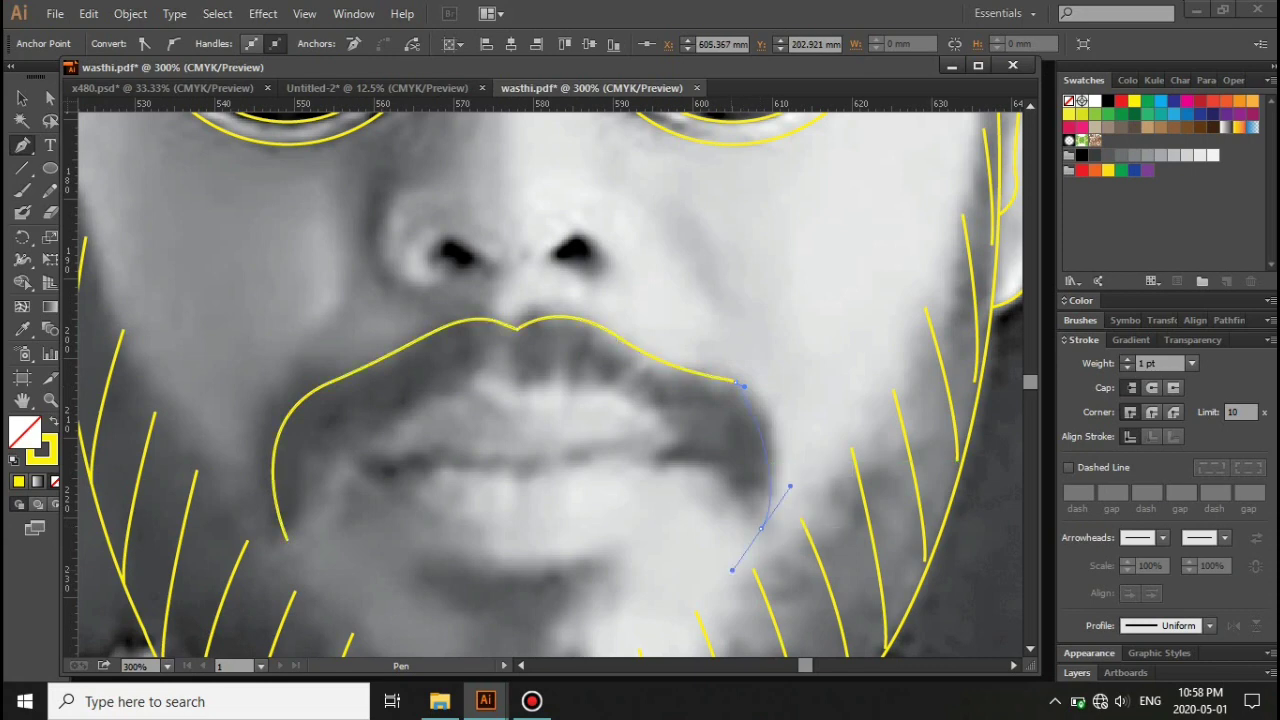
drag(760, 527, 728, 630)
key(ctrl+minus)
click(694, 491)
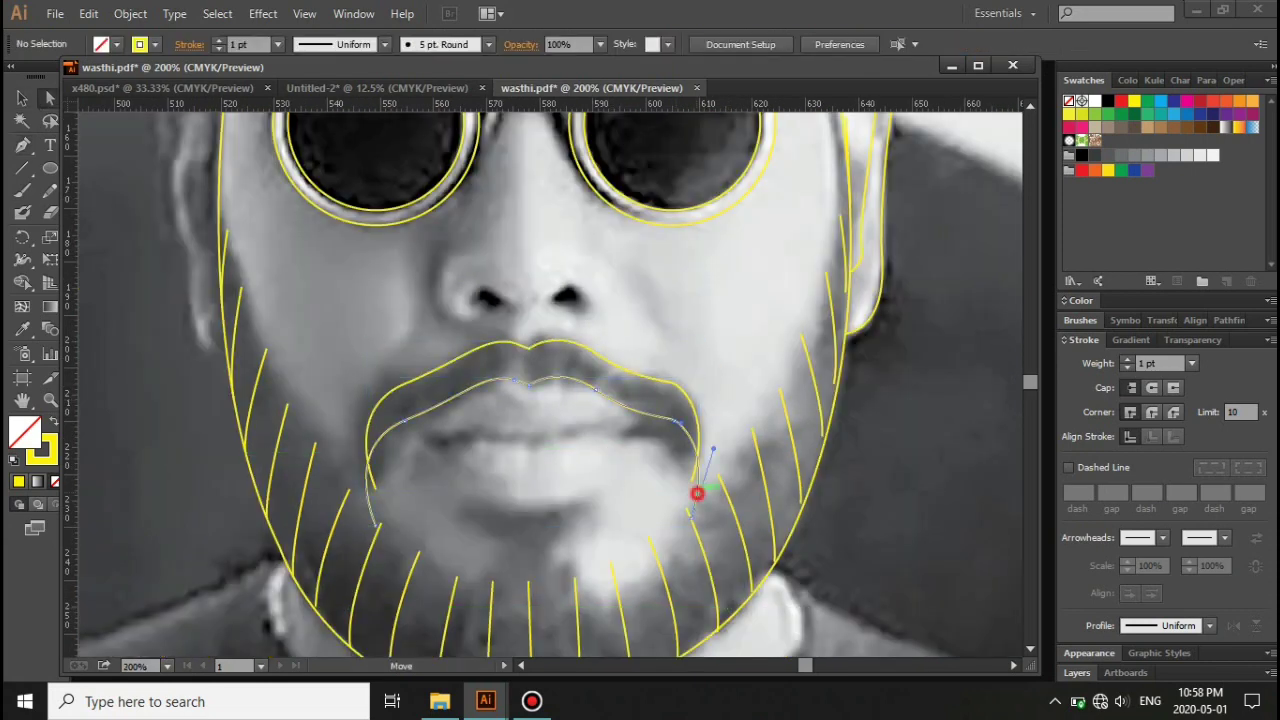
Step: Raise the lower-left mustache point and draw the inner mustache line
key(a)
drag(376, 523, 376, 485)
key(p)
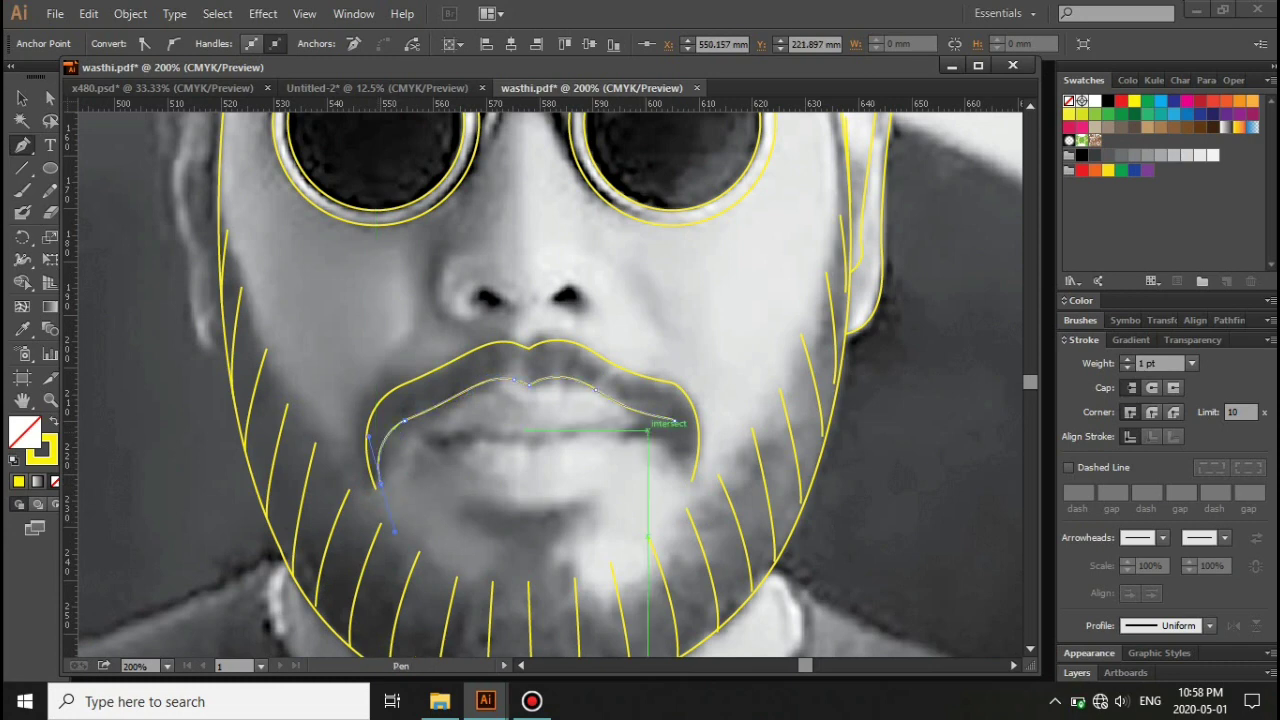
click(684, 477)
key(v)
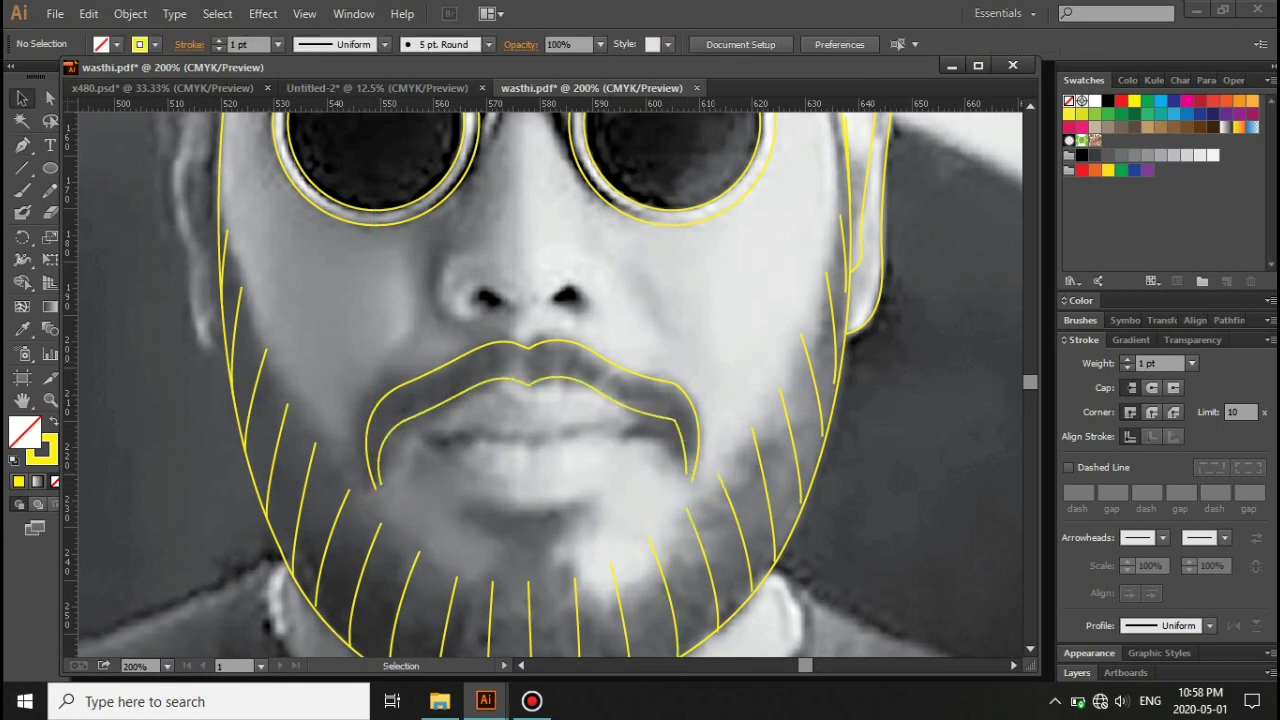
key(ctrl+plus)
Step: Begin the upper lip curve and delete a stray short path
click(360, 383)
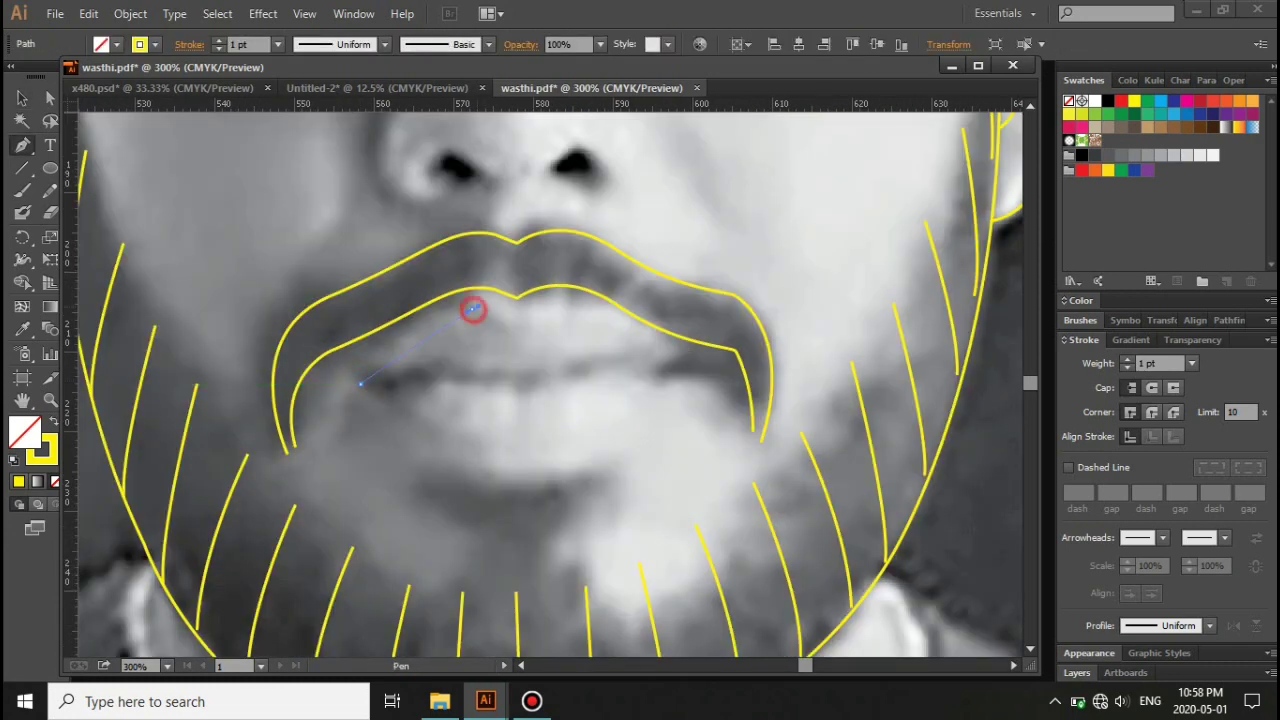
drag(473, 309, 537, 323)
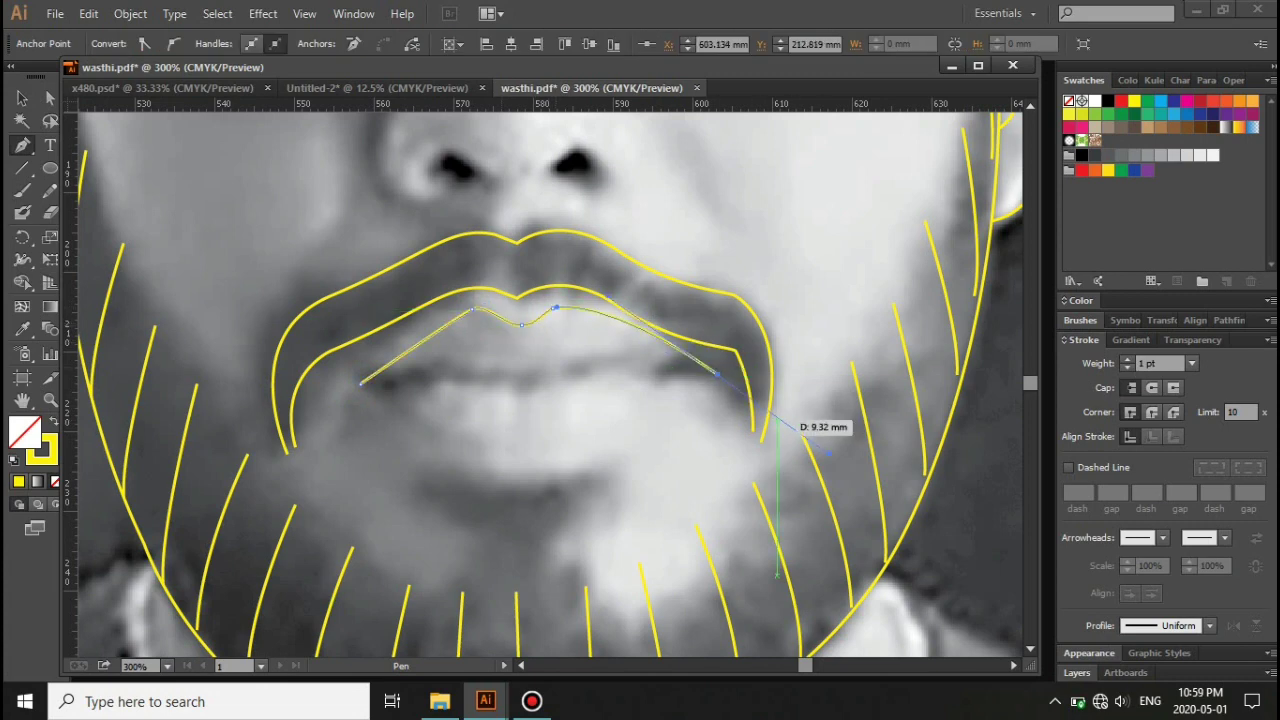
key(ctrl+minus)
key(ctrl+minus)
ctrl+click(458, 383)
key(Delete)
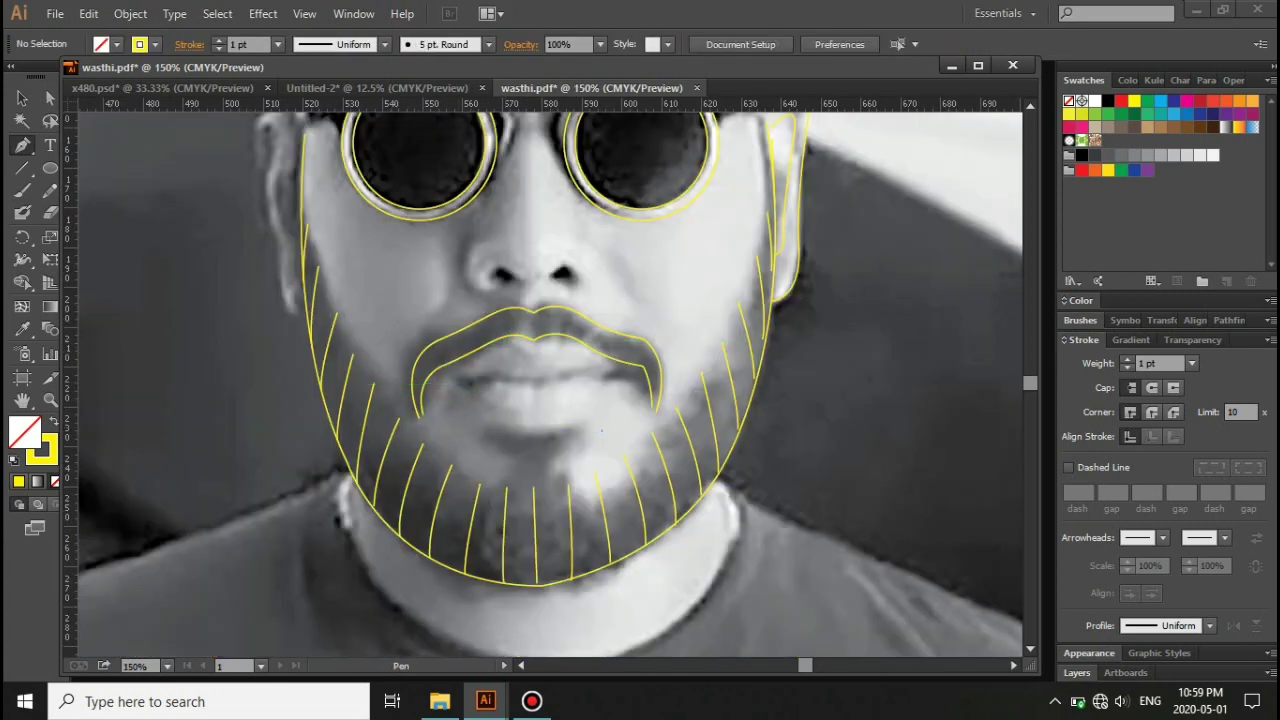
Step: Draw the lower lip outline as a curve starting from its corner
click(455, 380)
drag(619, 375, 590, 395)
scroll(550, 385, down, 1)
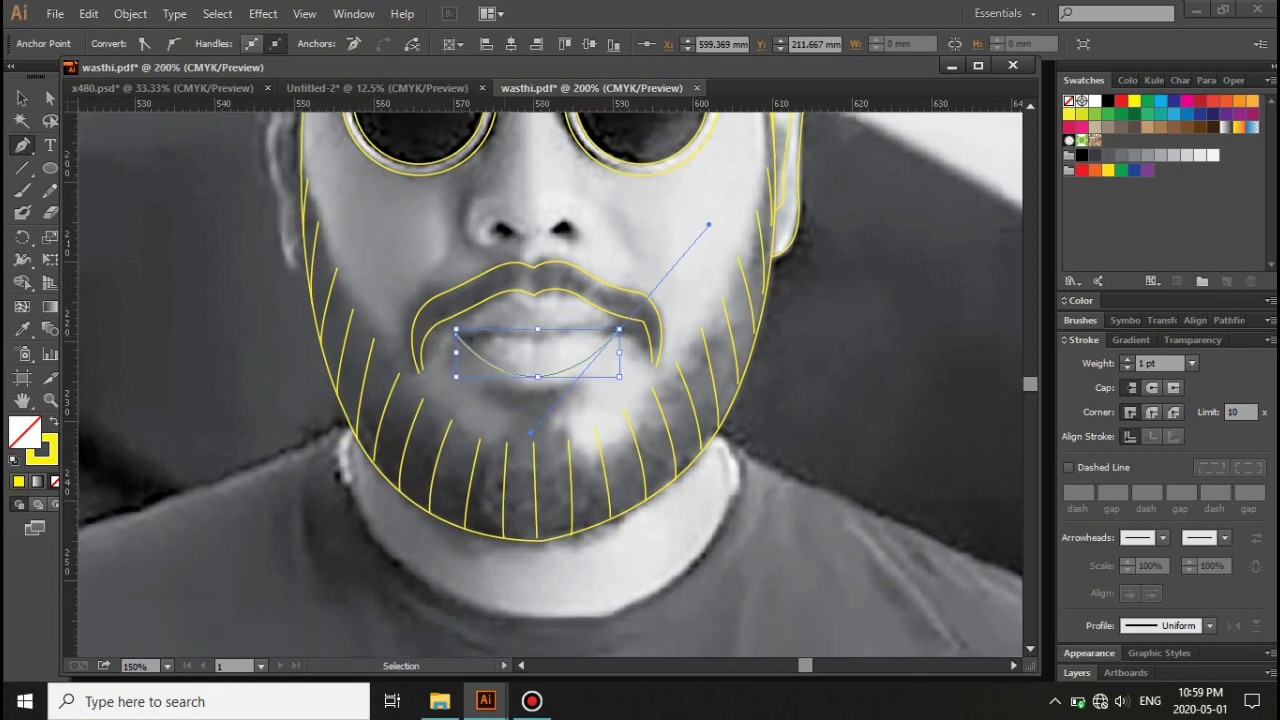
key(ctrl+plus)
key(ctrl+plus)
Step: Draw the upper lip curve through a centre point to the far corner
click(360, 282)
drag(507, 227, 565, 257)
click(461, 219)
drag(509, 218, 533, 243)
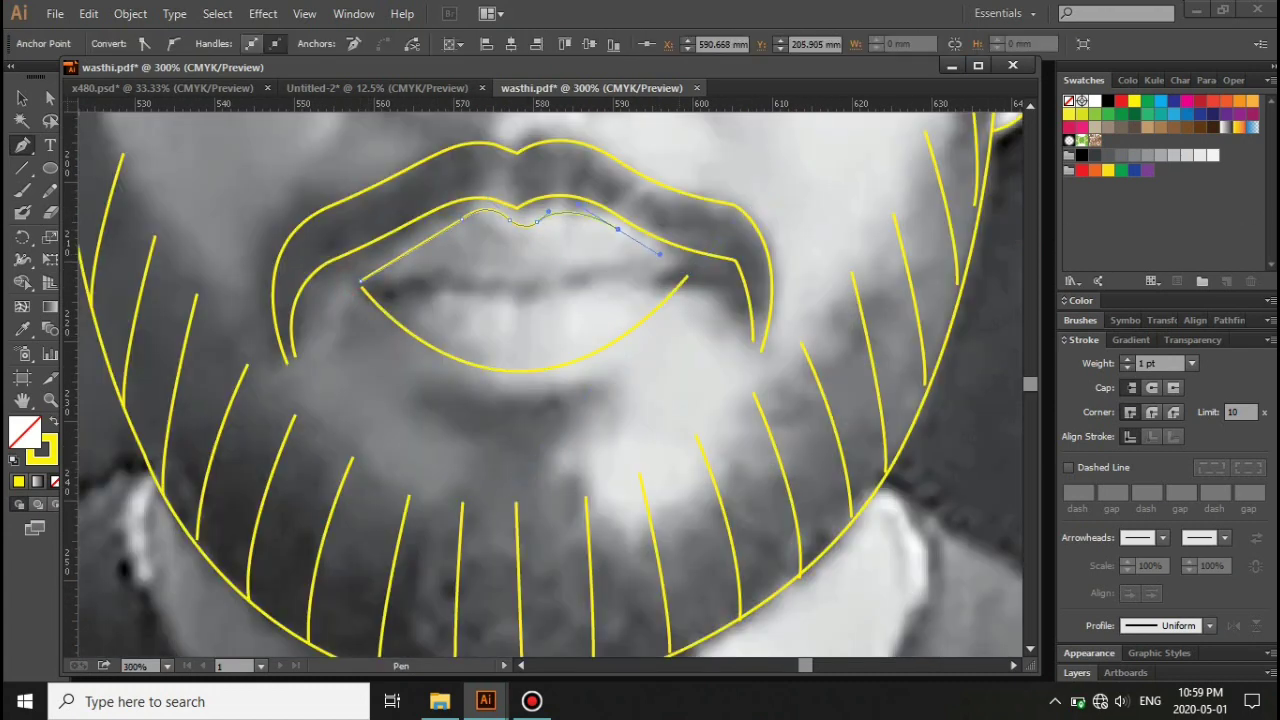
key(ctrl+minus)
key(v)
key(ctrl+shift+a)
Step: Draw a straight line between the lips from the left corner to the right
click(430, 322)
click(628, 313)
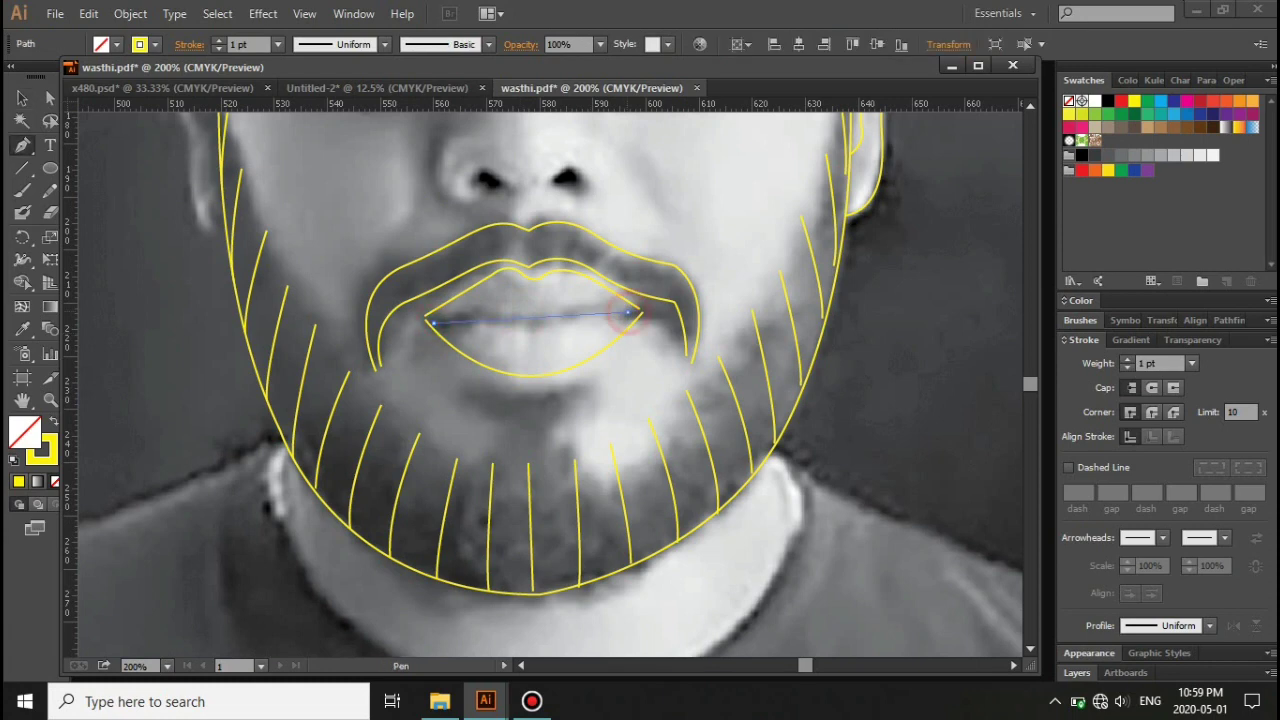
key(v)
key(ctrl+shift+a)
scroll(544, 380, up, 5)
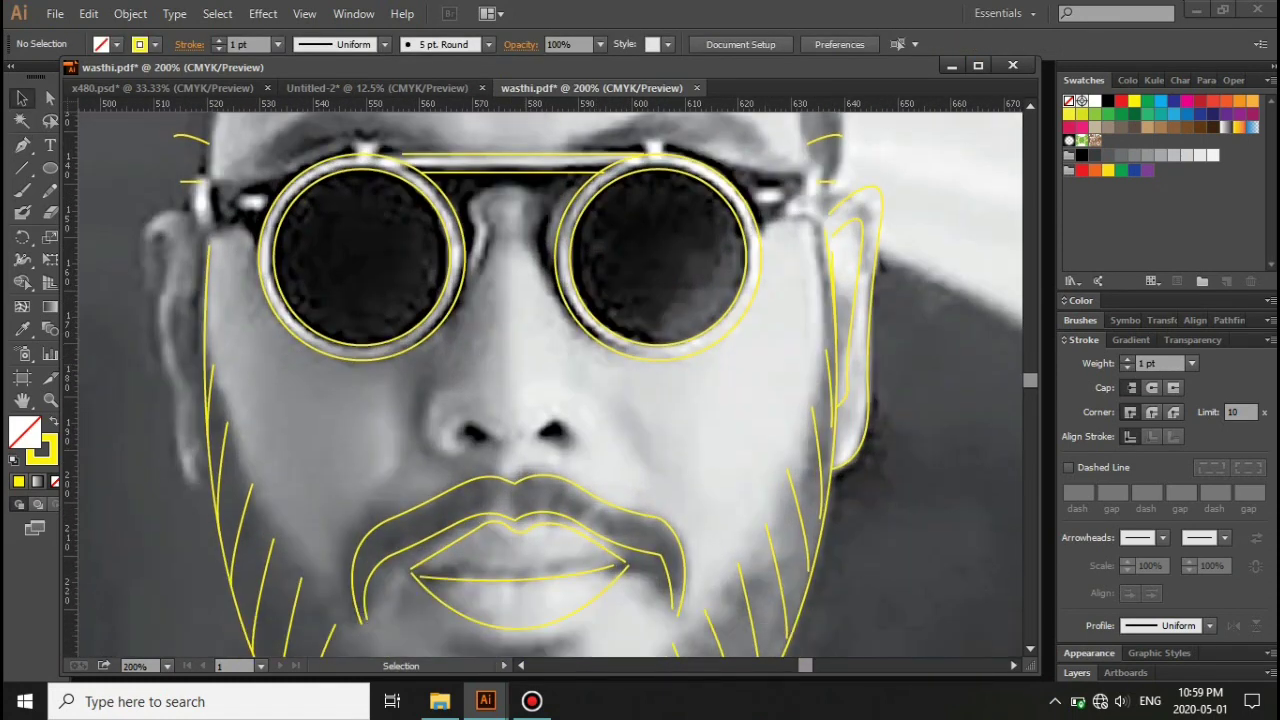
Step: Draw an arched bridge line over the nose between the lenses, removing the extra last anchor
click(474, 208)
click(484, 228)
click(476, 257)
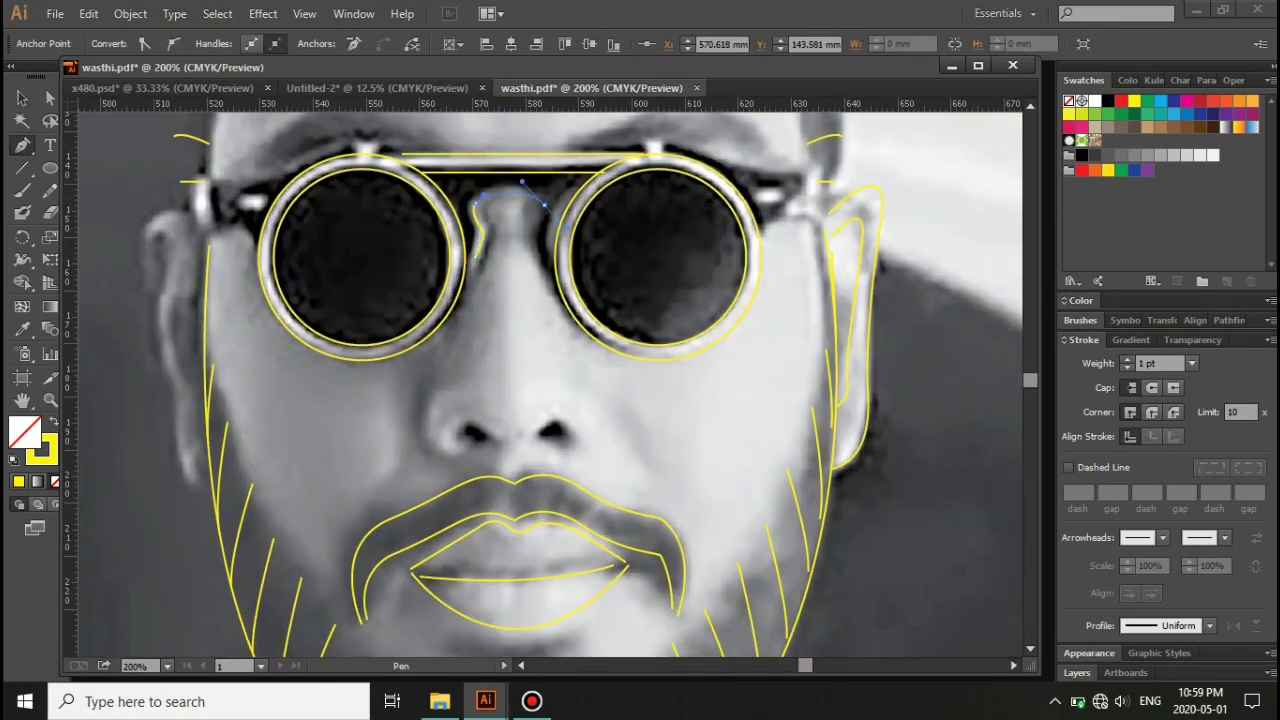
key(ctrl+z)
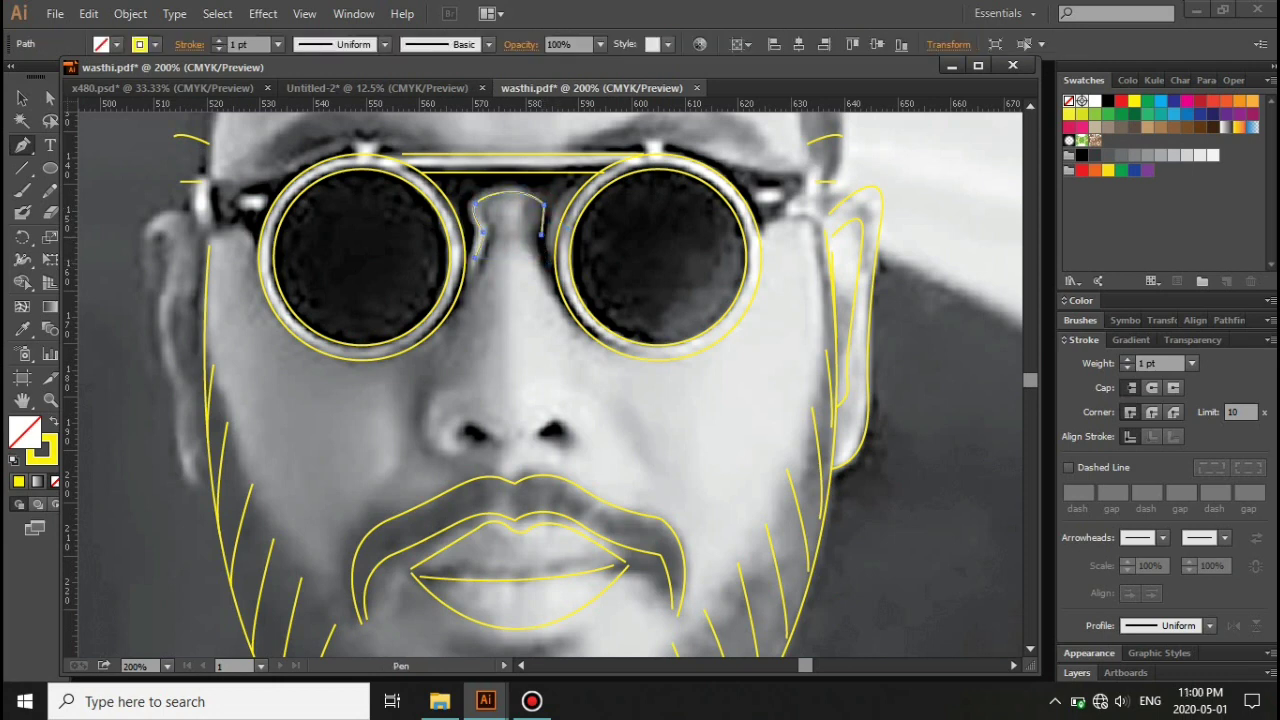
click(508, 188)
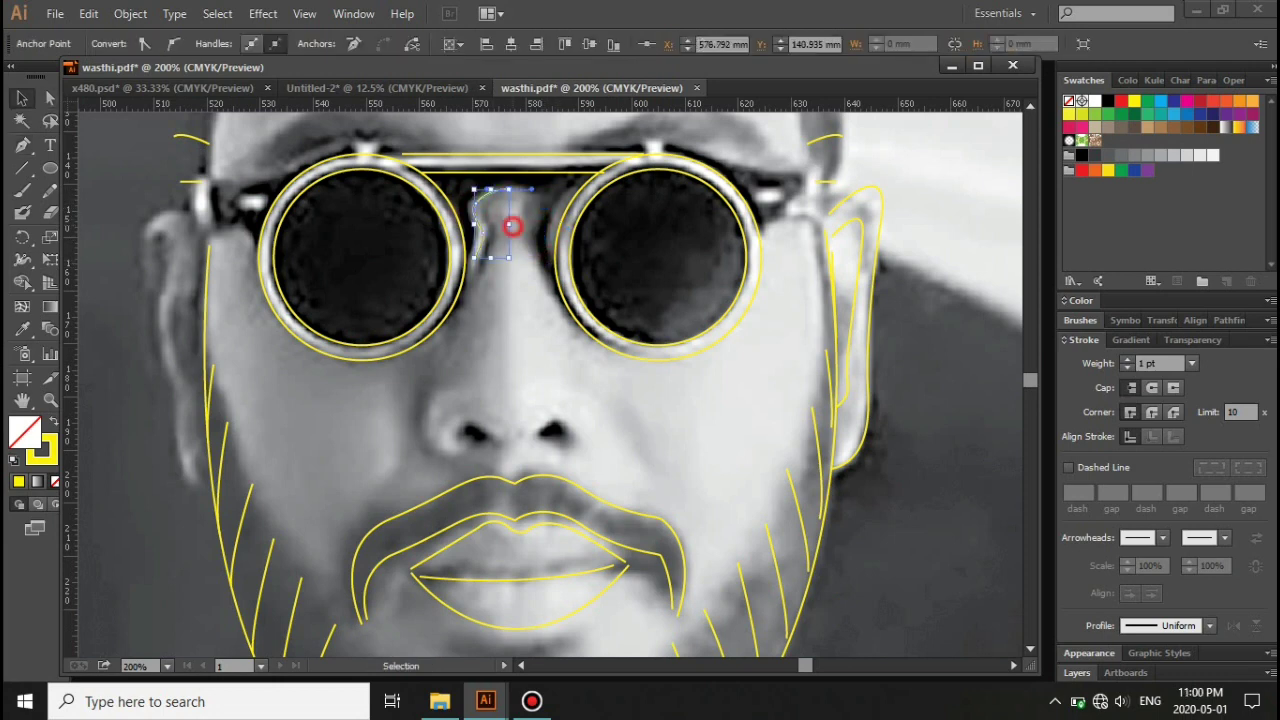
Step: Draw a line along the right eyebrow with the Pen tool
key(ctrl+minus)
key(ctrl+minus)
key(ctrl+equal)
key(p)
click(604, 305)
click(699, 306)
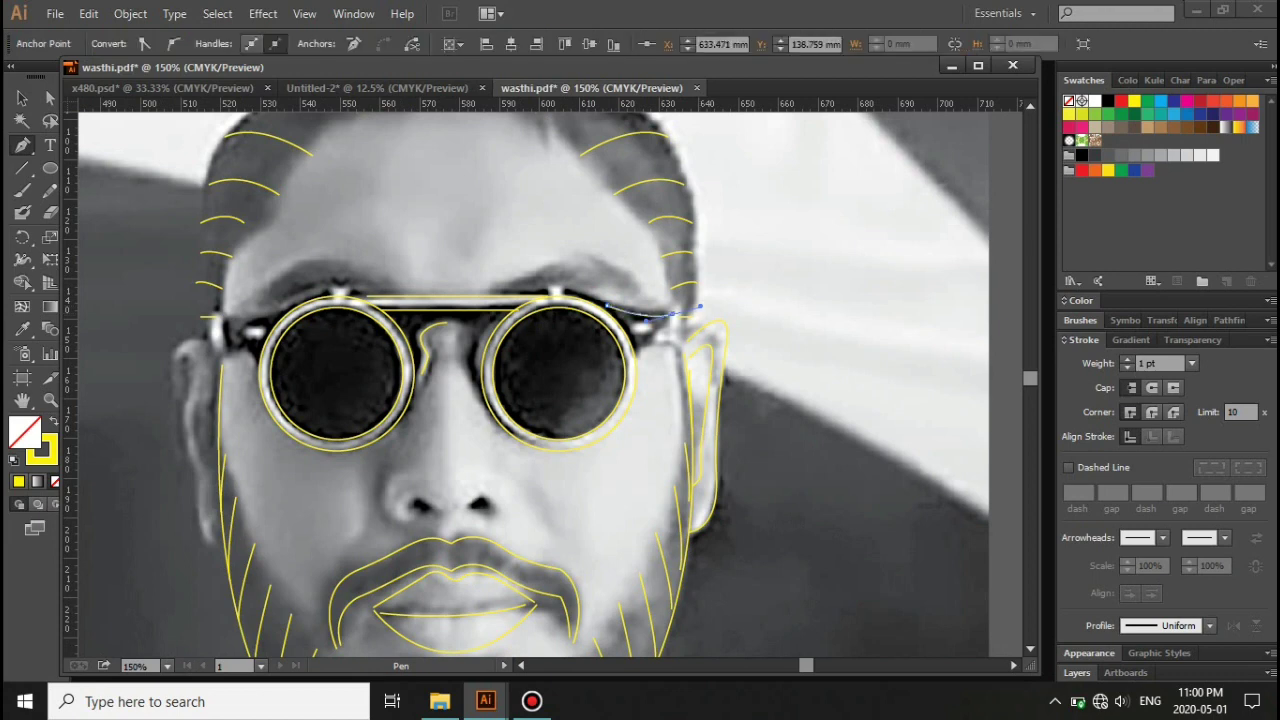
key(Escape)
Step: Draw a curved line along the left eyebrow over the lens
key(ctrl+minus)
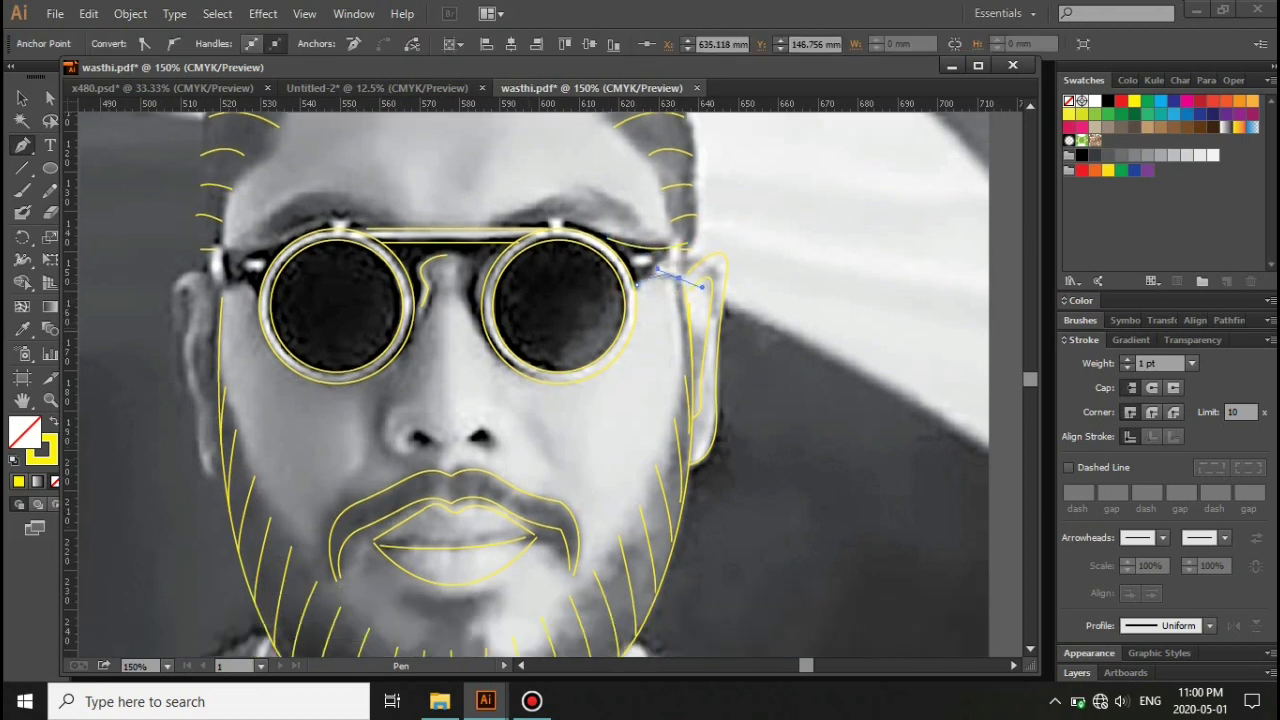
key(ctrl+equal)
click(248, 326)
mouse_move(395, 308)
mouse_down()
mouse_move(486, 370)
mouse_move(481, 218)
mouse_up()
key(Escape)
Step: Trace a line down the left side of the nose to the nostril
key(v)
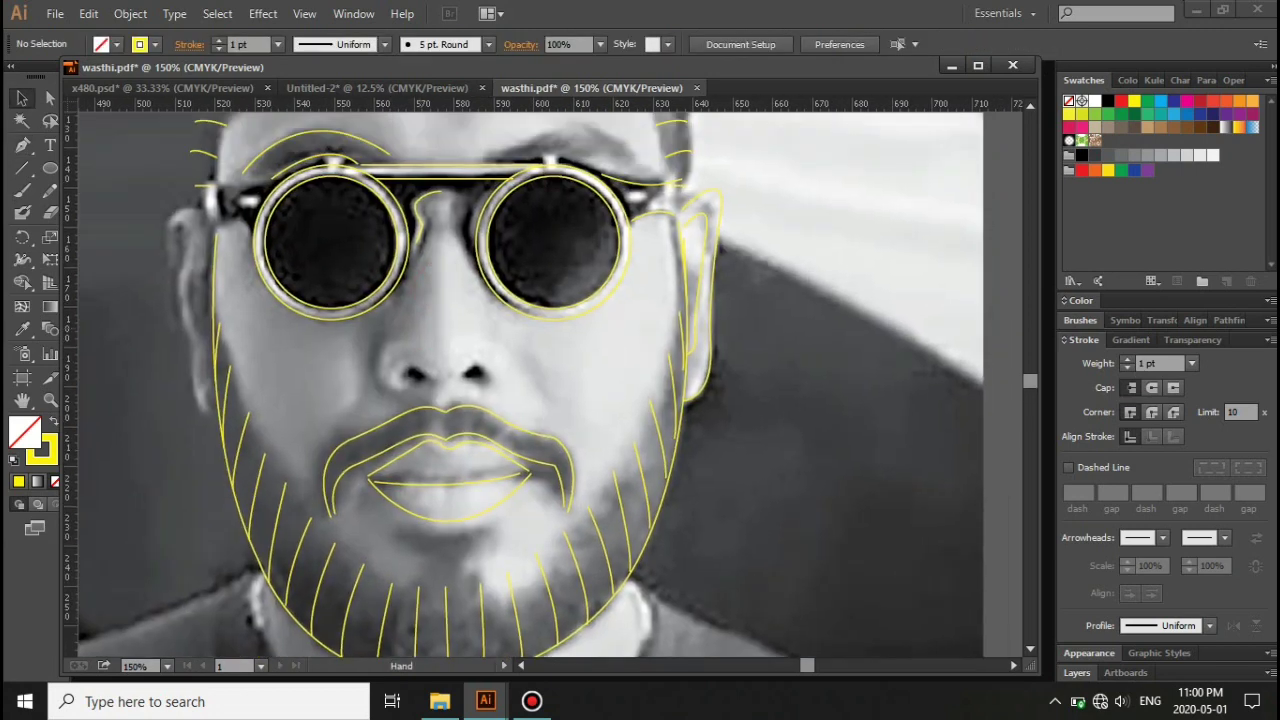
drag(412, 263, 378, 351)
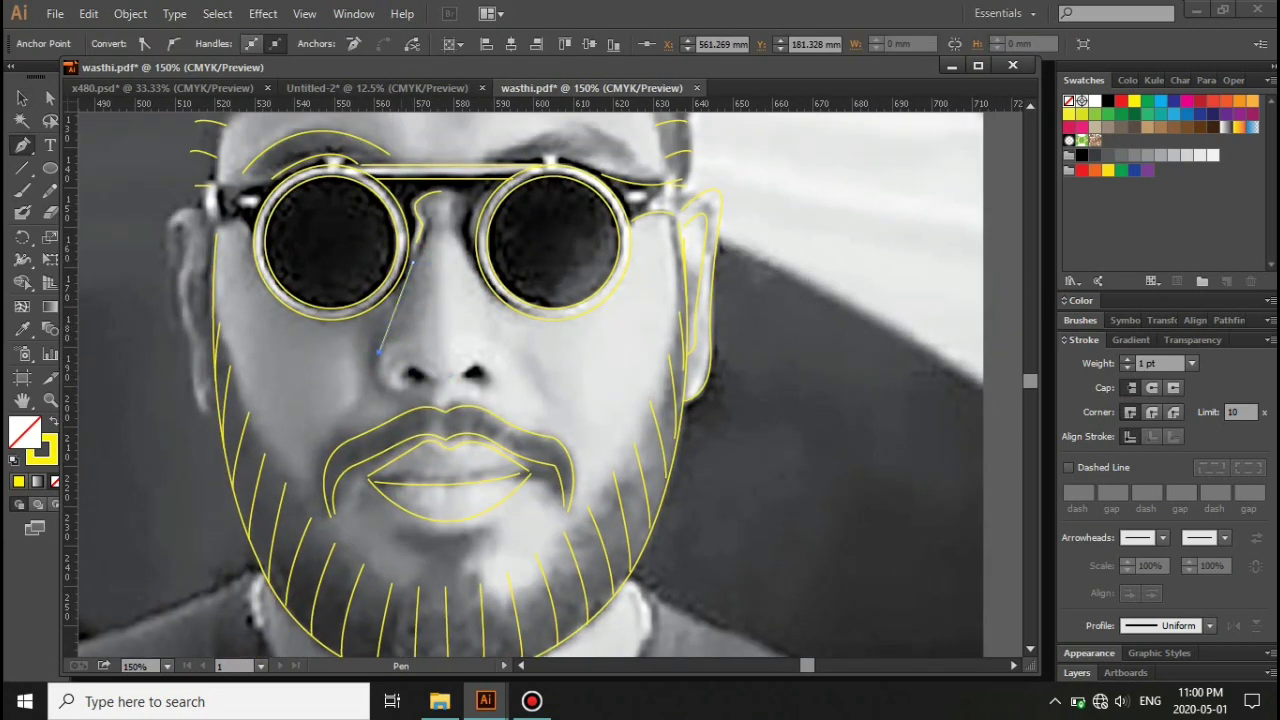
ctrl+click(500, 371)
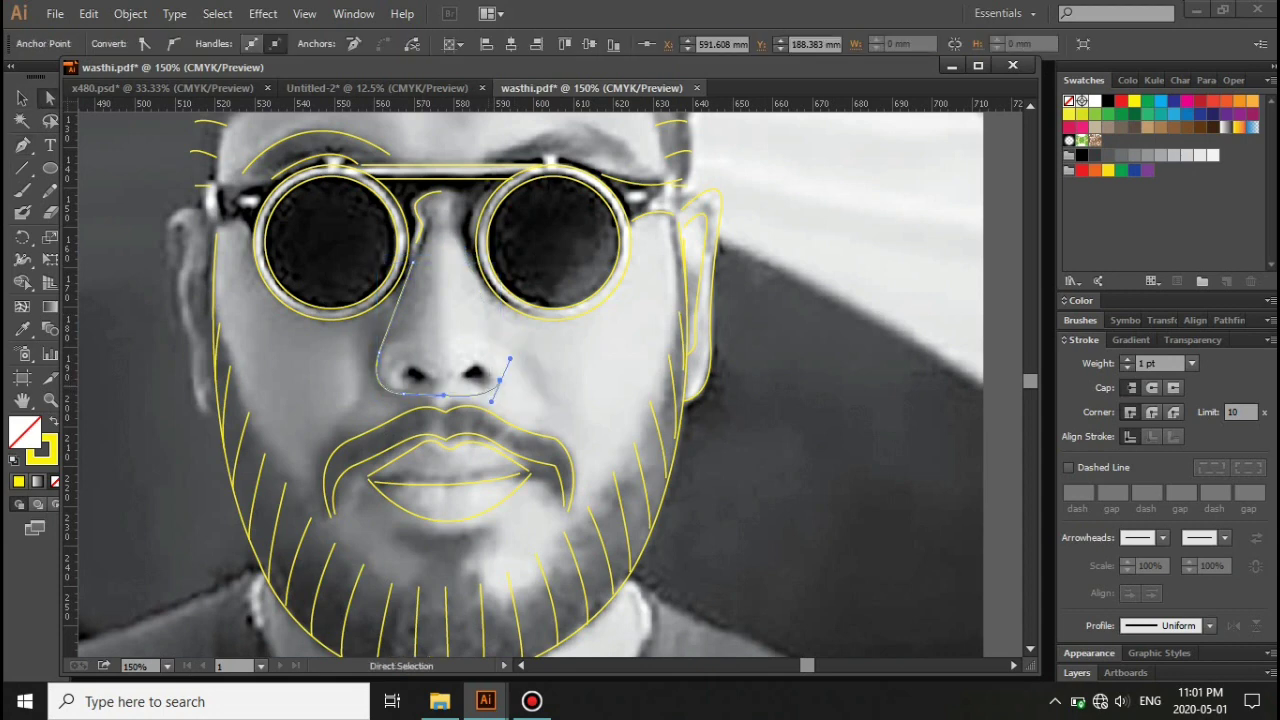
click(403, 394)
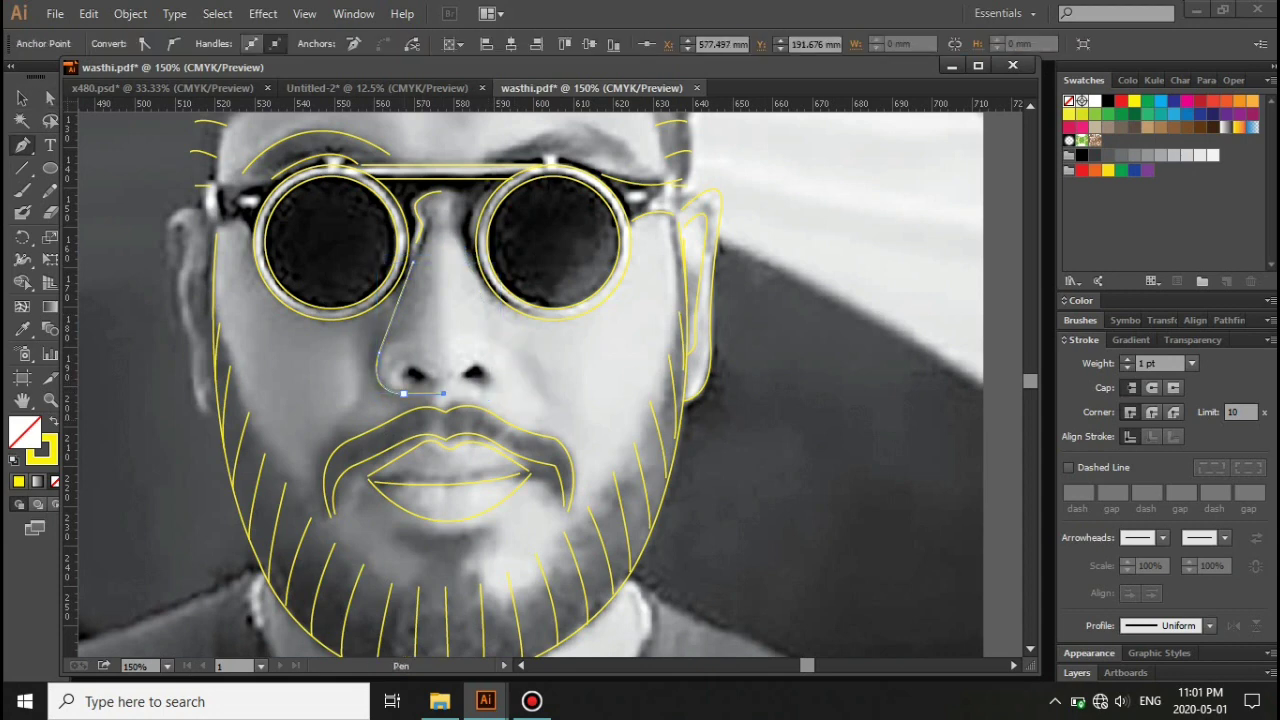
key(v)
key(ctrl+a)
Step: Mirror a copy of the half-nose path with Transform > Reflect to complete the nose
scroll(757, 363, up, 5)
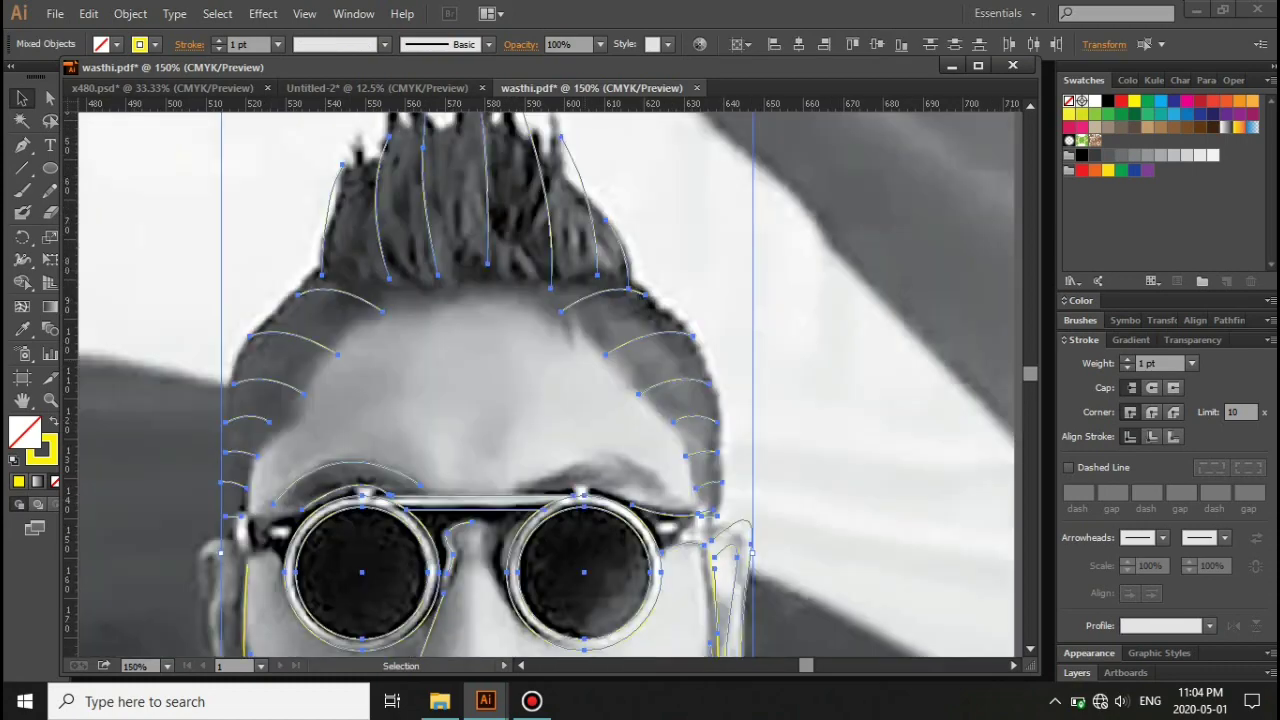
shift+click(612, 225)
click(874, 386)
scroll(874, 386, down, 5)
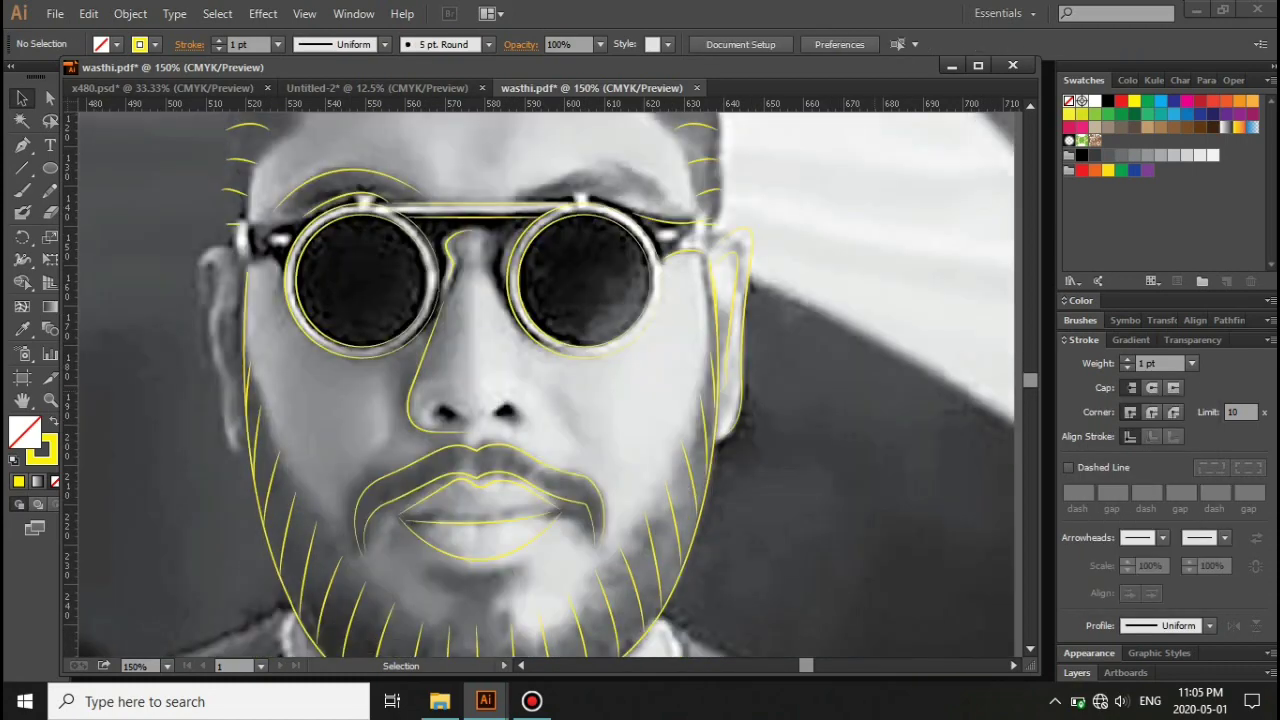
key(ctrl+equal)
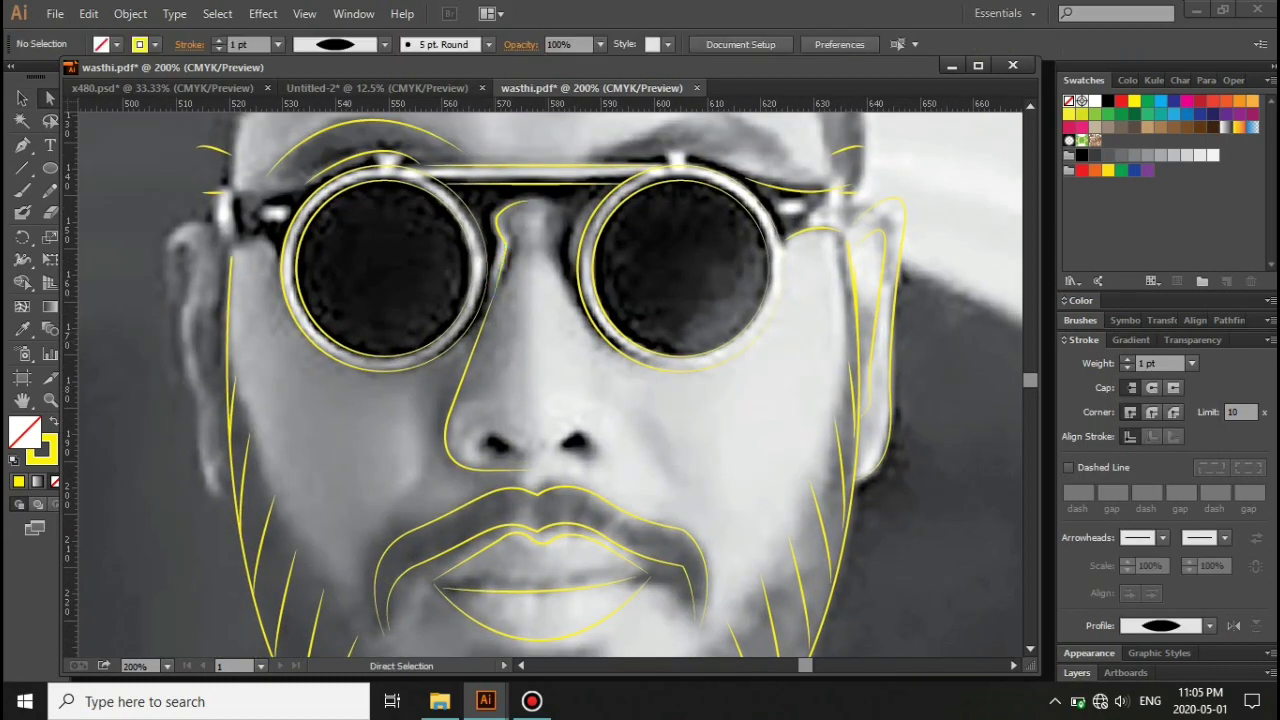
key(v)
click(500, 280)
right_click(505, 276)
click(745, 563)
key(Return)
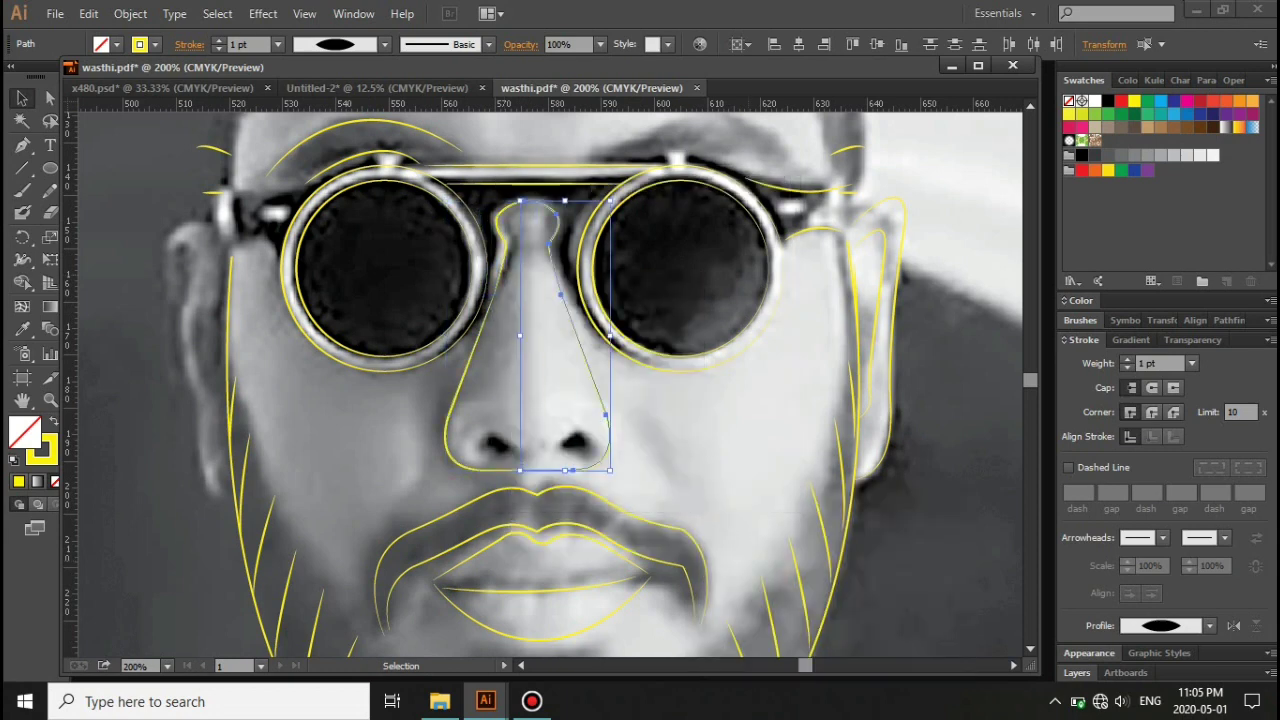
key(ctrl+shift+a)
Step: Draw a curled hook around the right nostril
key(p)
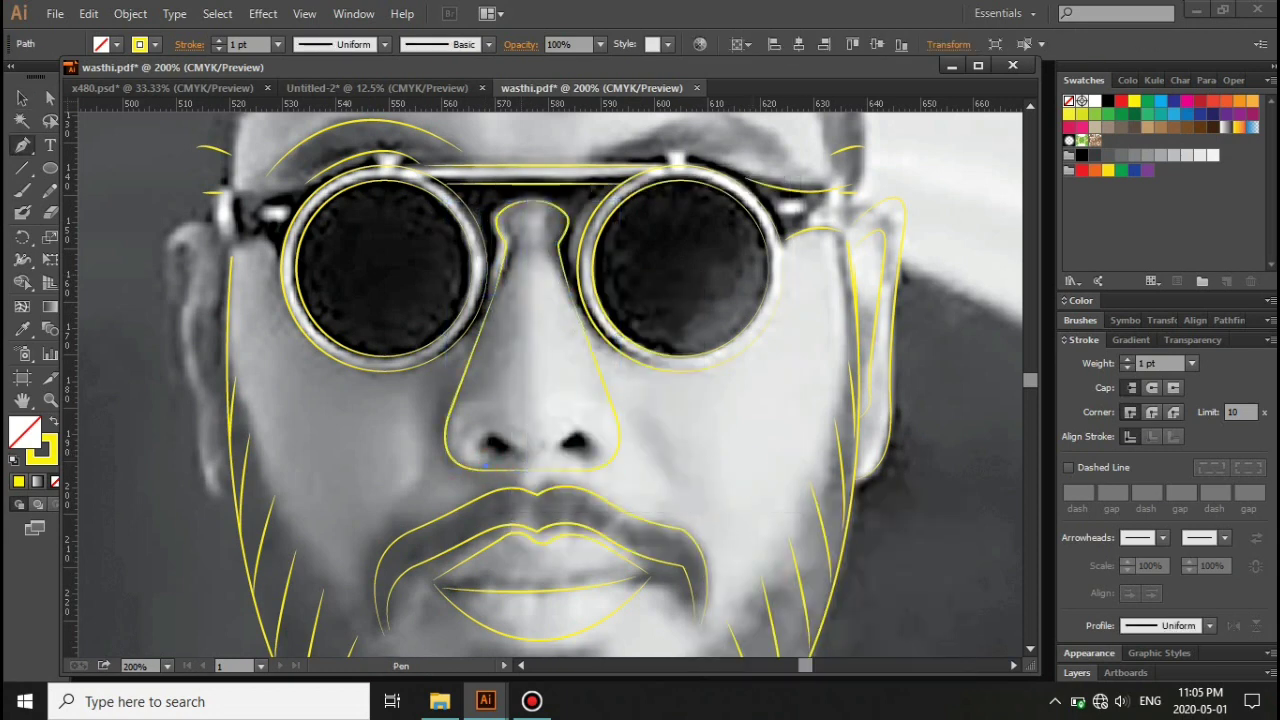
click(523, 464)
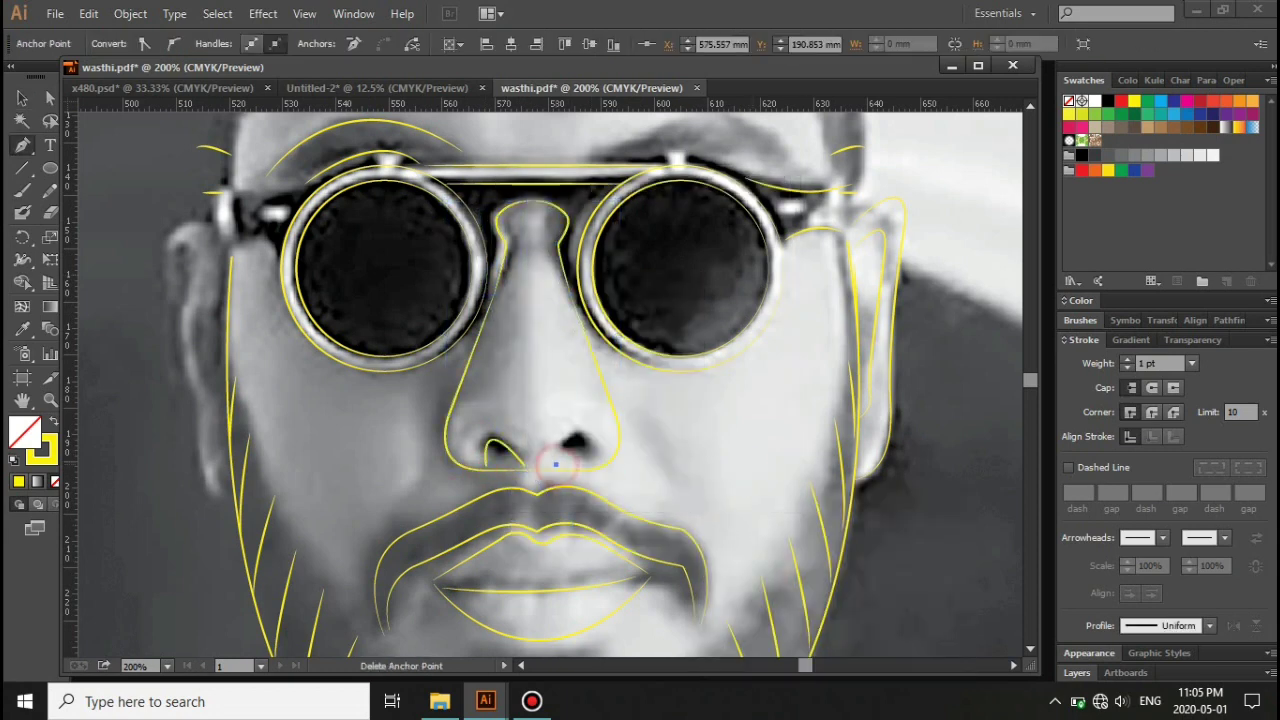
drag(555, 464, 594, 457)
key(v)
key(ctrl+shift+a)
scroll(585, 414, down, 1)
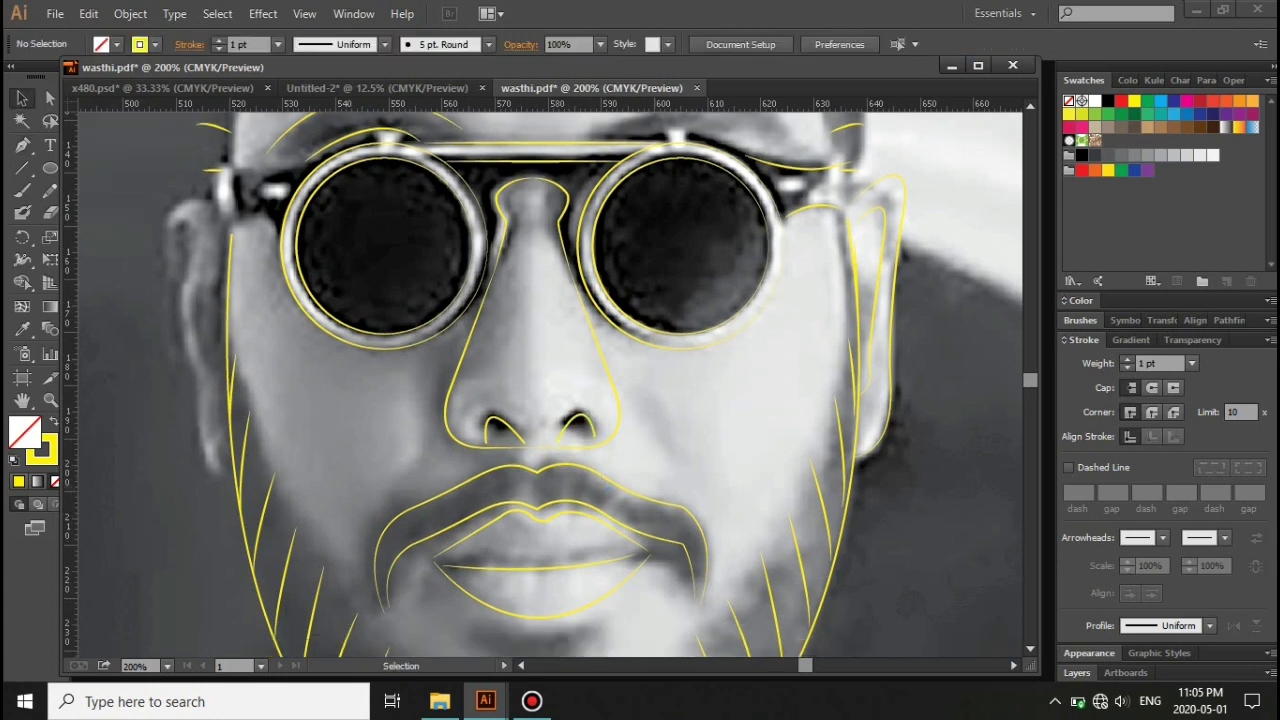
mouse_move(752, 150)
mouse_down()
mouse_move(727, 360)
mouse_move(680, 366)
mouse_up()
Step: Blend the temple and ear lines
click(680, 372)
key(w)
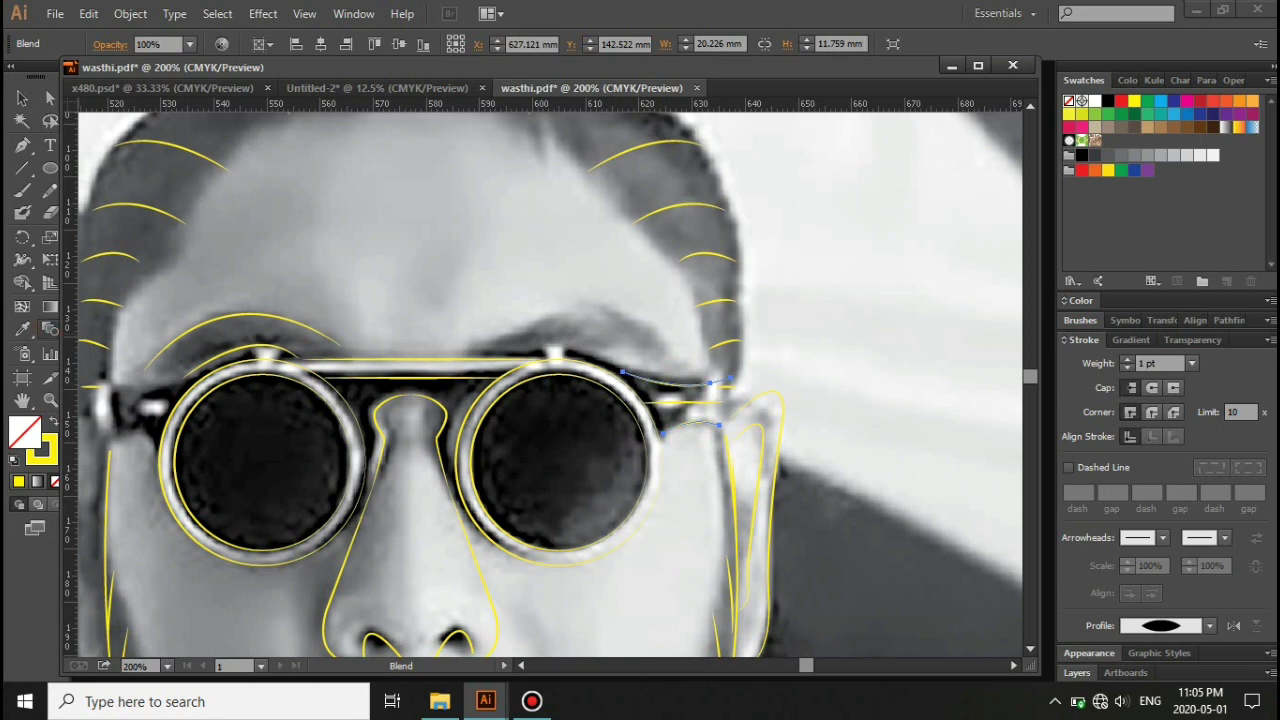
key(Return)
key(Return)
key(v)
Step: Blend the two glasses bridge lines with Specified Steps set to 2
drag(457, 471, 663, 640)
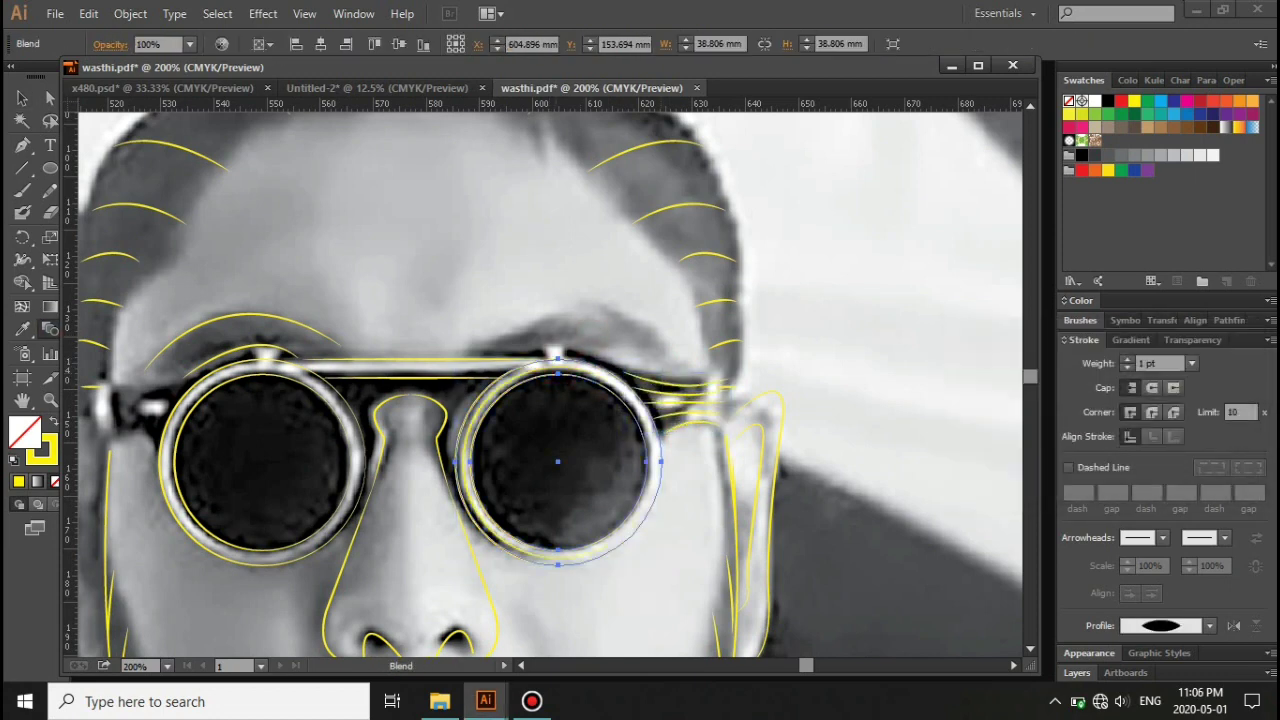
key(a)
click(413, 368)
click(413, 373)
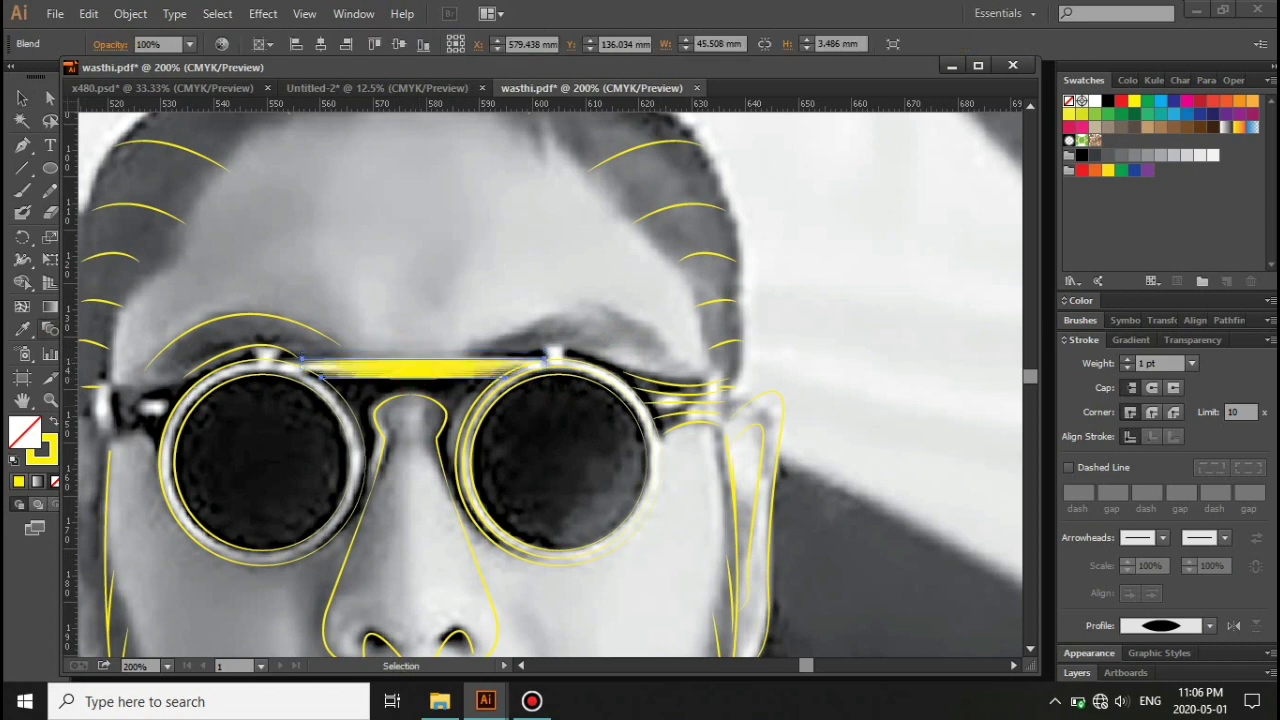
key(Return)
key(Down)
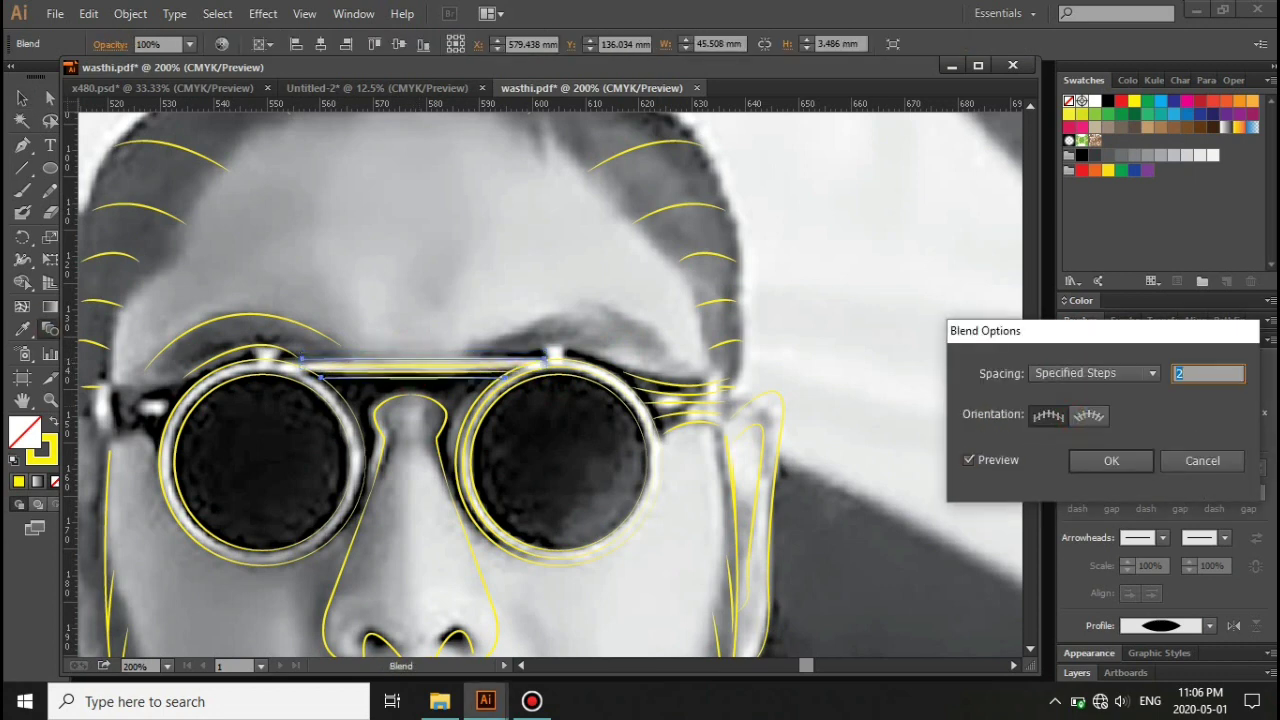
key(Return)
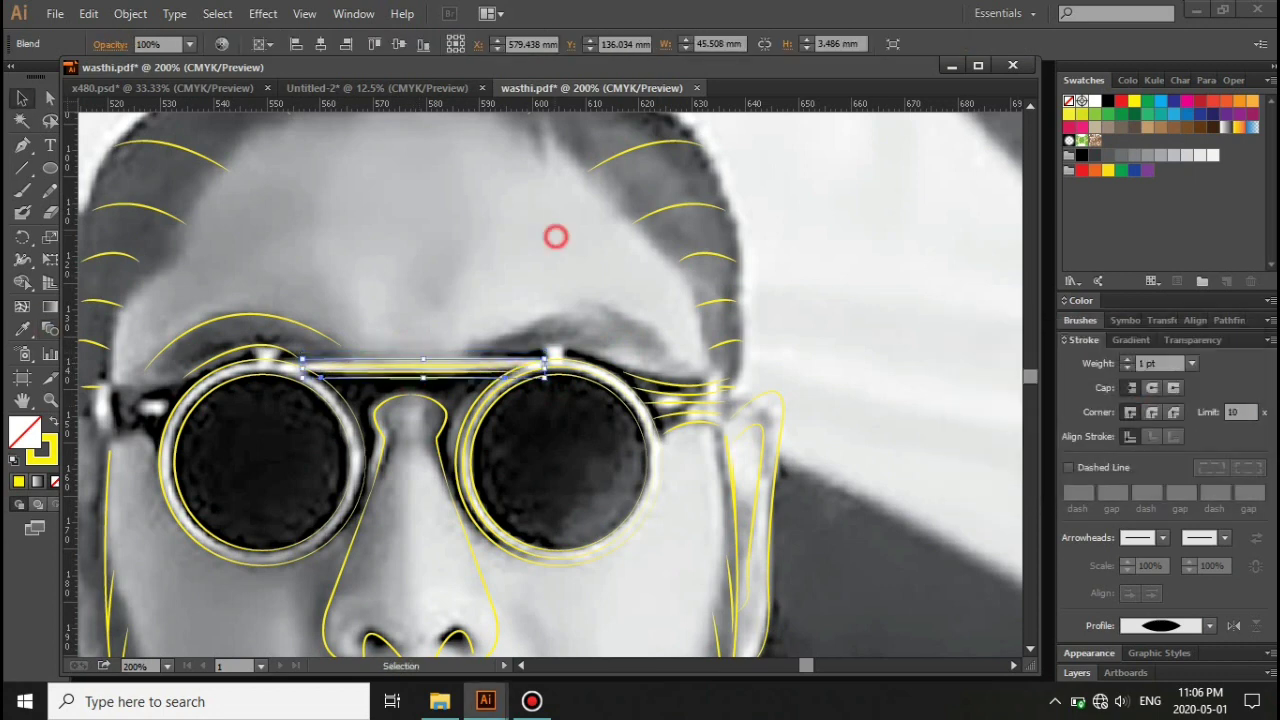
Step: Blend the left eyebrow arcs with Specified Steps set to 4
key(w)
key(Return)
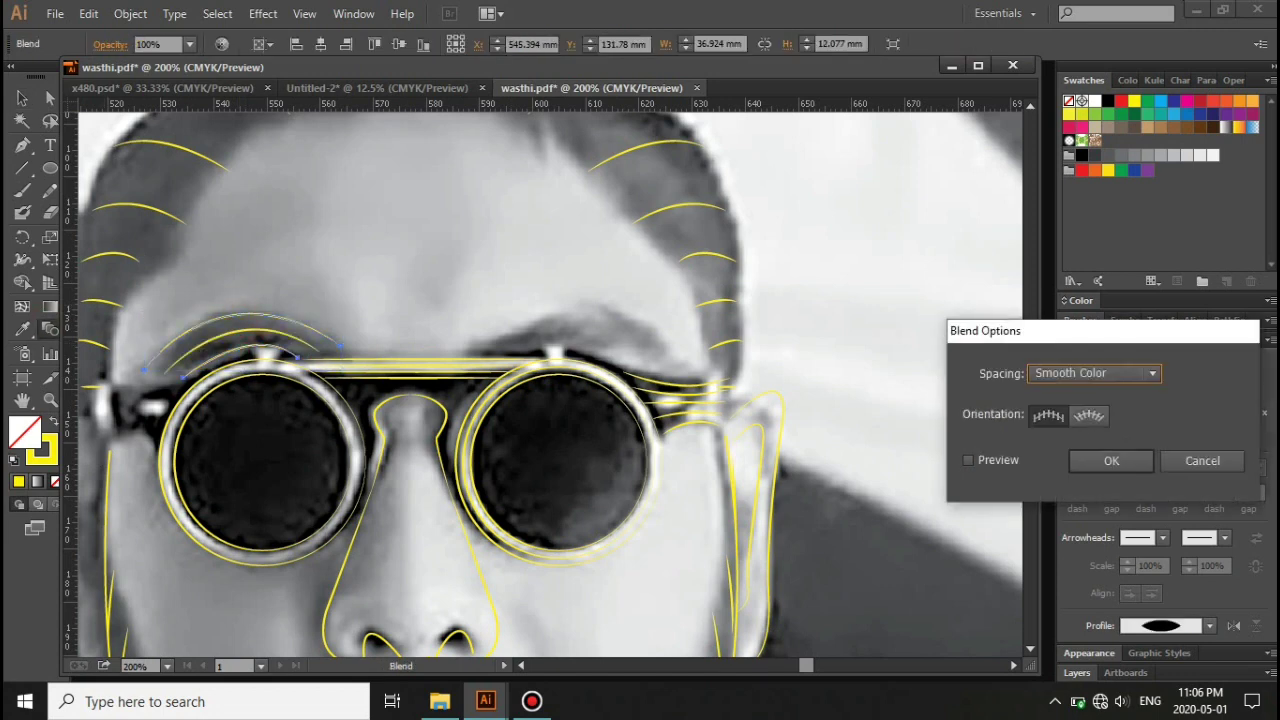
key(Down)
key(shift+Tab)
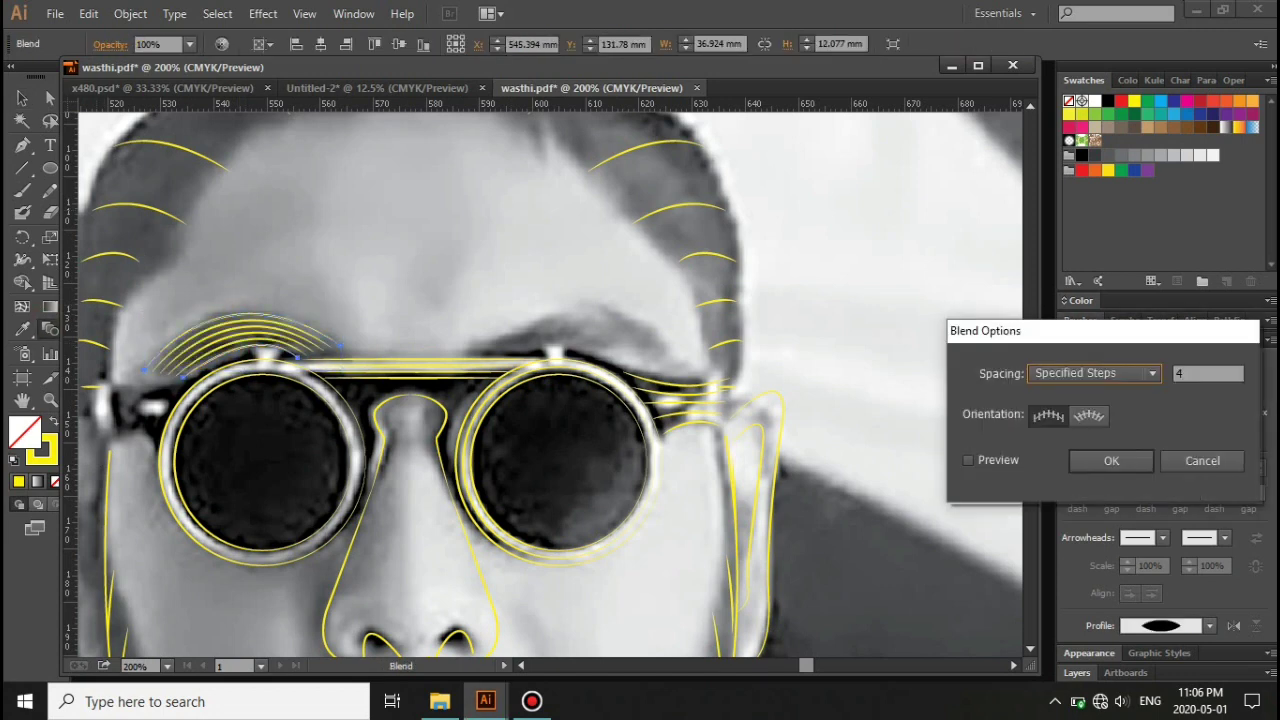
key(Return)
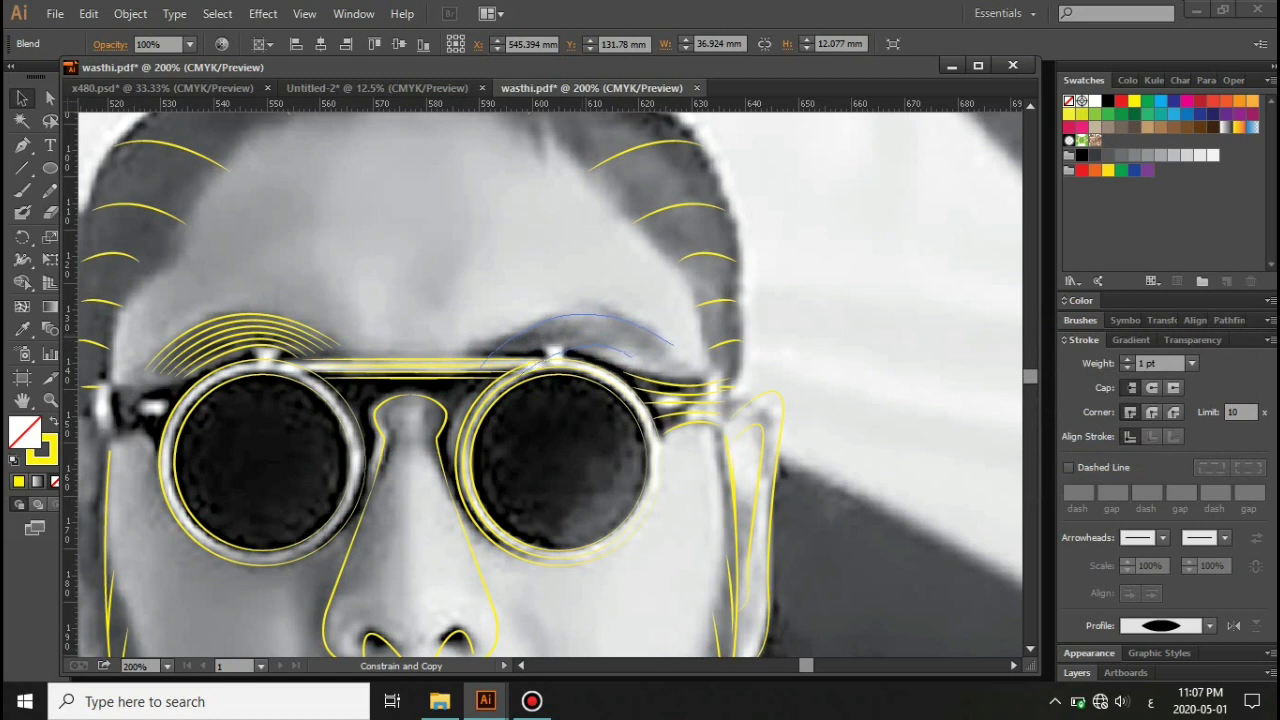
Step: Copy the brow blend over the right eyebrow
drag(584, 342, 584, 340)
right_click(584, 340)
key(Escape)
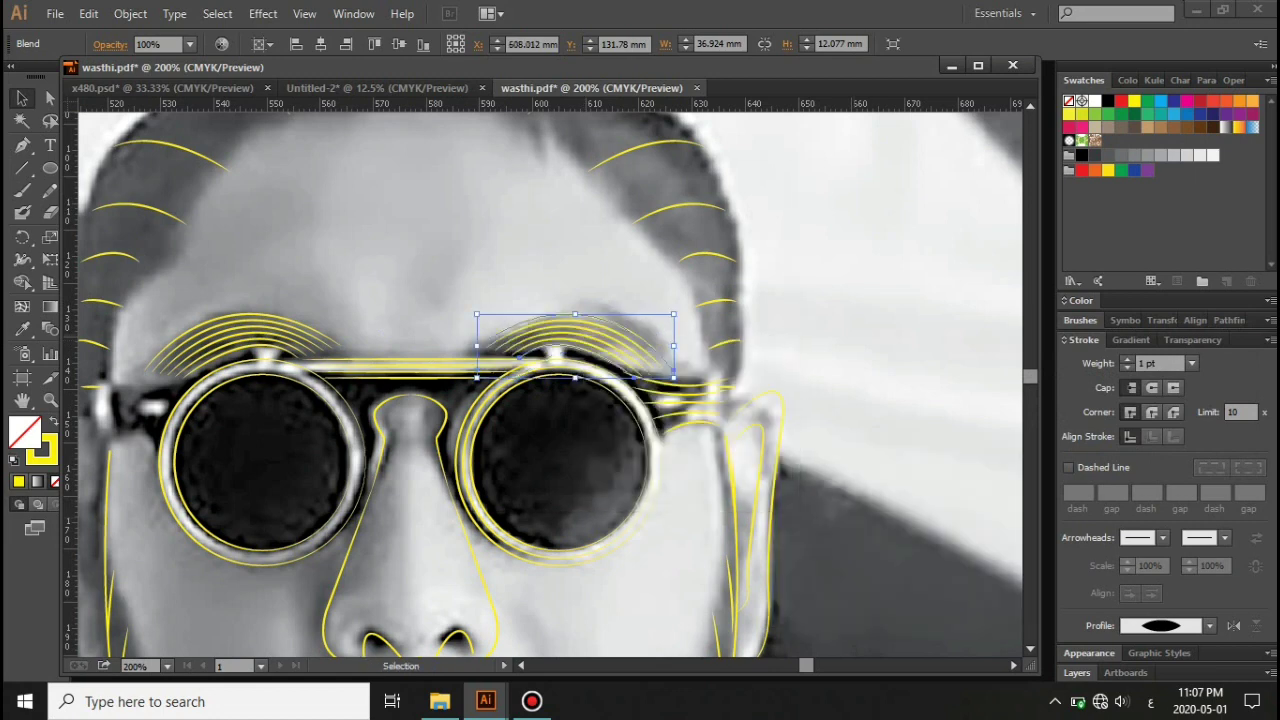
scroll(544, 385, up, 3)
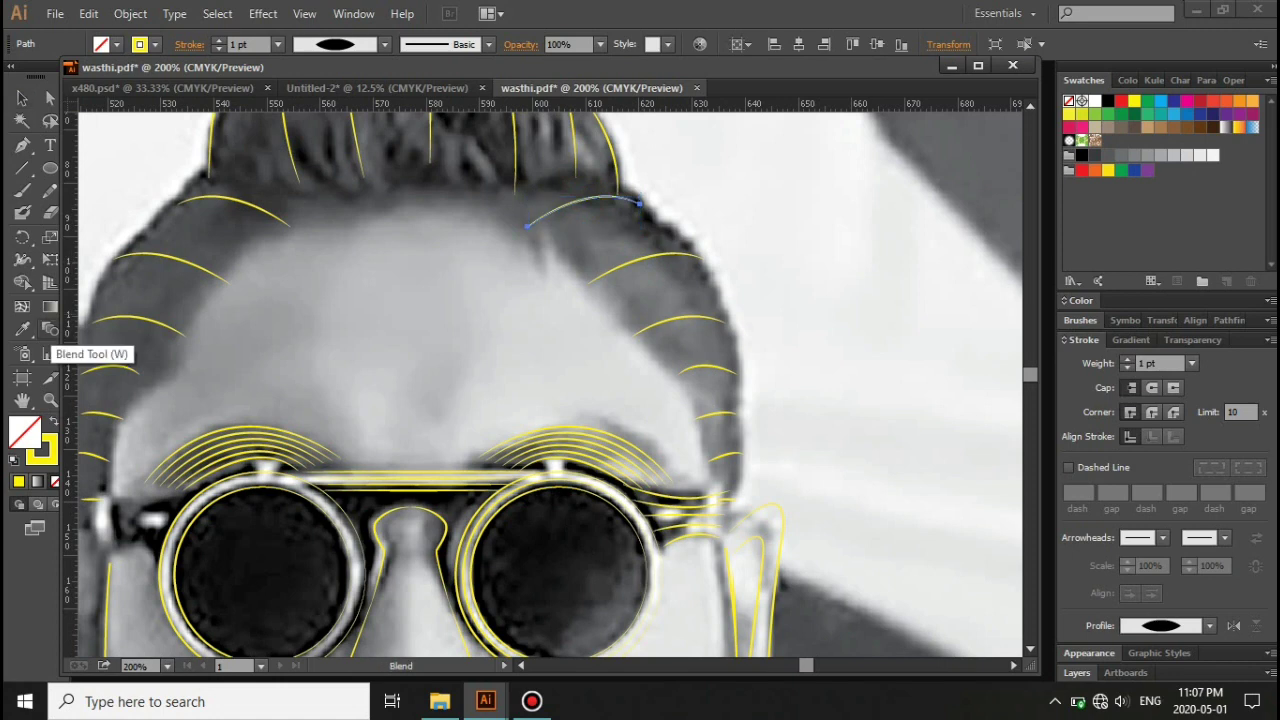
Step: Blend the top hair arc down to the lower hair line
click(630, 335)
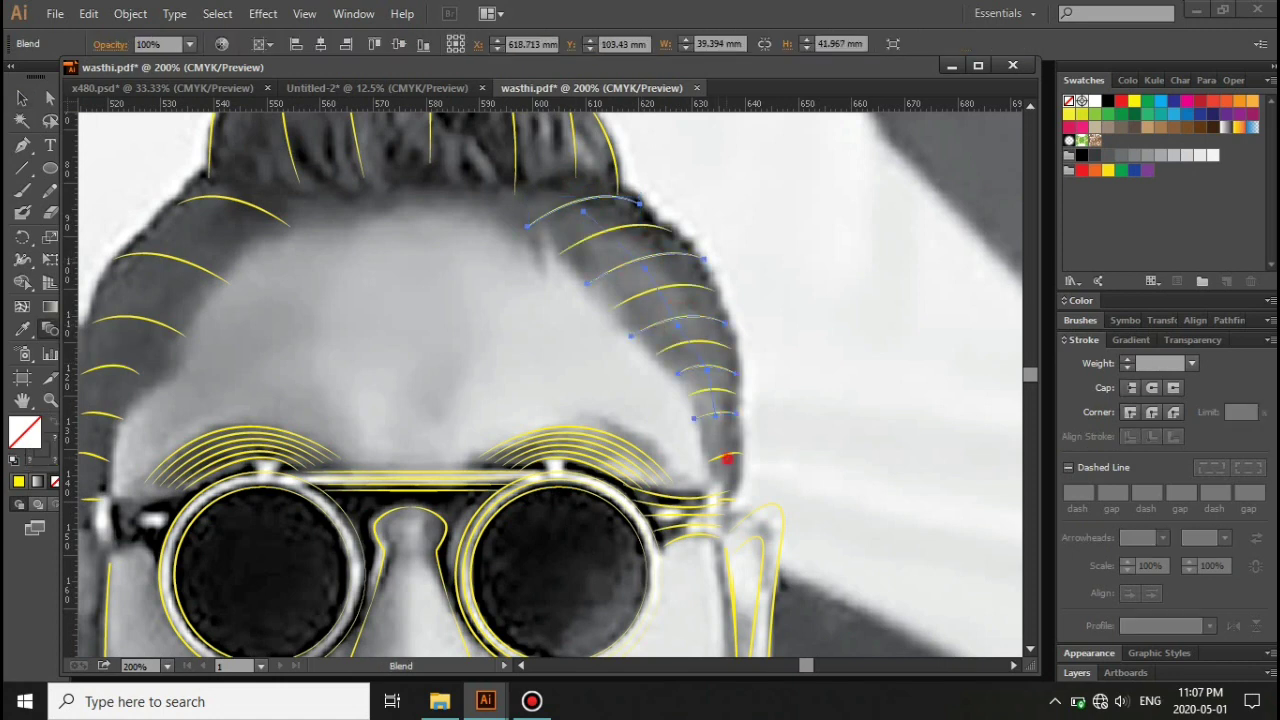
key(ctrl+plus)
key(ctrl+plus)
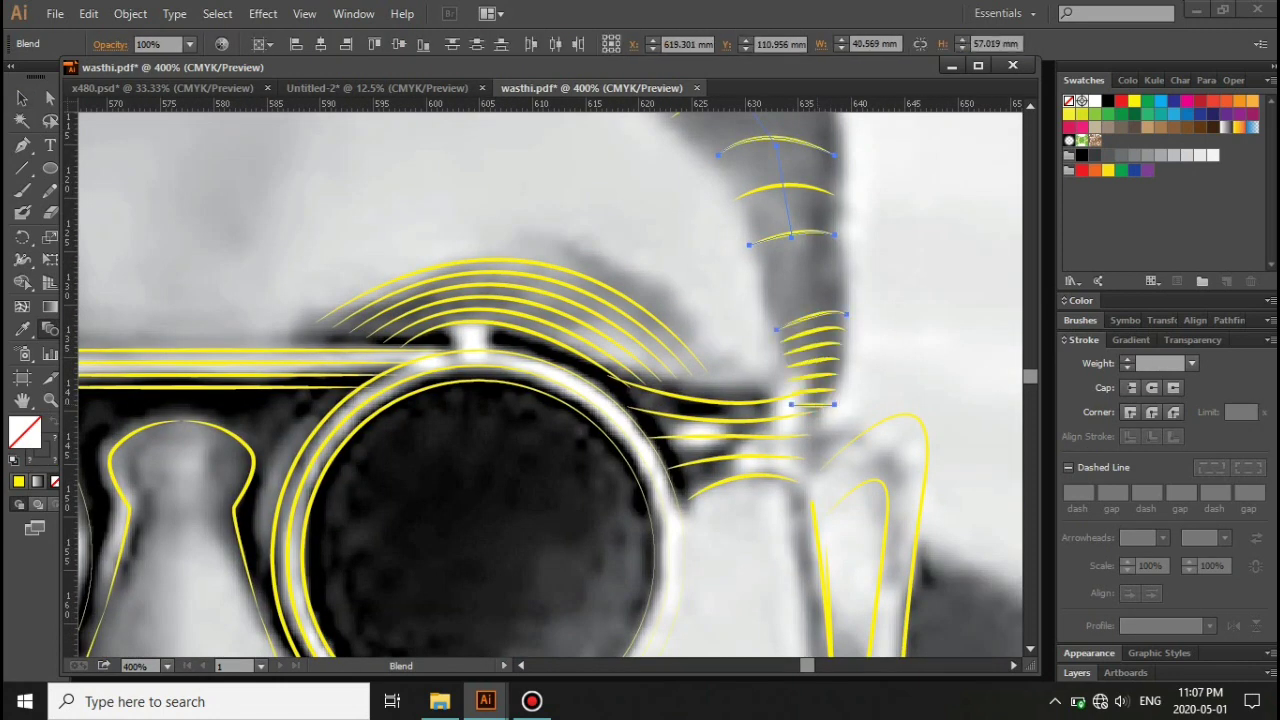
key(ctrl+minus)
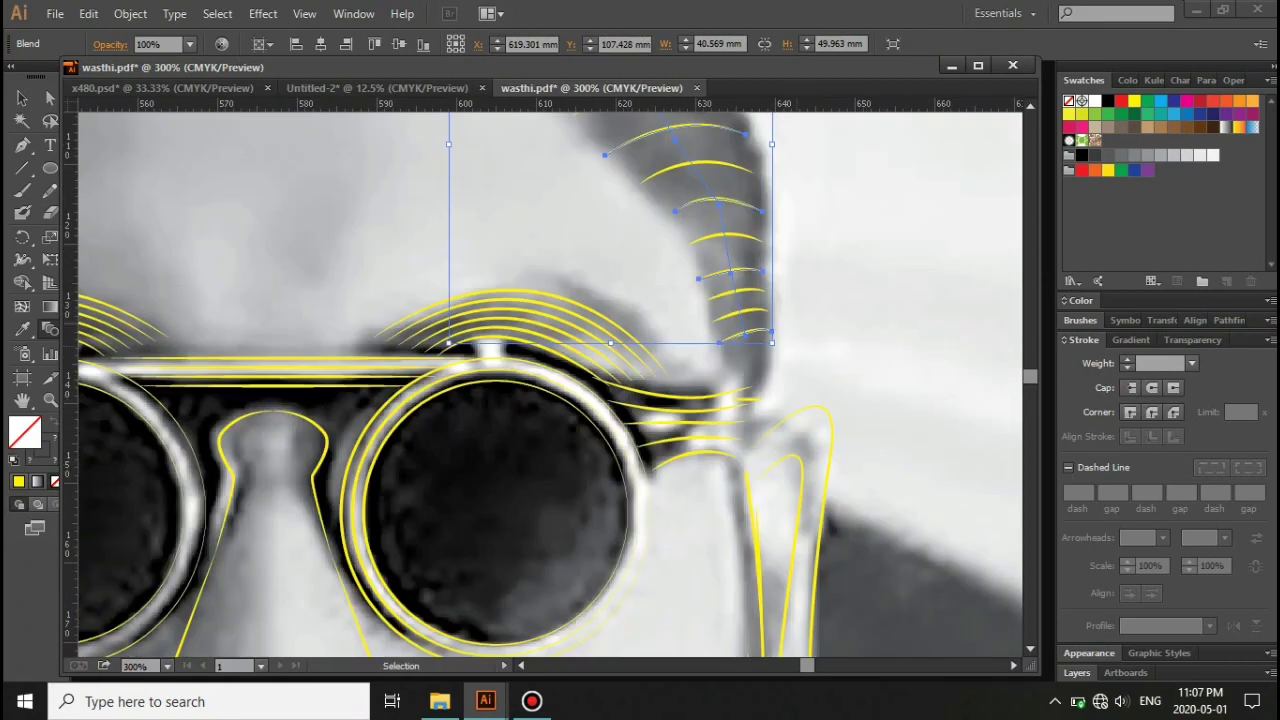
click(718, 207)
key(ctrl+minus)
key(ctrl+minus)
key(ctrl+minus)
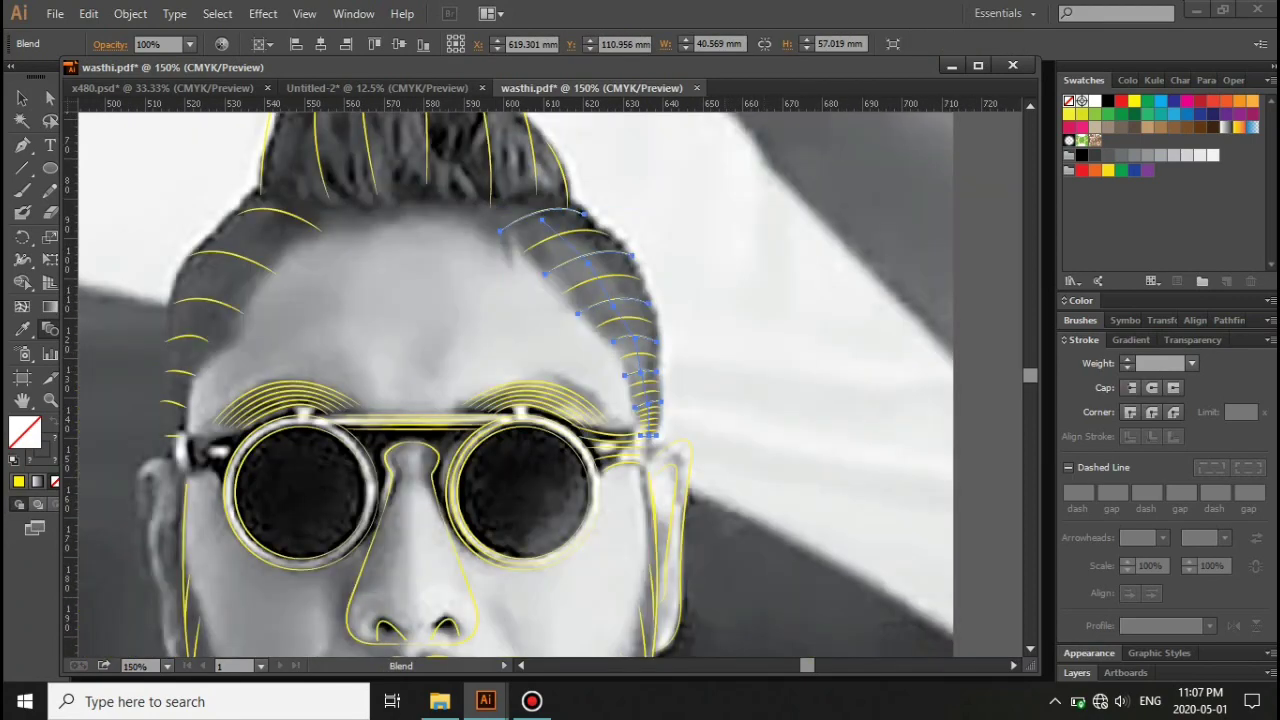
key(ctrl+plus)
double_click(50, 328)
click(1100, 461)
Step: Blend the left-side hair strokes and set both hair blends to 4 Specified Steps
click(205, 390)
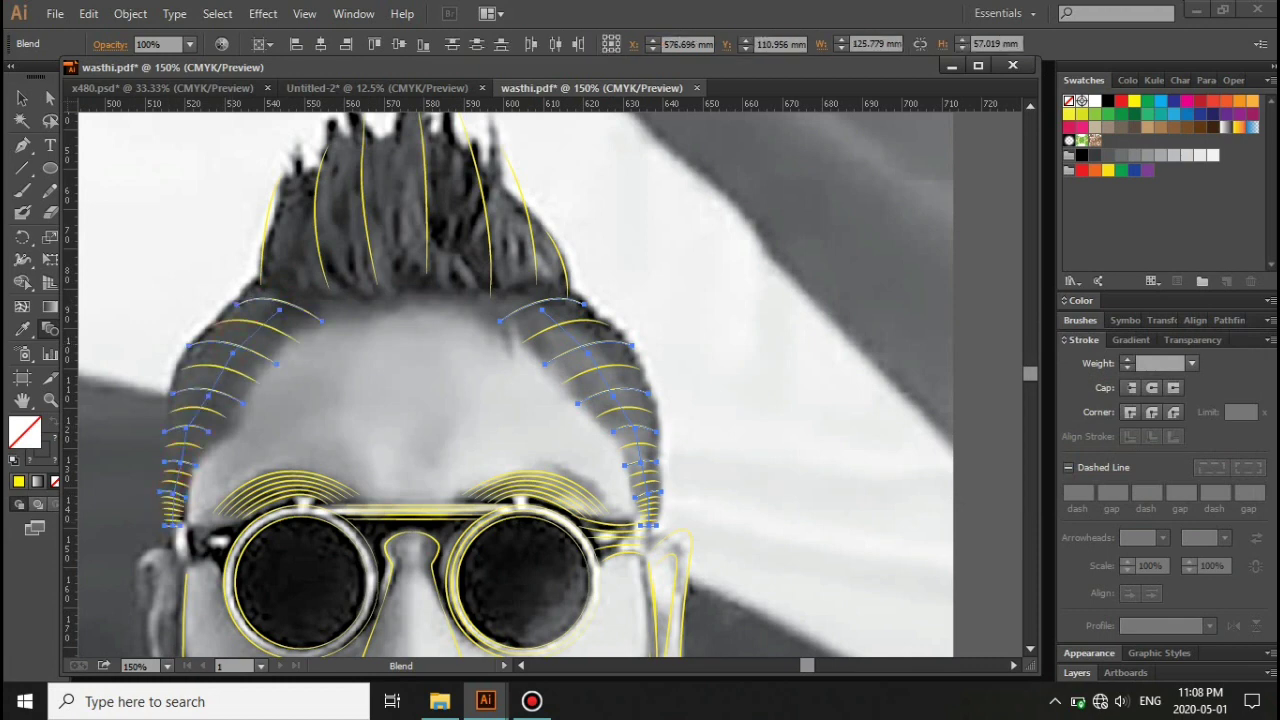
double_click(50, 328)
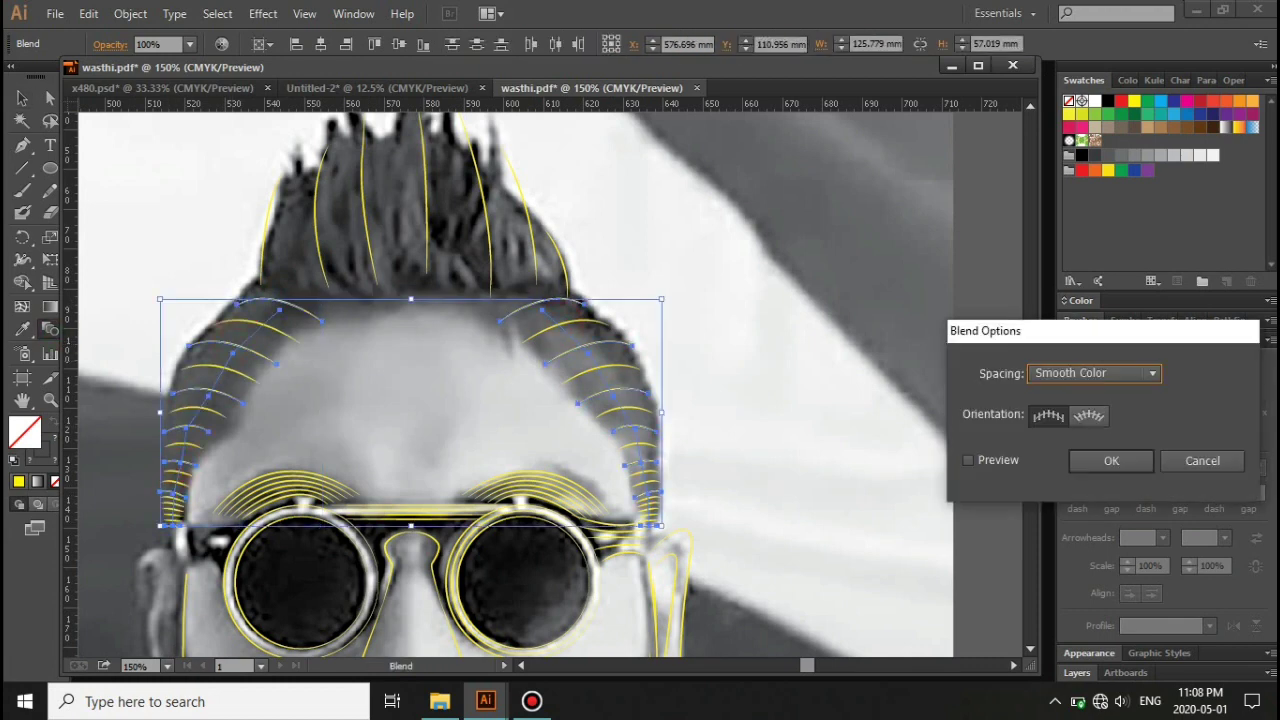
click(968, 460)
click(1095, 373)
click(1090, 417)
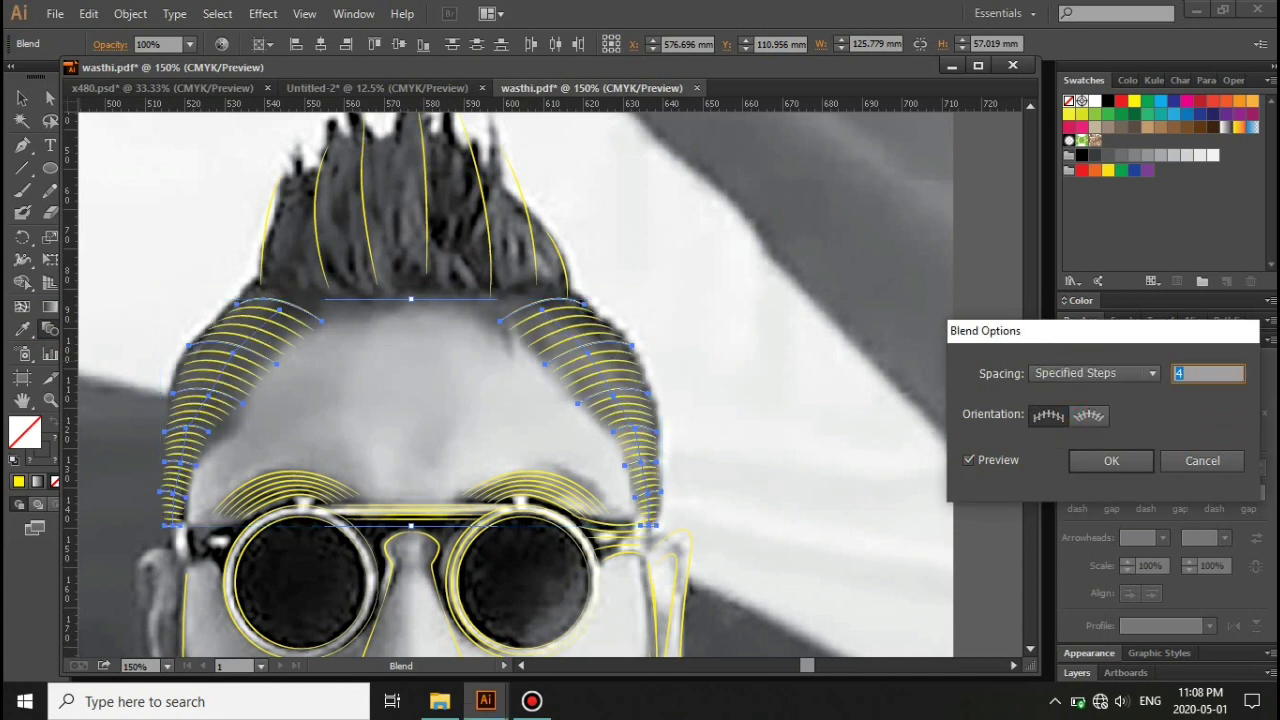
key(Return)
scroll(500, 380, up, 2)
Step: Blend the small top-left hair strand into the right one with denser Specified Steps
click(271, 300)
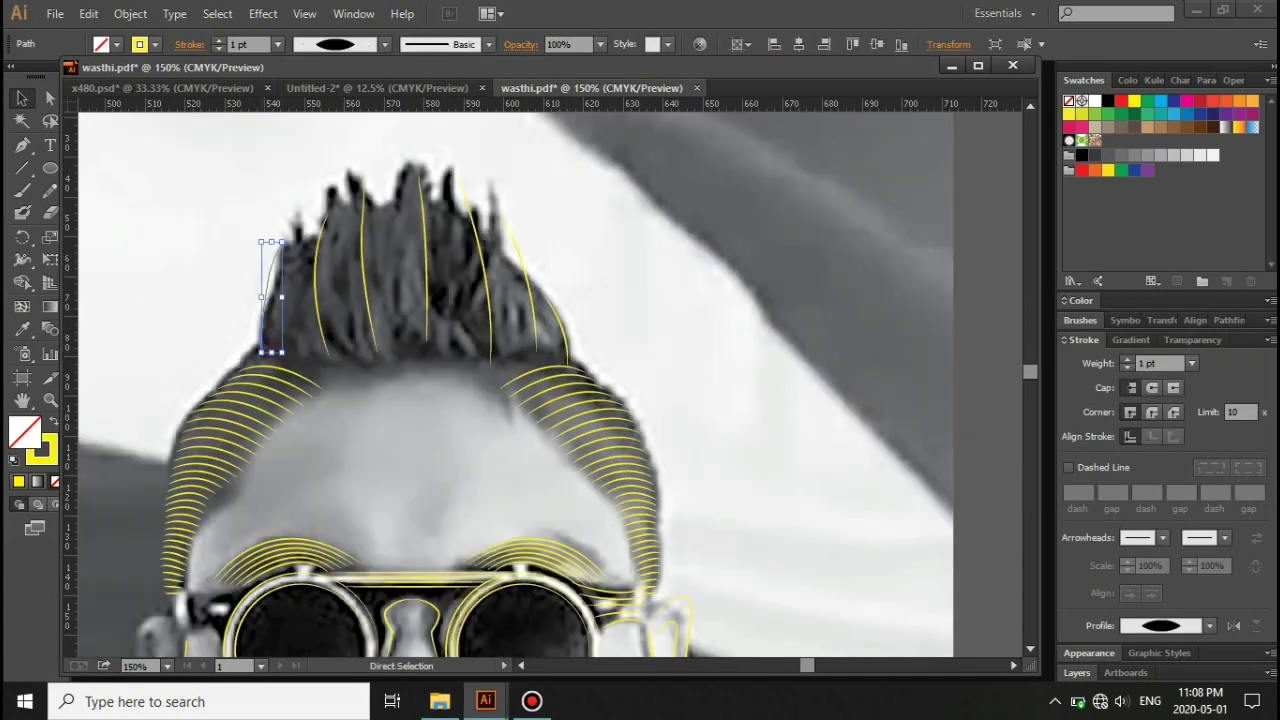
click(426, 341)
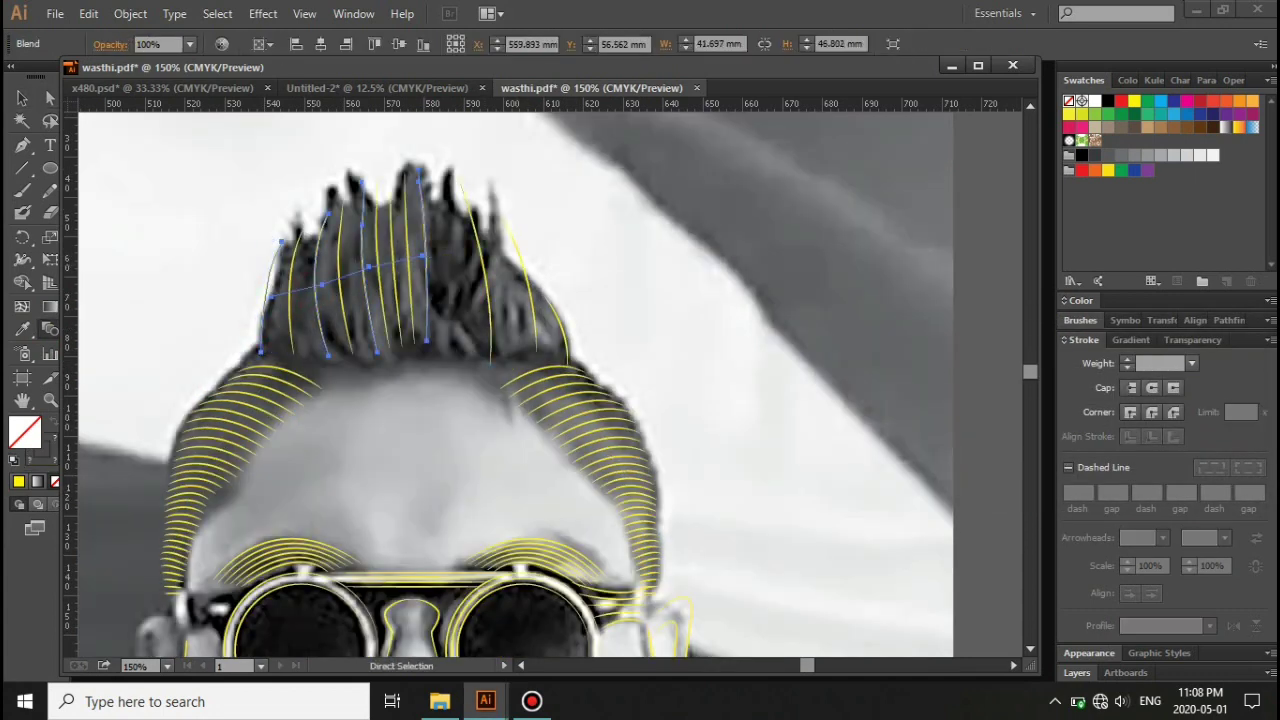
double_click(50, 329)
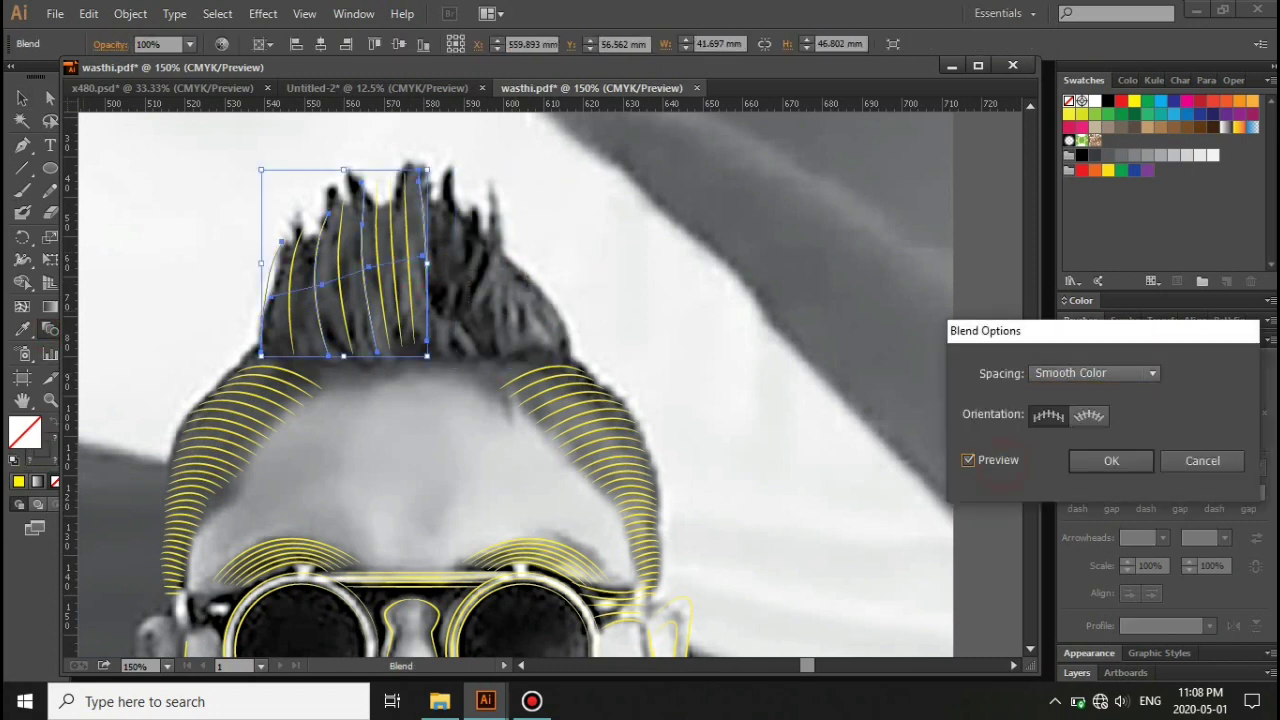
click(1095, 373)
click(1070, 400)
click(1111, 460)
Step: Stretch the hair blend to span the full width of the crest
key(v)
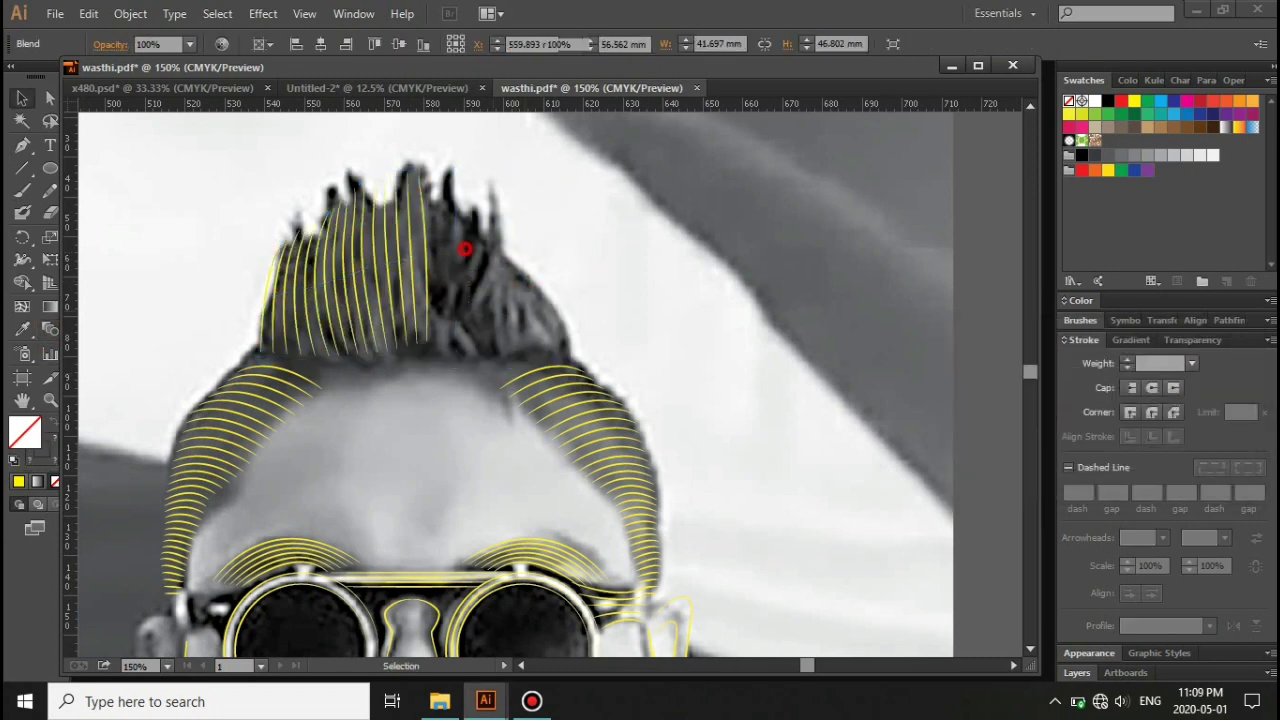
click(366, 251)
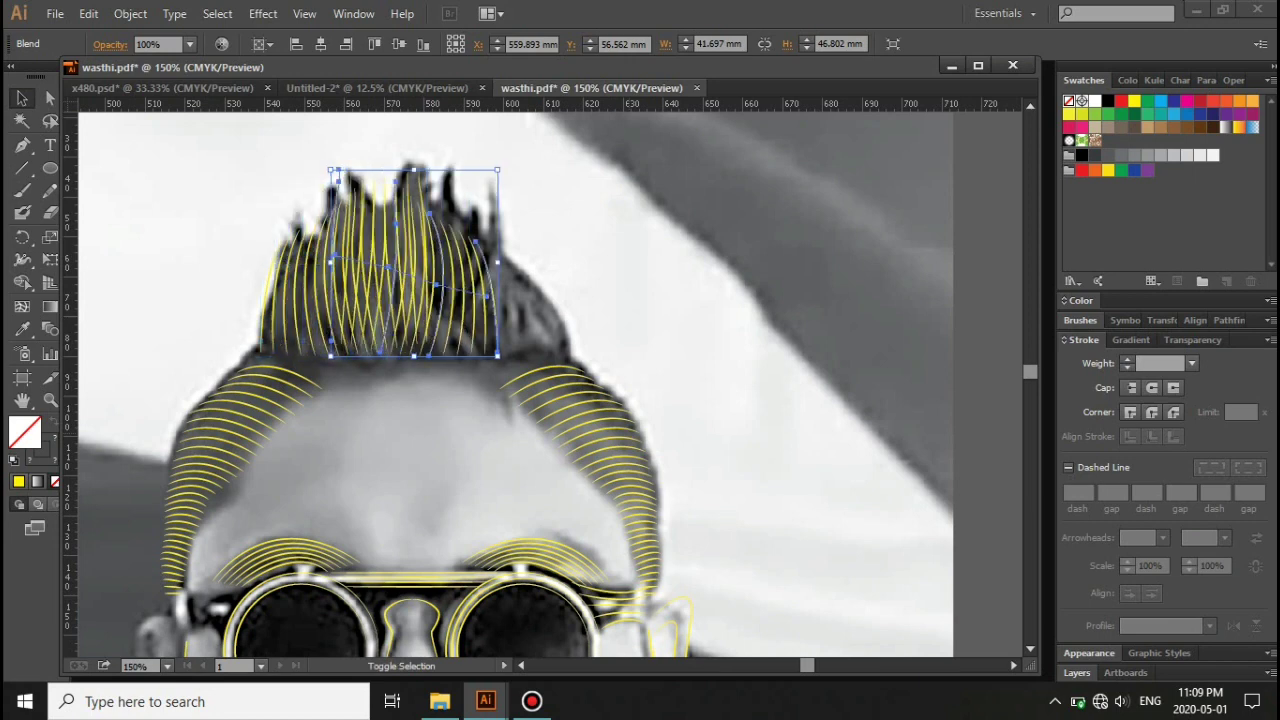
drag(470, 260, 560, 300)
drag(609, 229, 500, 286)
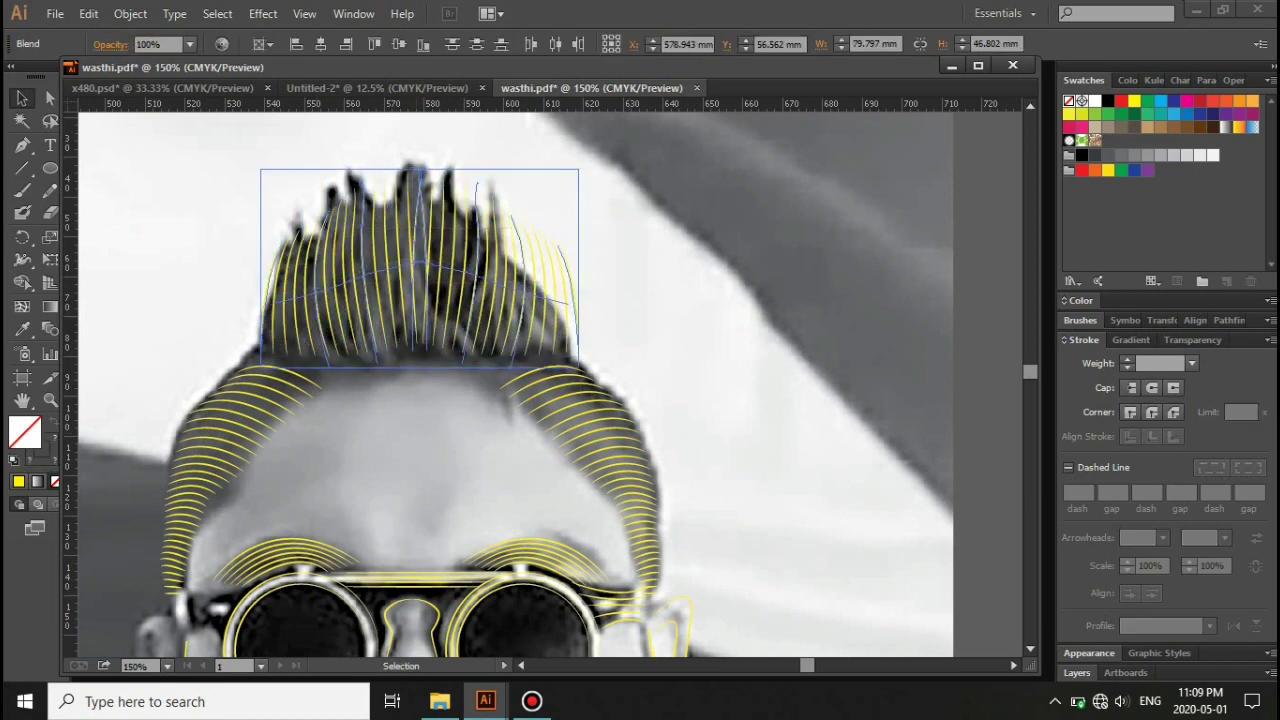
key(ctrl+minus)
scroll(386, 389, down, 5)
scroll(386, 389, down, 5)
Step: Select the mustache blend and its individual paths, and an anchor on the face outline
key(ctrl+plus)
click(386, 389)
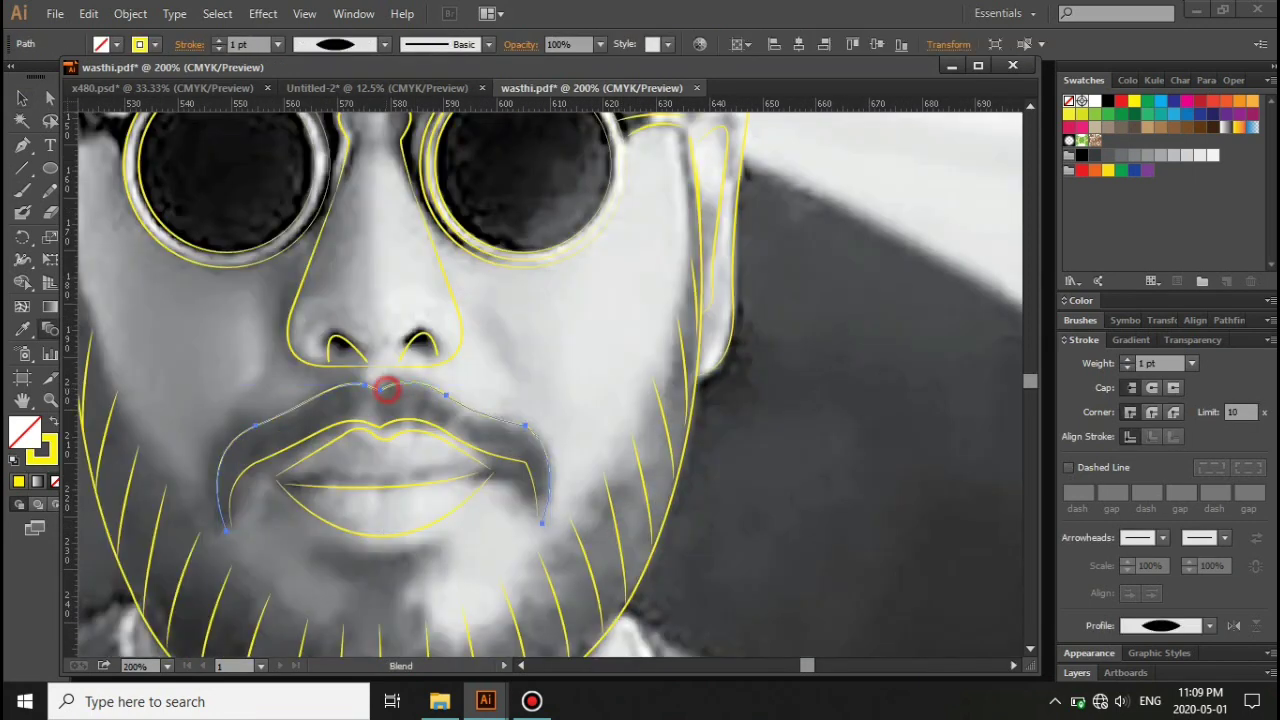
key(v)
click(381, 388)
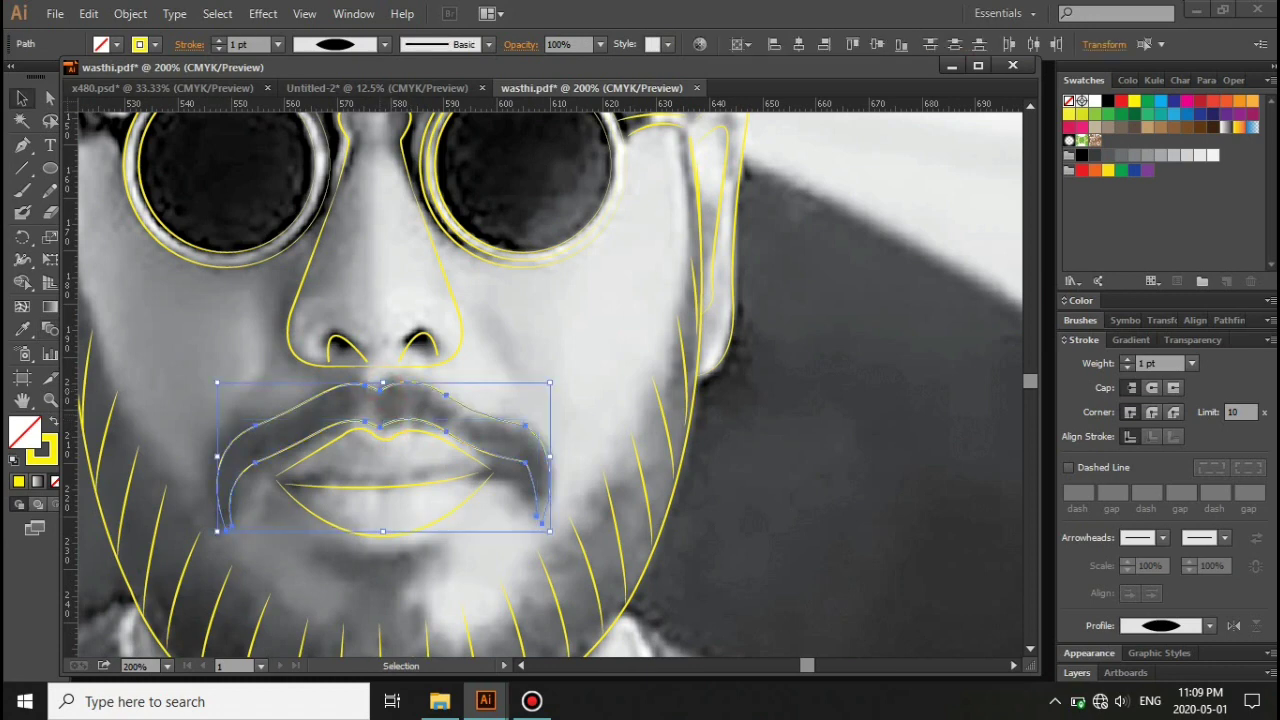
key(a)
click(355, 420)
scroll(490, 300, right, 3)
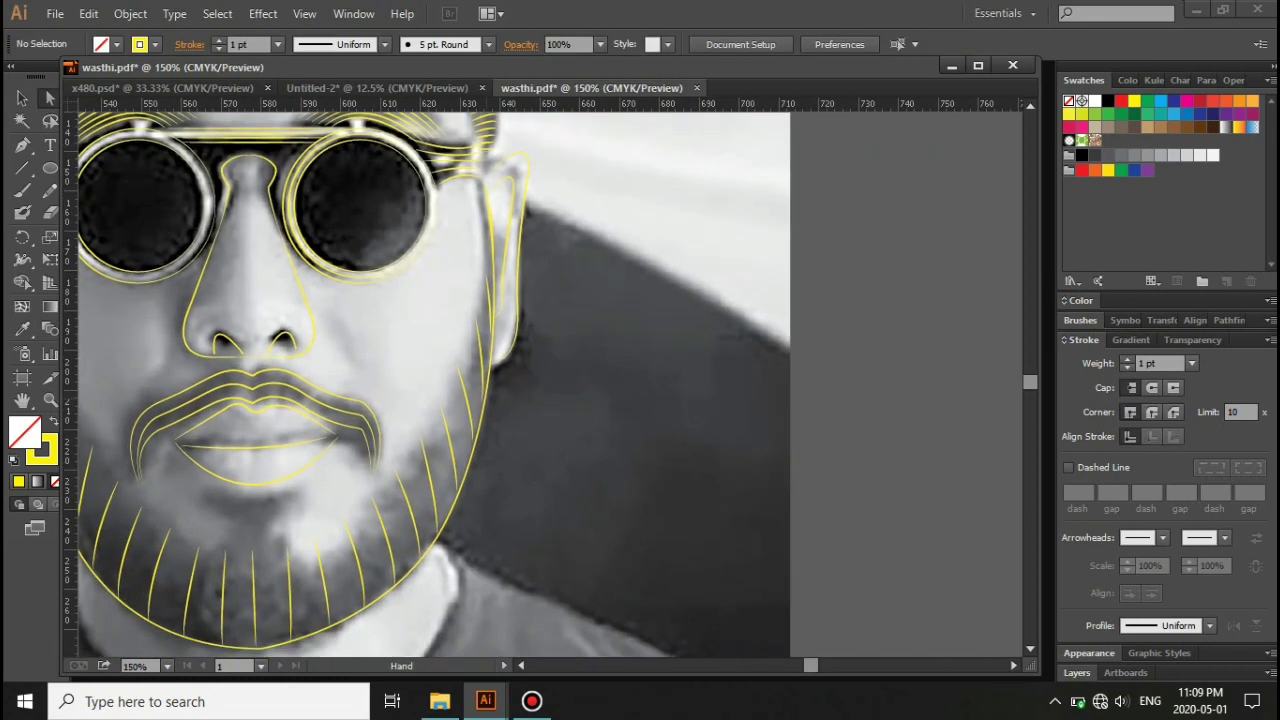
click(490, 305)
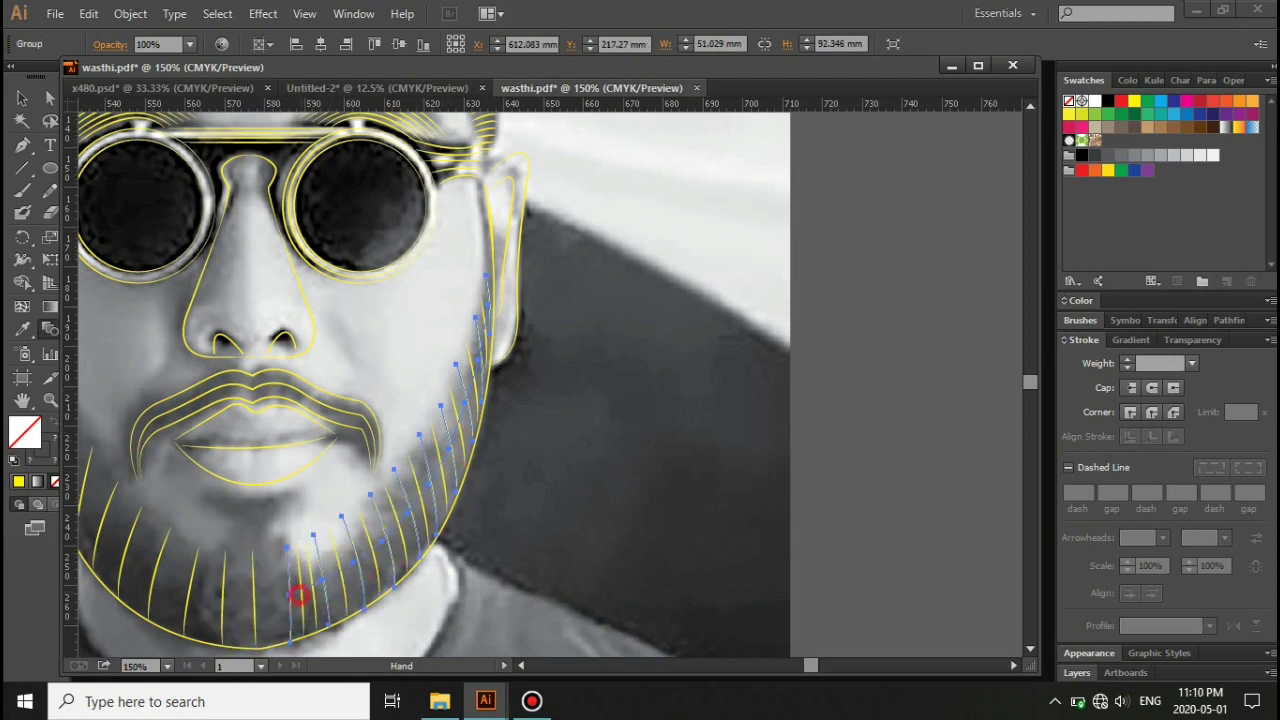
Step: Delete the stray vertical stroke at the chin
key(ctrl+minus)
click(422, 490)
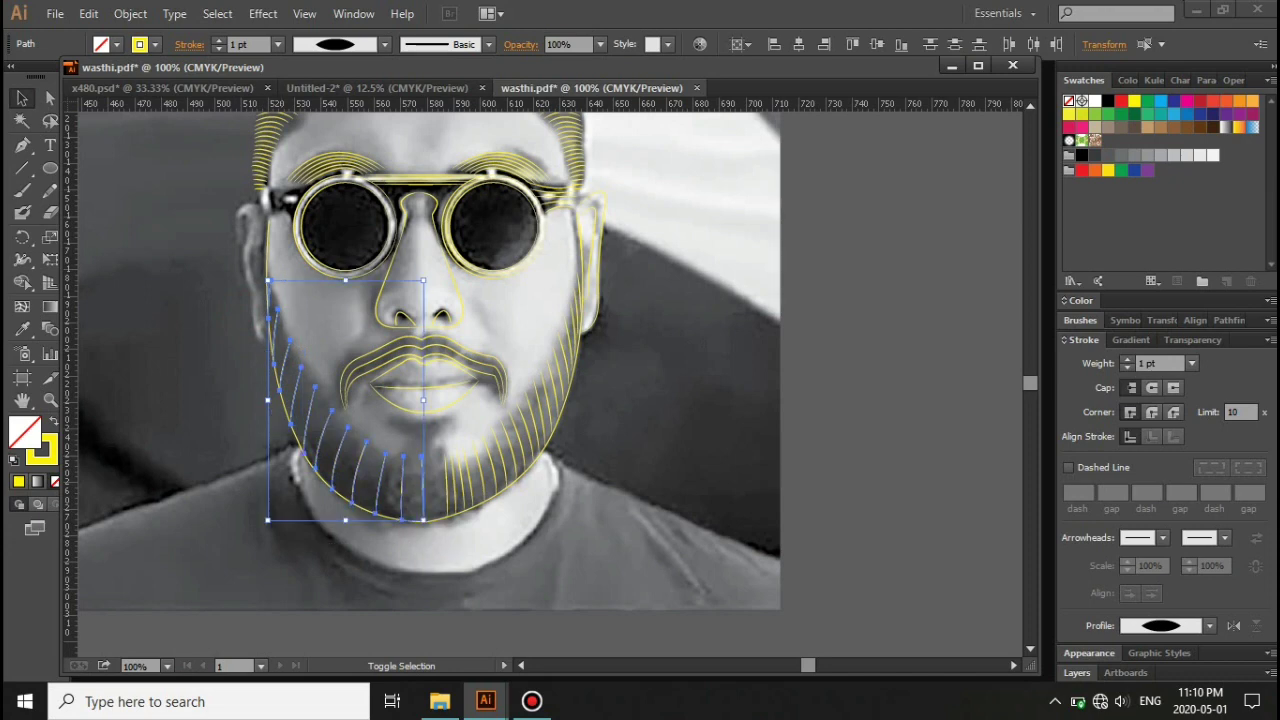
key(a)
click(445, 518)
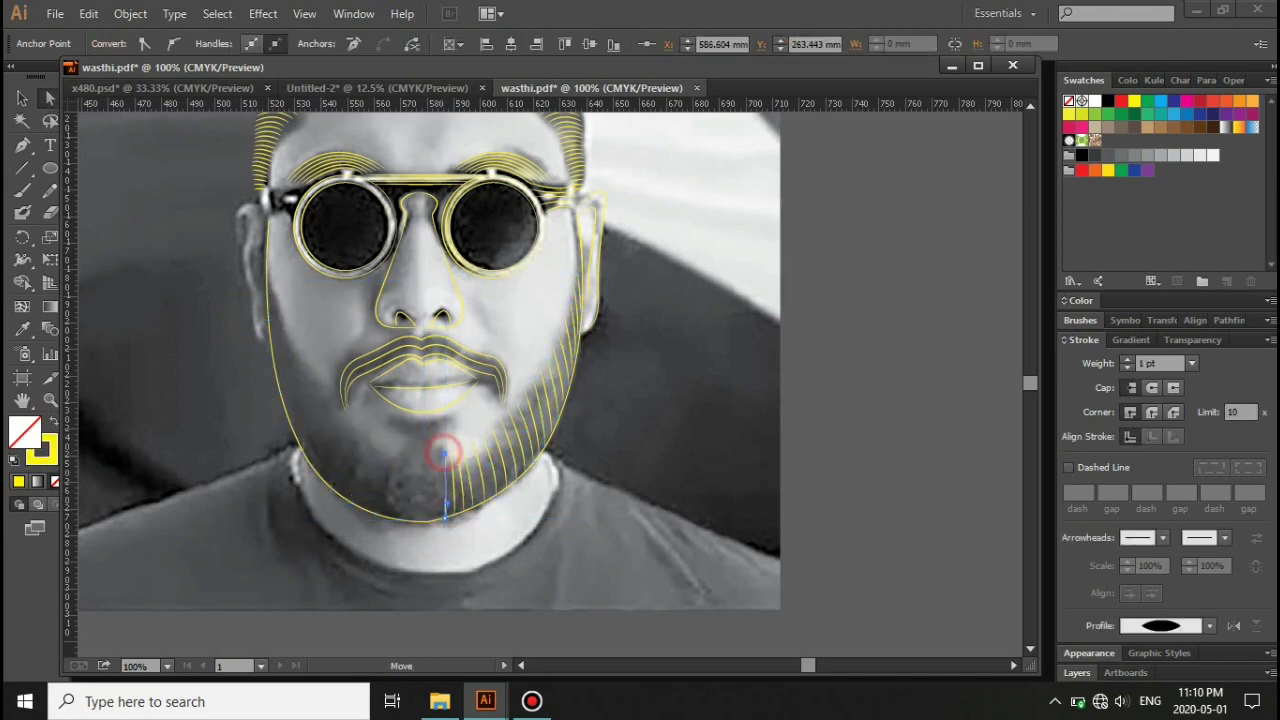
key(Delete)
click(429, 457)
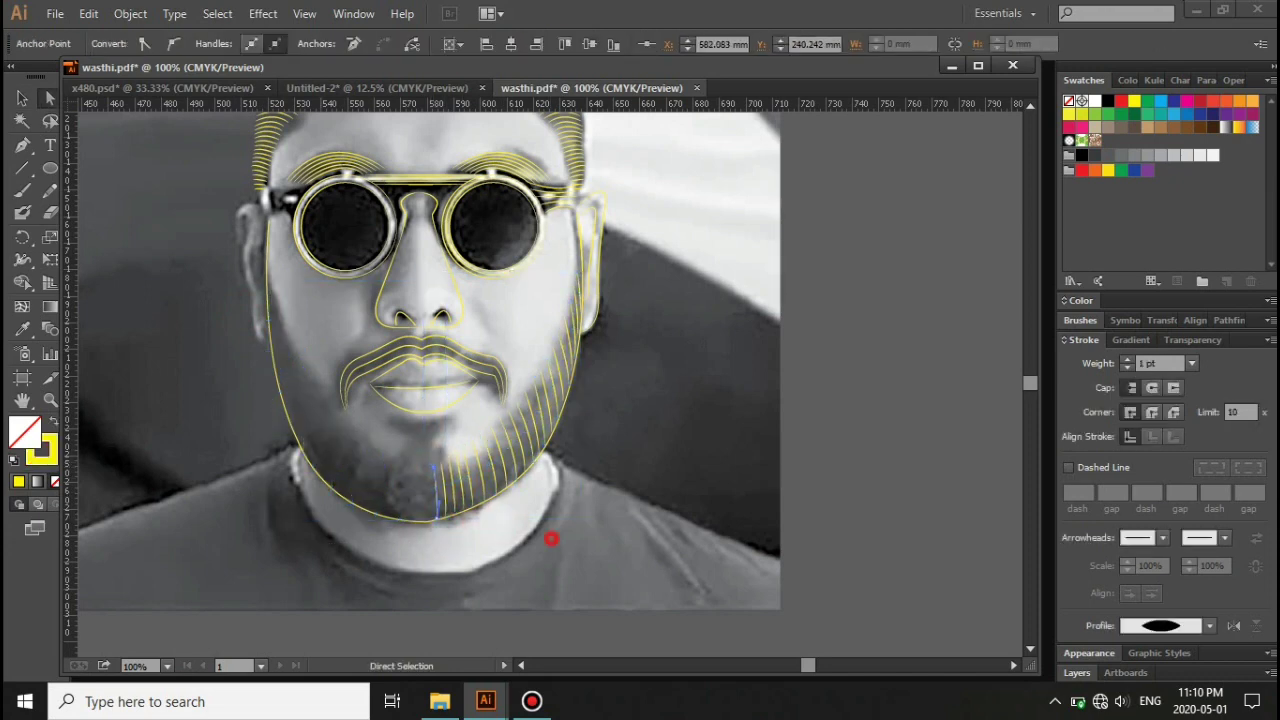
click(549, 537)
key(v)
Step: Set the right-side beard blend to Specified Steps
click(508, 447)
double_click(49, 329)
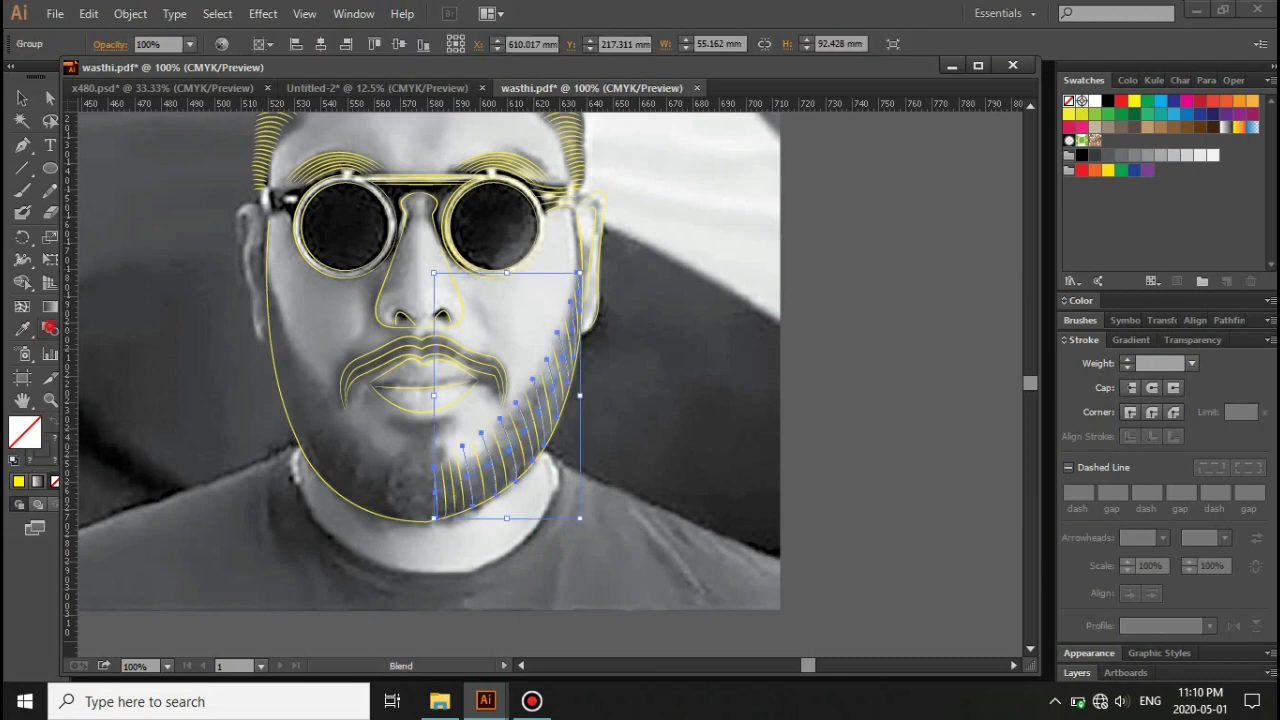
click(1088, 413)
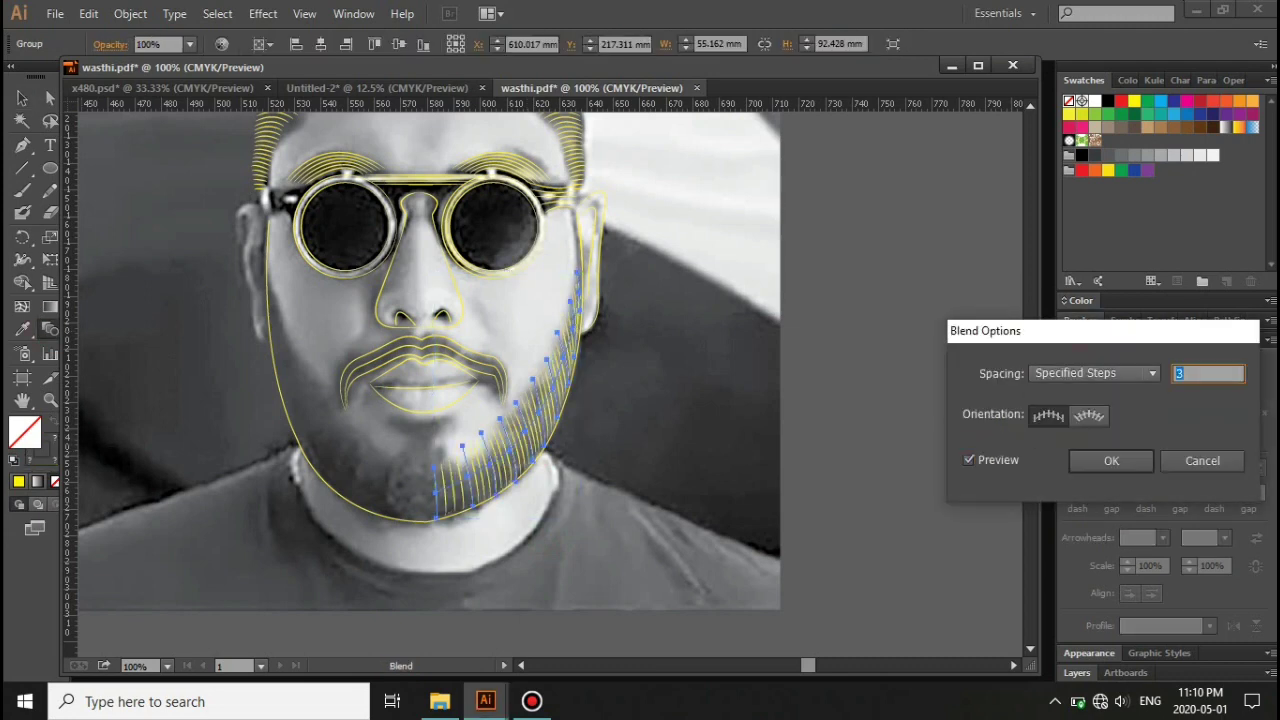
key(Return)
Step: Paste a copy of the beard blend in front, reflect it, and move it to the left jaw
key(v)
key(ctrl+plus)
right_click(614, 360)
mouse_move(670, 494)
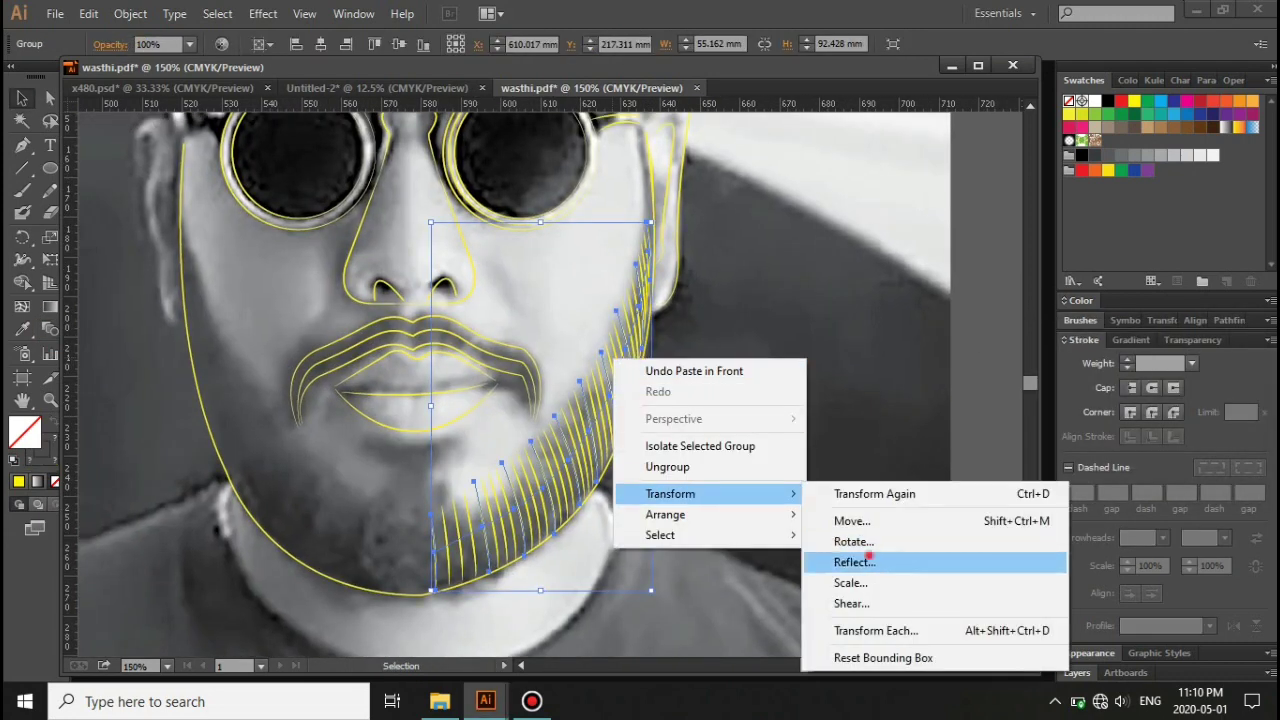
click(862, 562)
drag(540, 405, 290, 405)
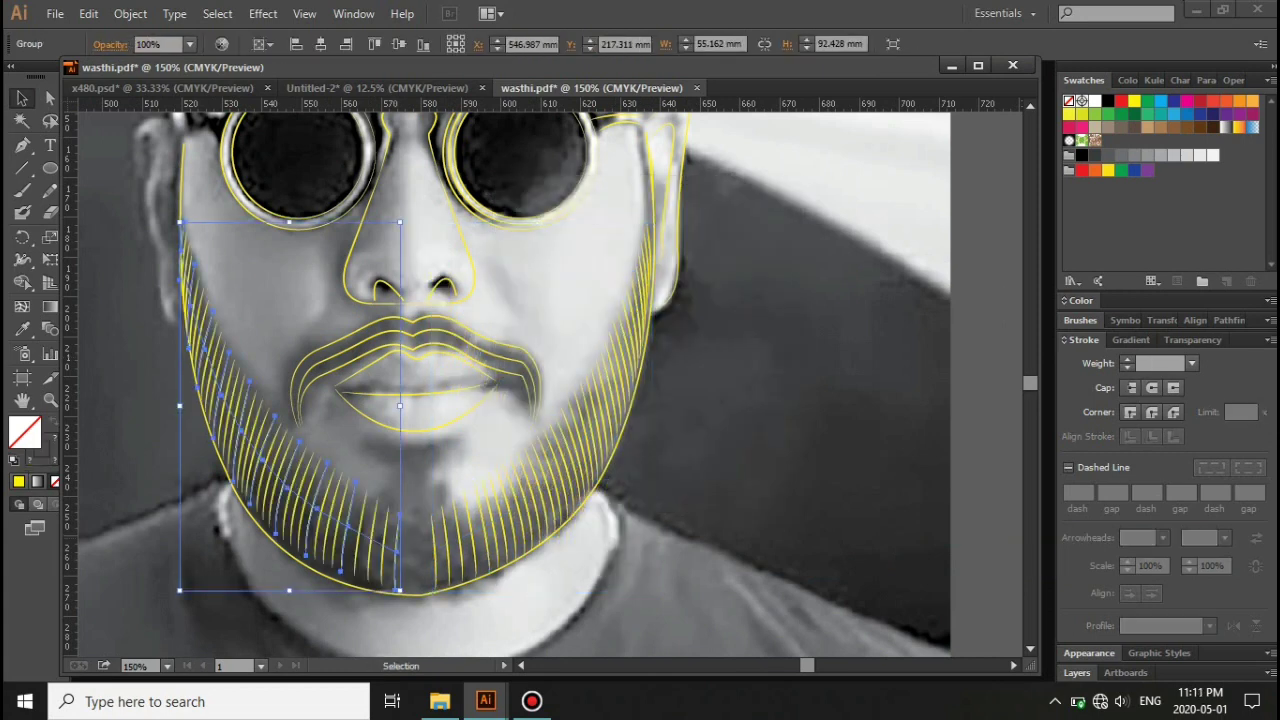
scroll(540, 400, down, 1)
Step: Inspect an anchor on a beard stroke, then zoom out to view the whole face
scroll(500, 400, down, 2)
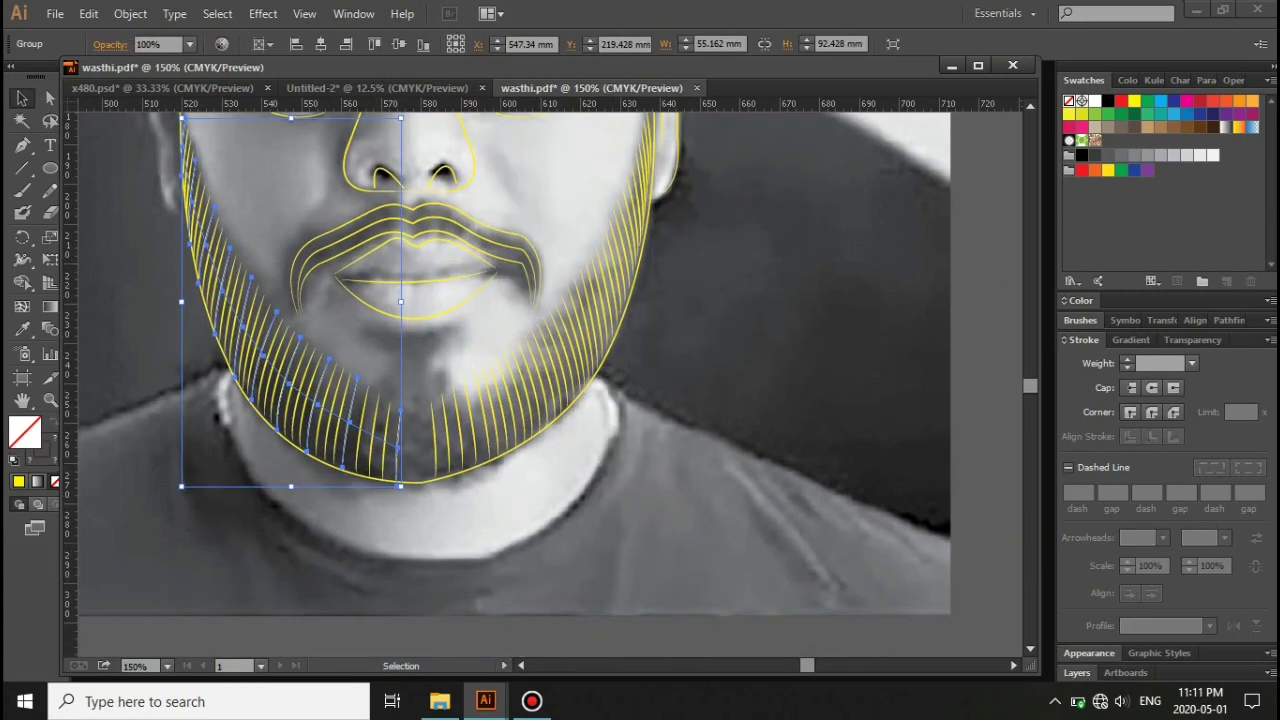
key(a)
scroll(500, 400, left, 1)
click(443, 405)
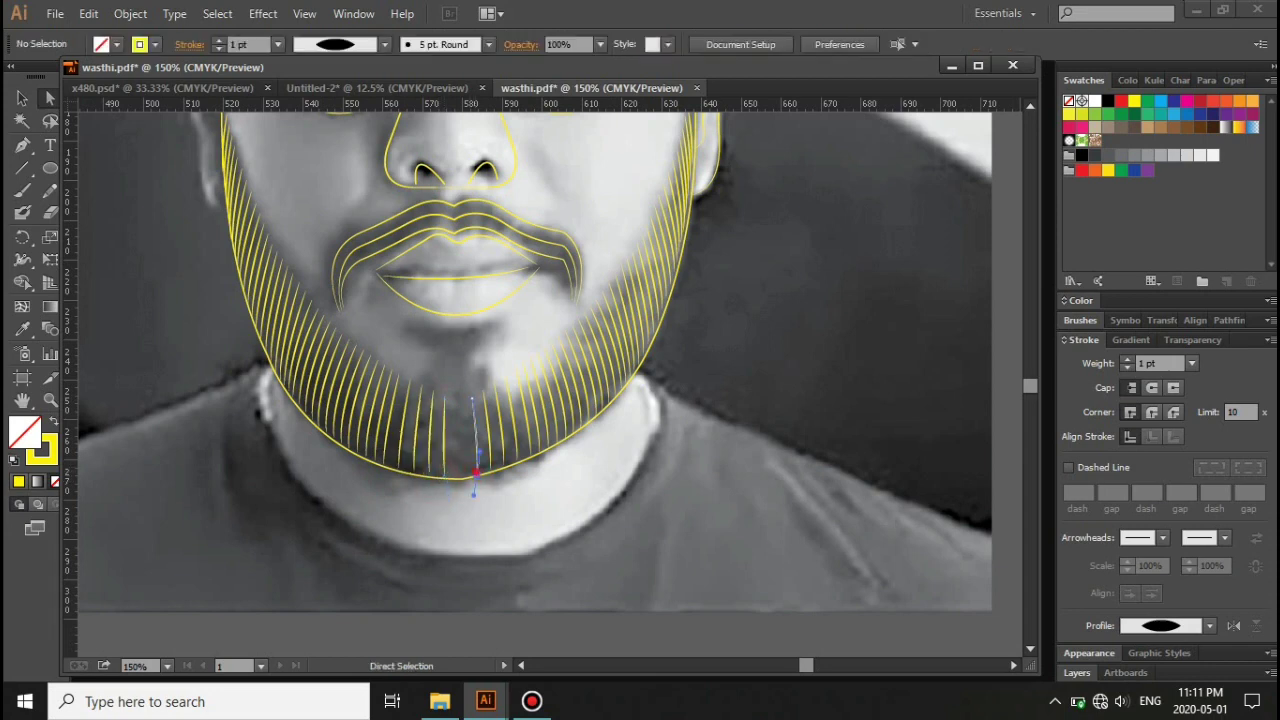
click(471, 400)
key(ctrl+1)
scroll(524, 437, up, 3)
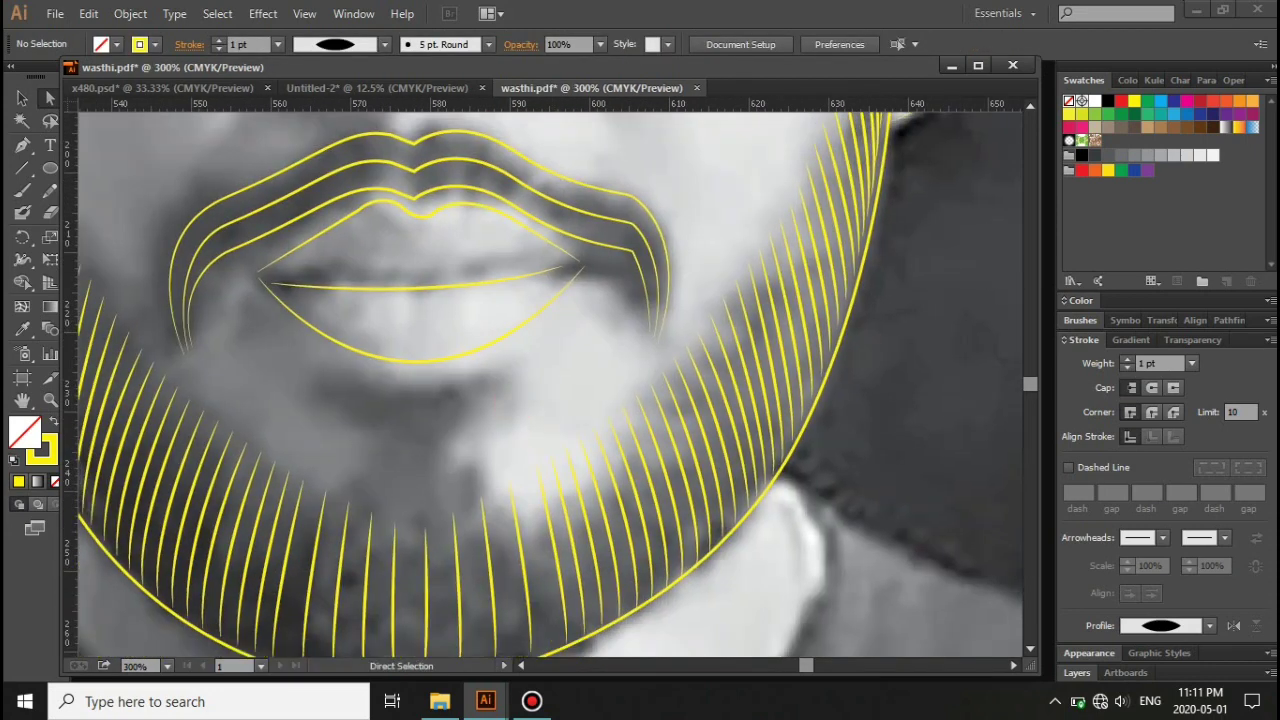
Step: Pen three short curved strands below the lower lip
click(349, 493)
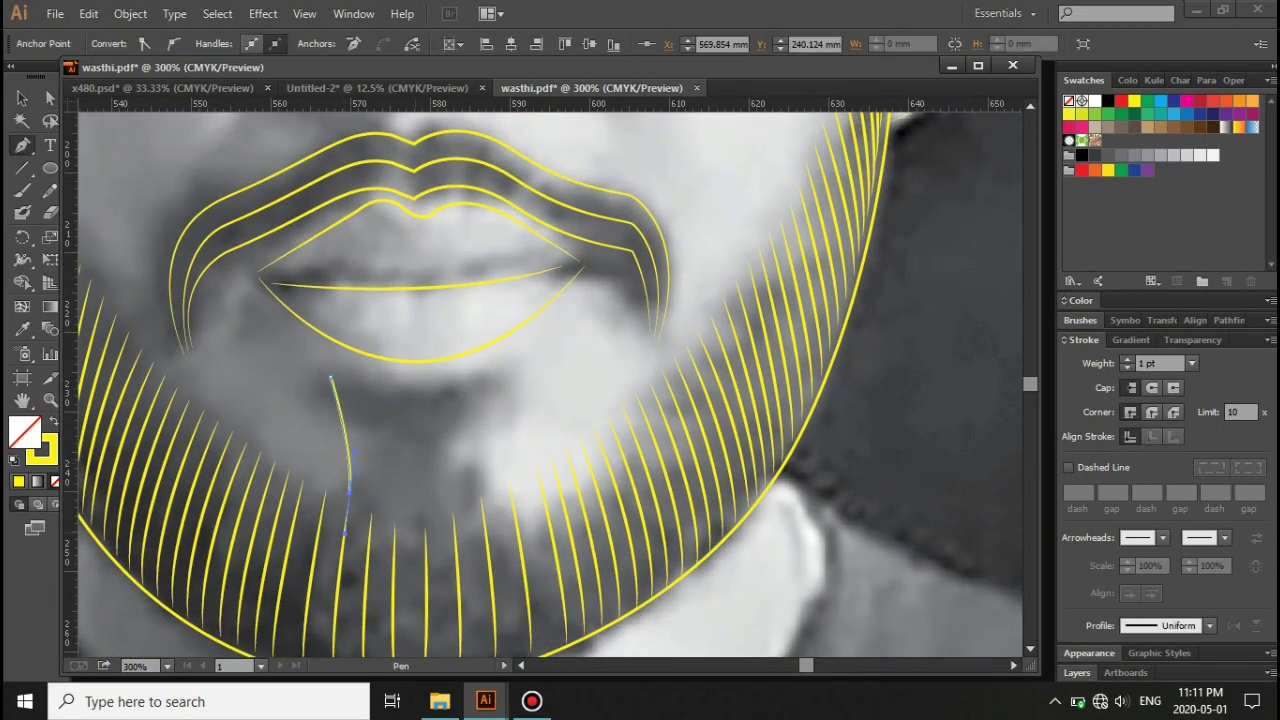
click(416, 385)
click(423, 510)
click(505, 372)
drag(478, 488, 483, 512)
Step: Give the three chin strands a tapered width profile
key(v)
drag(320, 362, 512, 518)
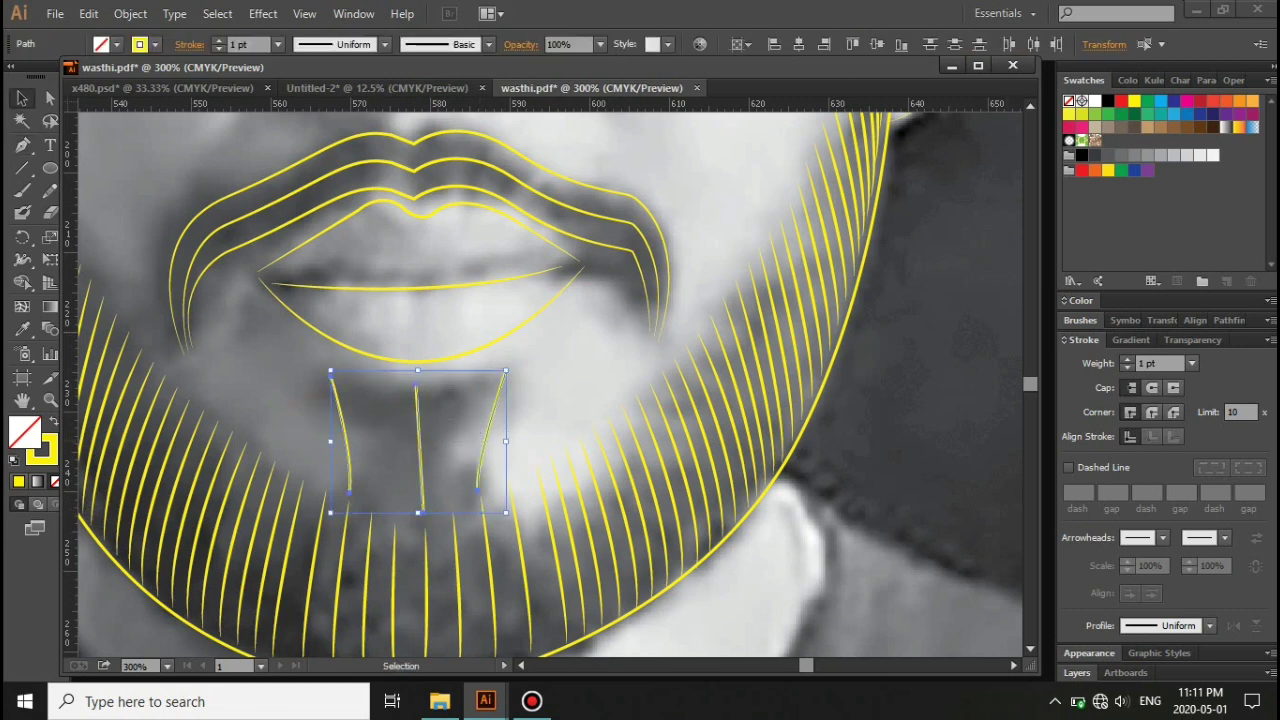
click(1209, 625)
click(1150, 466)
click(477, 487)
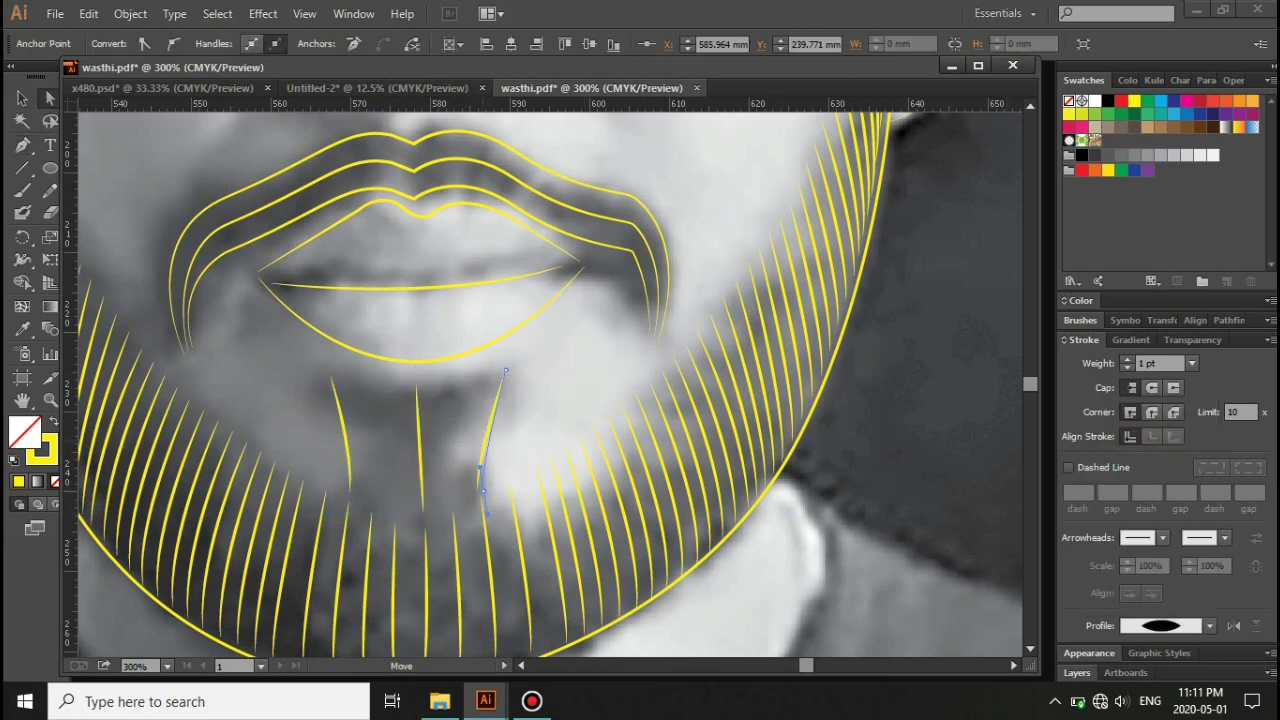
key(ctrl+shift+a)
Step: Zoom in on the nose and lips and begin a new line along the upper lip
key(ctrl+0)
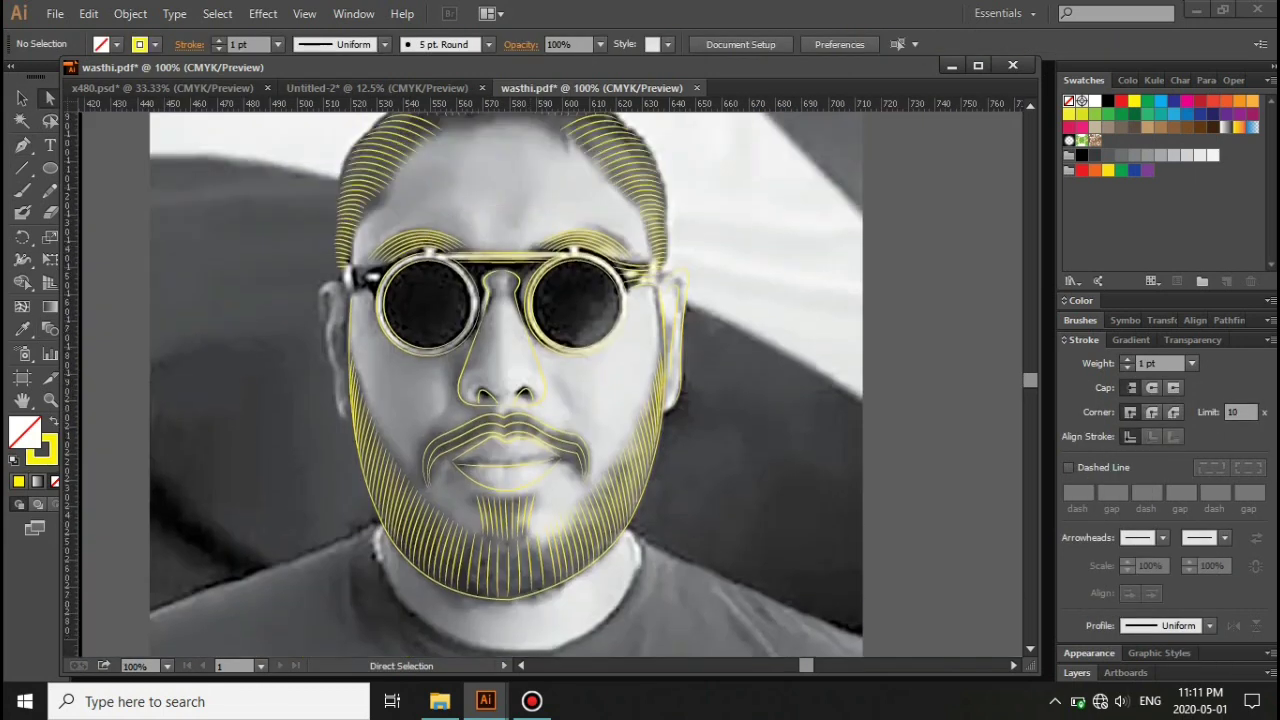
key(ctrl+plus)
key(ctrl+plus)
key(ctrl+plus)
key(p)
click(264, 464)
click(383, 392)
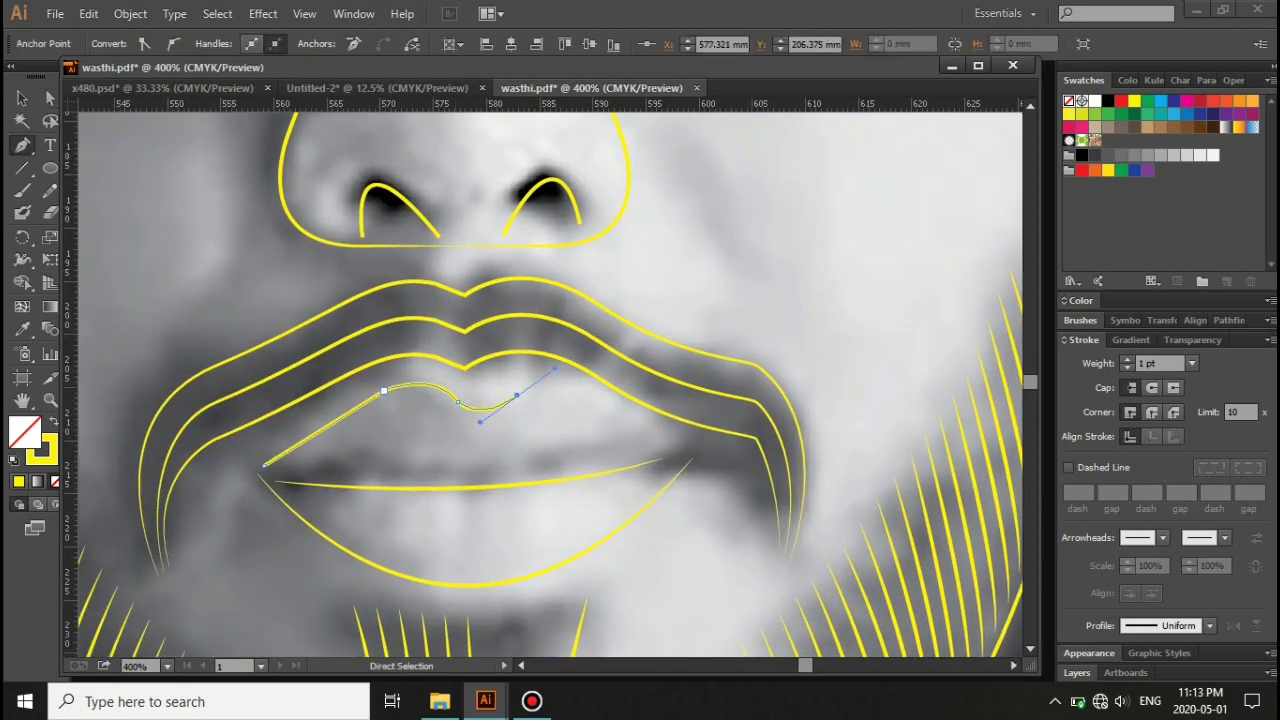
Step: Check the lip line up close, then open context options to restack the eyebrow blend
key(ctrl+plus)
key(ctrl+plus)
key(ctrl+plus)
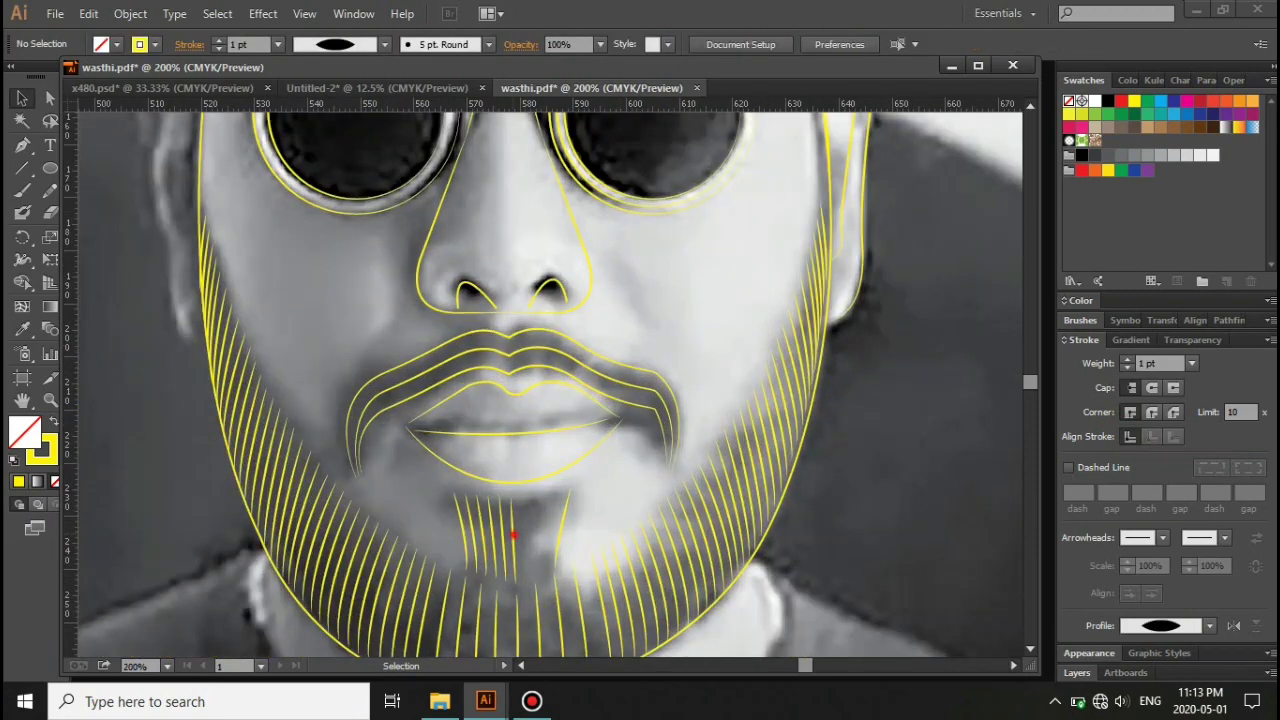
key(ctrl+minus)
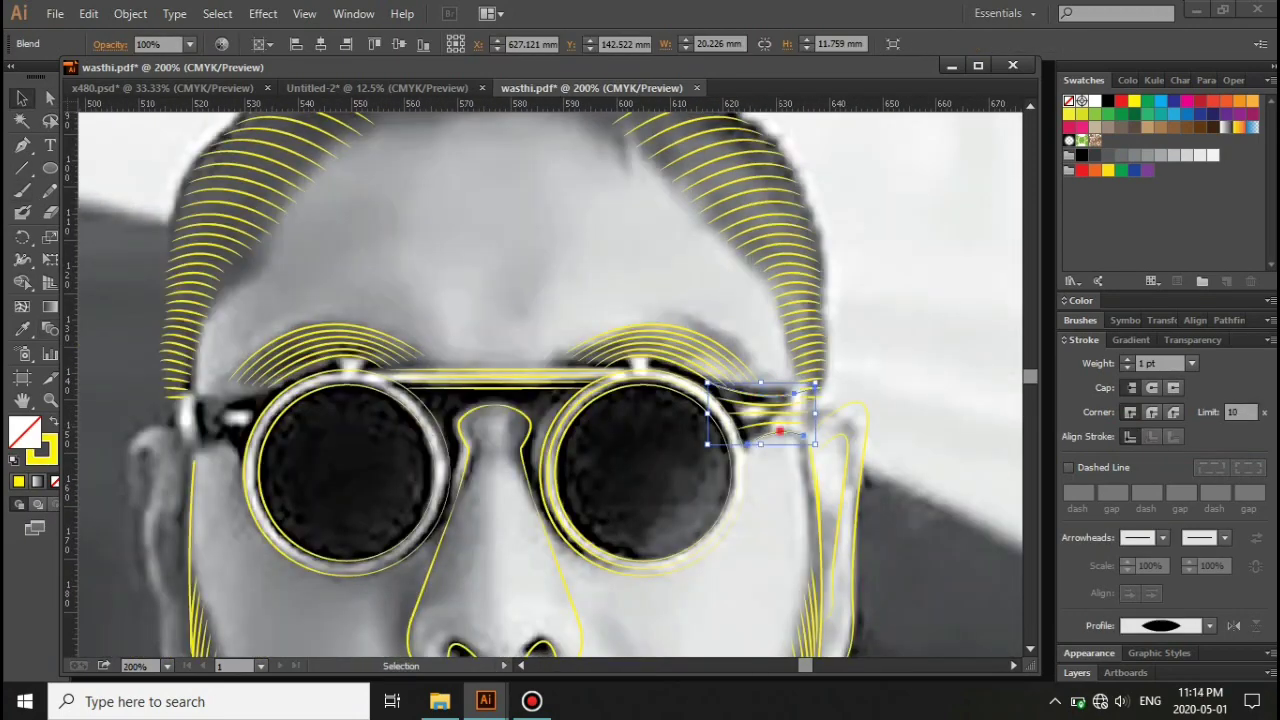
right_click(229, 420)
key(Escape)
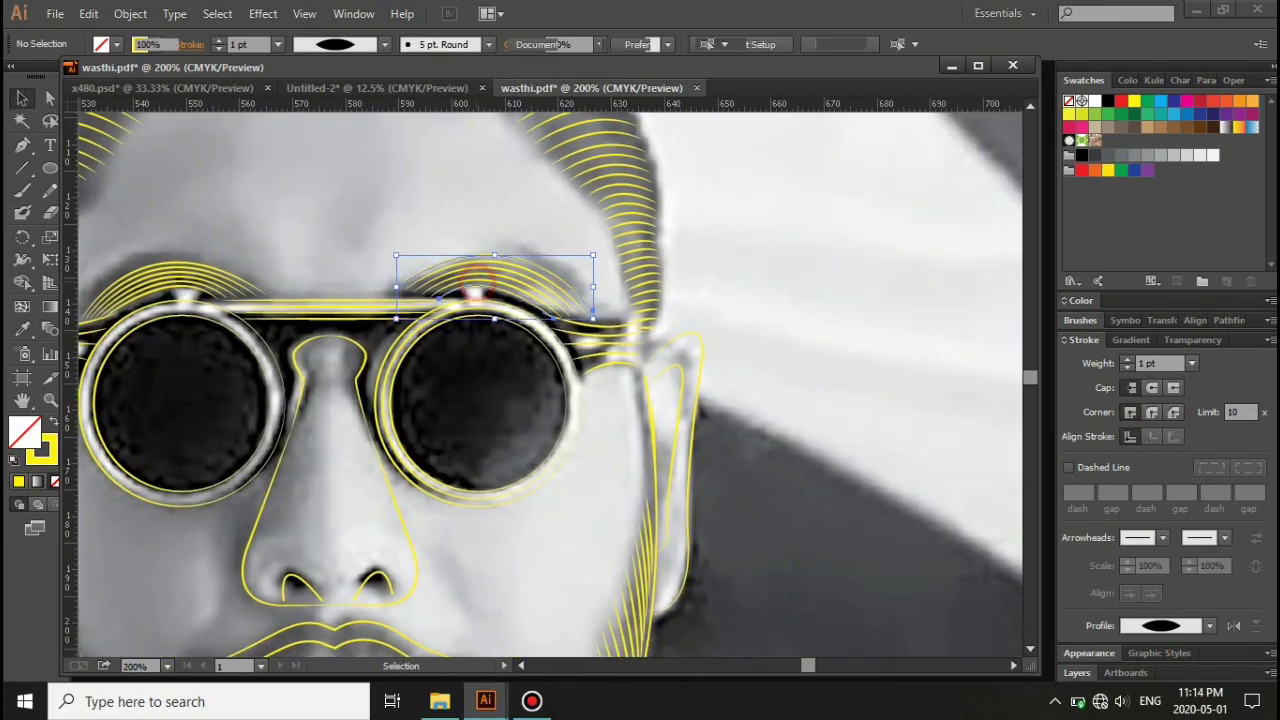
right_click(514, 279)
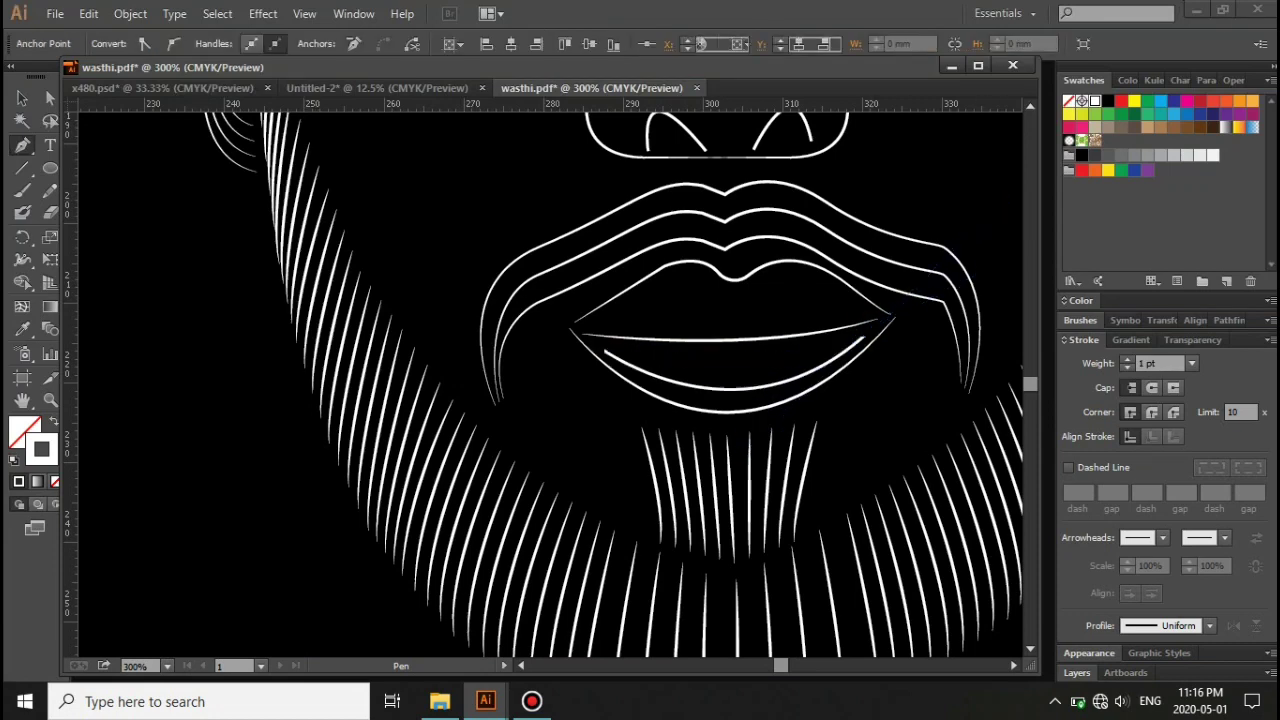
Step: Curve new upper-lip and mouth lines and set the mustache blend to fixed steps
click(590, 328)
drag(865, 315, 970, 291)
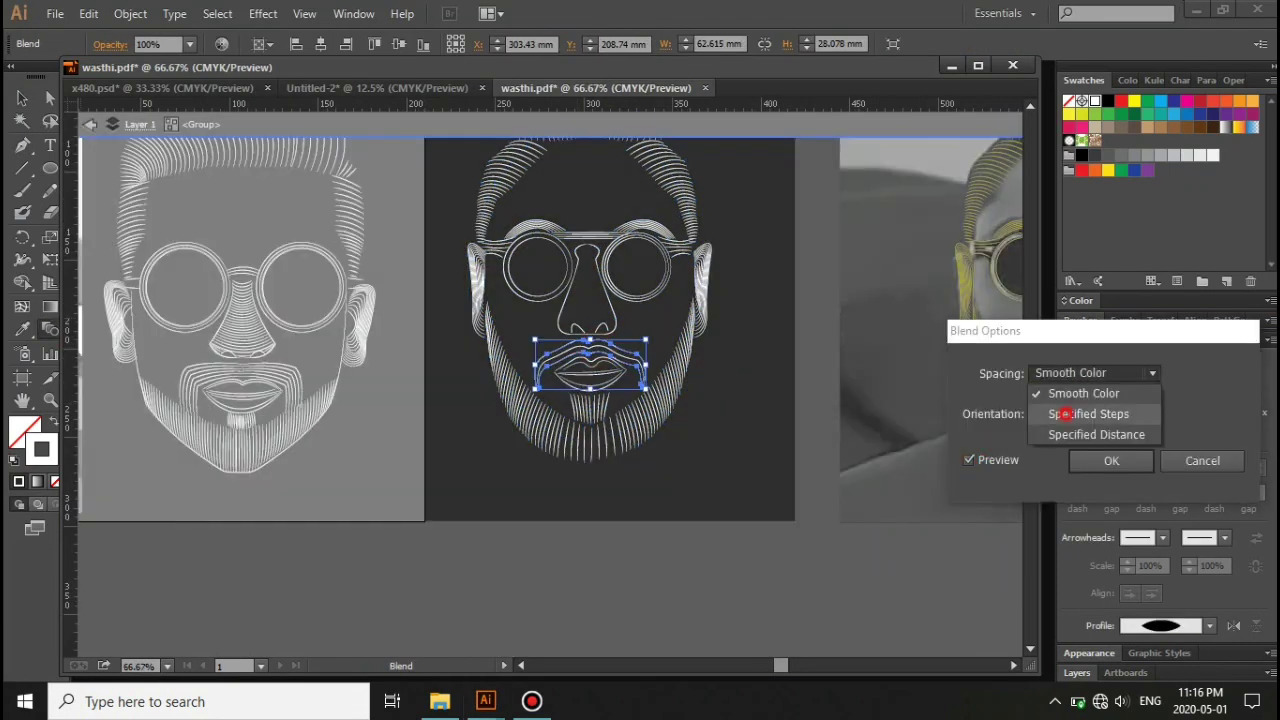
click(1065, 413)
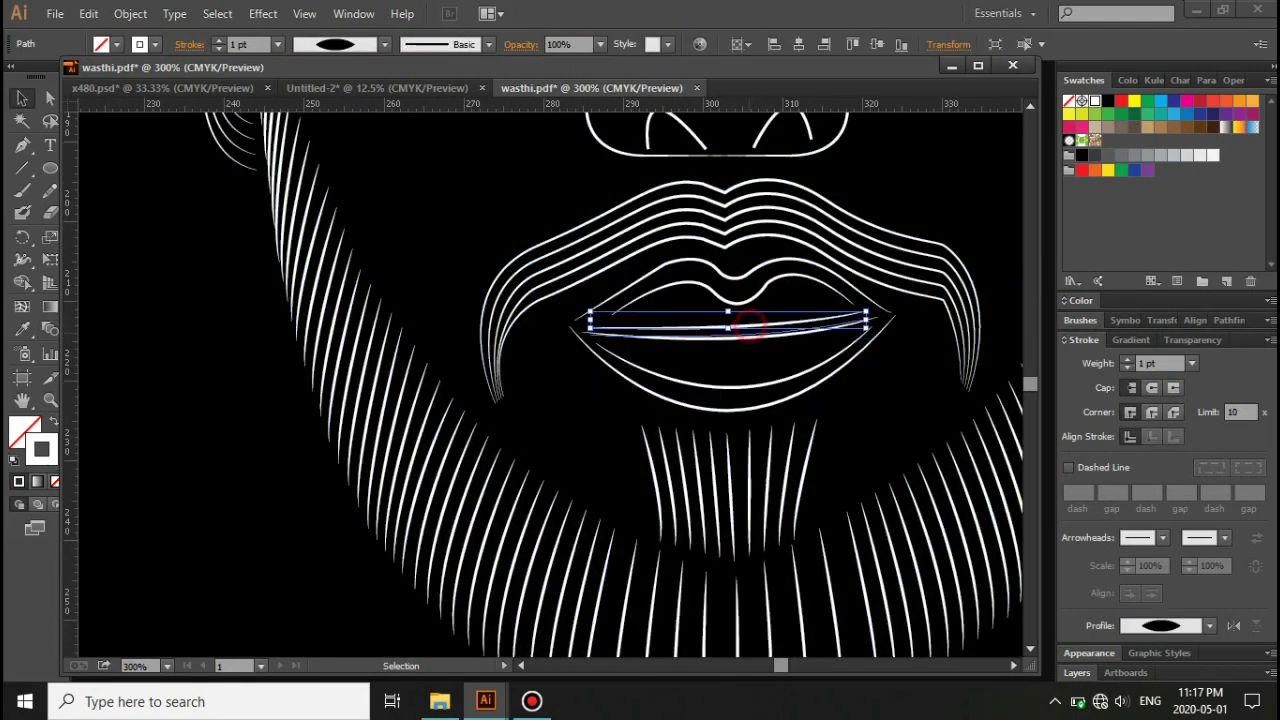
drag(840, 336, 965, 300)
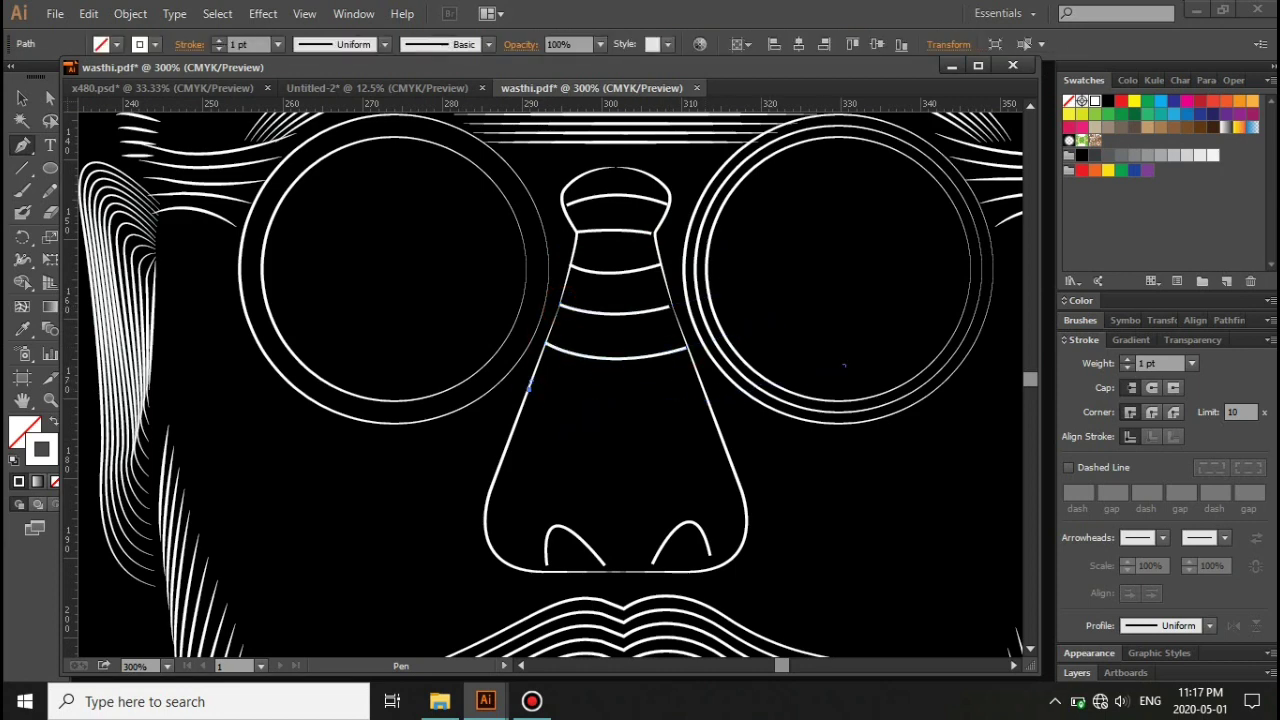
Step: Draw curved stripe lines across the nose, nostril area and below the nostrils
drag(724, 447, 845, 400)
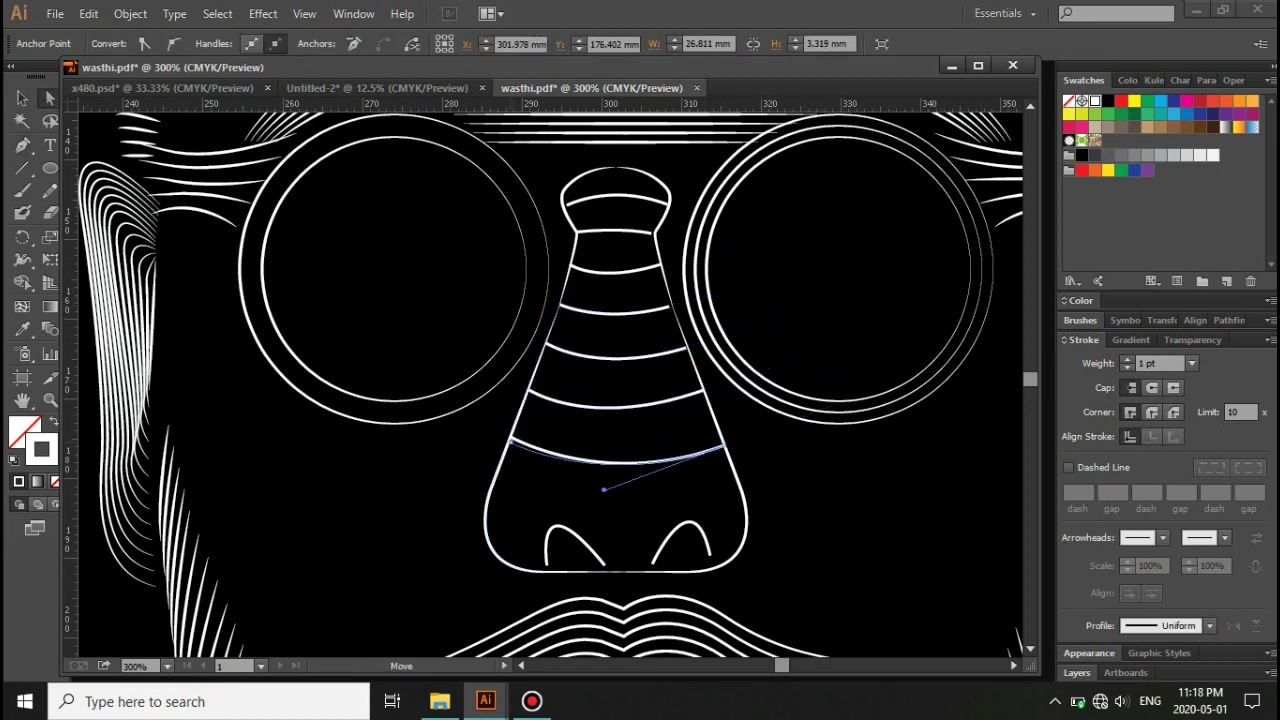
drag(738, 488, 871, 446)
click(614, 567)
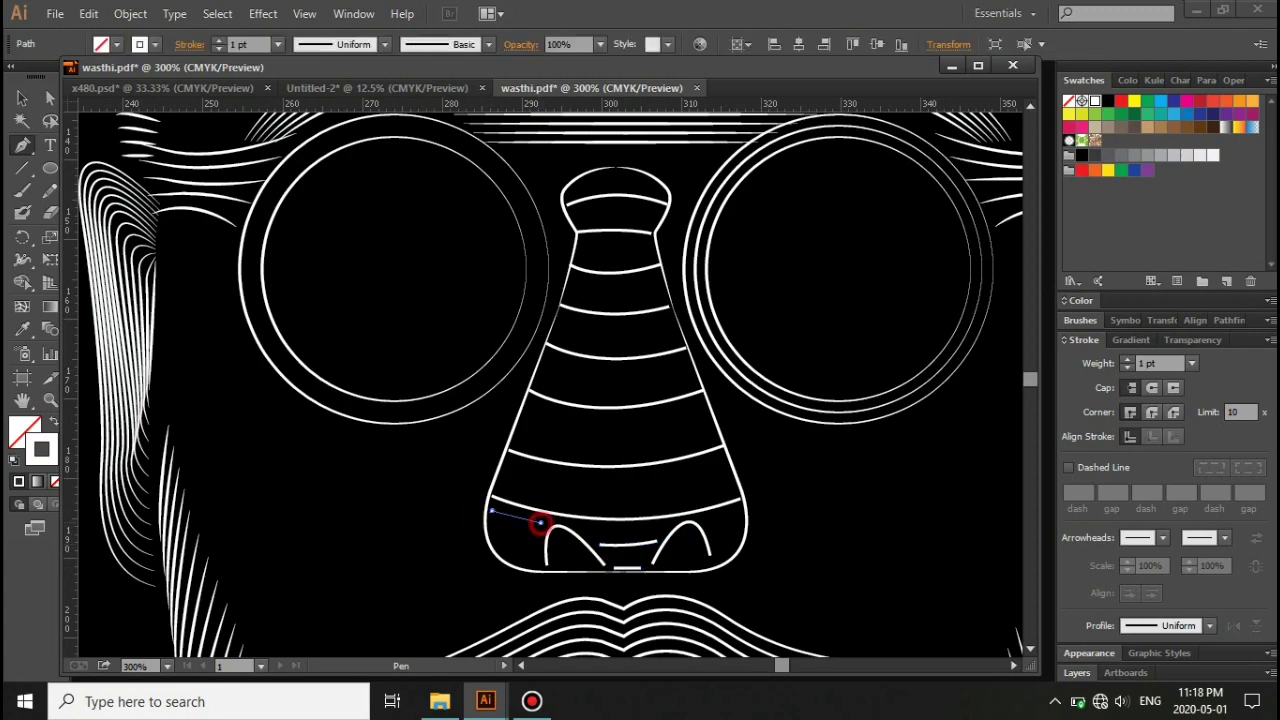
drag(500, 554, 548, 565)
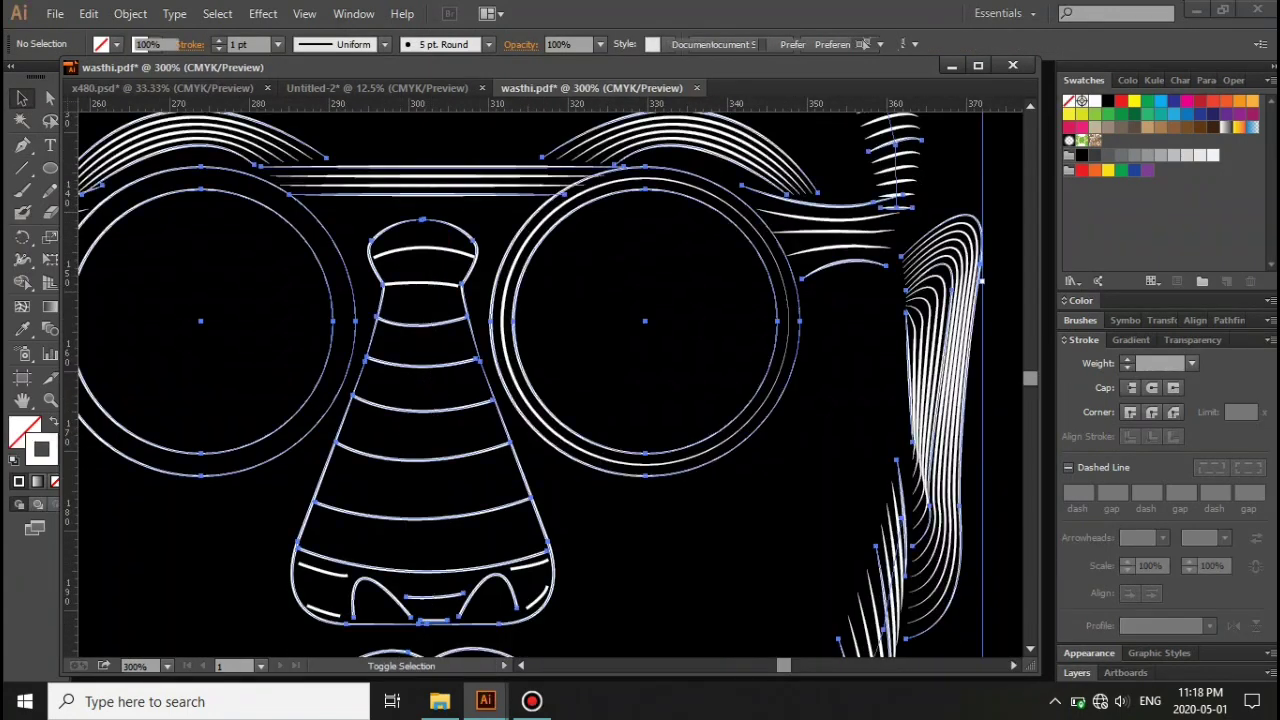
Step: Give the nose stripes Width Profile 1 and blend them into dense contour lines
click(422, 508)
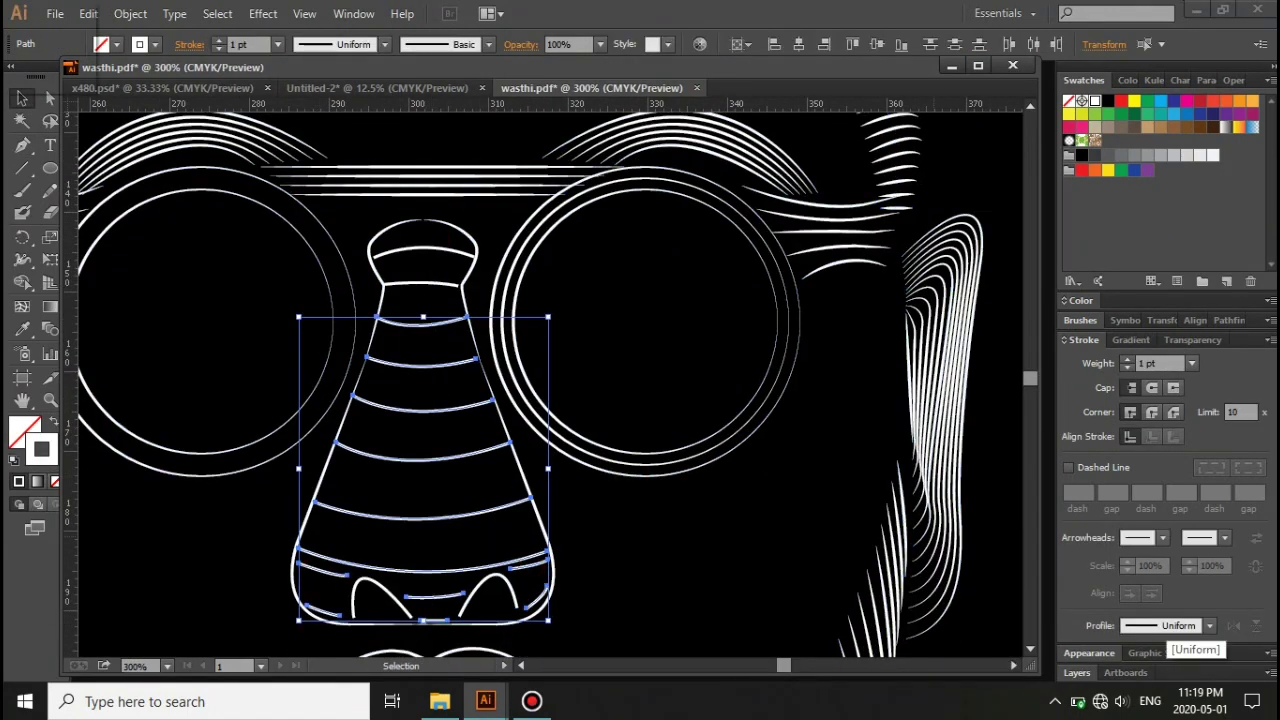
click(1209, 625)
click(1150, 435)
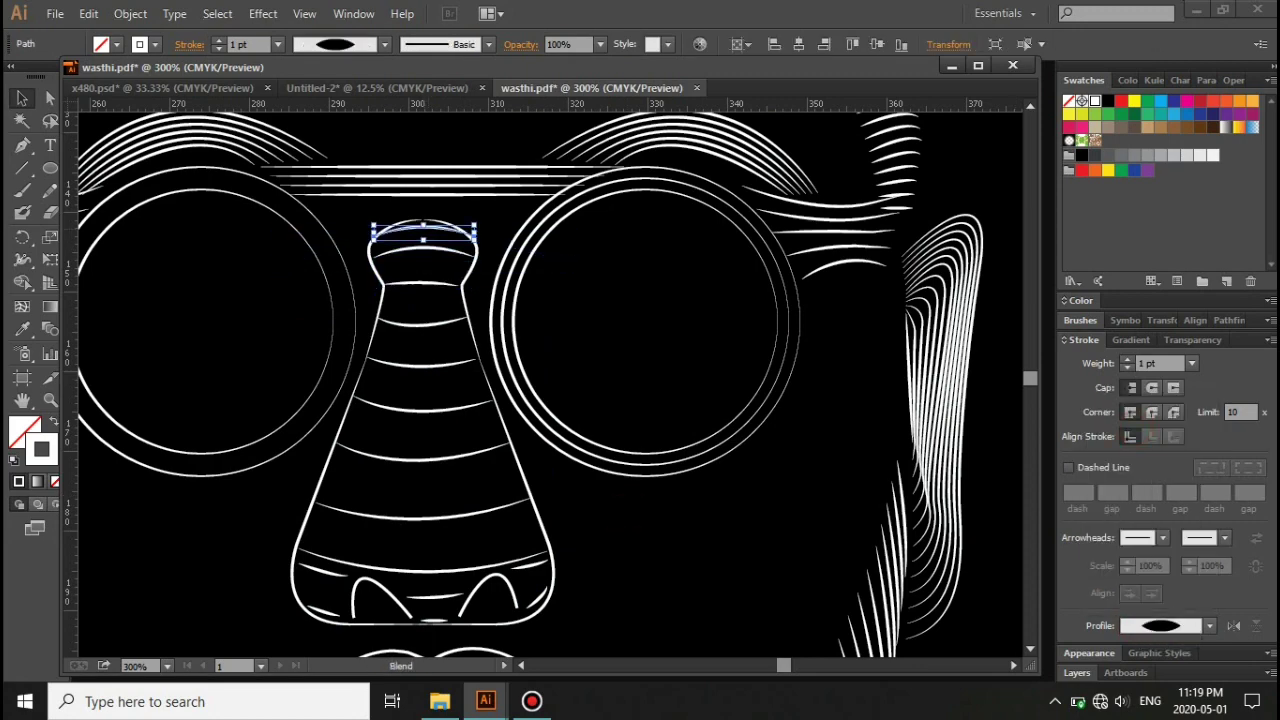
click(420, 284)
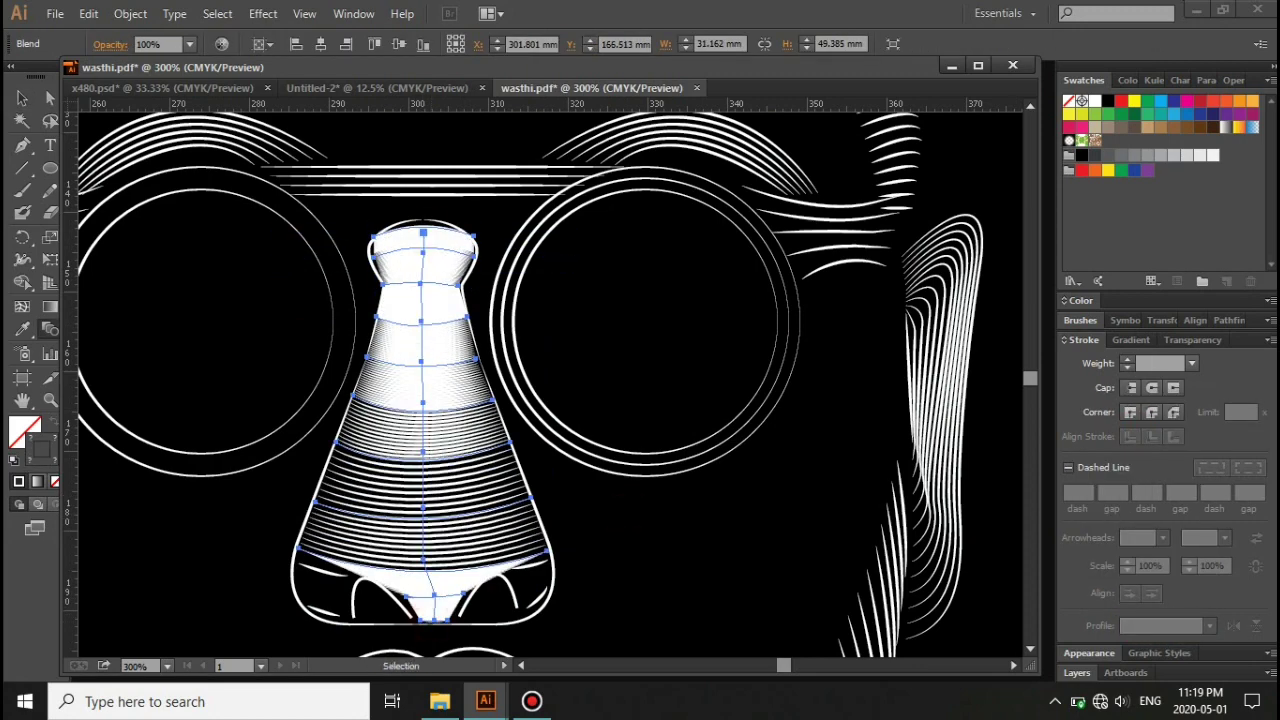
key(a)
key(ctrl+shift+a)
Step: Apply a tapered width profile to the nostril arcs
key(ctrl+1)
scroll(554, 300, up, 5)
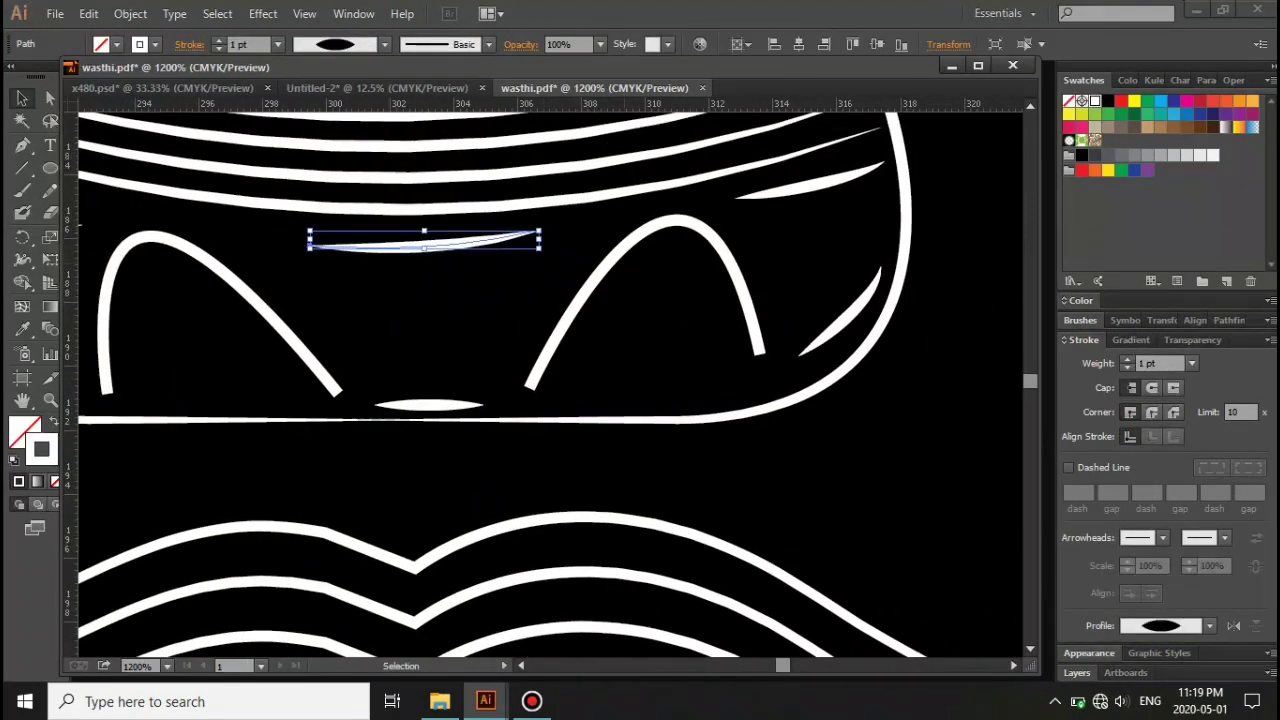
click(1209, 625)
click(1160, 625)
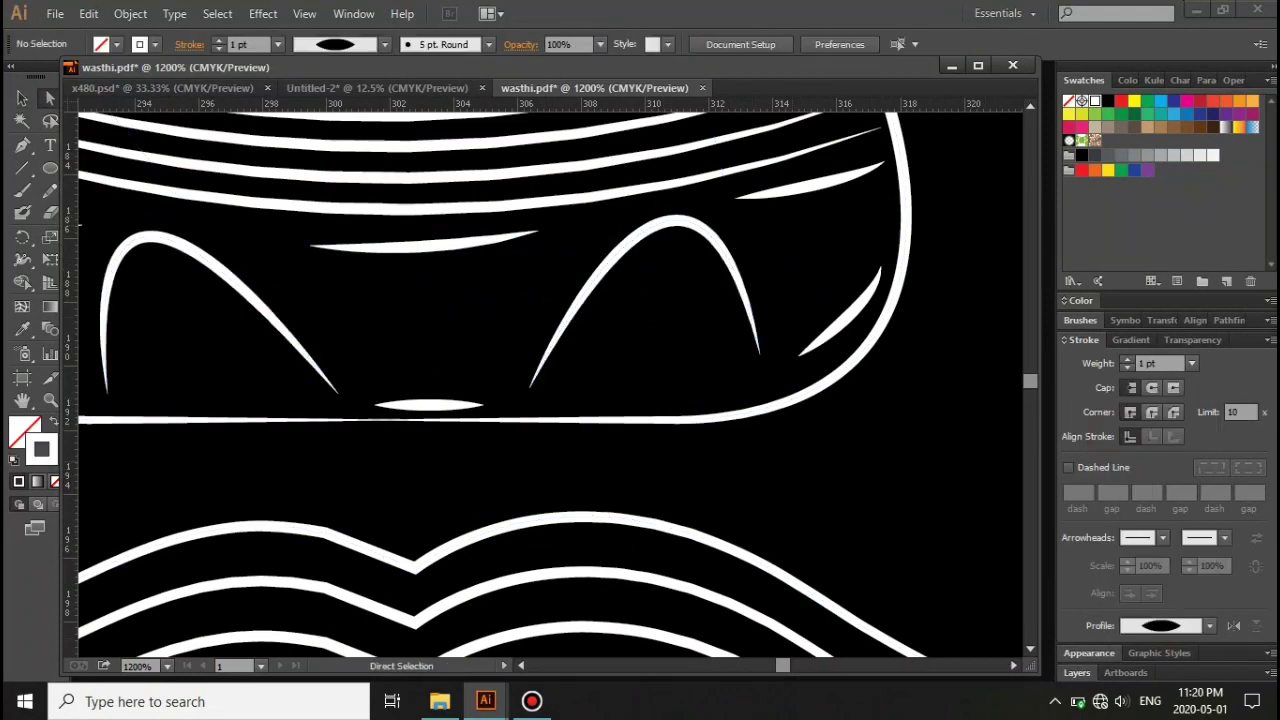
Step: Draw a curved line under the left nostril and trial a nostril blend, undoing it
click(106, 404)
drag(338, 409, 380, 402)
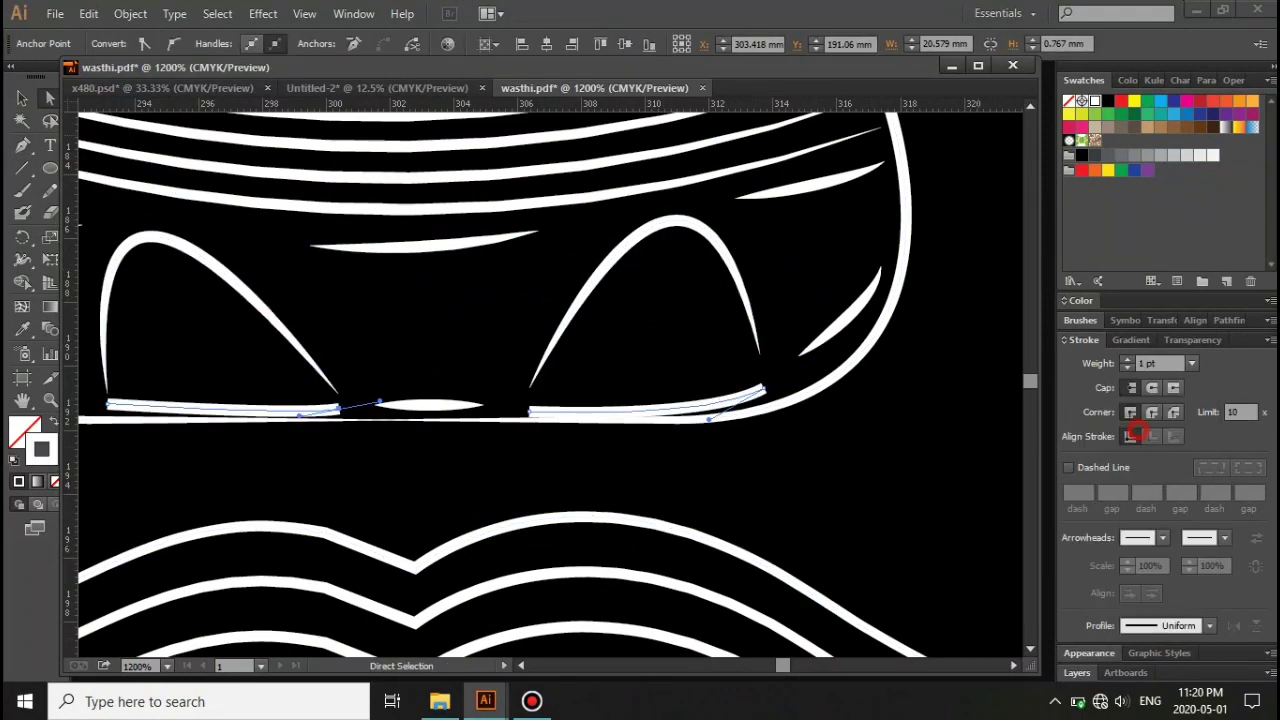
key(v)
key(ctrl+alt+b)
key(ctrl+z)
key(ctrl+shift+z)
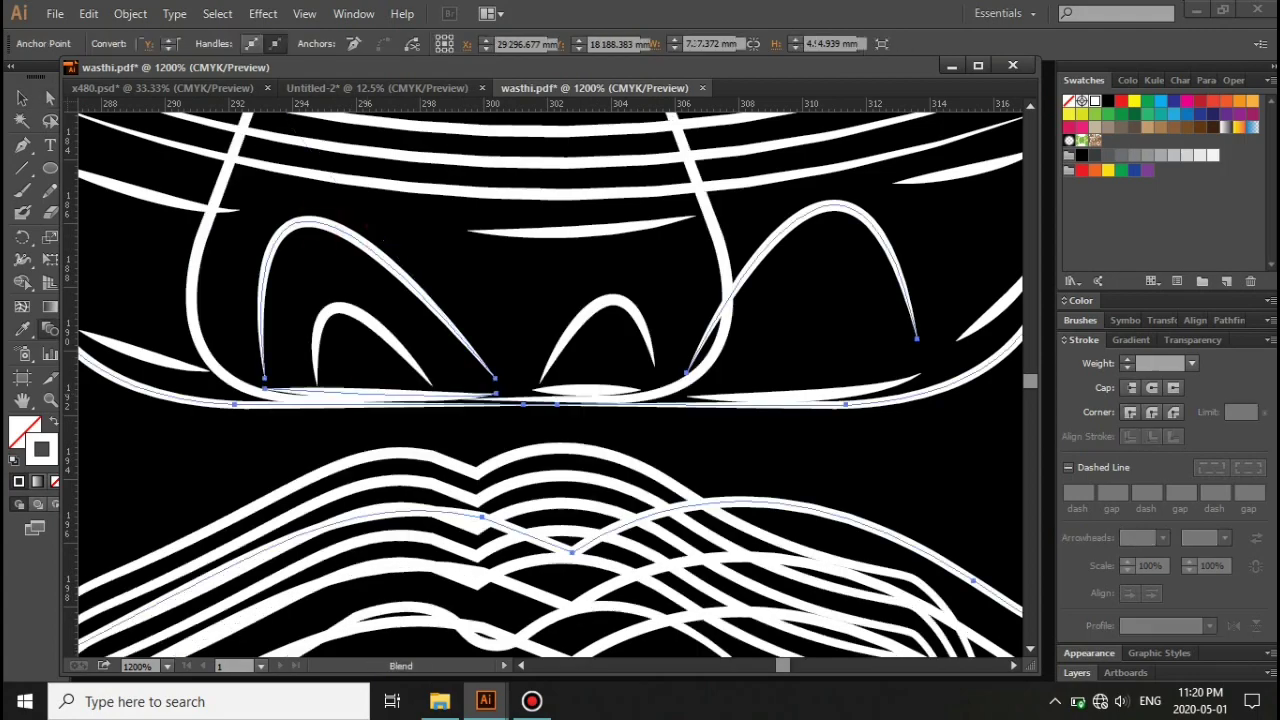
key(ctrl+z)
right_click(405, 288)
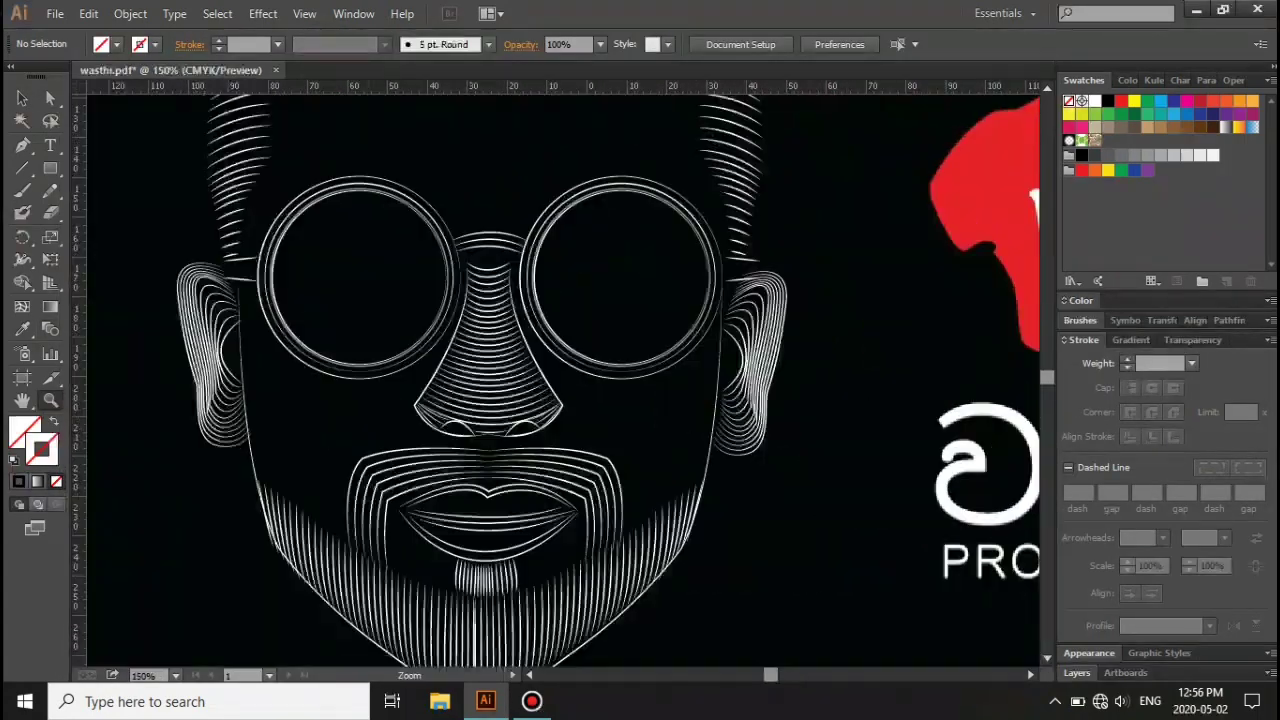
Step: Trace a closed outline around the forehead and temples, swapping its white fill to a white stroke
click(240, 291)
drag(262, 484, 278, 514)
scroll(240, 390, up, 3)
click(240, 390)
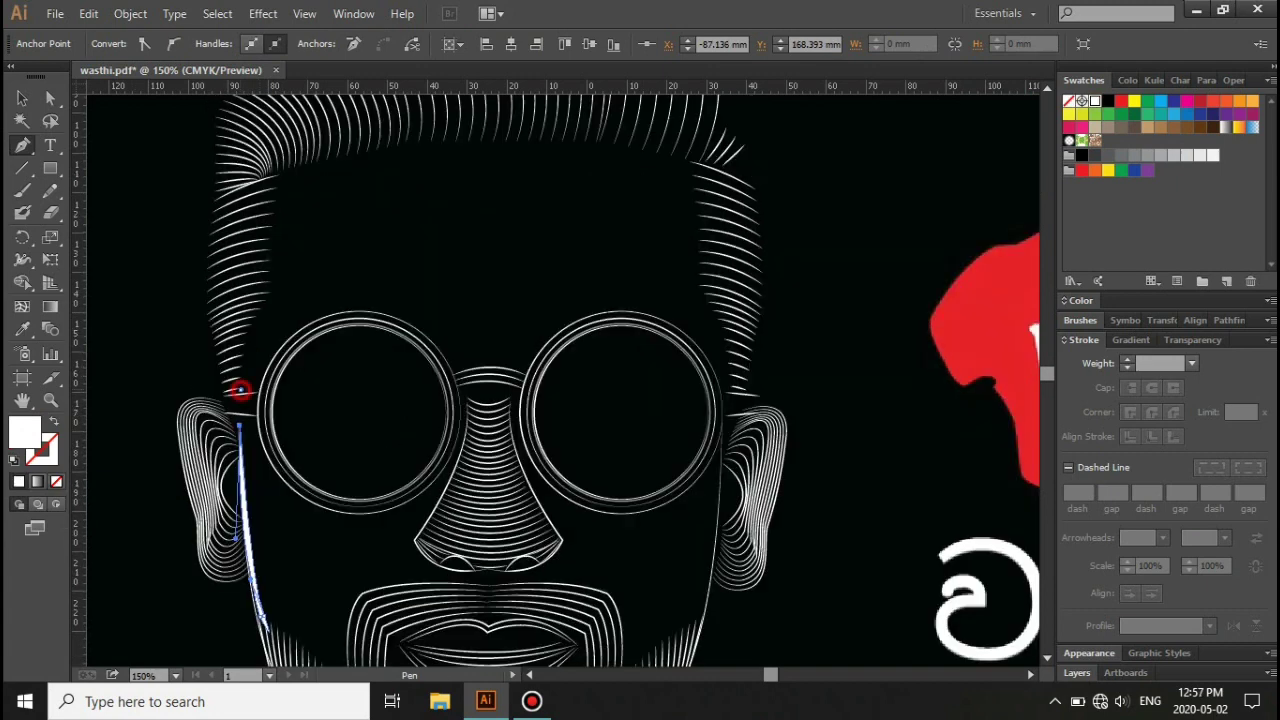
drag(692, 165, 986, 229)
click(703, 286)
click(730, 393)
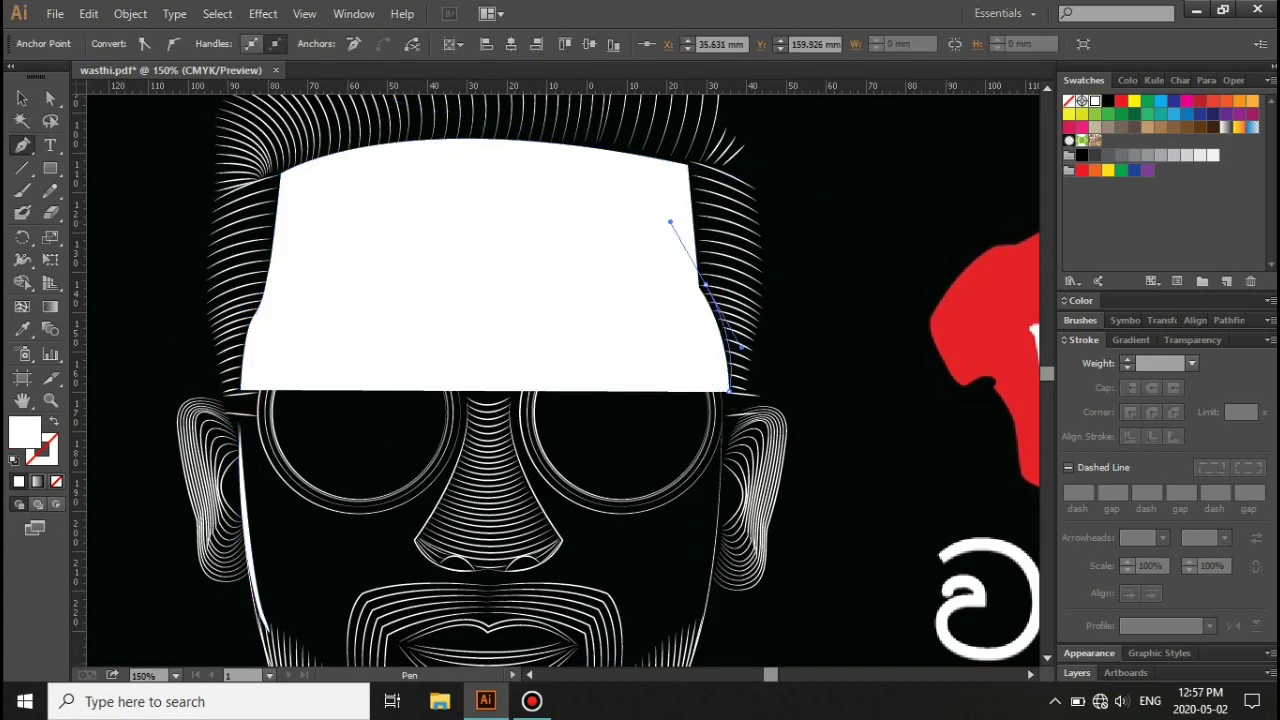
scroll(692, 277, up, 3)
click(209, 354)
key(shift+x)
key(ctrl+shift+a)
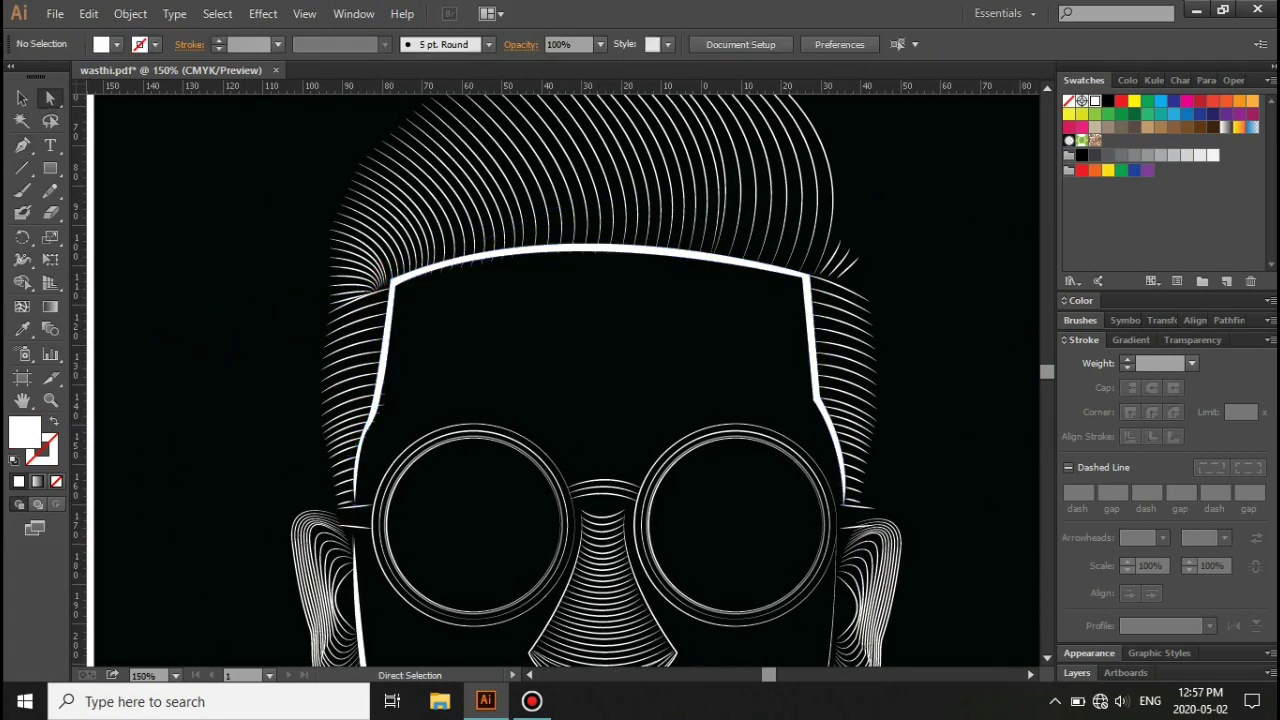
Step: Draw a white outline along the right jaw
mouse_move(568, 518)
mouse_down()
mouse_move(428, 398)
mouse_move(428, 214)
mouse_up()
key(p)
drag(500, 300, 566, 200)
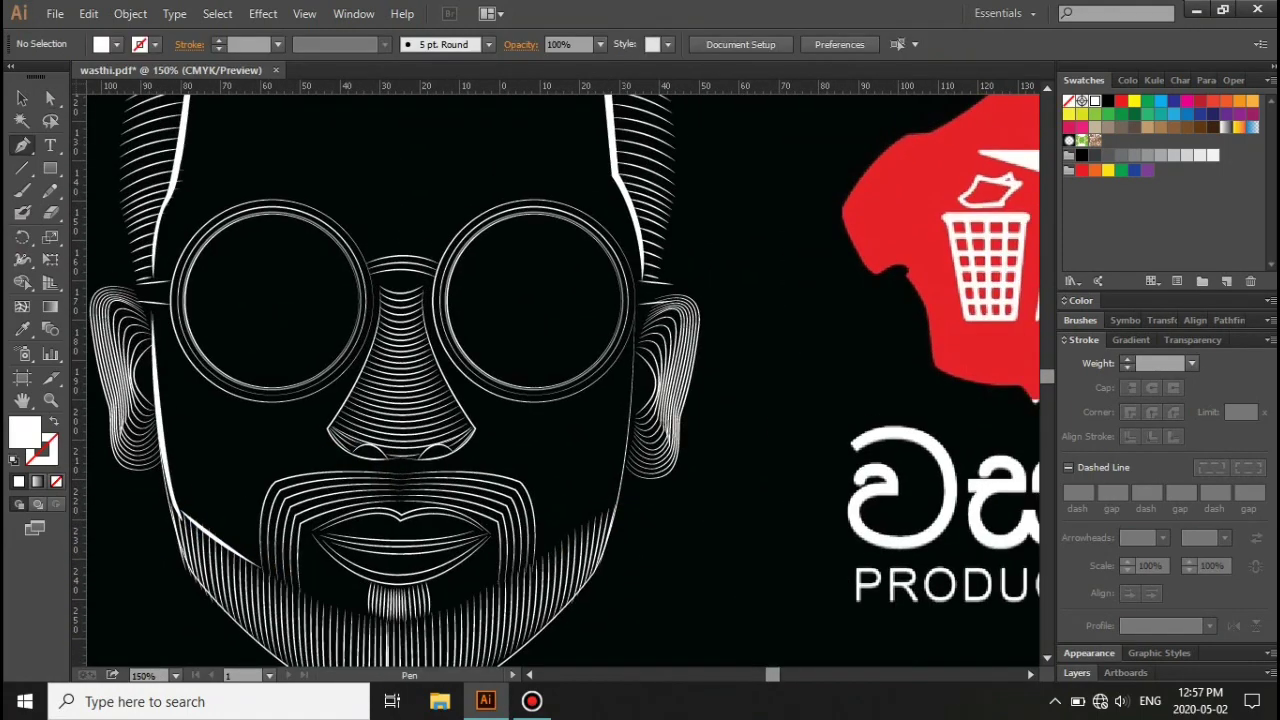
click(632, 340)
click(605, 508)
key(ctrl+minus)
key(ctrl+shift+a)
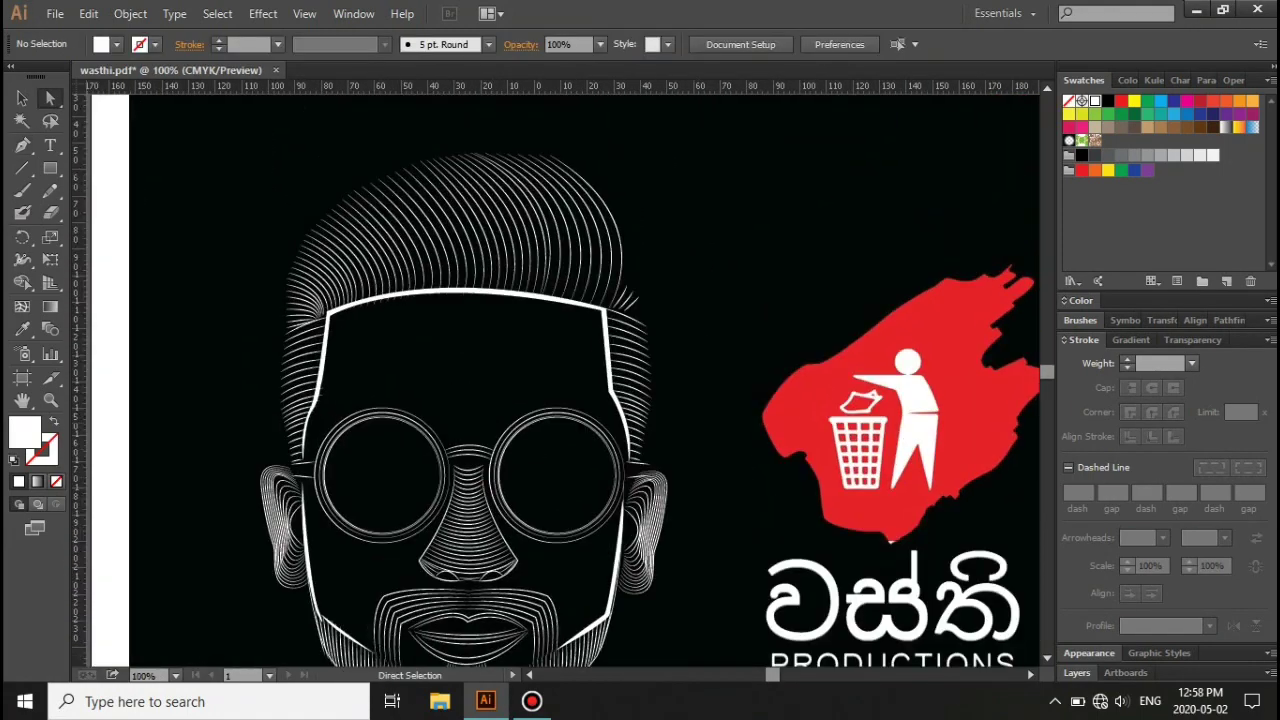
Step: Start tracing an outline around the top of the hair, undoing the last points
click(485, 156)
click(577, 178)
click(611, 207)
click(625, 282)
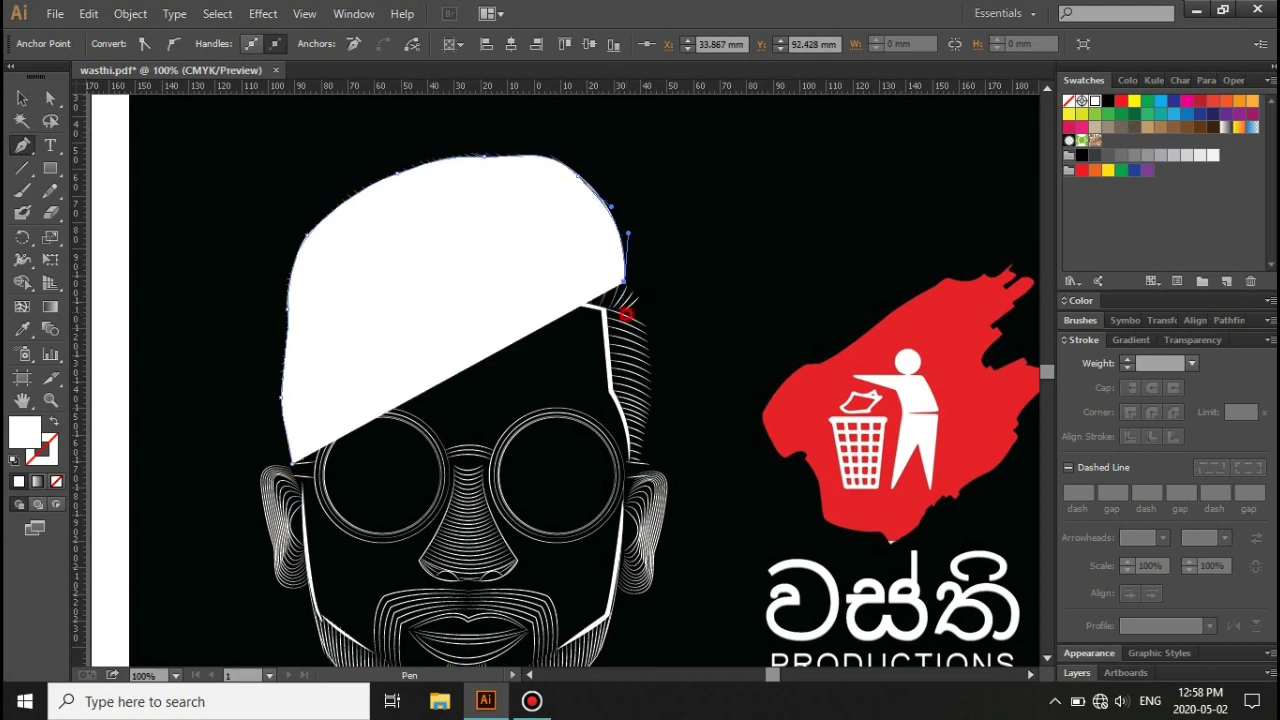
drag(655, 300, 658, 300)
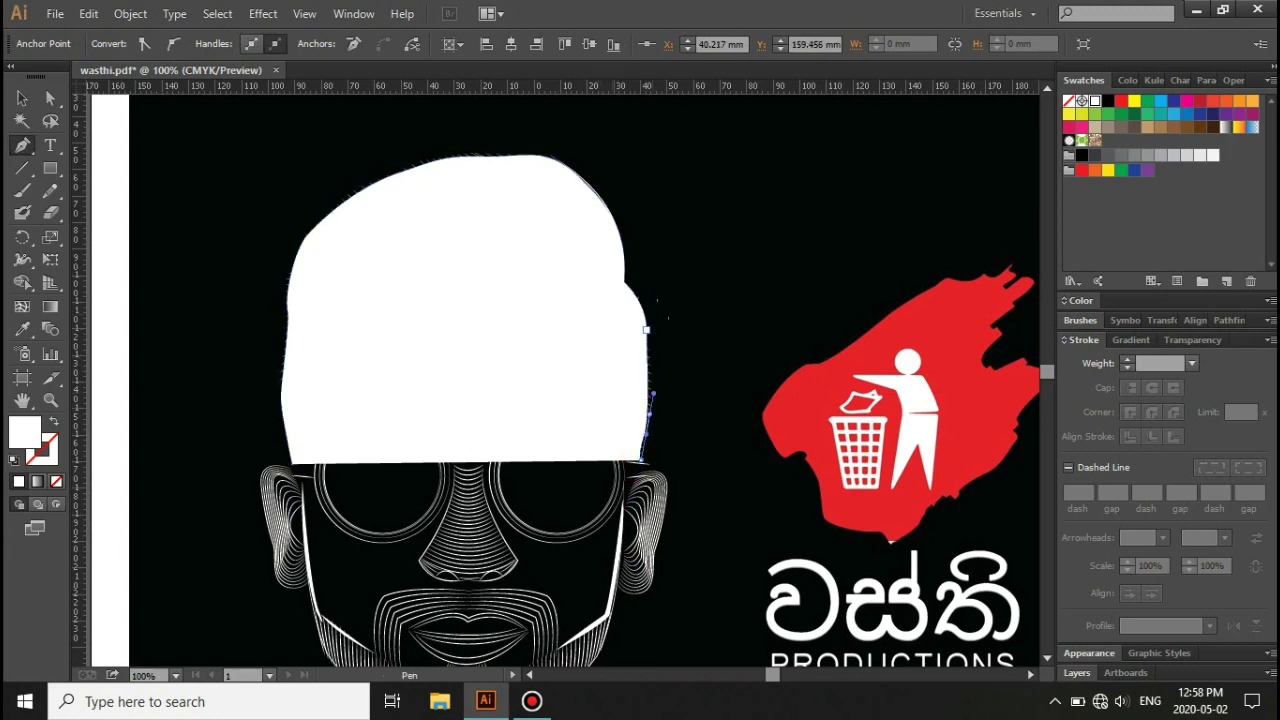
key(ctrl+z)
key(ctrl+z)
key(ctrl+z)
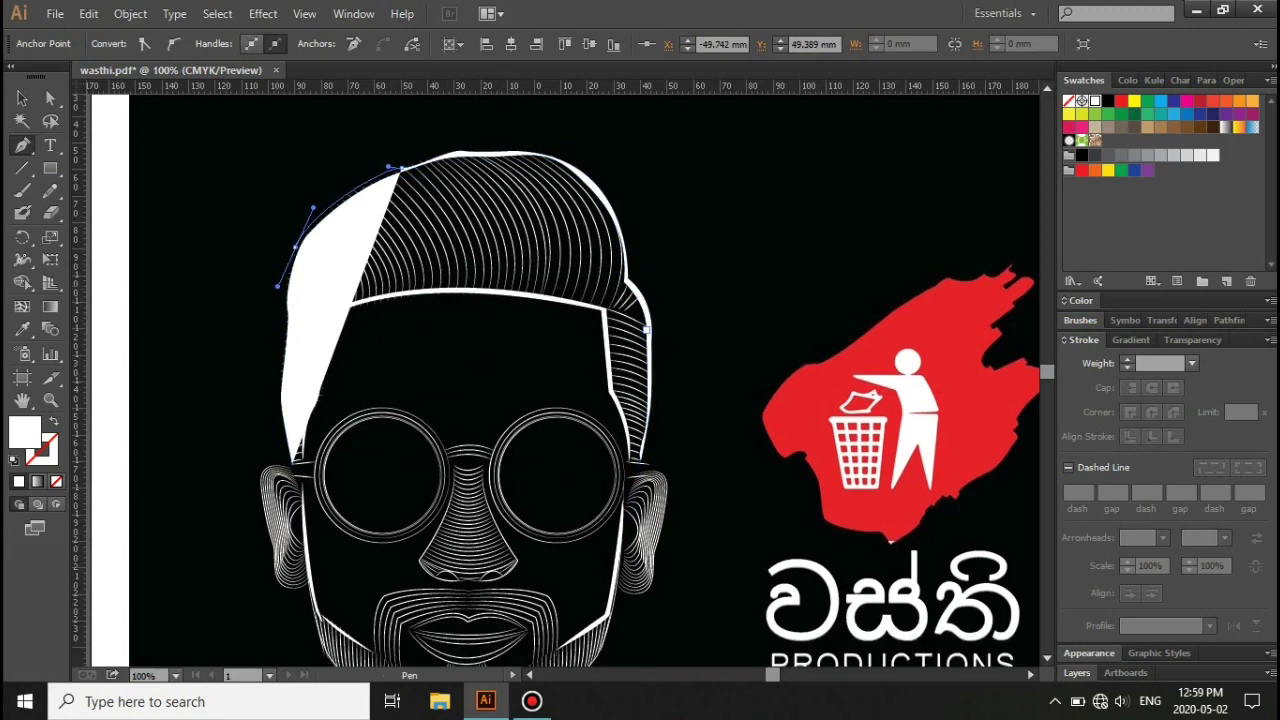
key(ctrl+z)
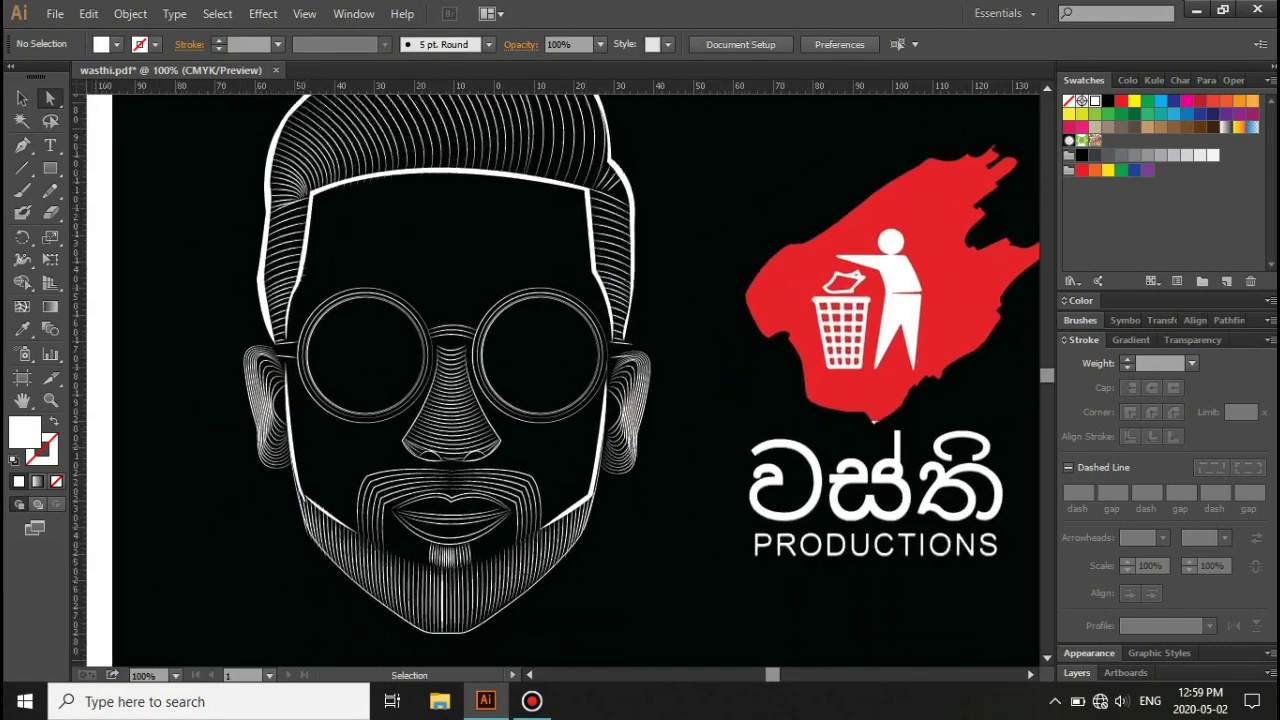
key(p)
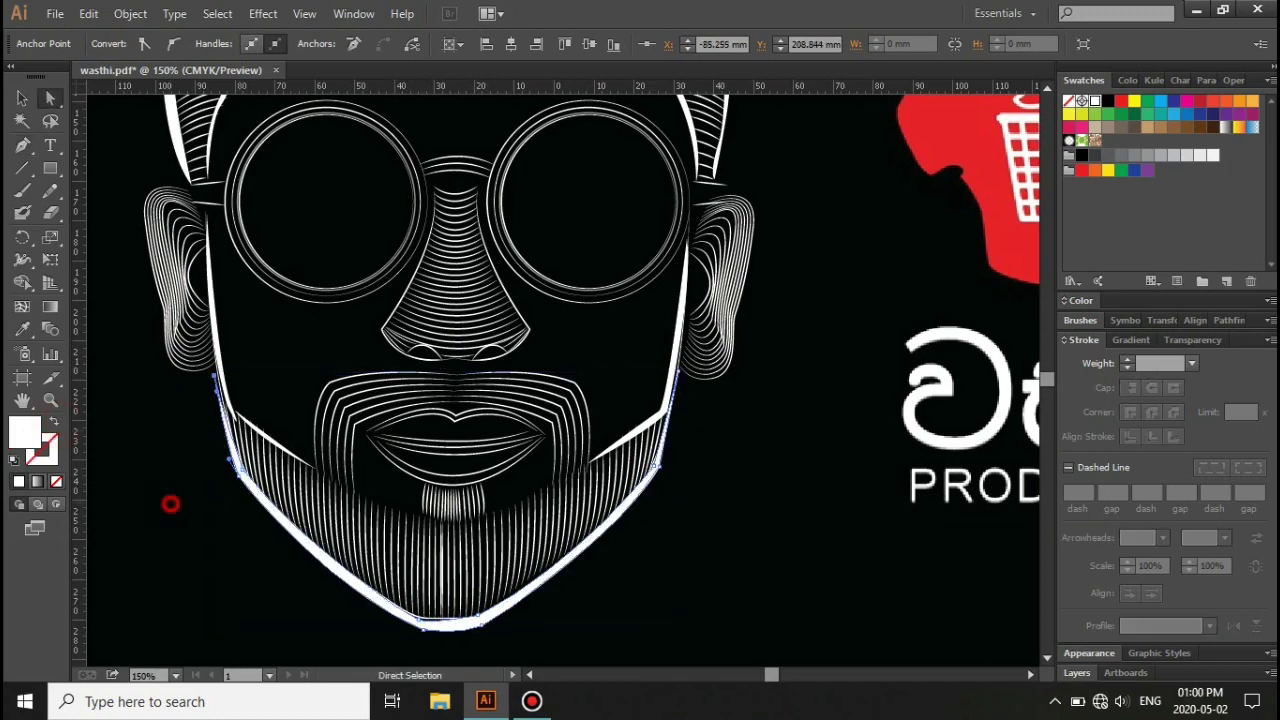
Step: Draw a curved mustache accent beside the mouth and make it a white stroke
key(ctrl+minus)
key(ctrl+plus)
click(300, 425)
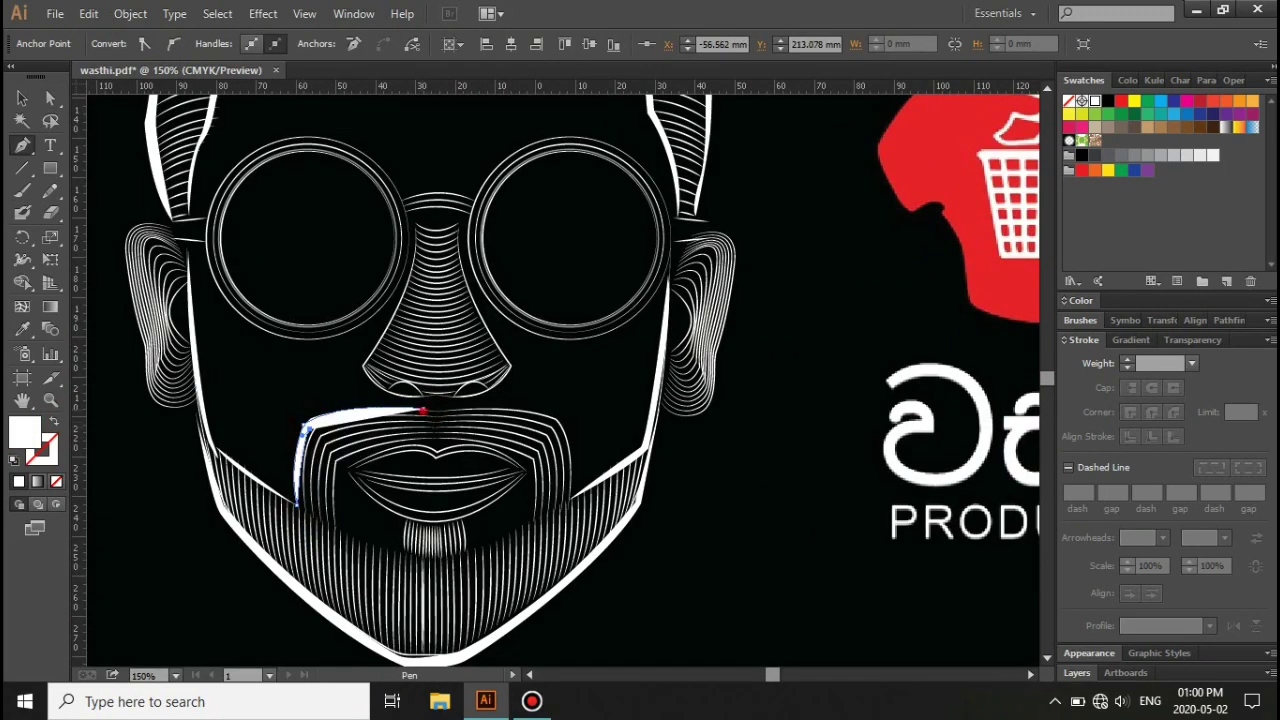
drag(556, 421, 576, 462)
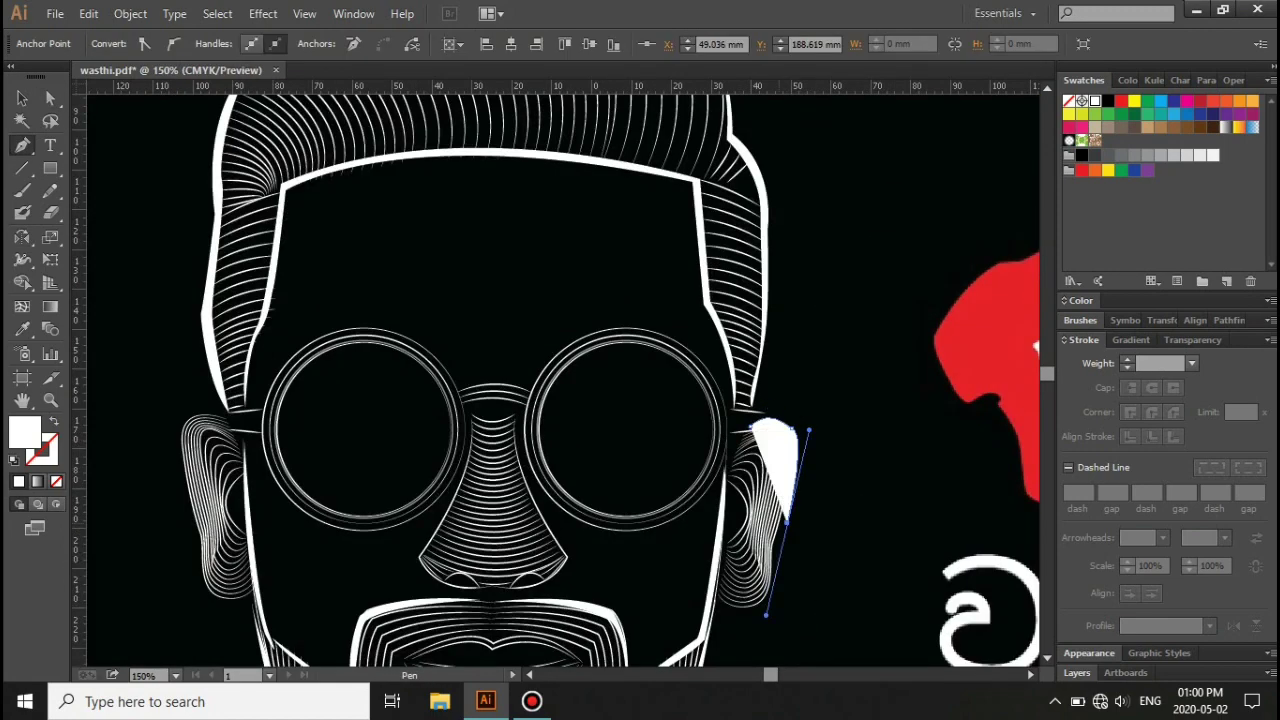
scroll(777, 548, down, 3)
key(shift+x)
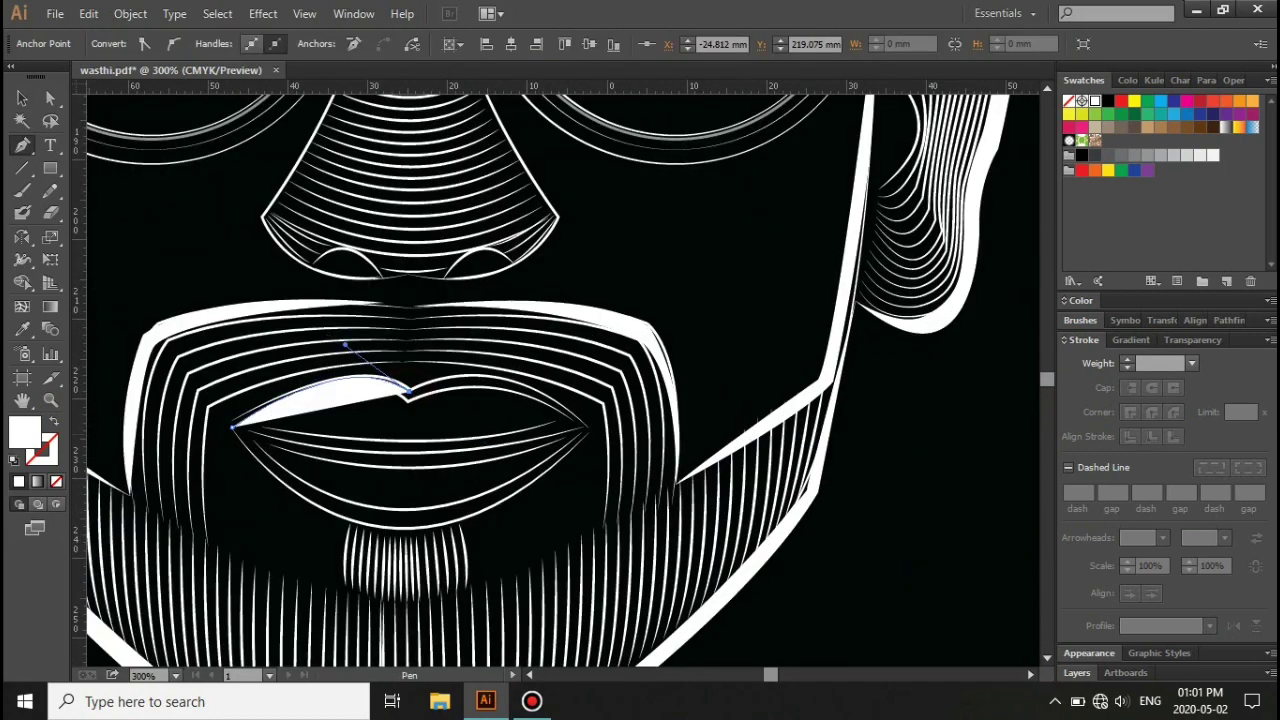
key(ctrl+shift+a)
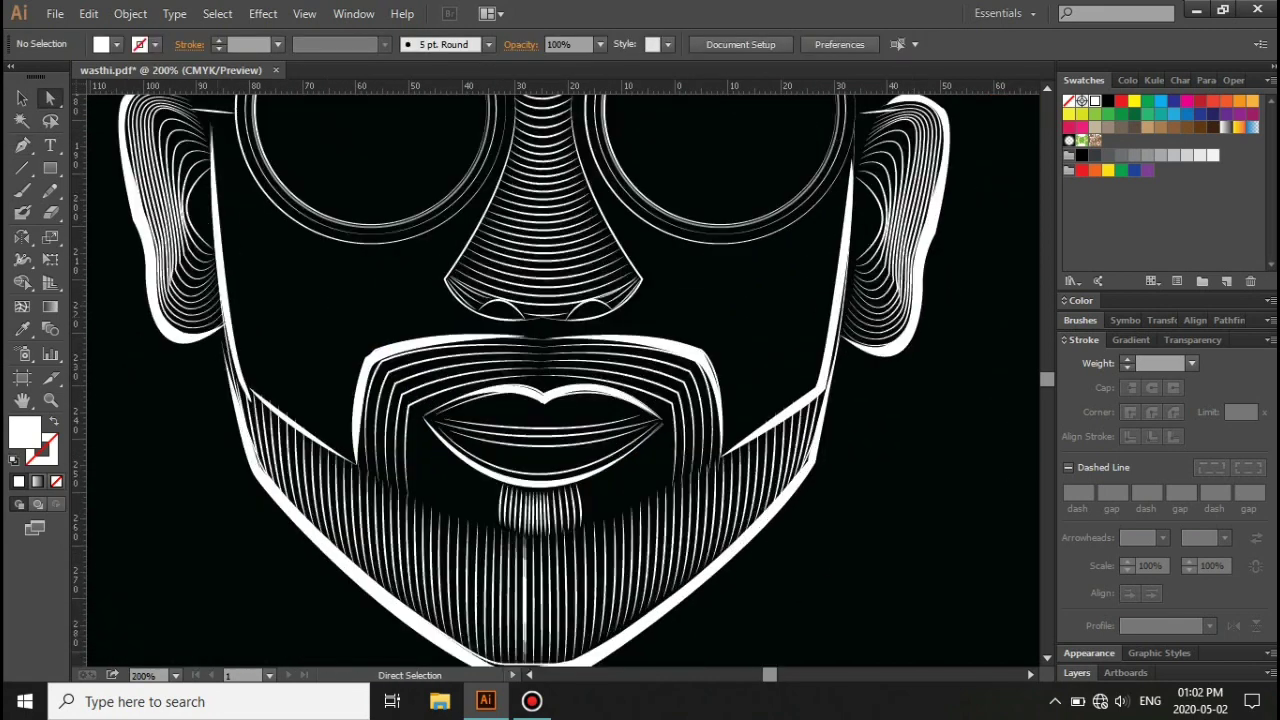
Step: Add a mouth-corner accent on the left and mirror a copy onto the right side
click(500, 413)
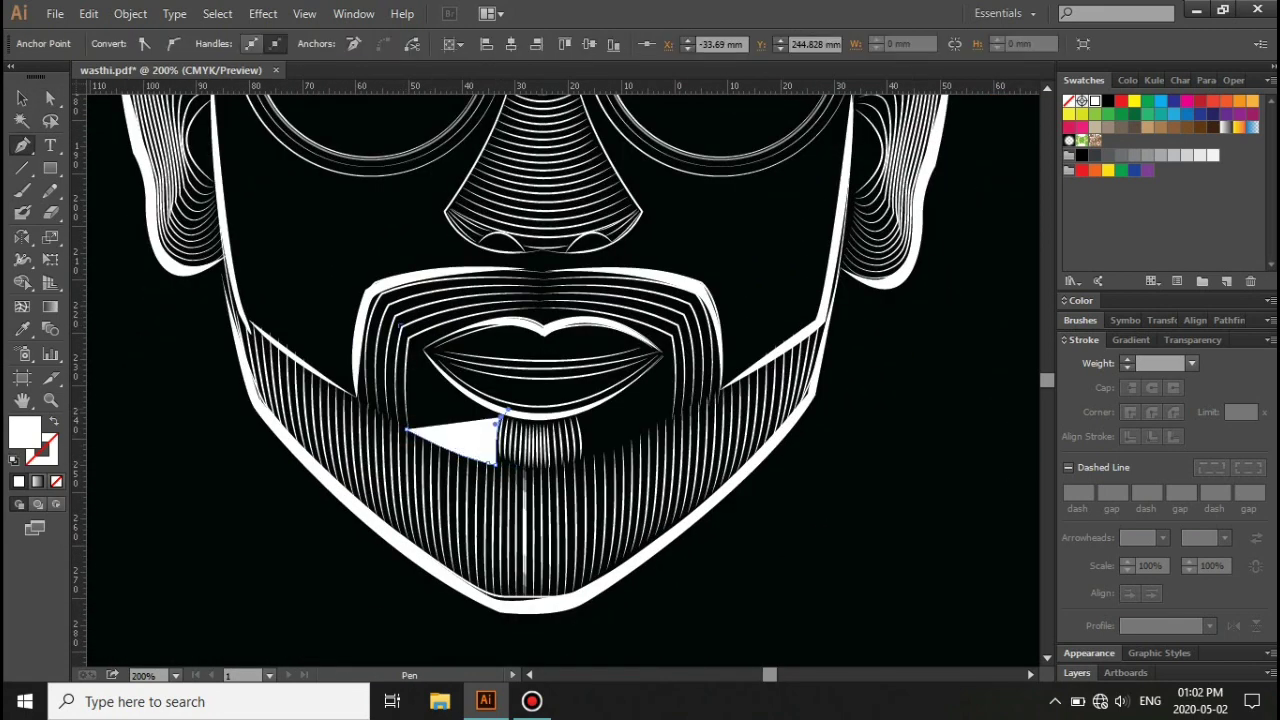
click(400, 332)
drag(540, 308, 628, 312)
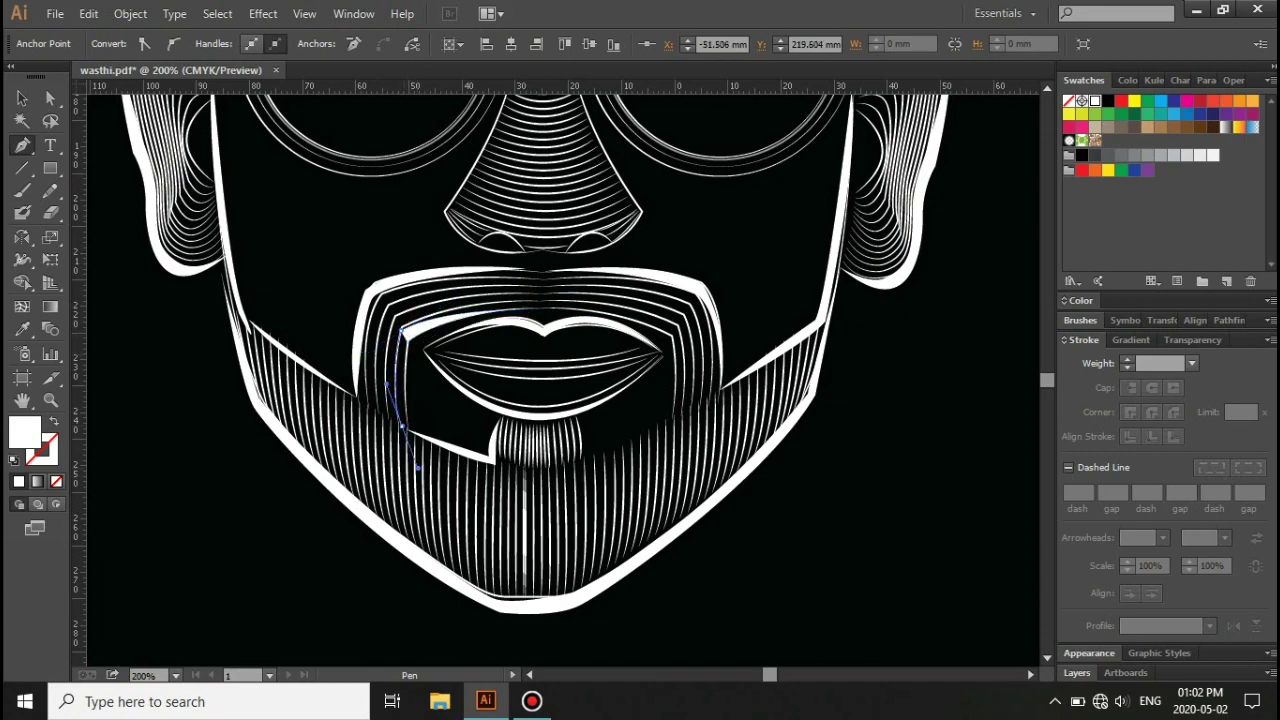
key(v)
drag(429, 400, 660, 400)
right_click(664, 314)
click(920, 463)
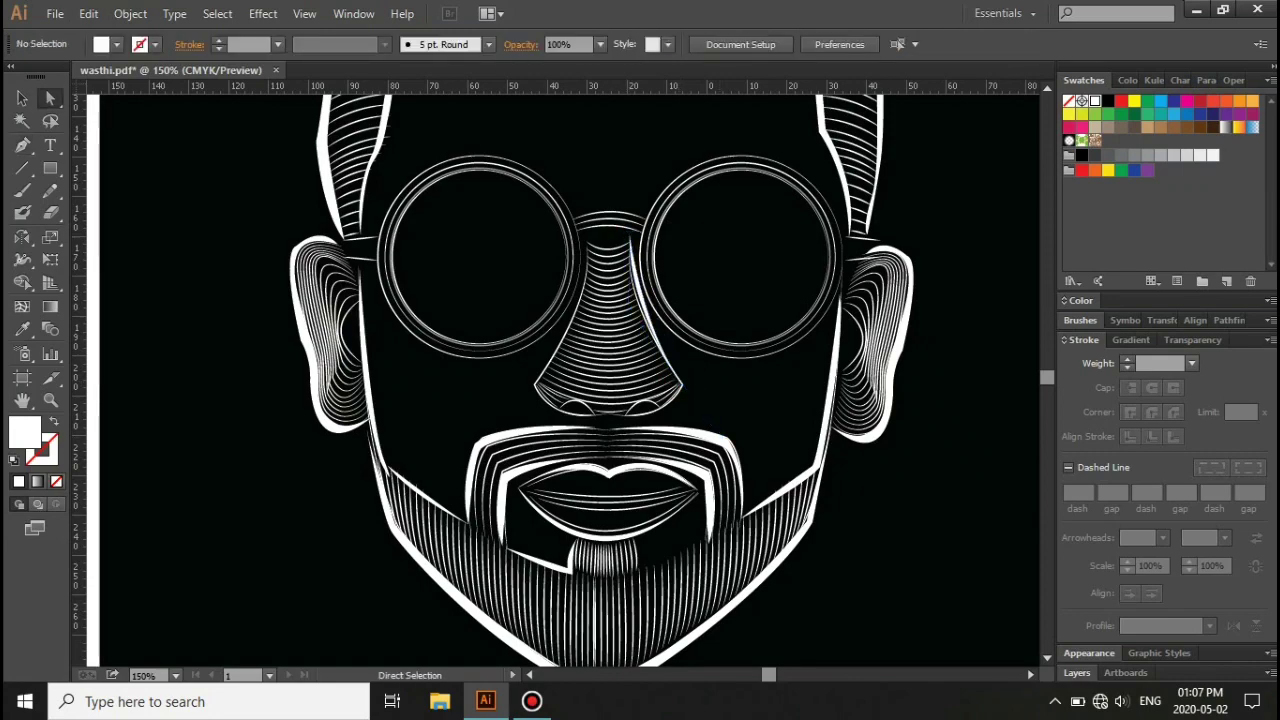
Step: Nudge the thin nose path left and add a white crescent along the left lens top
key(v)
drag(620, 310, 593, 310)
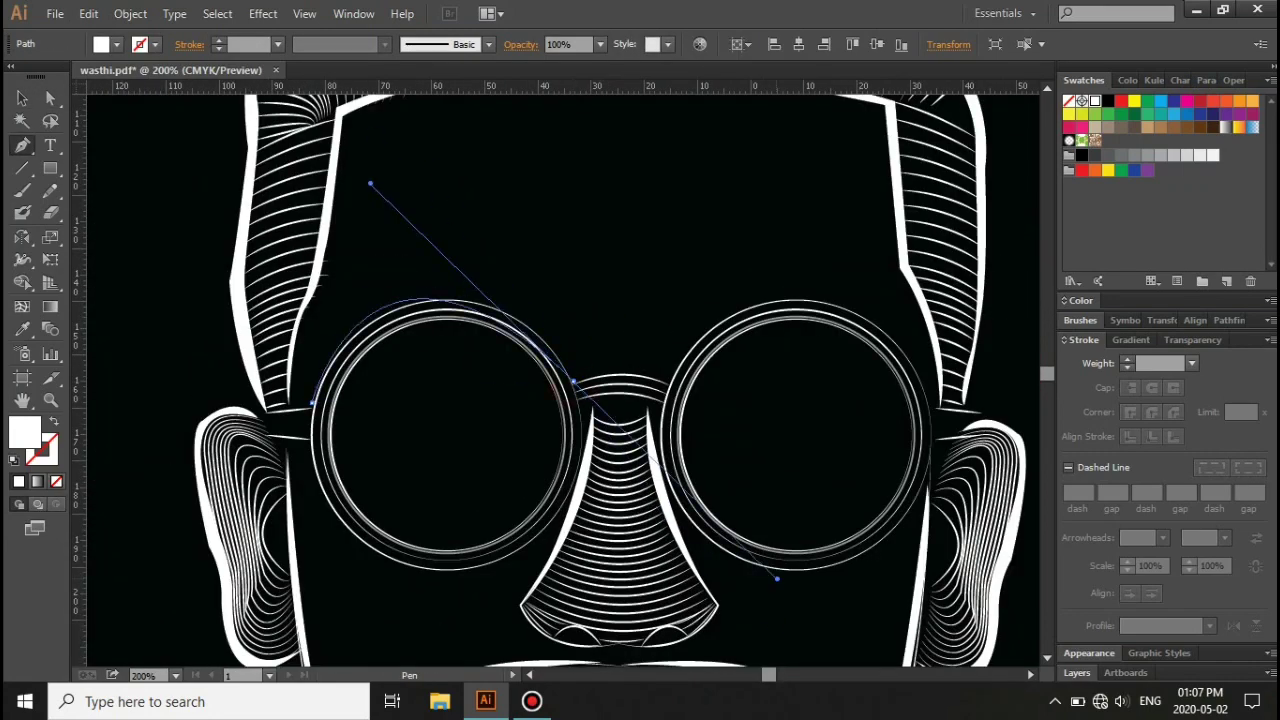
drag(447, 297, 360, 300)
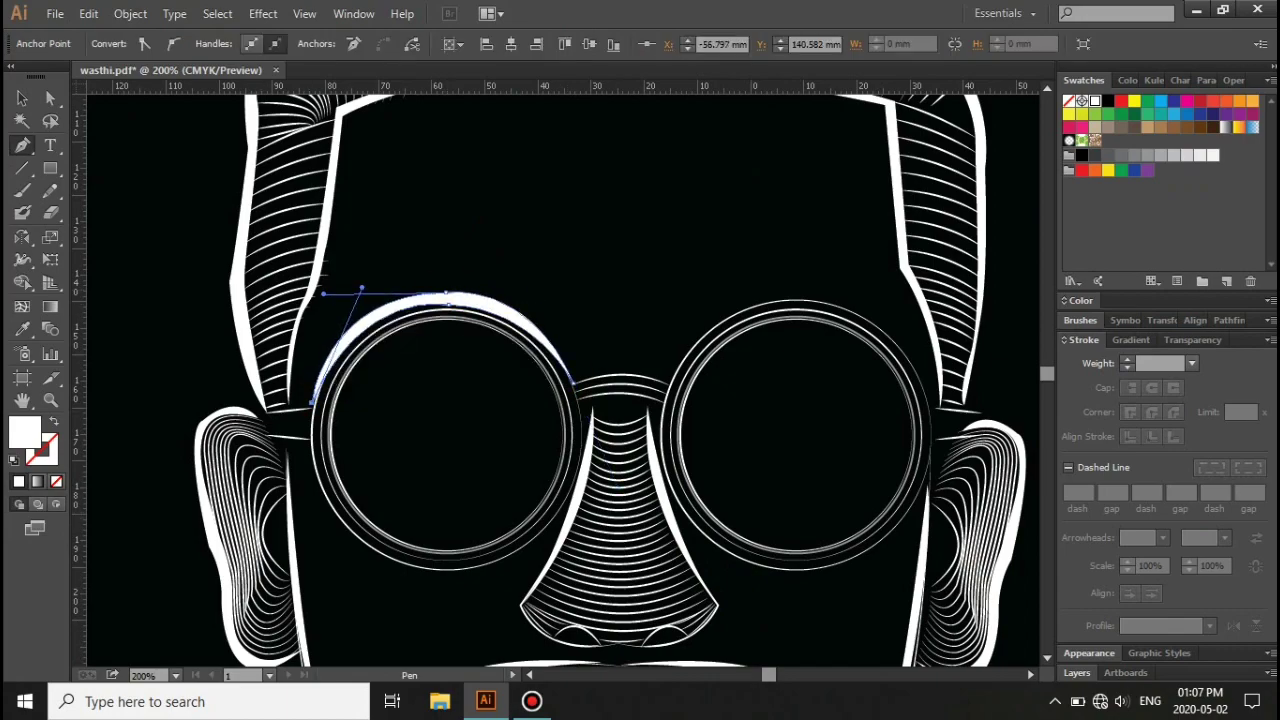
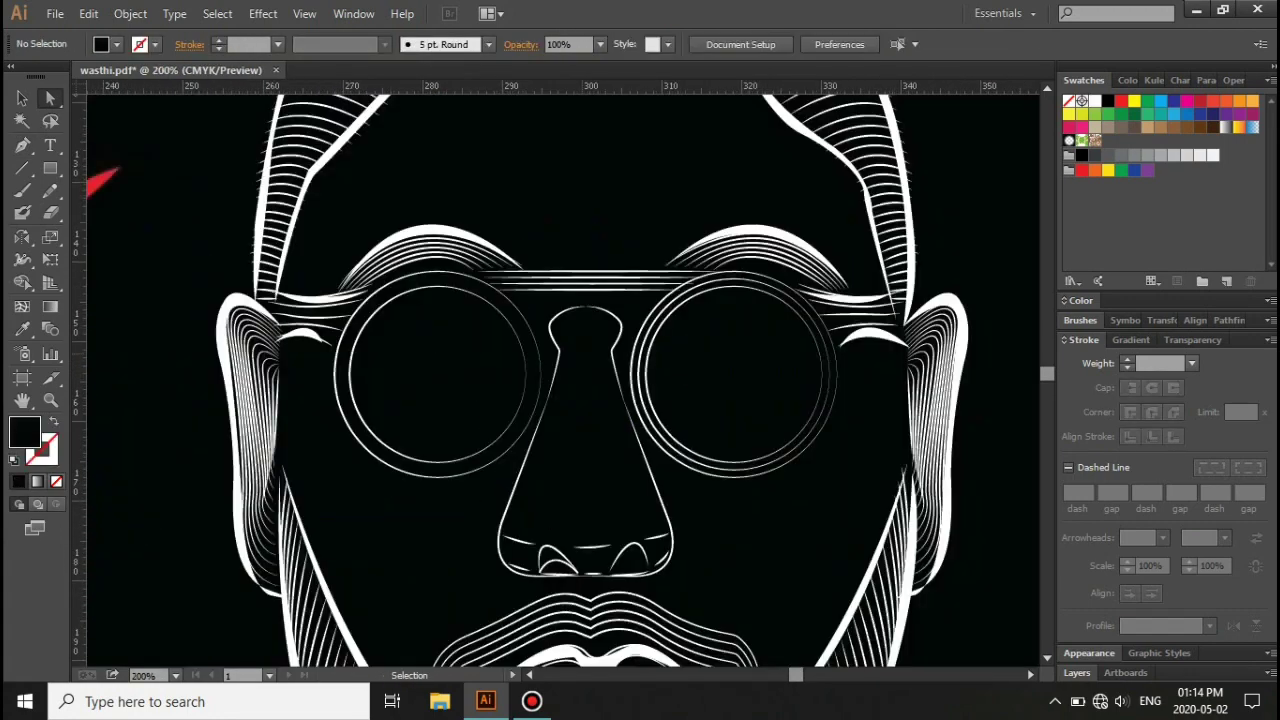
Step: Pen-draw a closed white bridge shape curving along the lens edge between the glasses
click(824, 529)
drag(970, 345, 960, 242)
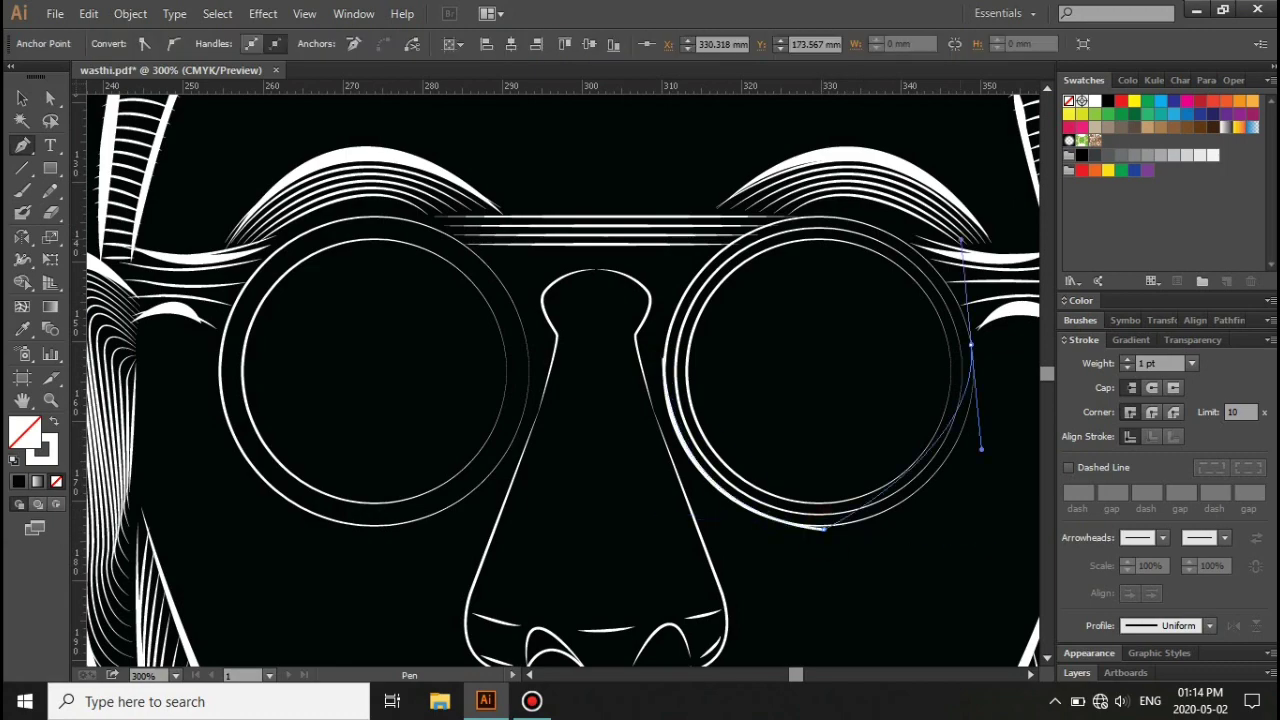
click(663, 358)
key(ctrl+minus)
key(ctrl+minus)
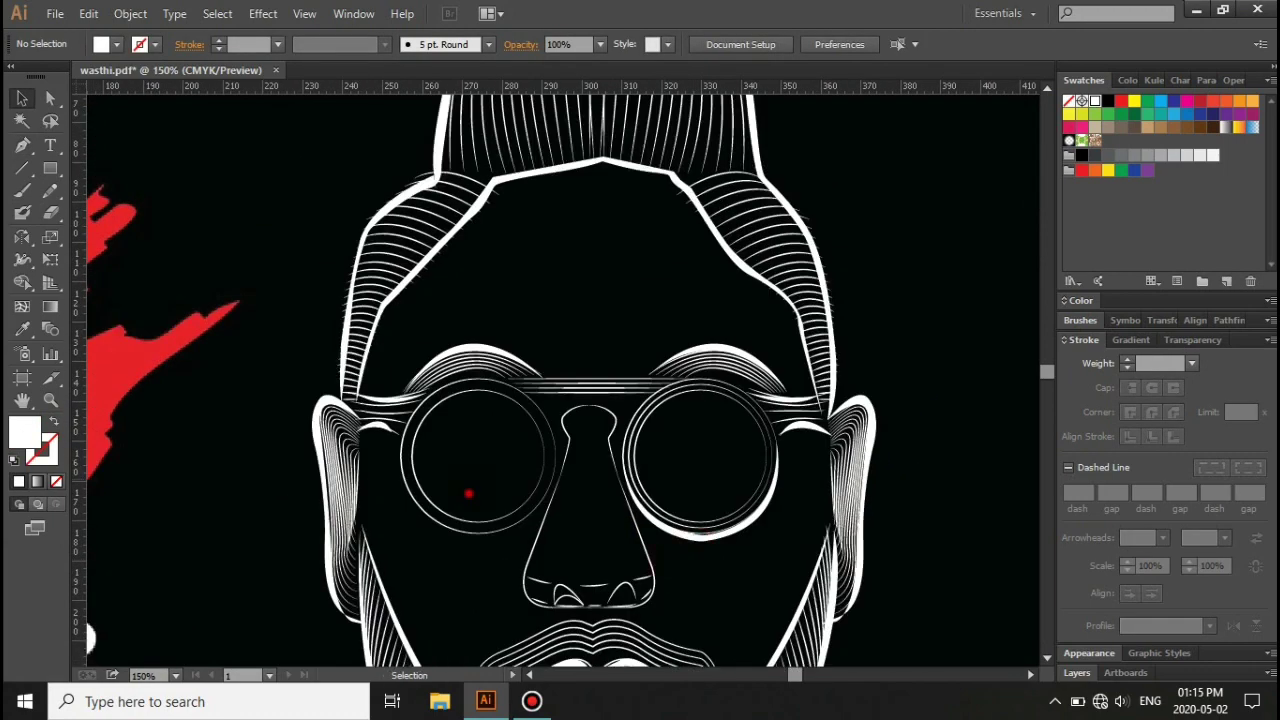
click(469, 491)
Step: Extend the nose-bridge path with a curve and close the shape
scroll(560, 380, down, 3)
key(a)
click(572, 305)
key(ctrl+plus)
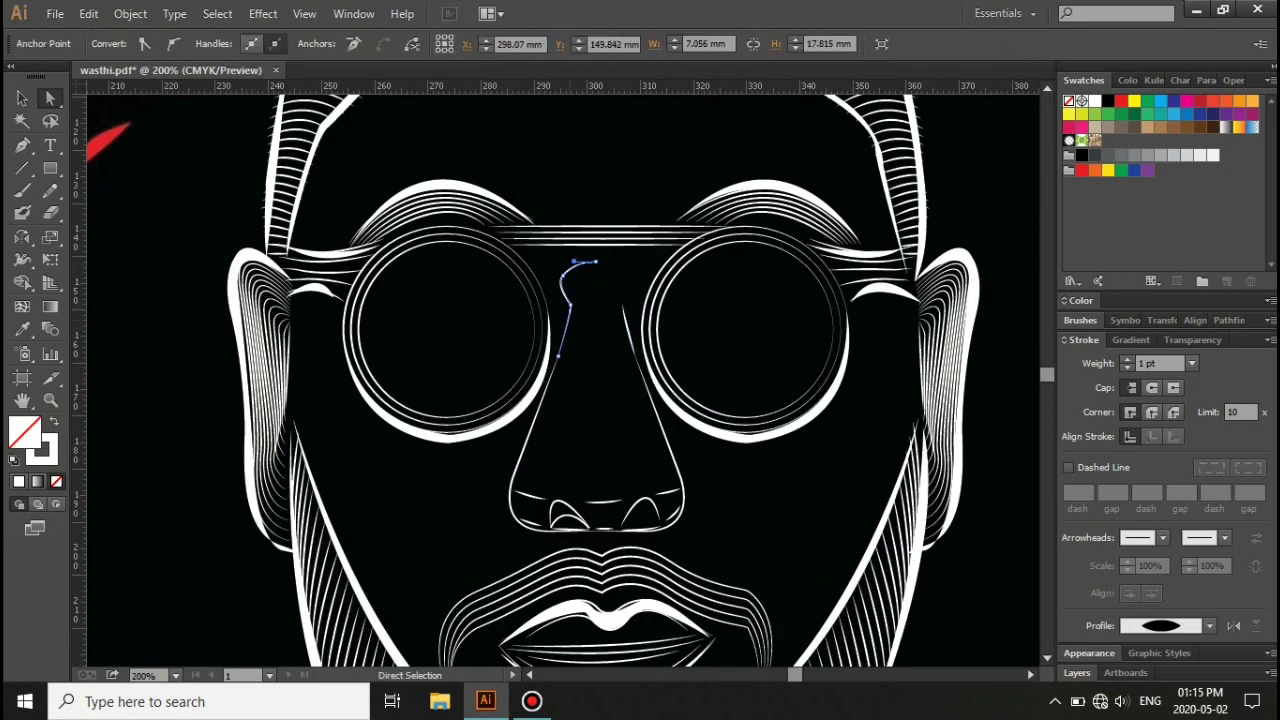
key(p)
drag(575, 262, 595, 263)
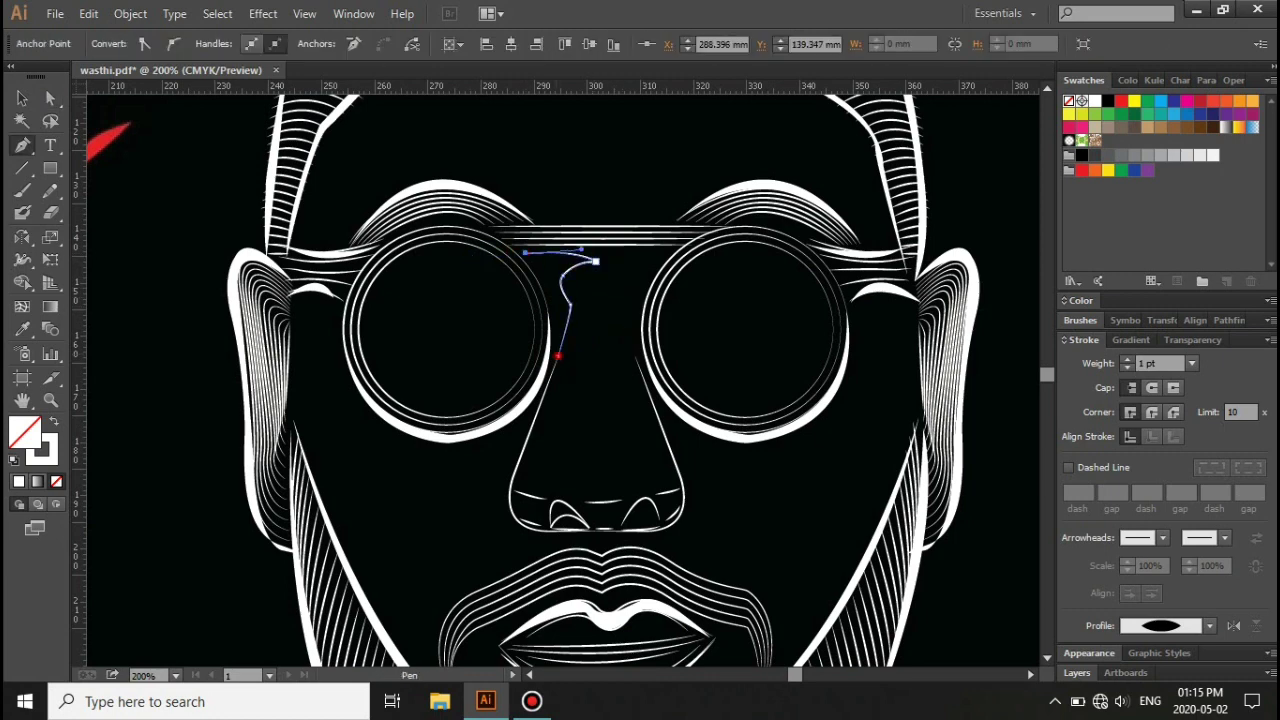
click(524, 252)
key(v)
Step: Adjust an anchor point on the nose-bridge shape
scroll(551, 289, up, 1)
right_click(551, 289)
key(Escape)
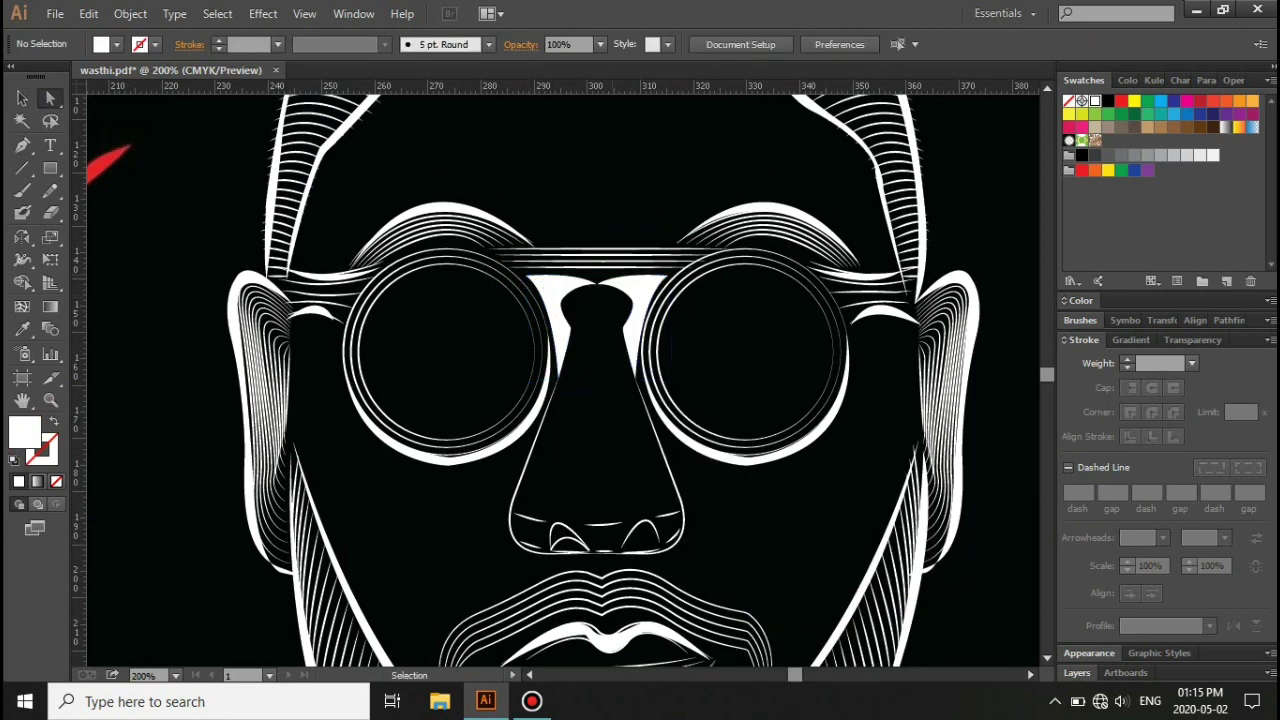
click(586, 277)
scroll(600, 380, down, 4)
key(v)
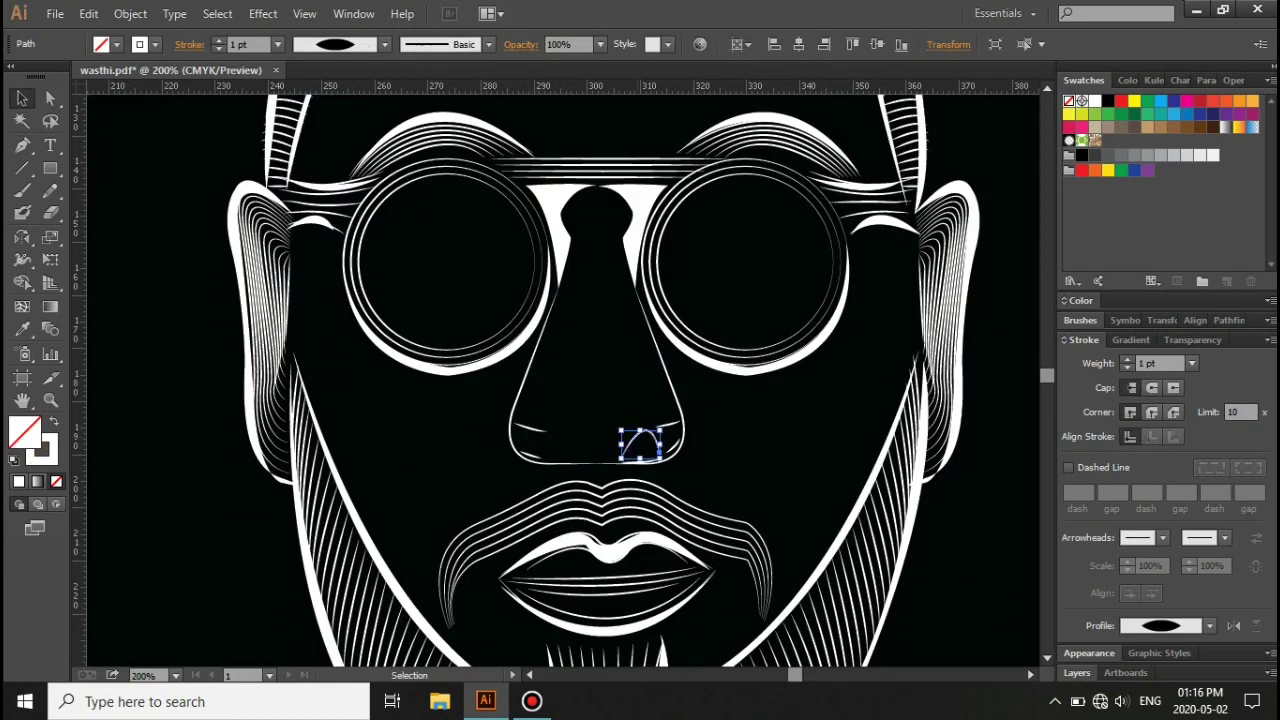
Step: Draw the left nose outline around the nostril and mirror it to the right side
click(515, 435)
drag(583, 462, 658, 455)
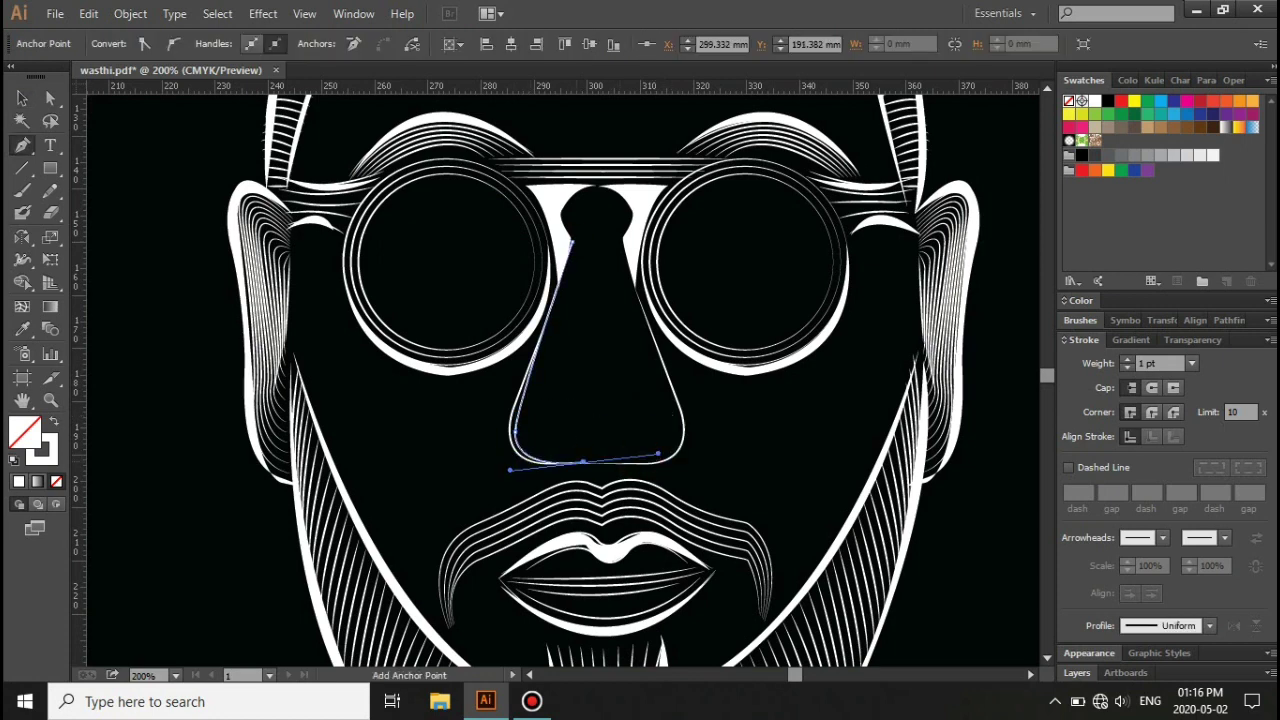
key(v)
right_click(608, 423)
click(890, 423)
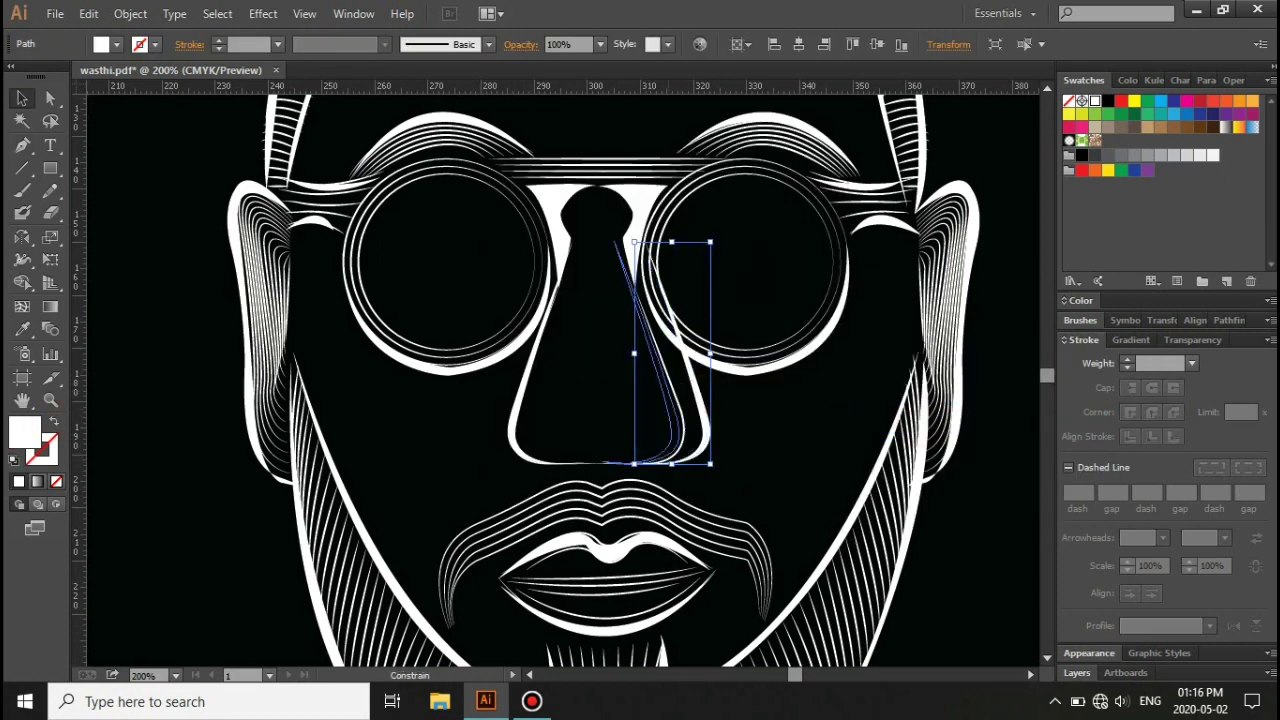
Step: Draw curved horizontal stripes across the nose from bridge to tip
click(568, 307)
drag(612, 310, 636, 301)
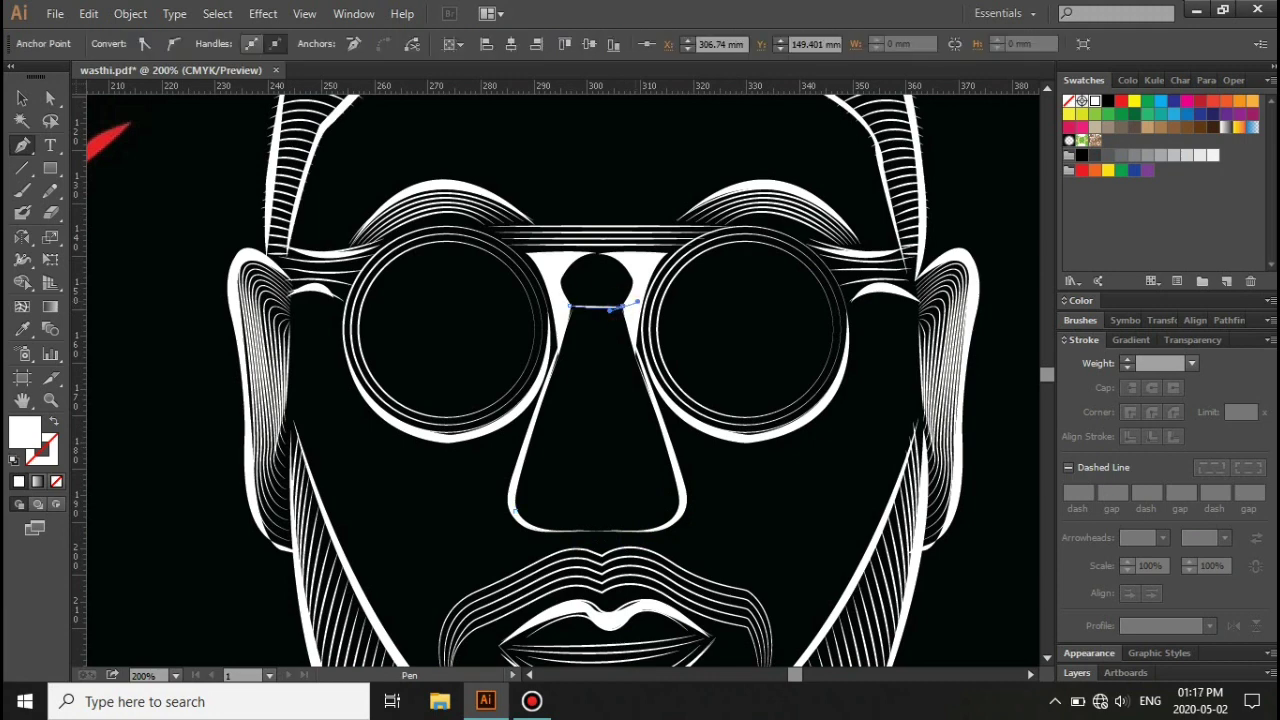
click(571, 346)
click(586, 388)
click(548, 425)
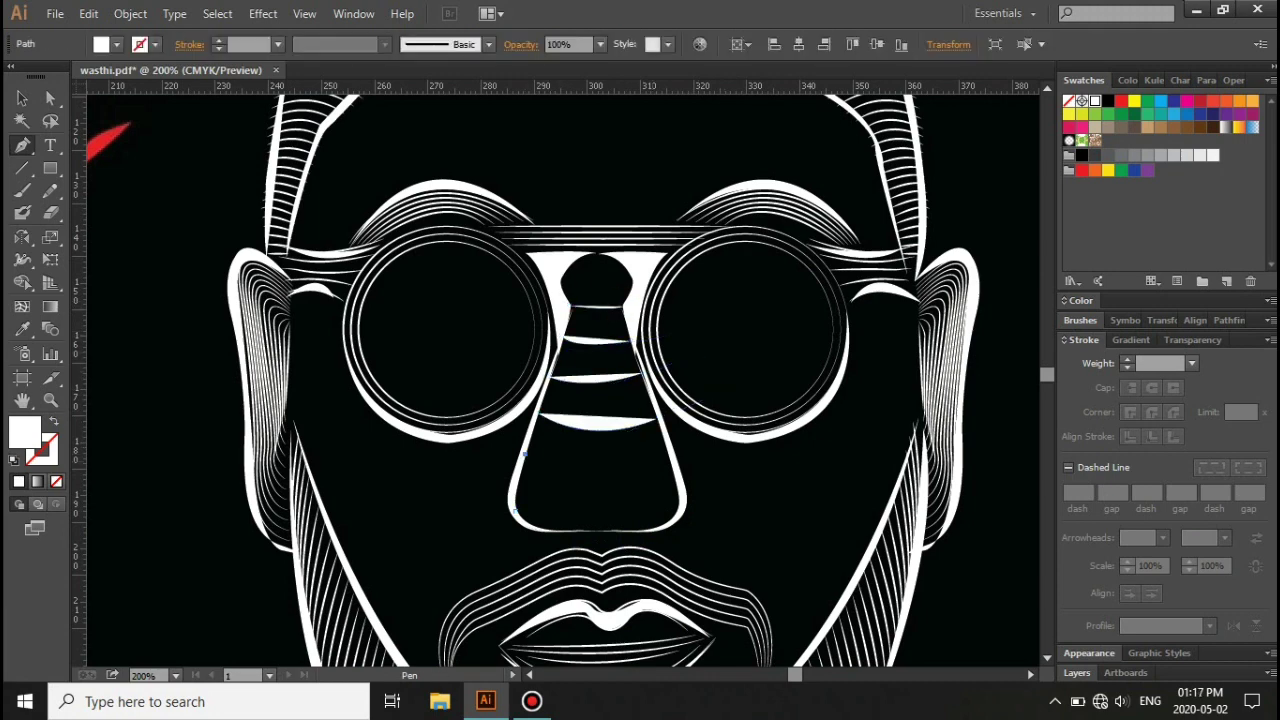
click(513, 497)
click(686, 491)
Step: Turn the stripes into white strokes, blend them, and raise the blend steps for denser lines
key(shift+x)
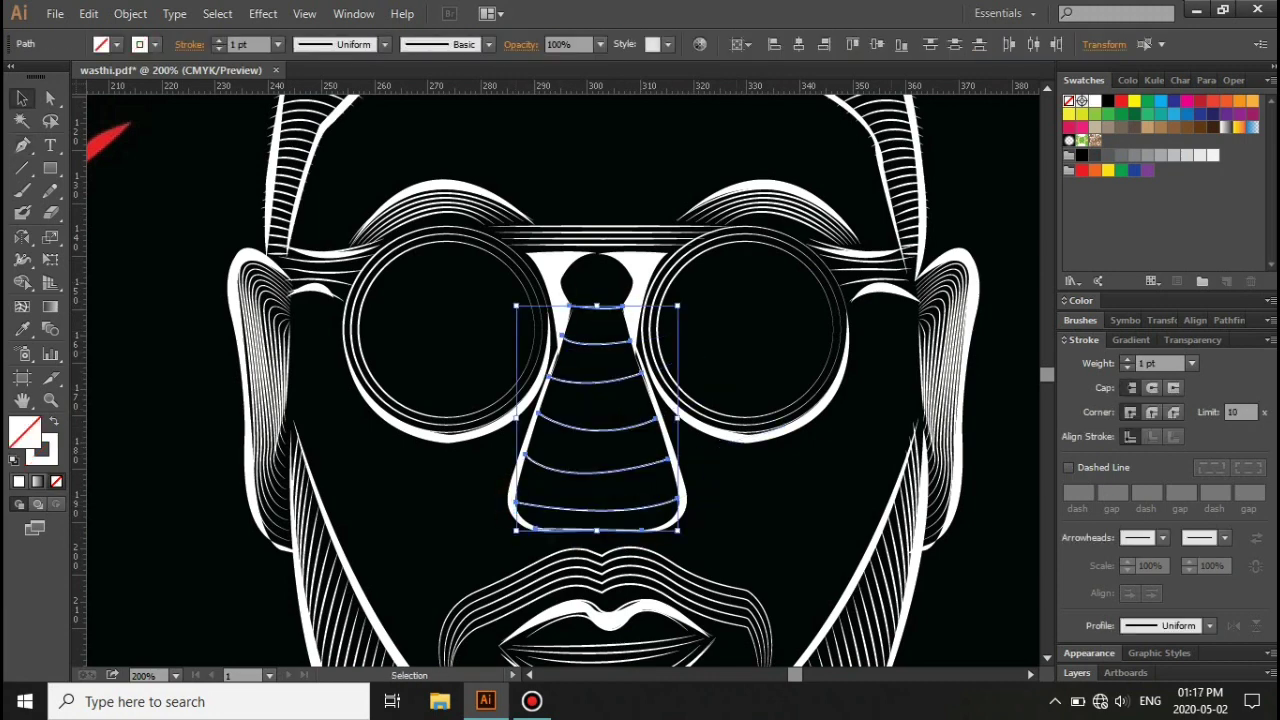
click(602, 311)
key(w)
click(596, 377)
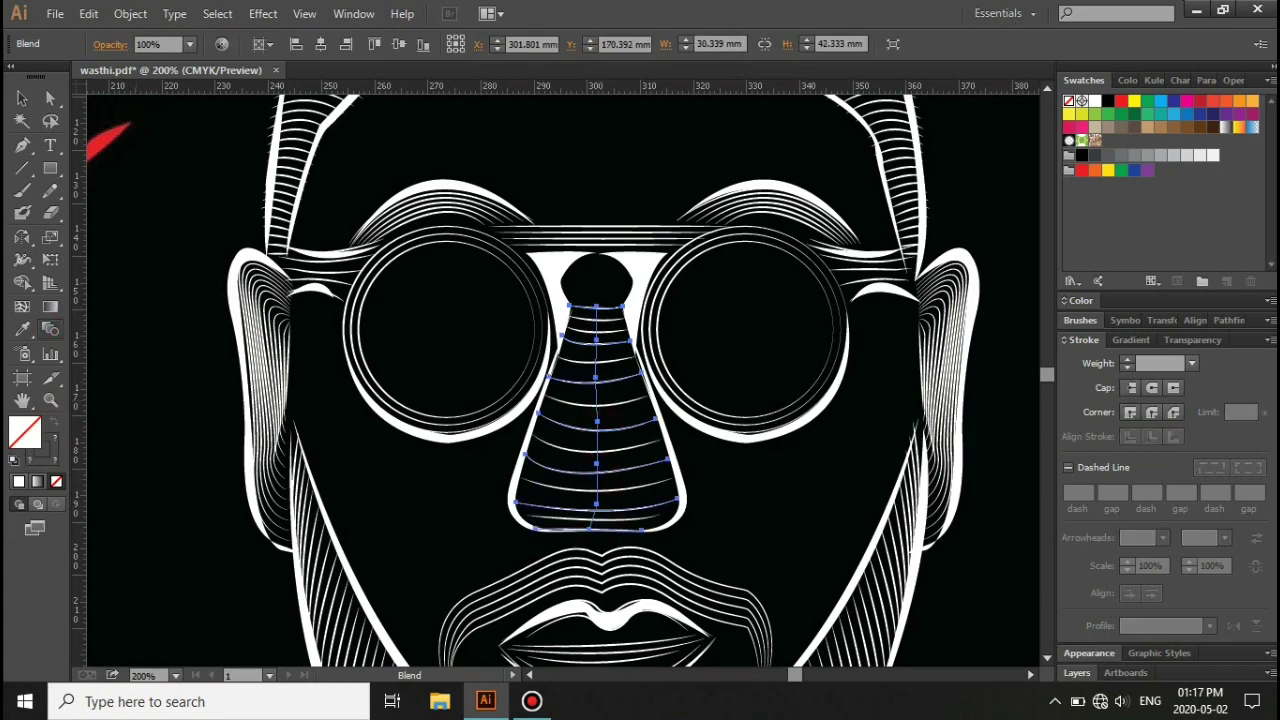
double_click(50, 329)
click(963, 457)
click(1086, 457)
key(ctrl+plus)
Step: Pen-draw a curved line just below the nose
key(p)
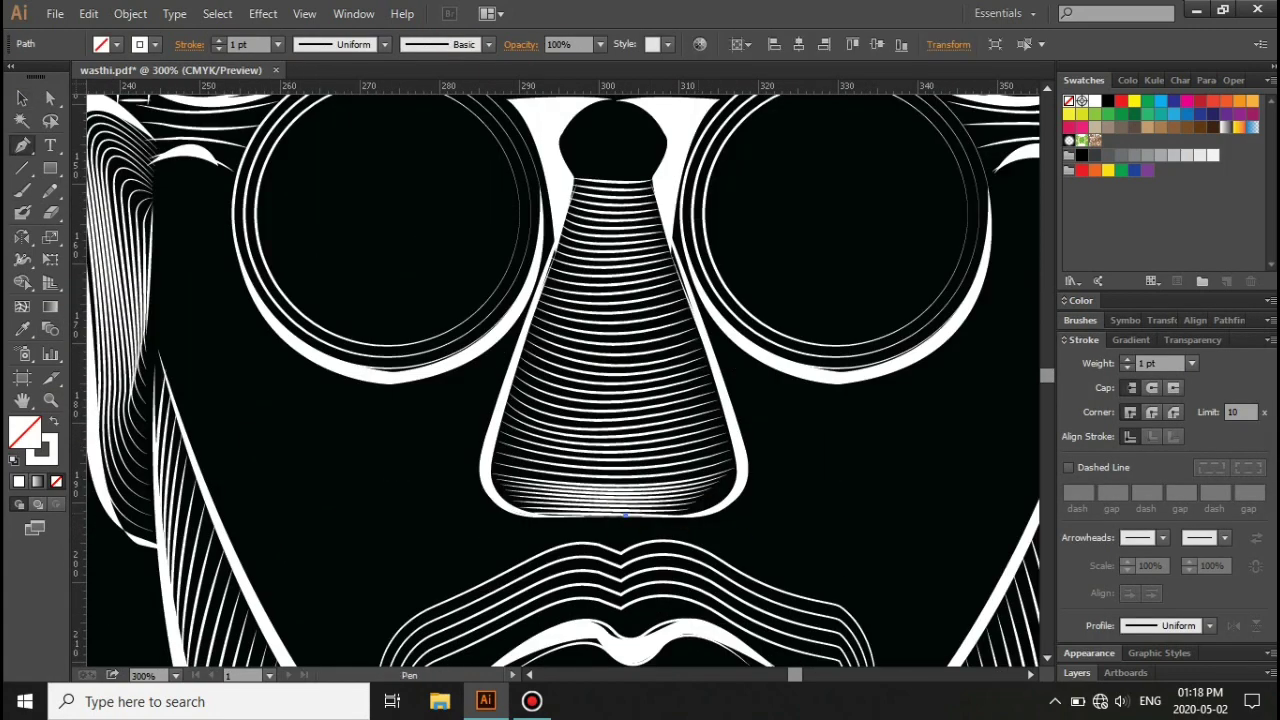
drag(626, 517, 655, 462)
click(627, 518)
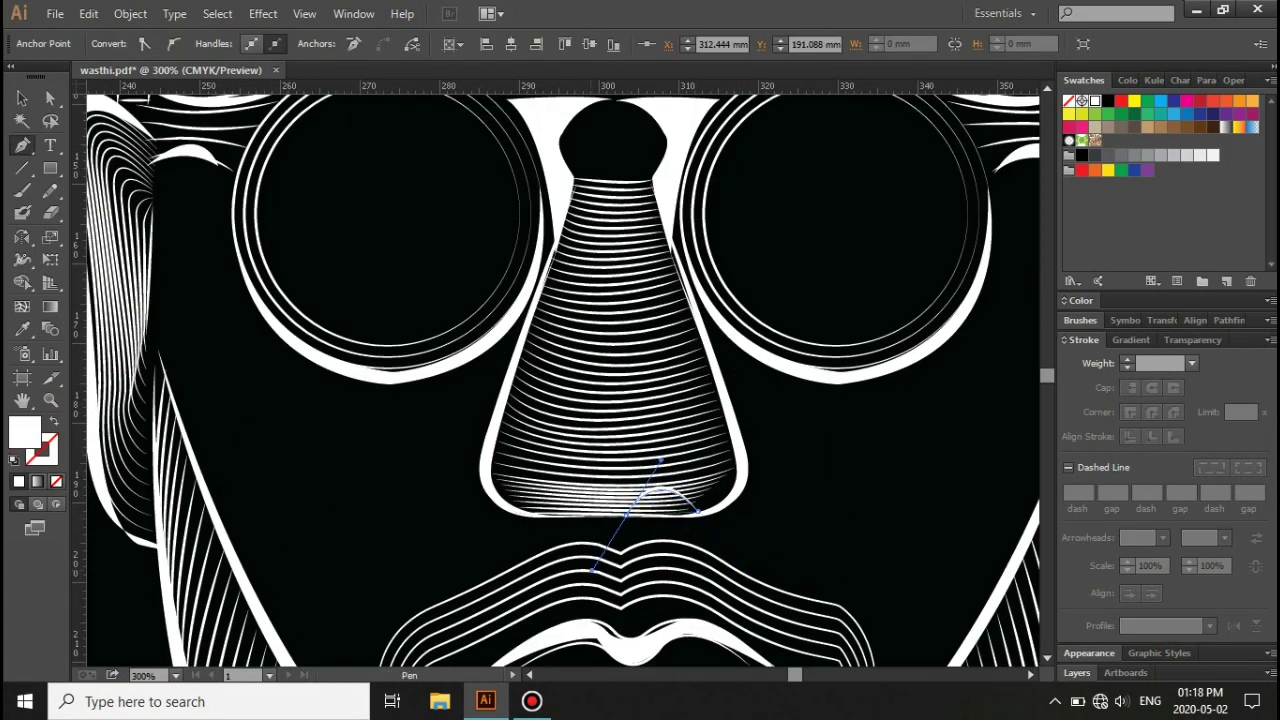
key(v)
right_click(575, 495)
key(Escape)
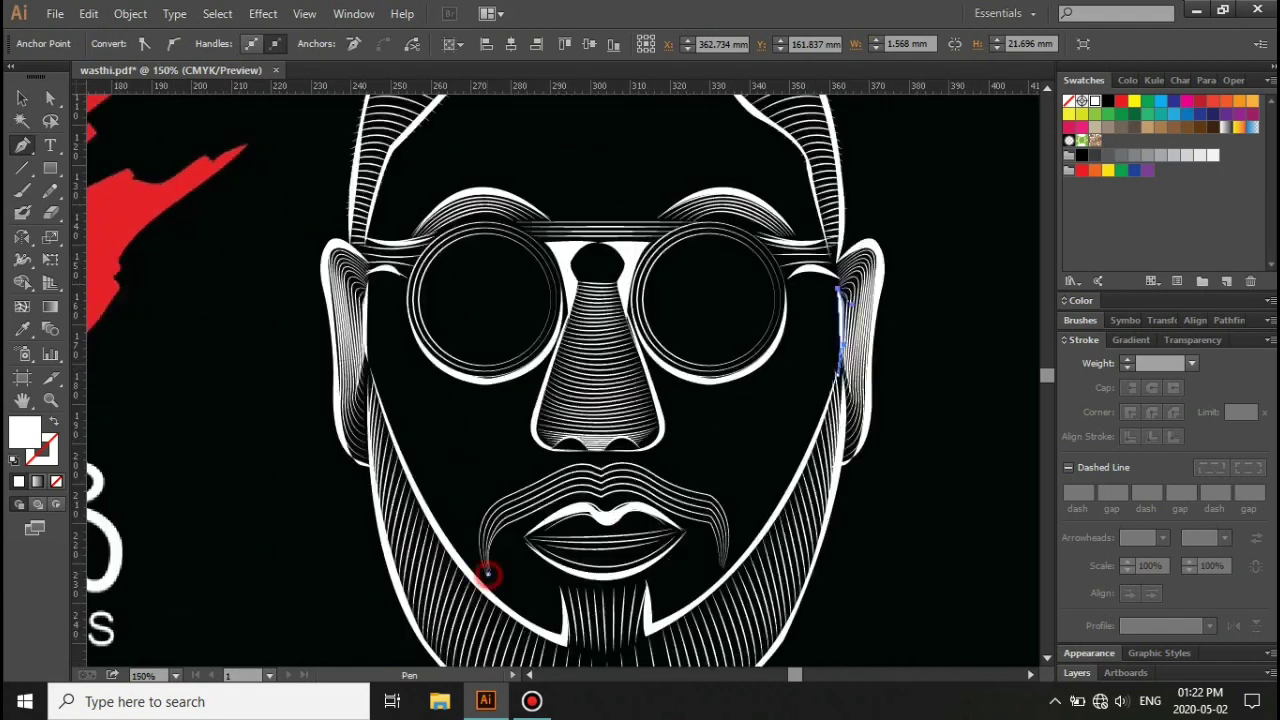
Step: Trace the curved mustache path from the chin up above the lips, then fit the artboard
click(487, 573)
drag(480, 524, 525, 517)
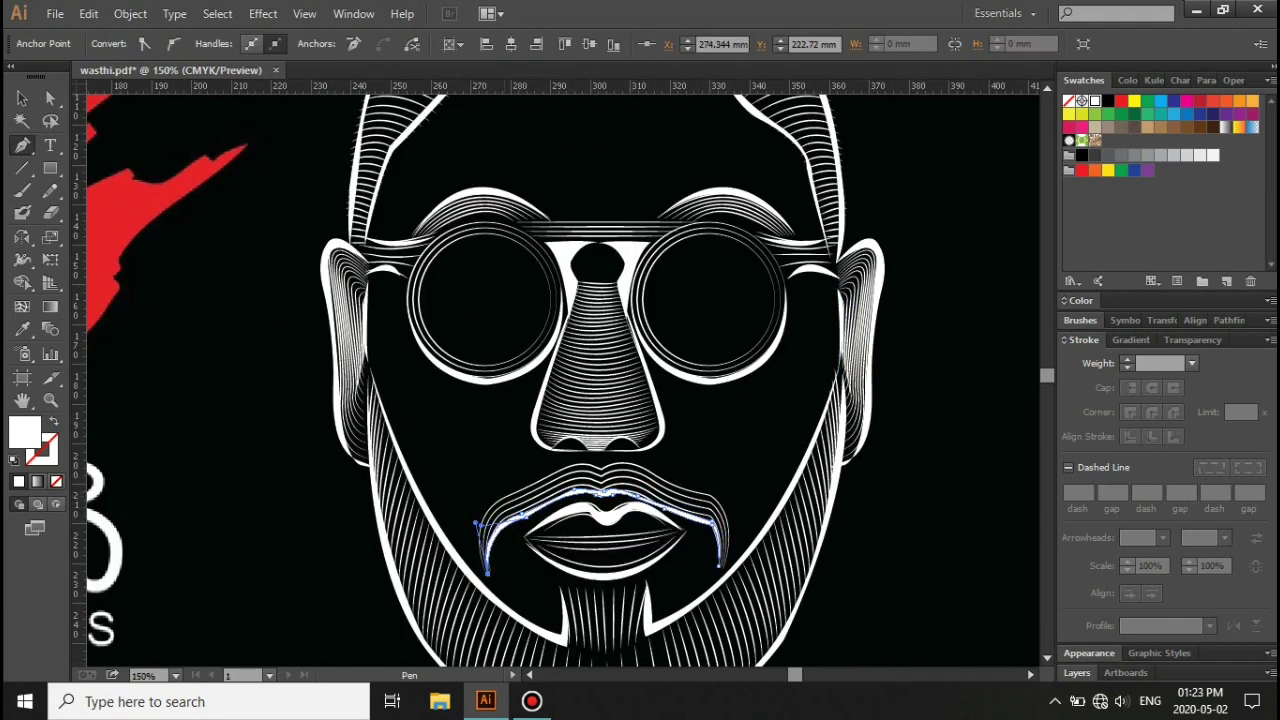
drag(697, 477, 665, 479)
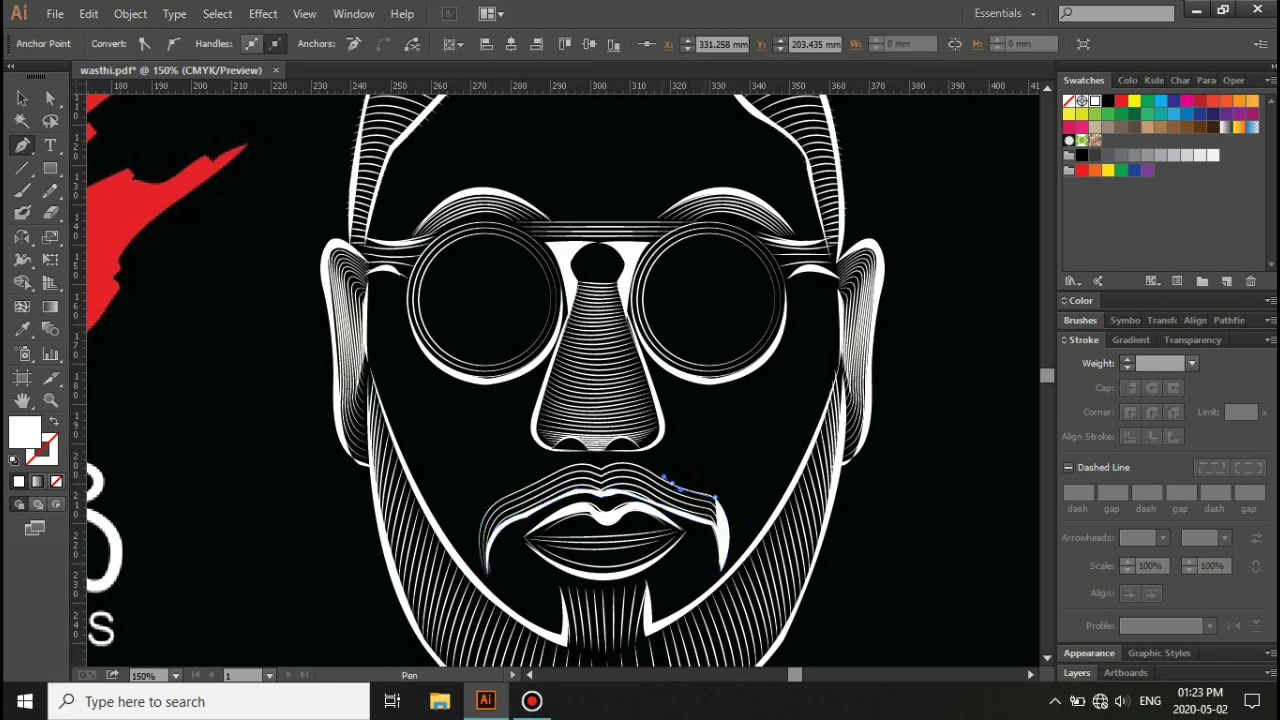
click(490, 508)
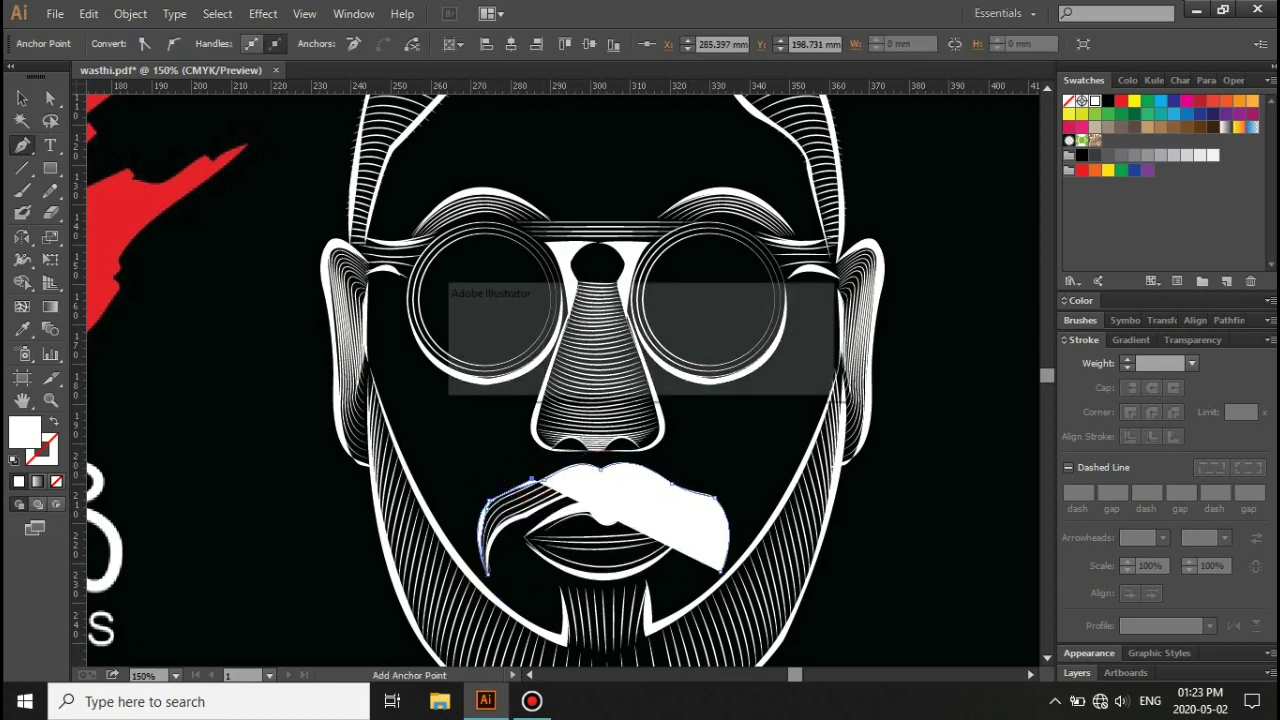
drag(600, 465, 627, 484)
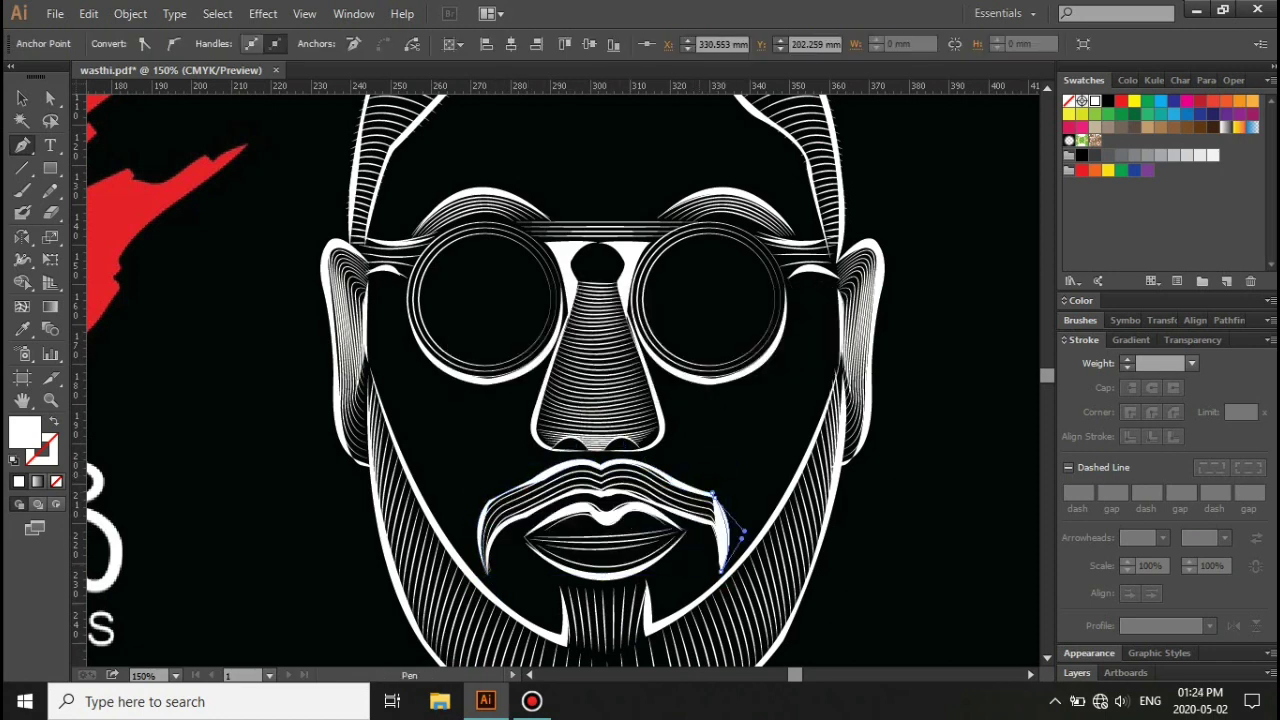
key(ctrl+0)
key(a)
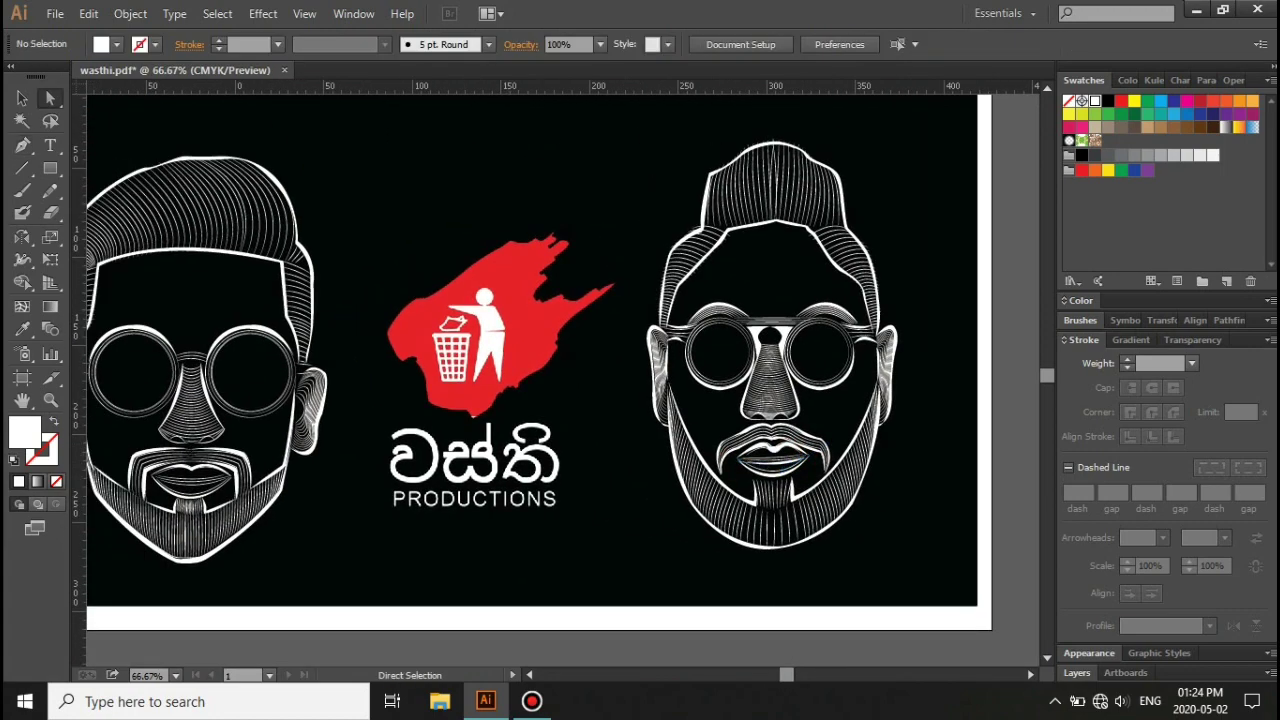
Step: Zoom into the right-hand face and pen-draw a curved path across the glasses
drag(480, 400, 600, 468)
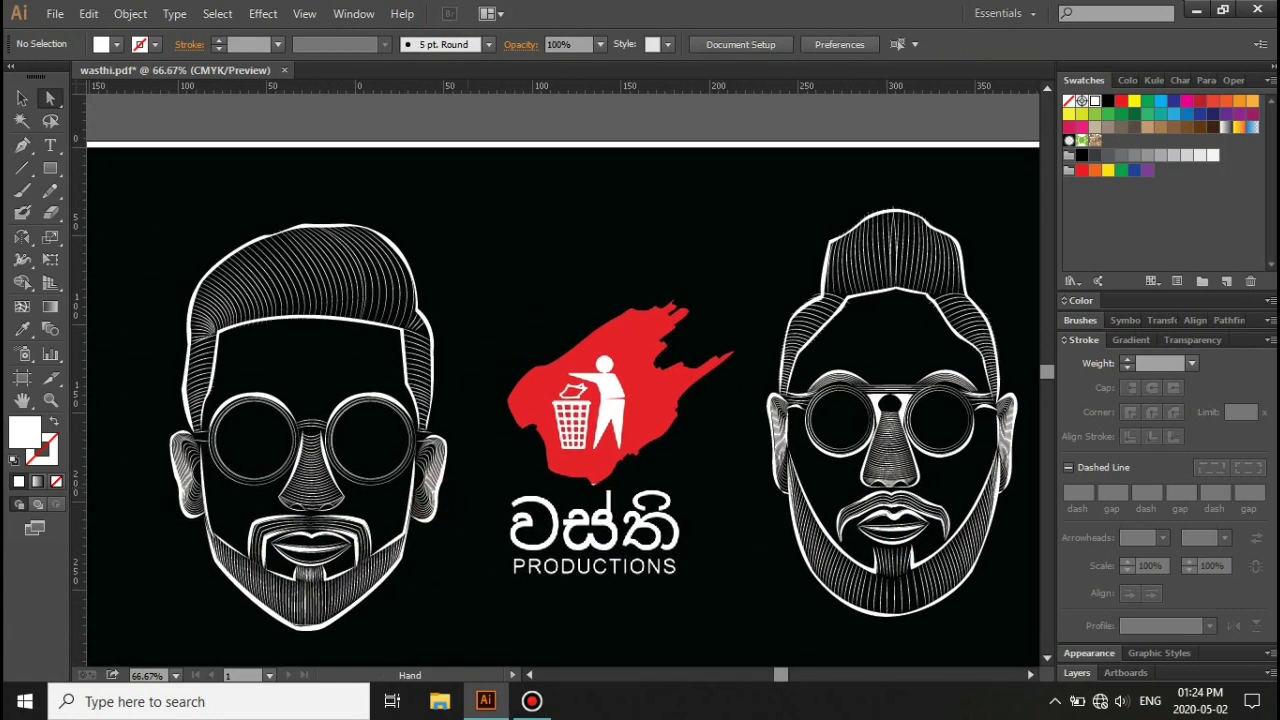
key(ctrl+plus)
key(ctrl+plus)
key(p)
click(600, 382)
mouse_move(780, 384)
mouse_down()
mouse_move(838, 395)
mouse_move(858, 432)
mouse_up()
key(ctrl+minus)
key(a)
scroll(560, 380, down, 2)
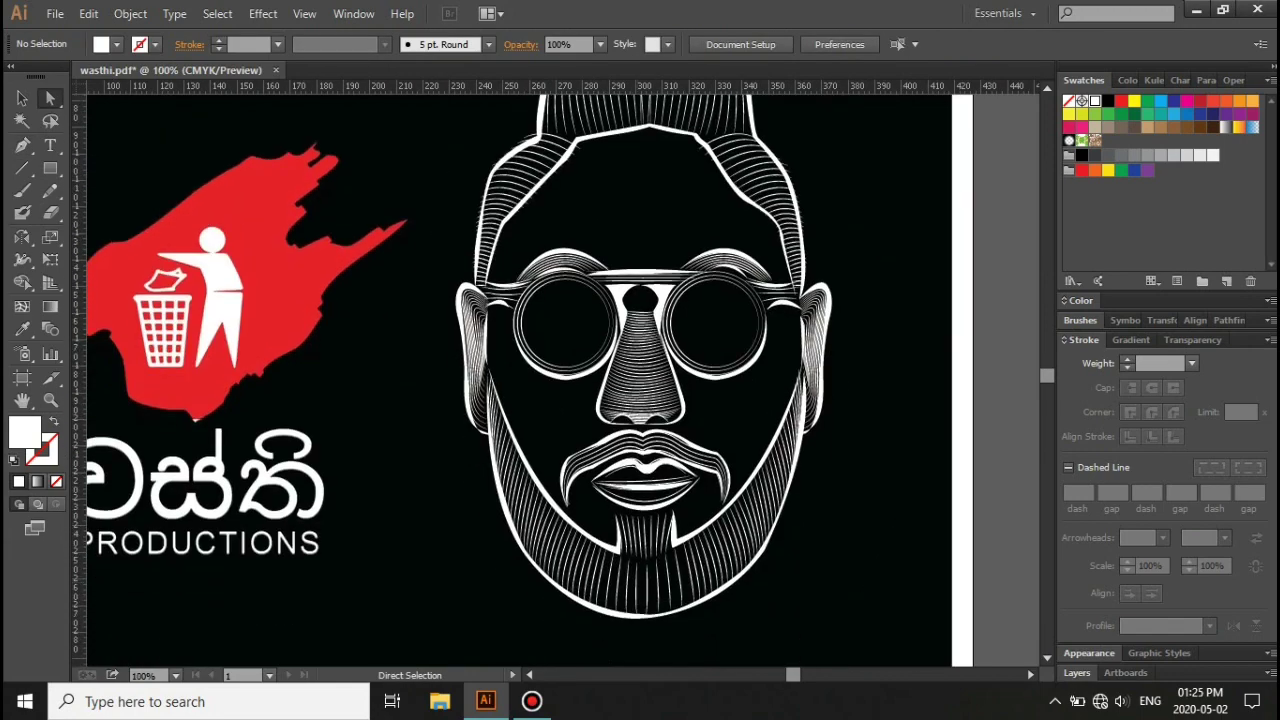
Step: Enter the face group, select the beard paths and blend them with confirmed blend options
double_click(688, 570)
click(688, 572)
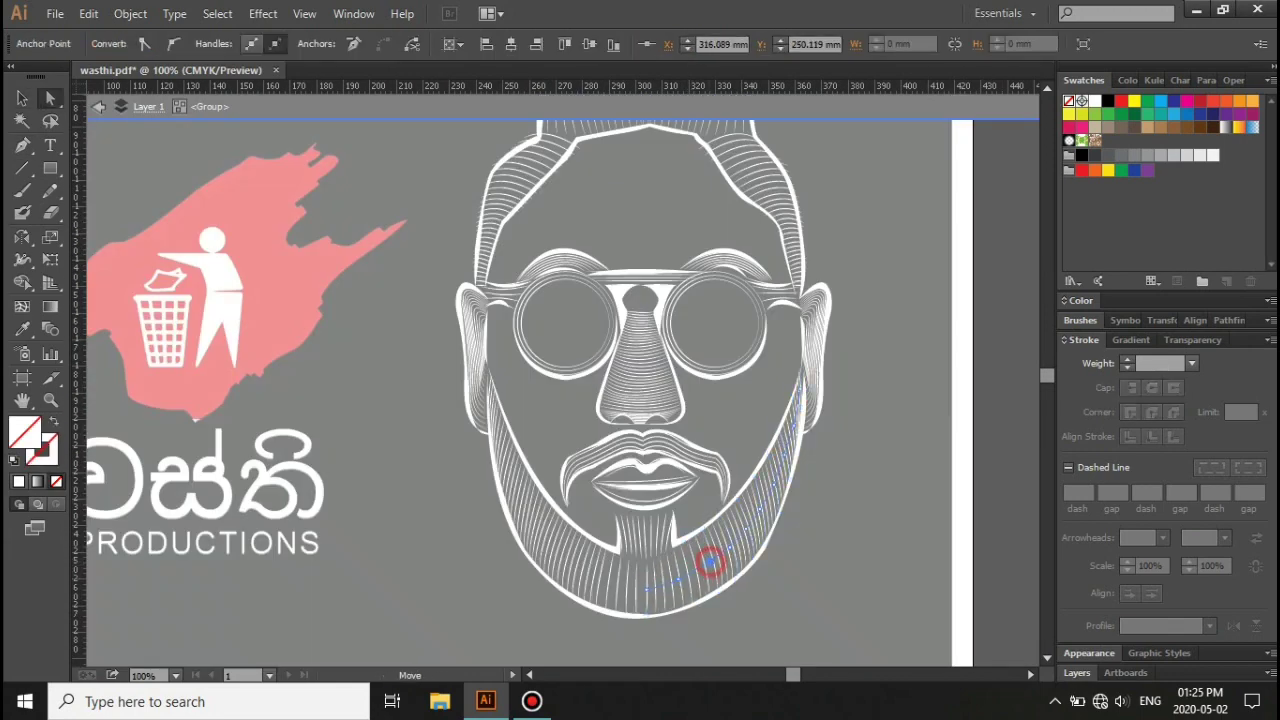
key(Escape)
double_click(50, 329)
key(Return)
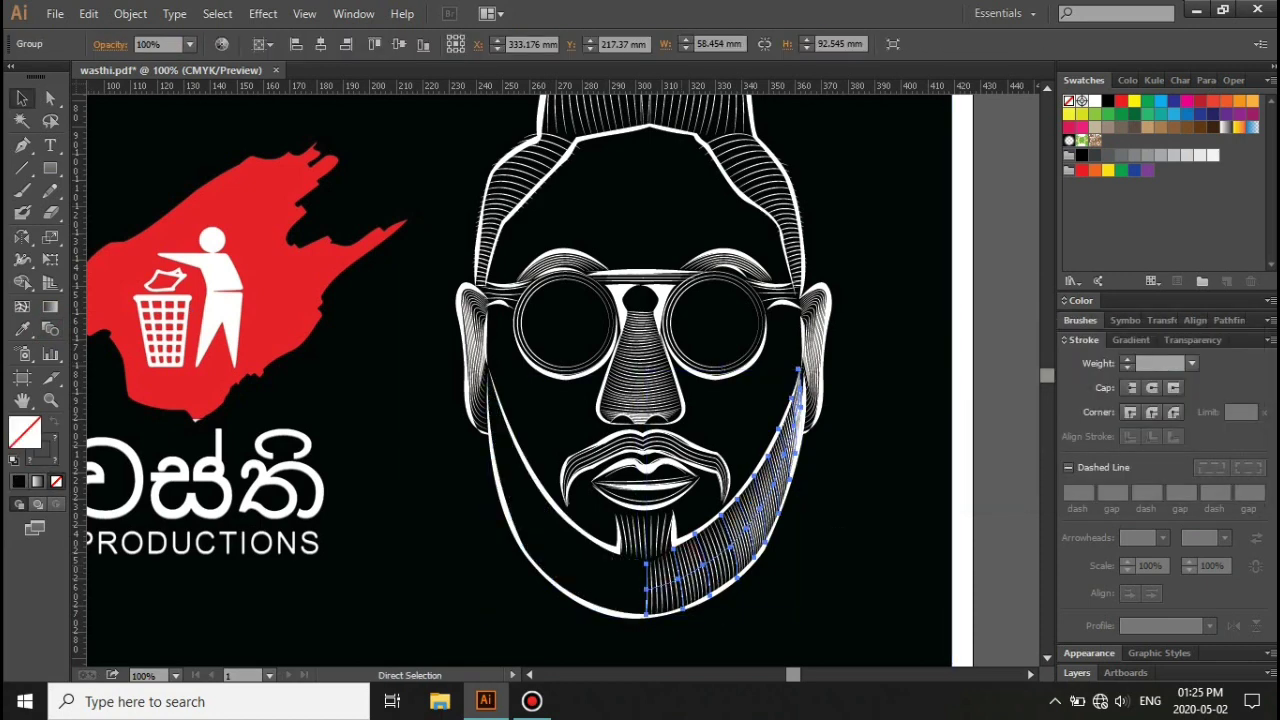
Step: Reflect a copy of the blended beard across the vertical axis to cover the other cheek
key(o)
alt+click(643, 400)
click(531, 463)
key(ctrl+0)
key(ctrl+shift+a)
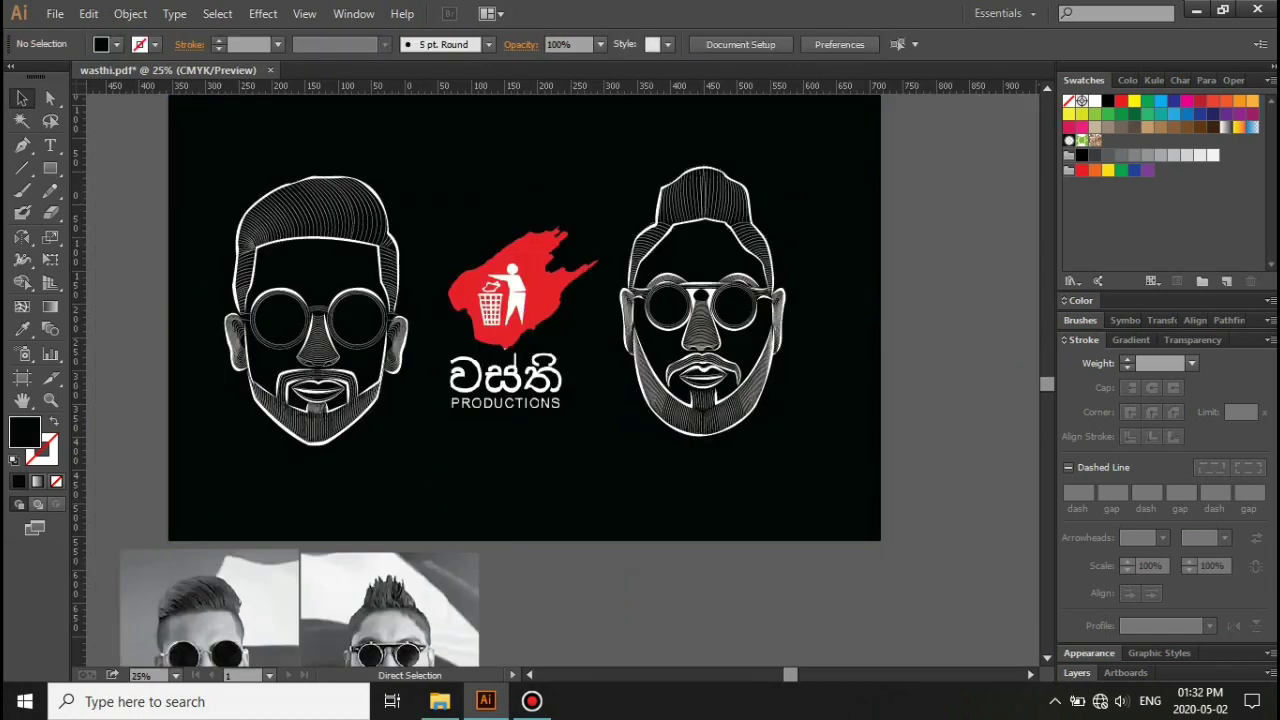
Step: Cycle through fonts for the 'ANUSHKA & DULAJ' title to find a white typewriter-style typeface
key(ctrl+plus)
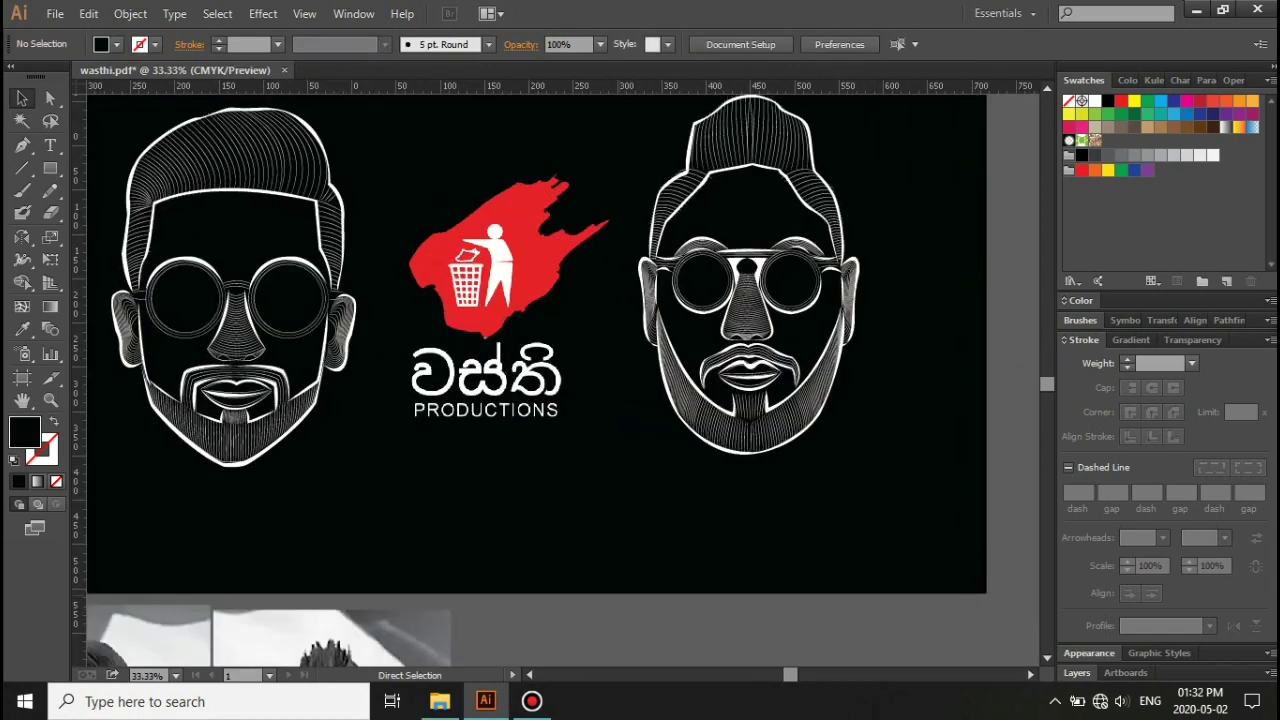
drag(554, 433, 629, 527)
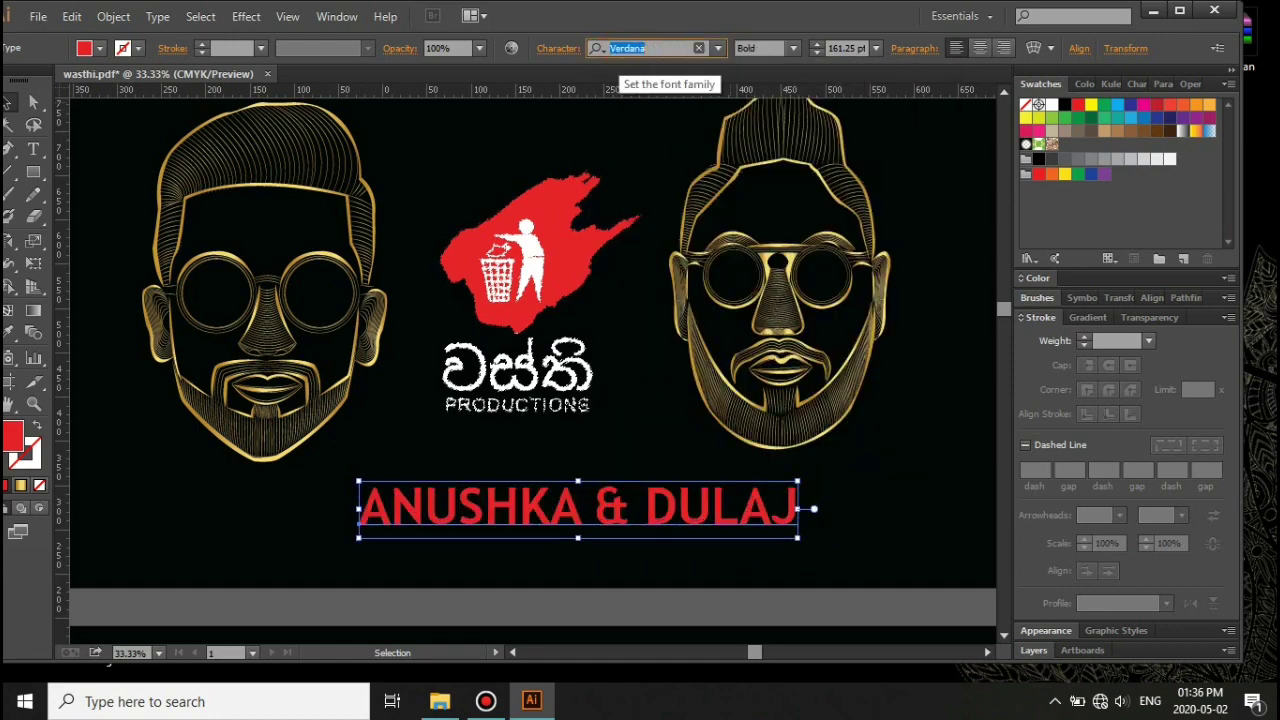
key(Up)
key(Up)
key(Up)
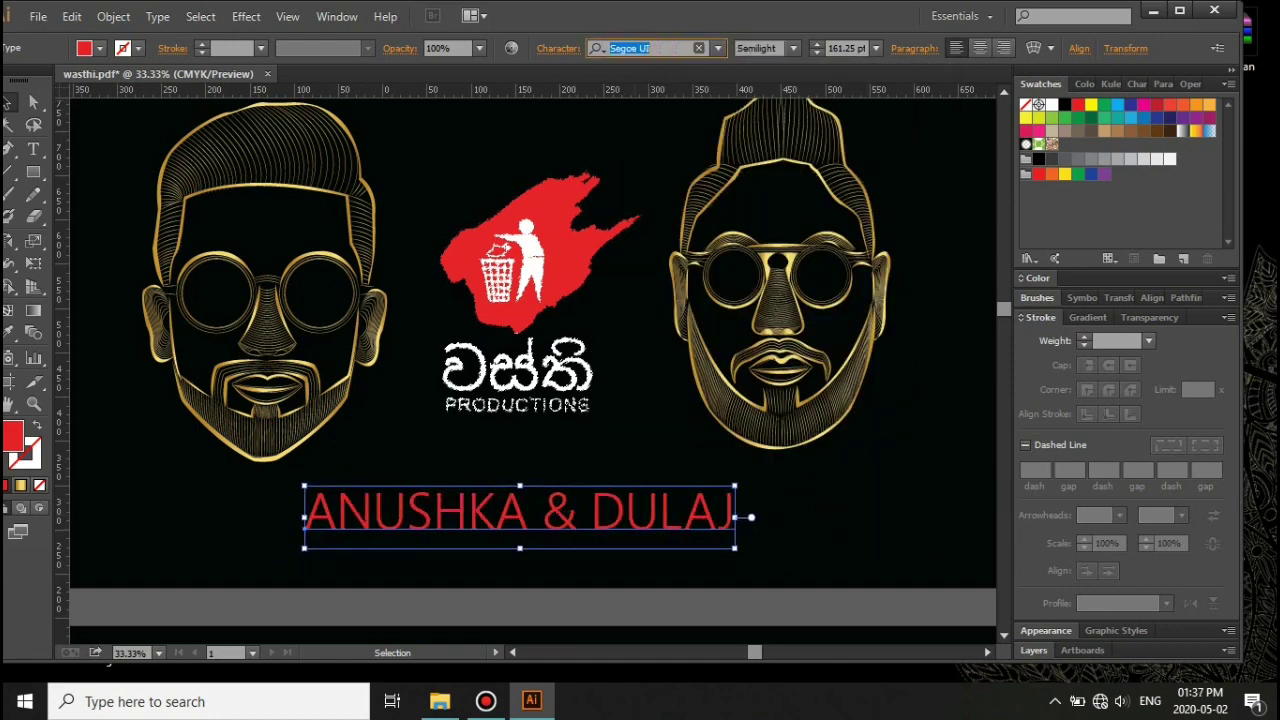
key(Up)
key(Up)
key(BackSpace)
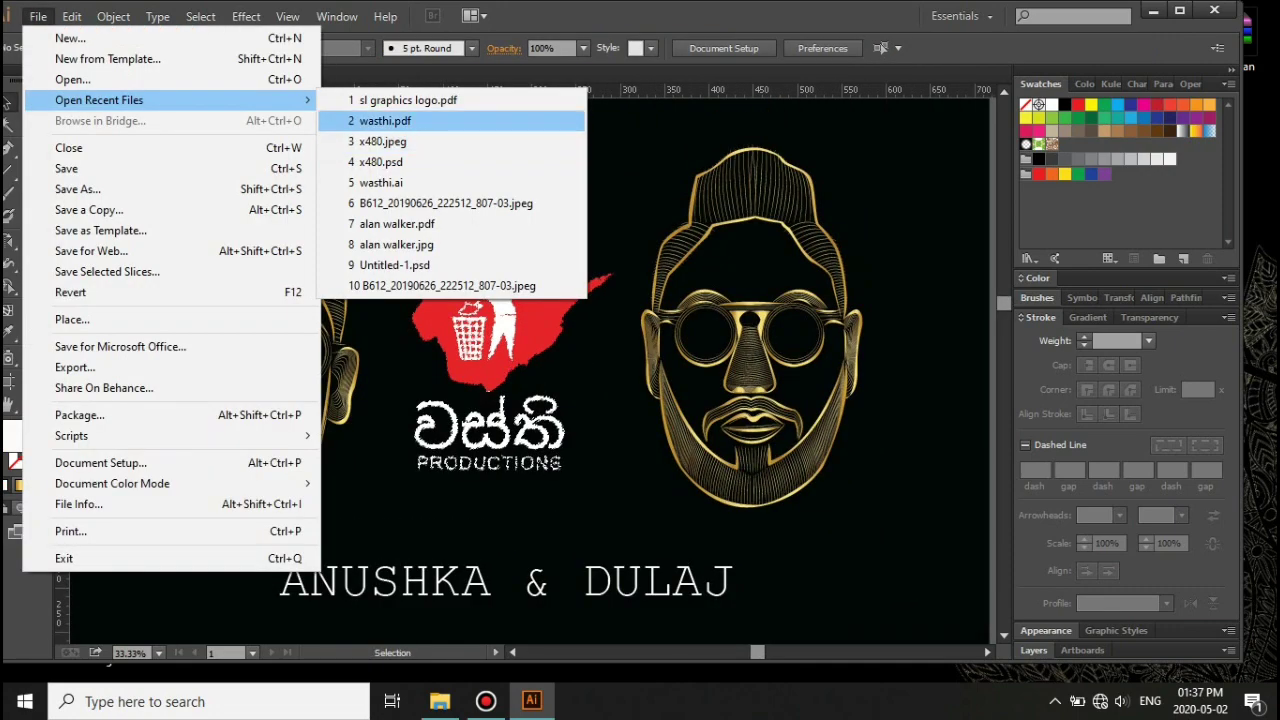
Step: Paste the logo from 'sl graphics logo.pdf' into the poster and shrink it small
click(440, 101)
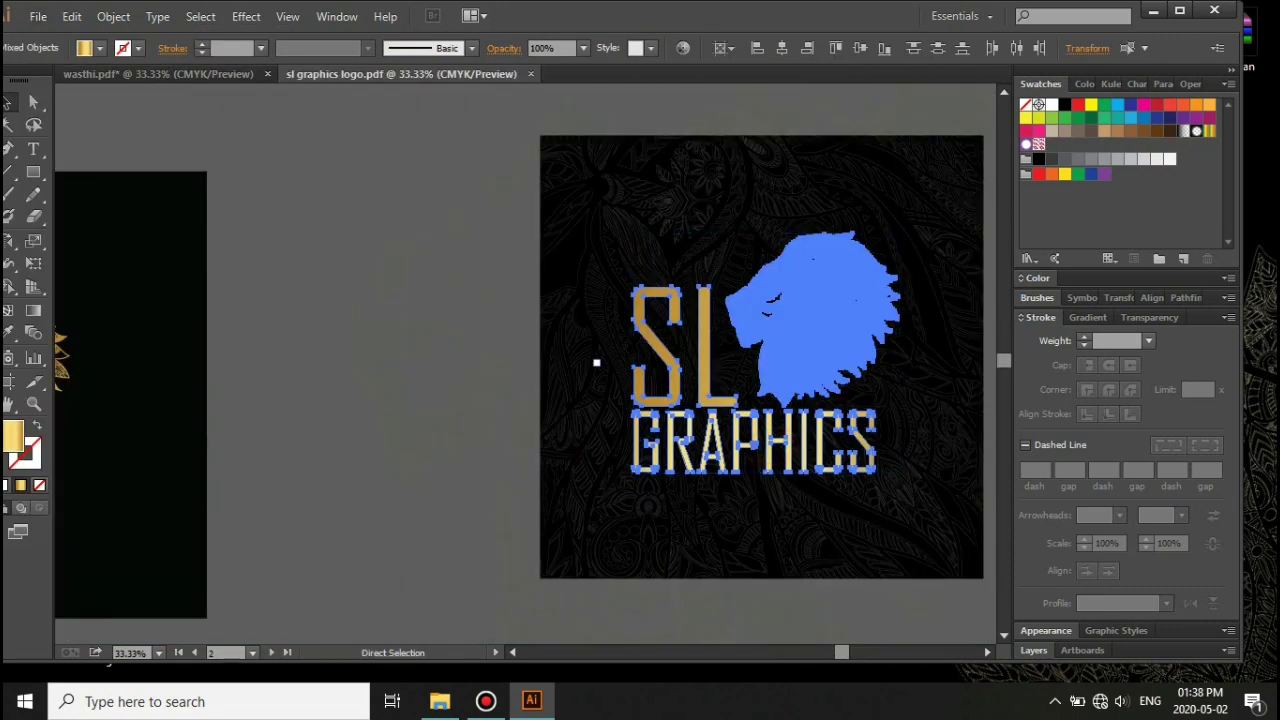
key(ctrl+v)
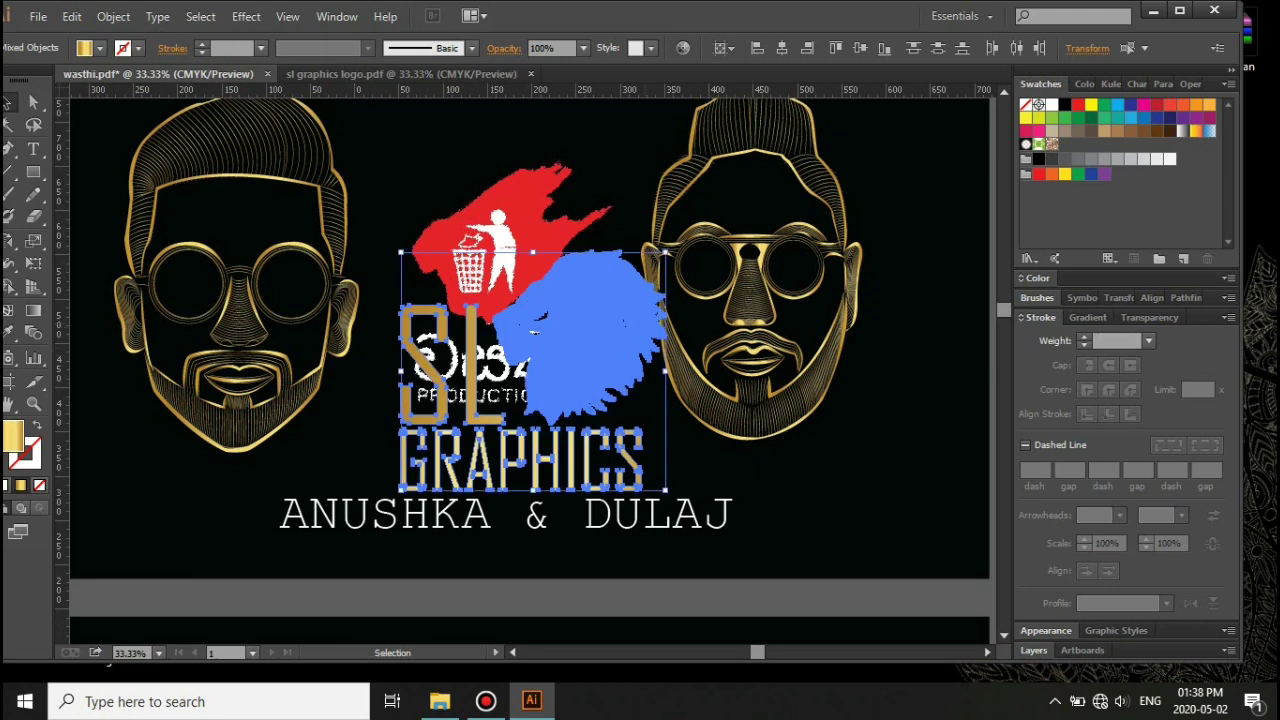
drag(457, 443, 444, 441)
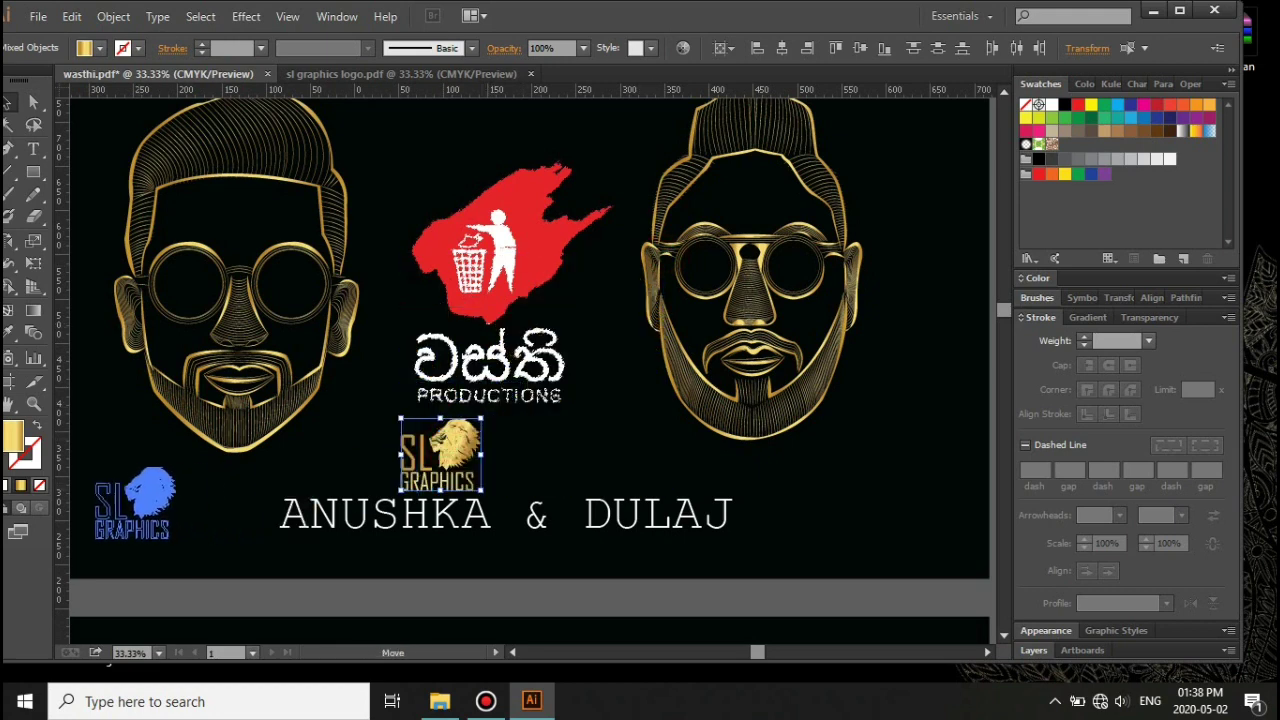